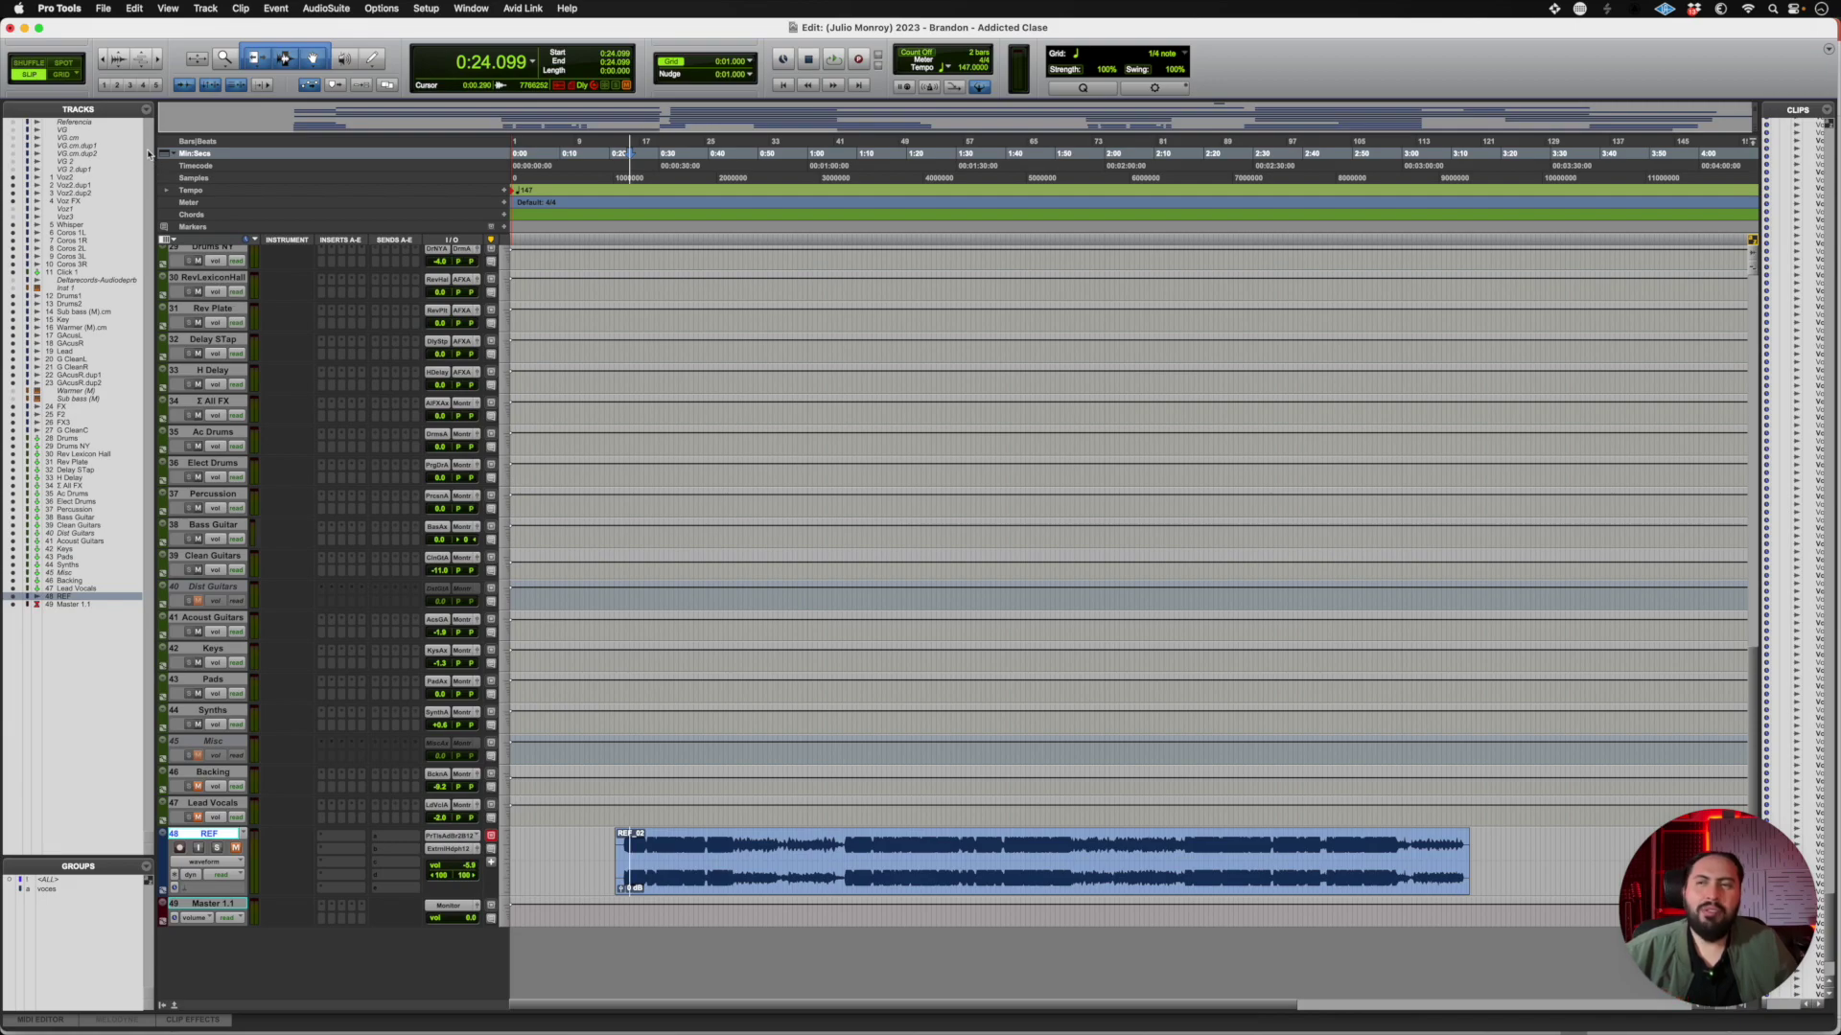
# Save a copy of the session with its audio files included, keeping the BWF (.WAV), 48 kHz and 24-bit settings
pyautogui.click(103, 8)
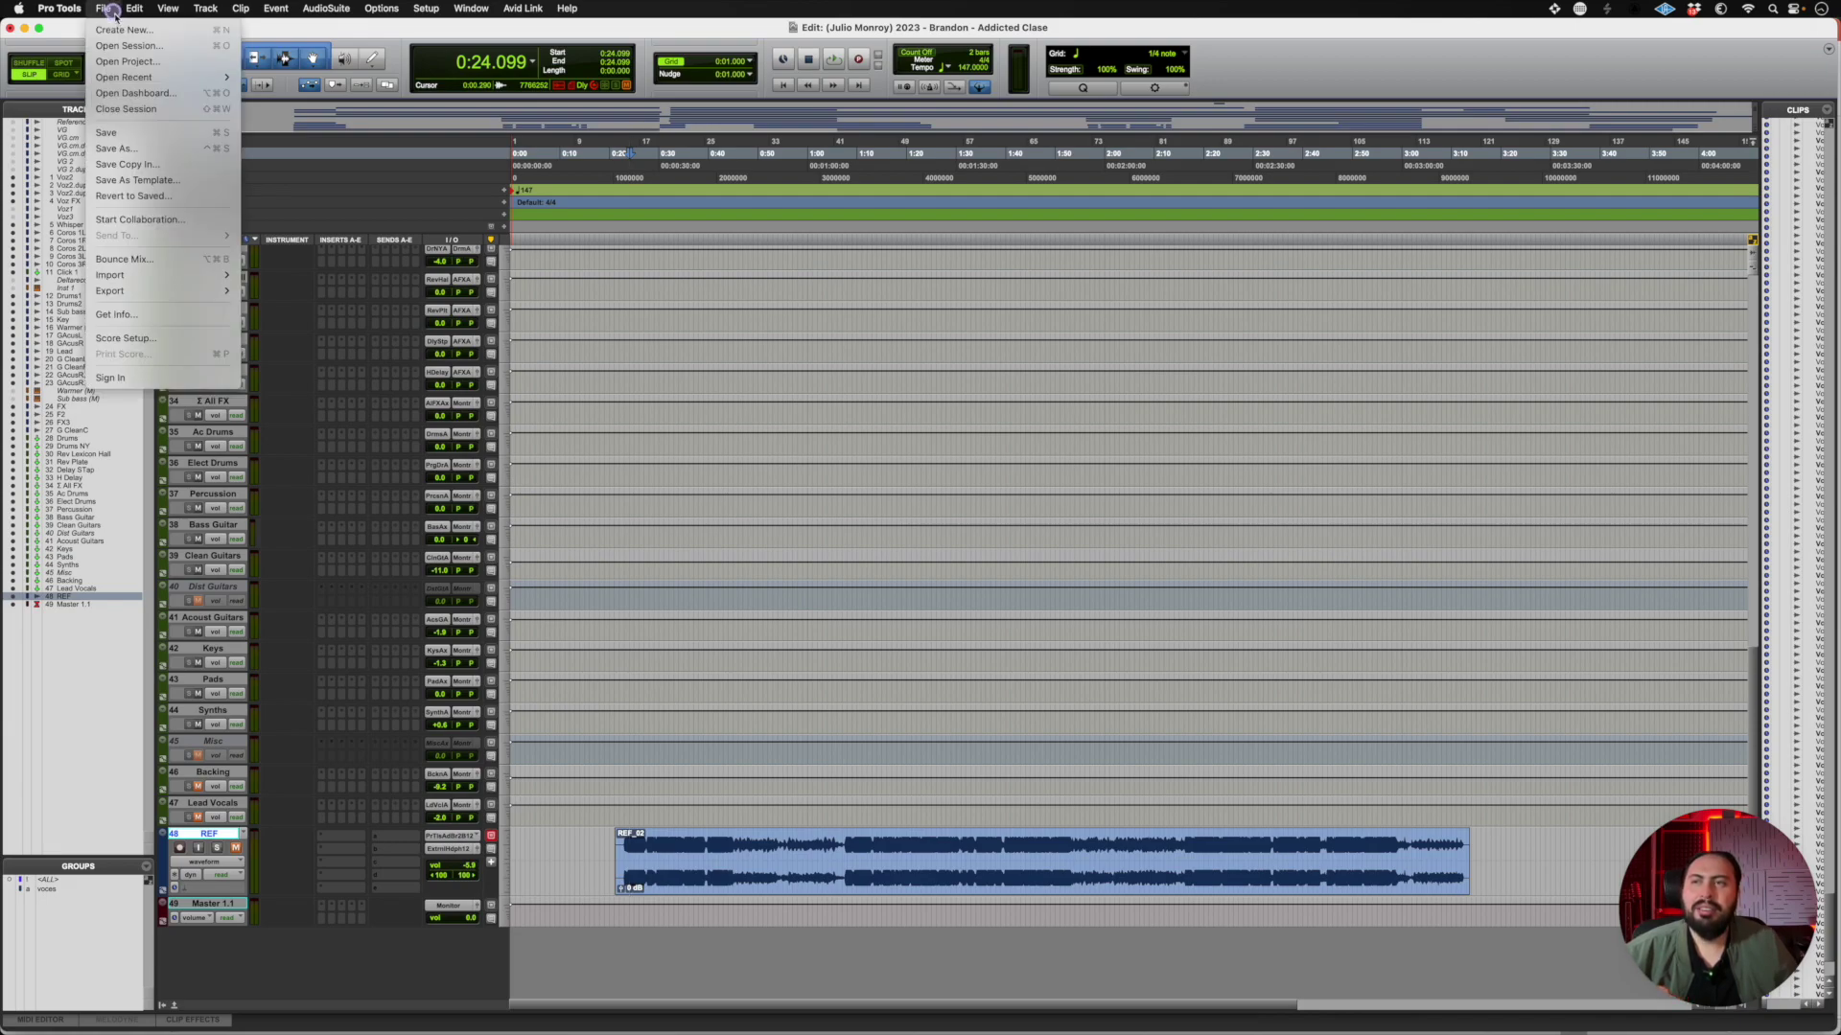
pyautogui.click(148, 173)
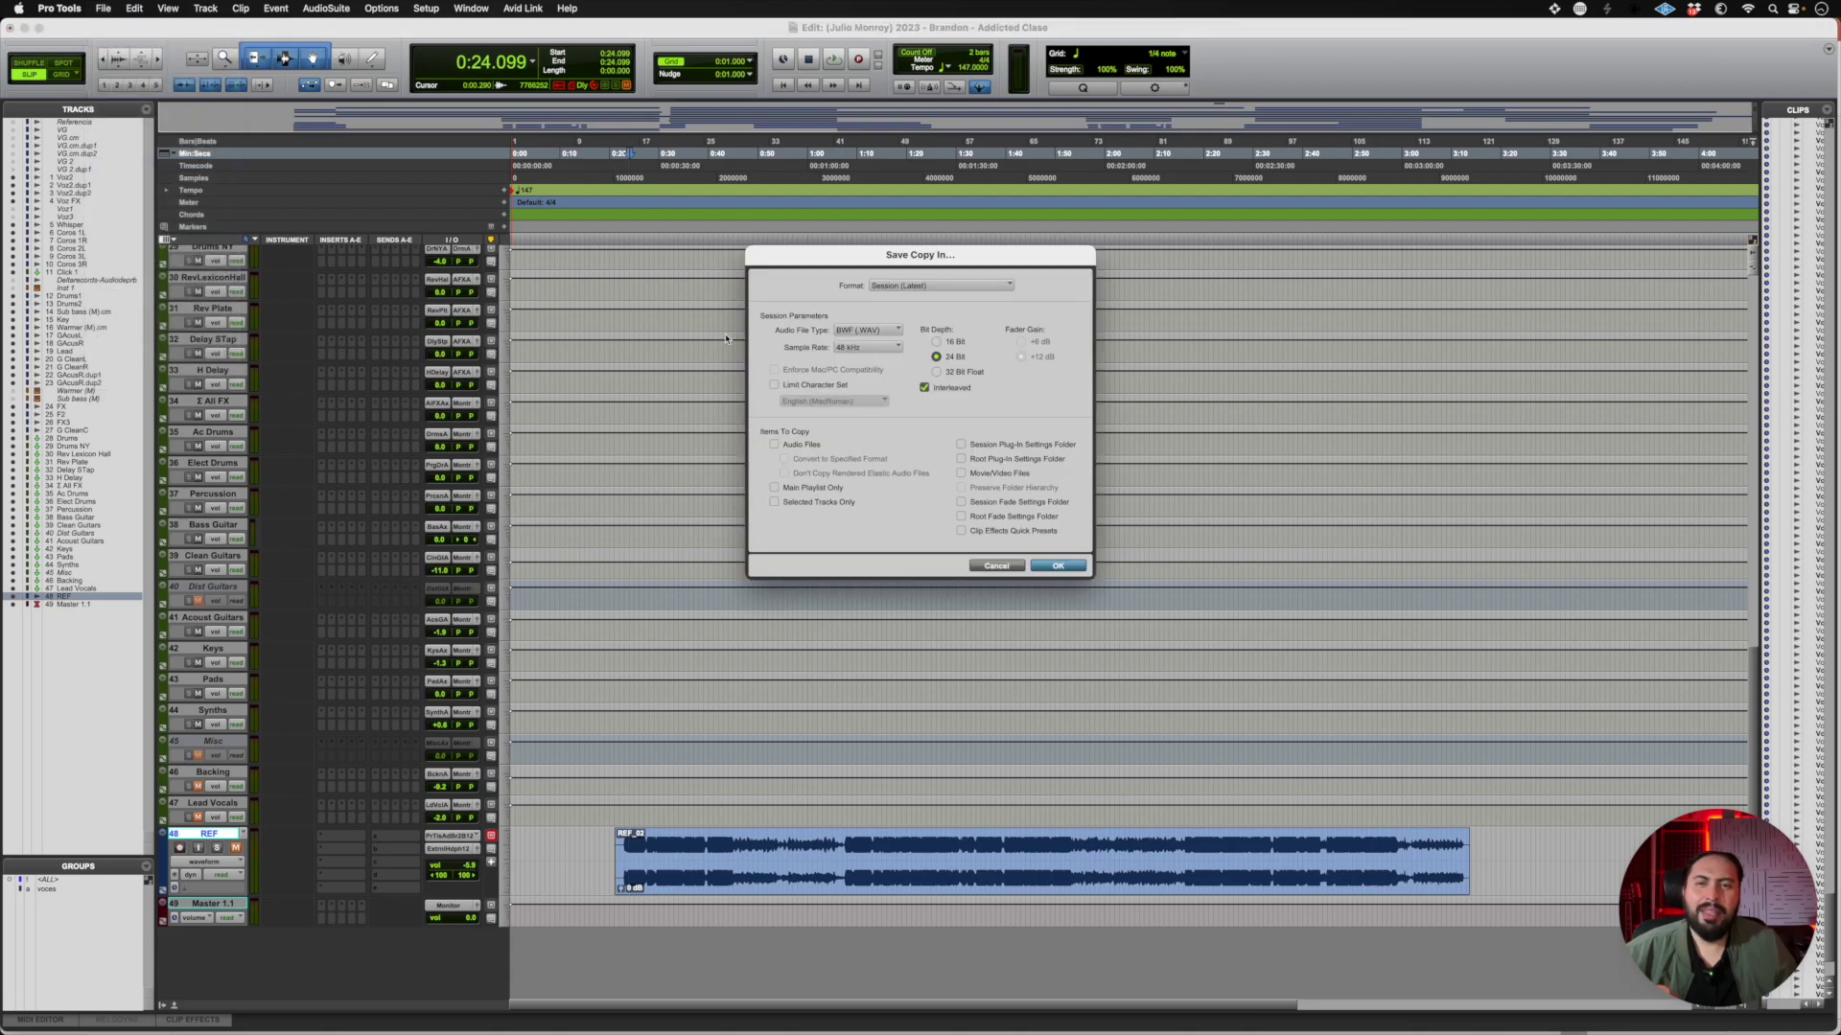
pyautogui.click(775, 445)
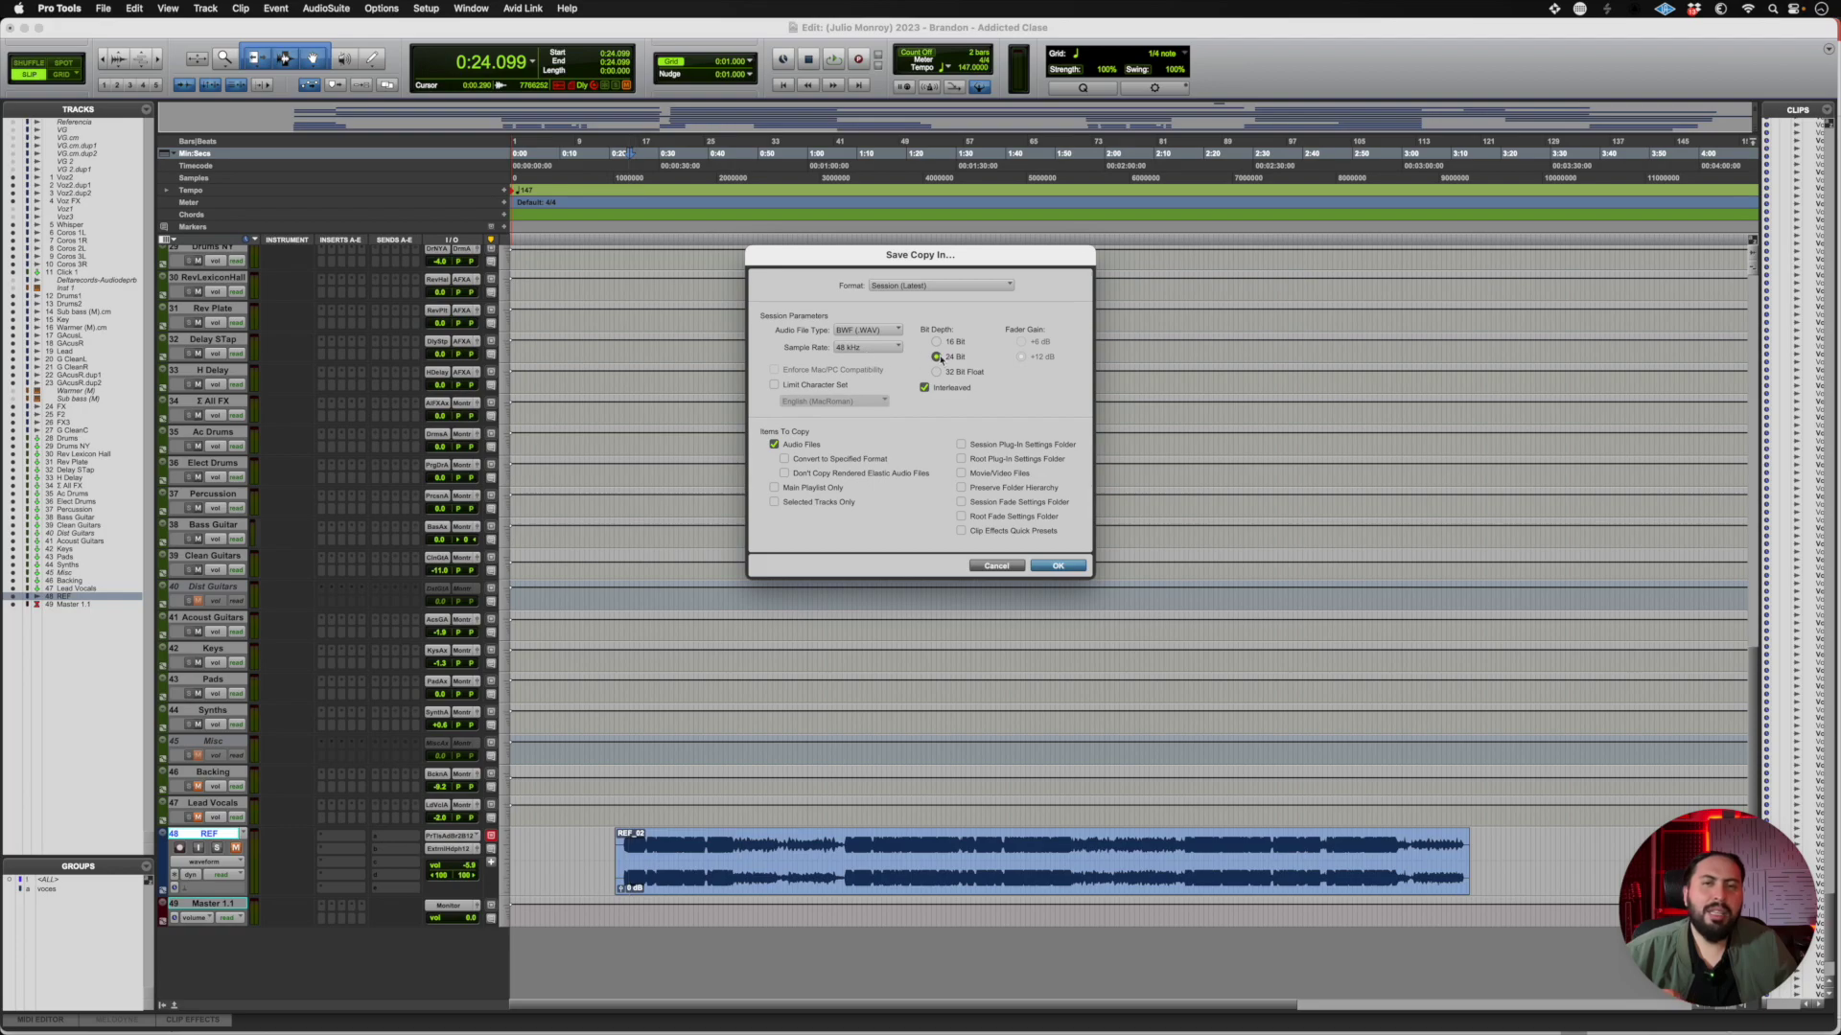
pyautogui.click(1056, 568)
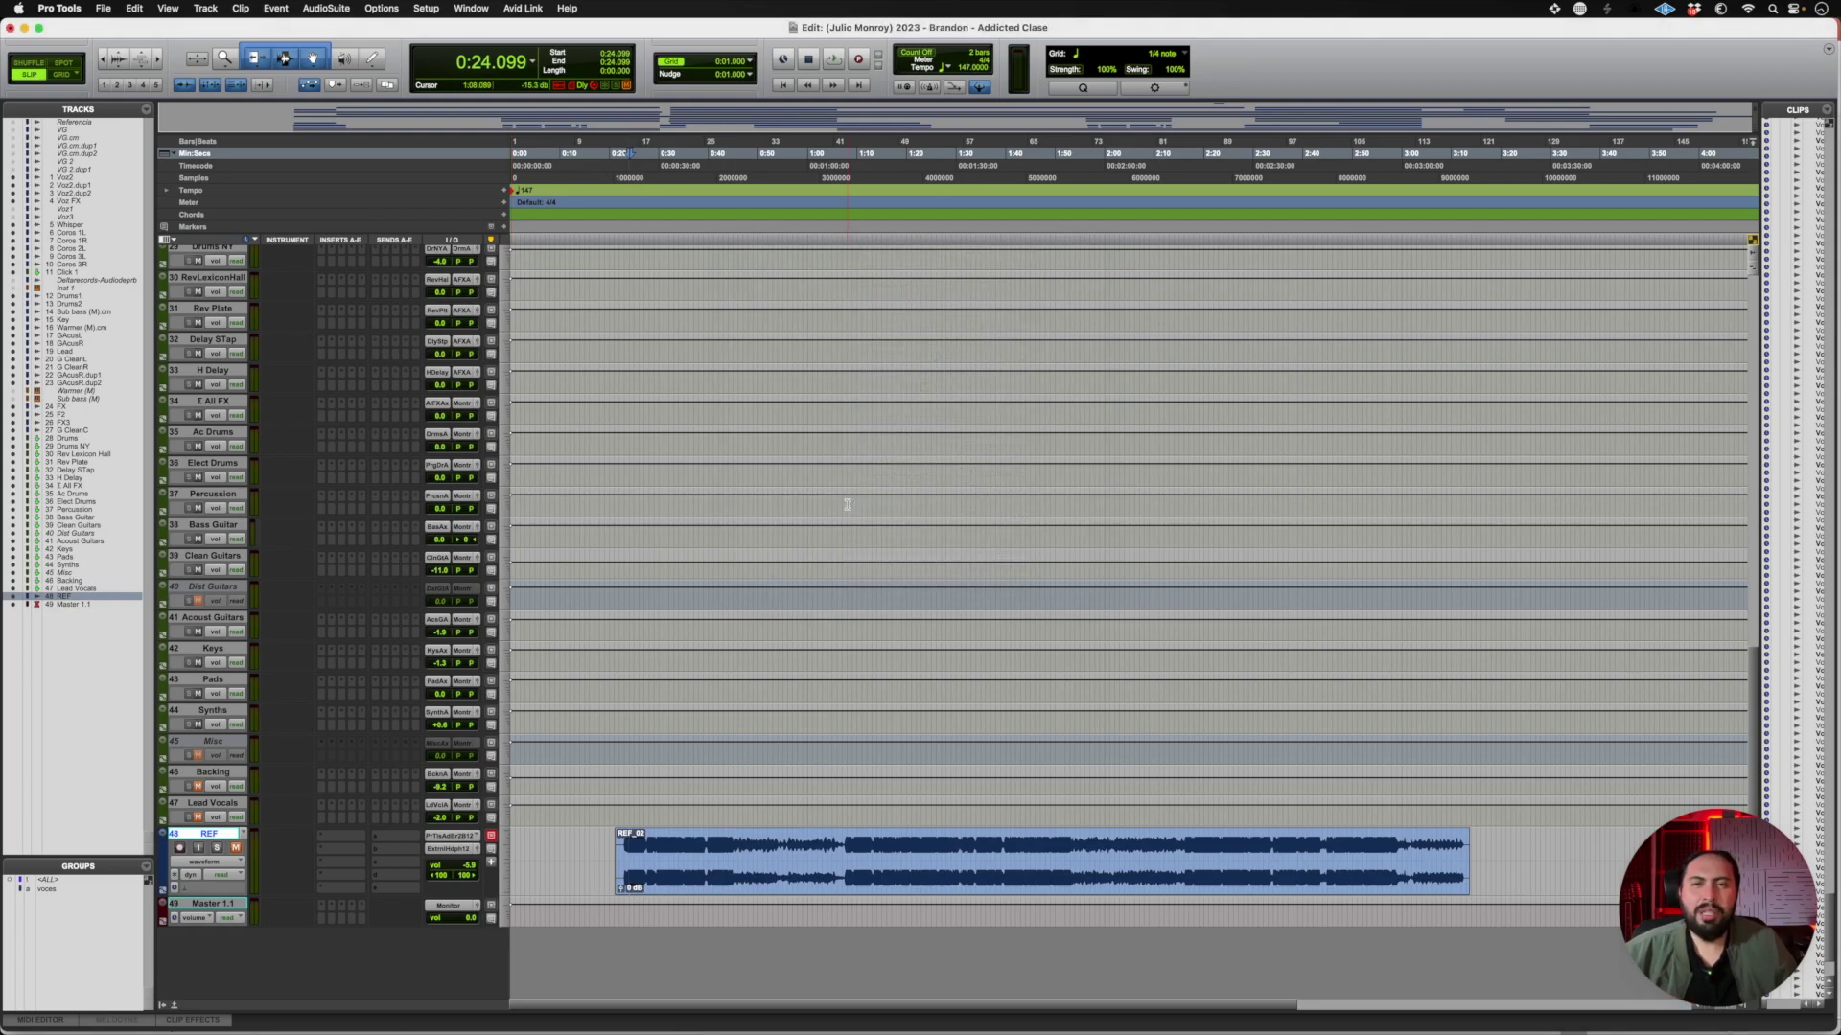
# Delete all hidden tracks except Reference, together with the auxiliary tracks from Drums through Lead Vocals and the REF track
pyautogui.scroll(15, 848, 504)
pyautogui.hscroll(2, 847, 504)
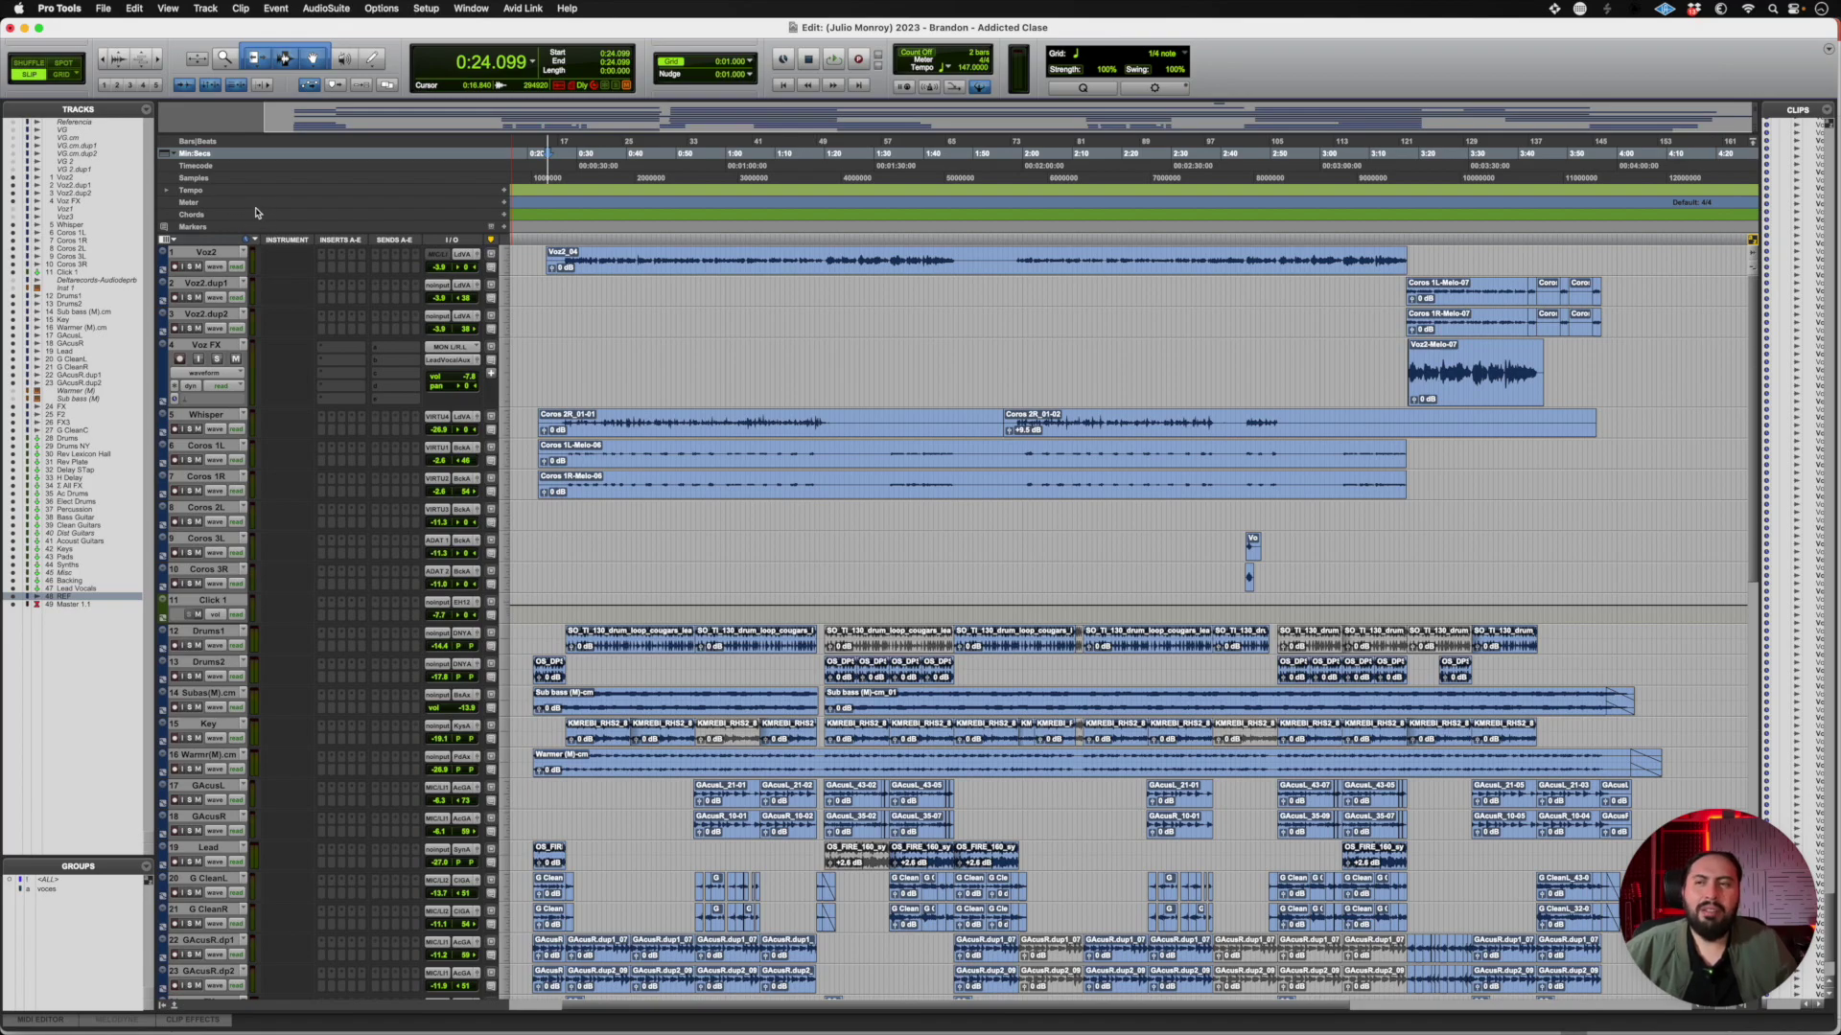
pyautogui.click(69, 123)
pyautogui.keyDown('shift'); pyautogui.click(69, 170); pyautogui.keyUp('shift')
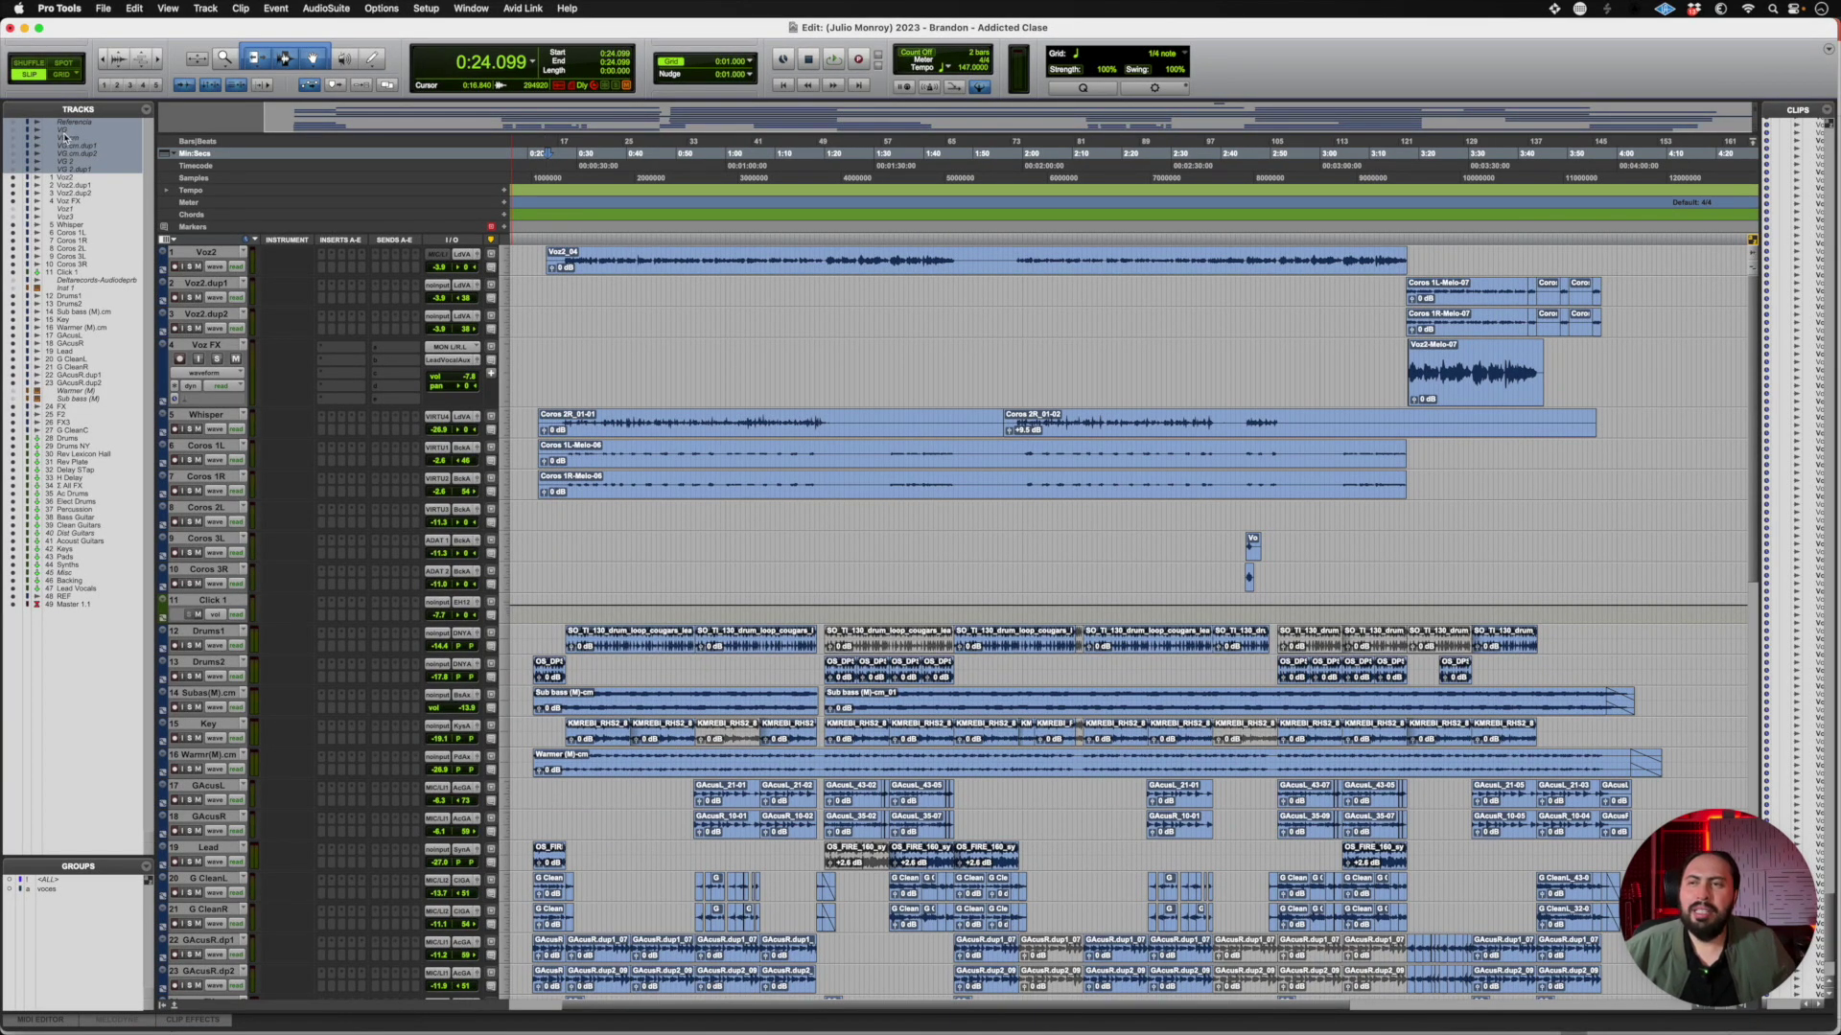
pyautogui.click(65, 132)
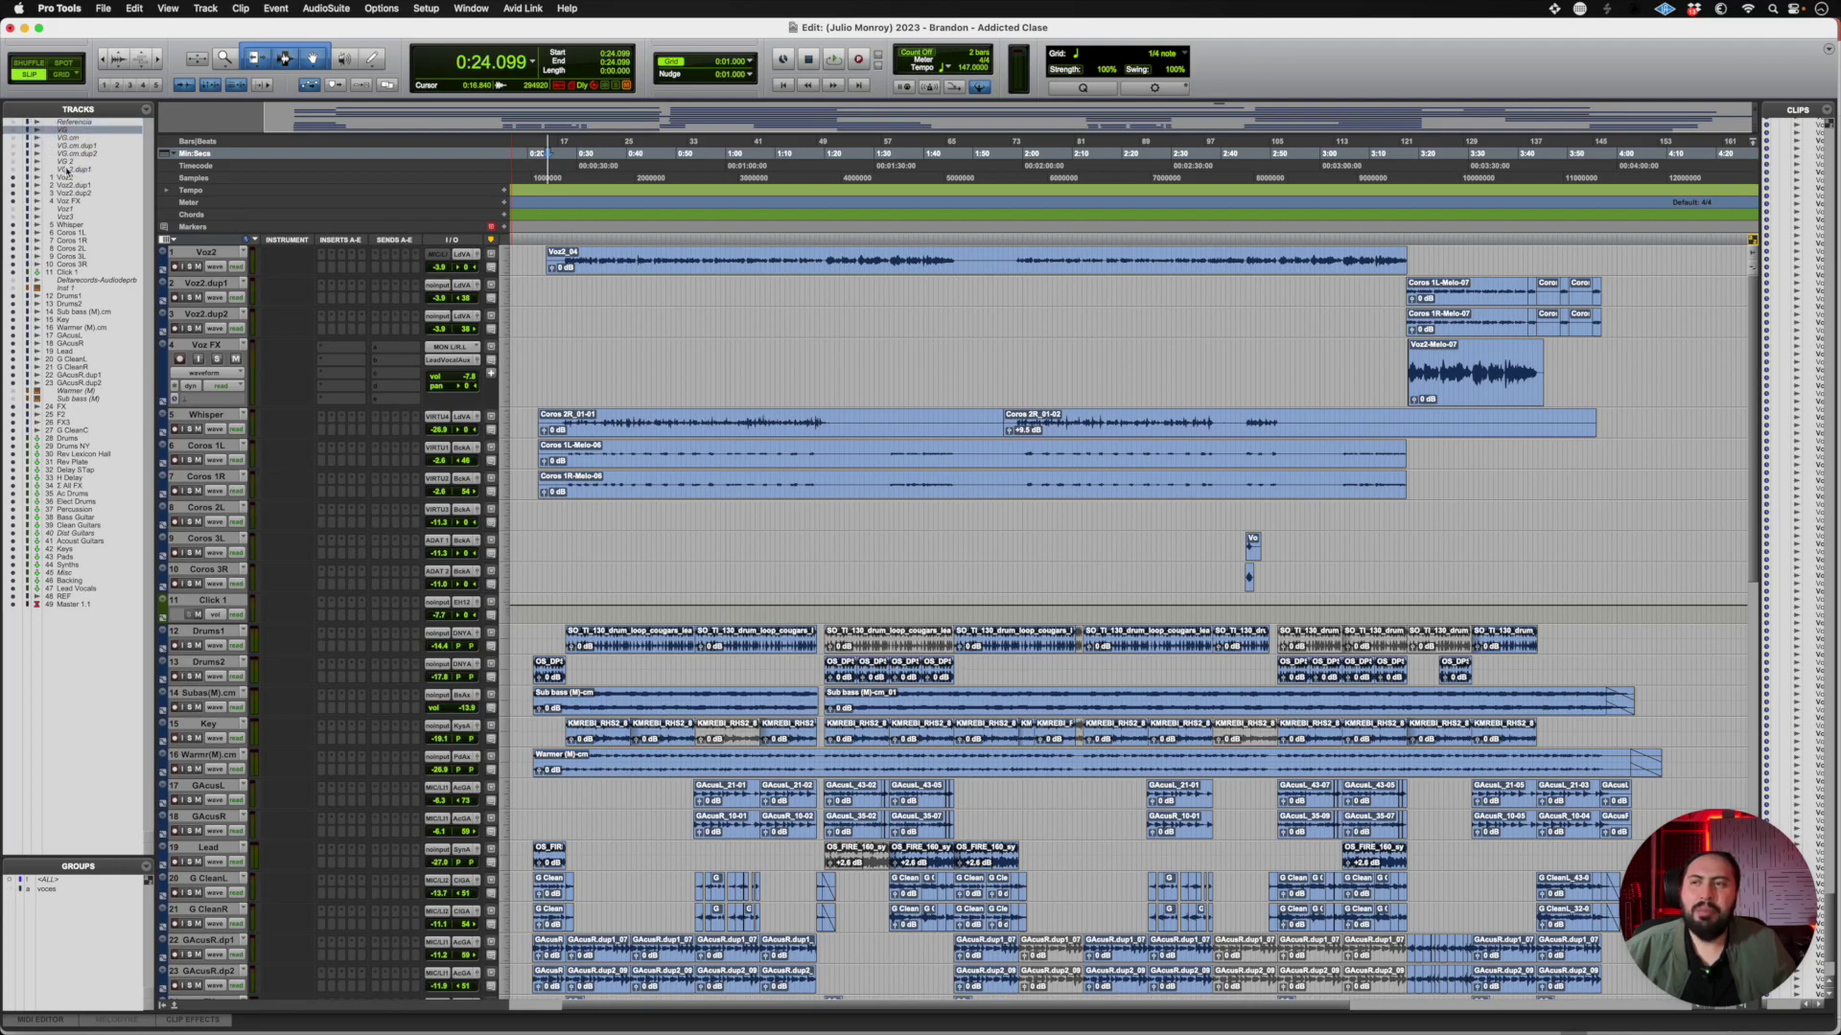
pyautogui.keyDown('shift'); pyautogui.click(72, 169); pyautogui.keyUp('shift')
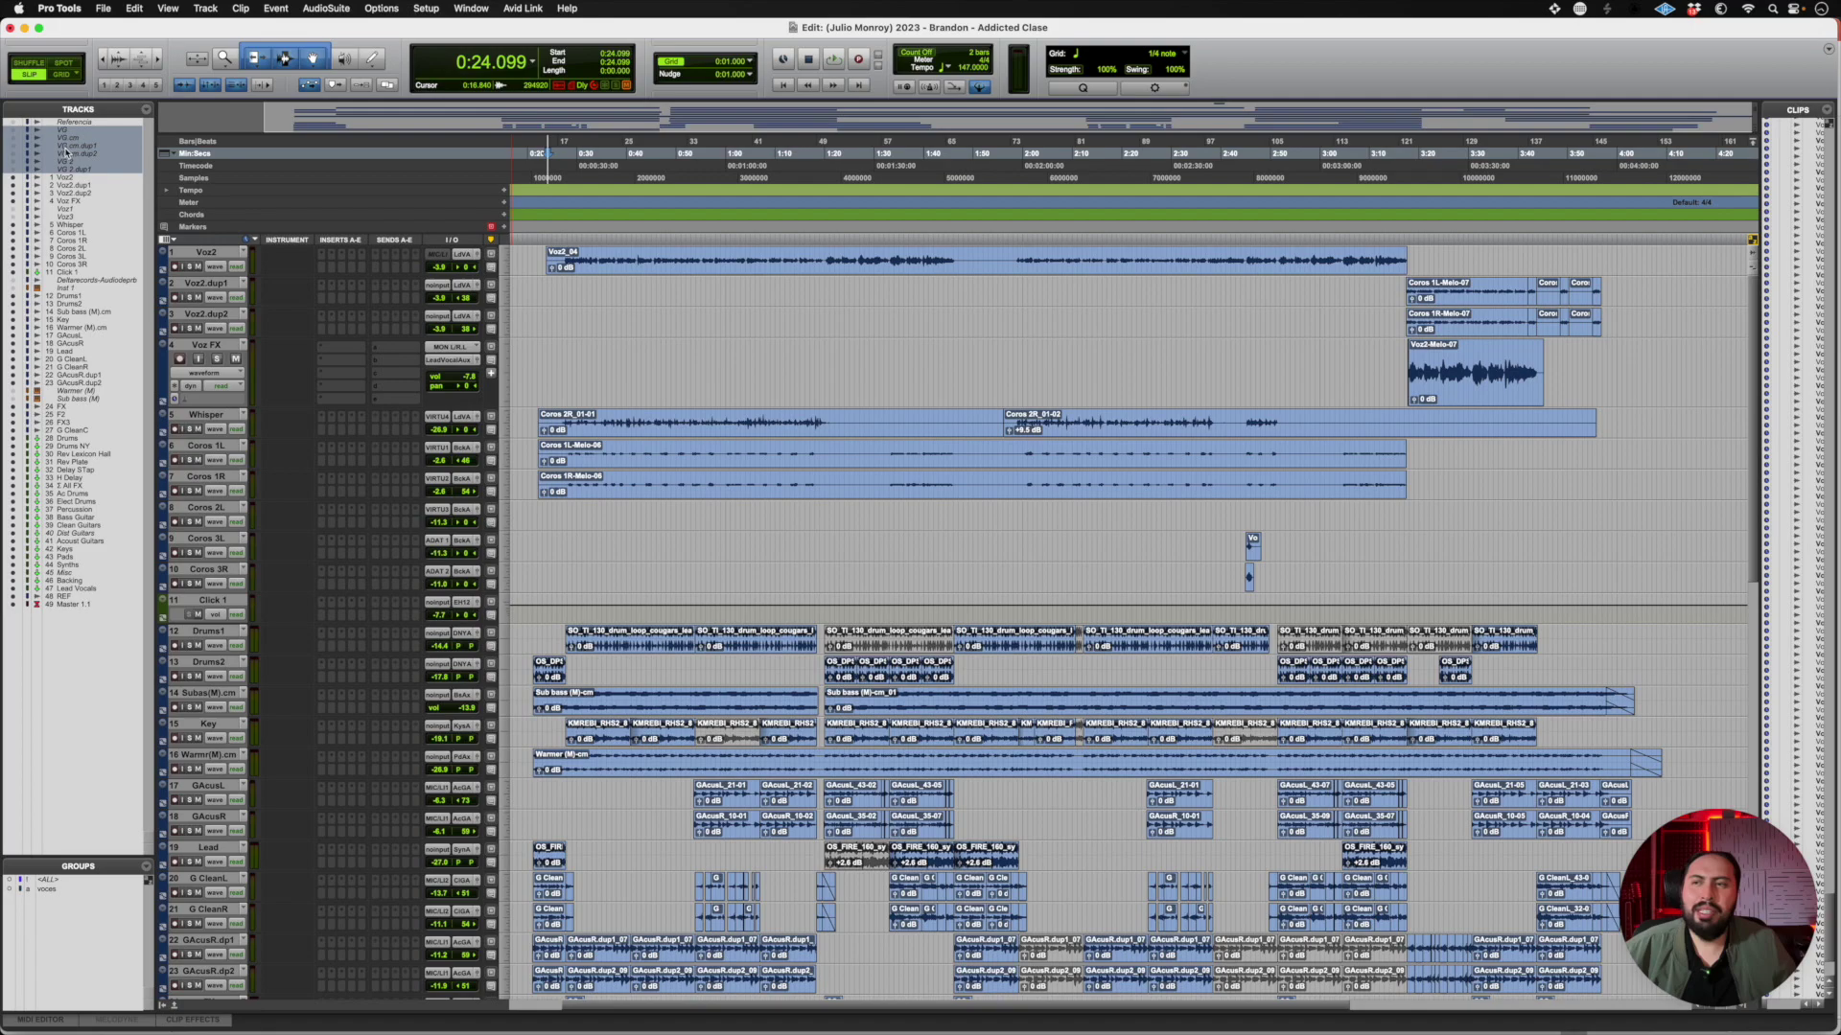
pyautogui.keyDown('super'); pyautogui.click(64, 209); pyautogui.keyUp('super')
pyautogui.keyDown('super'); pyautogui.click(64, 216); pyautogui.keyUp('super')
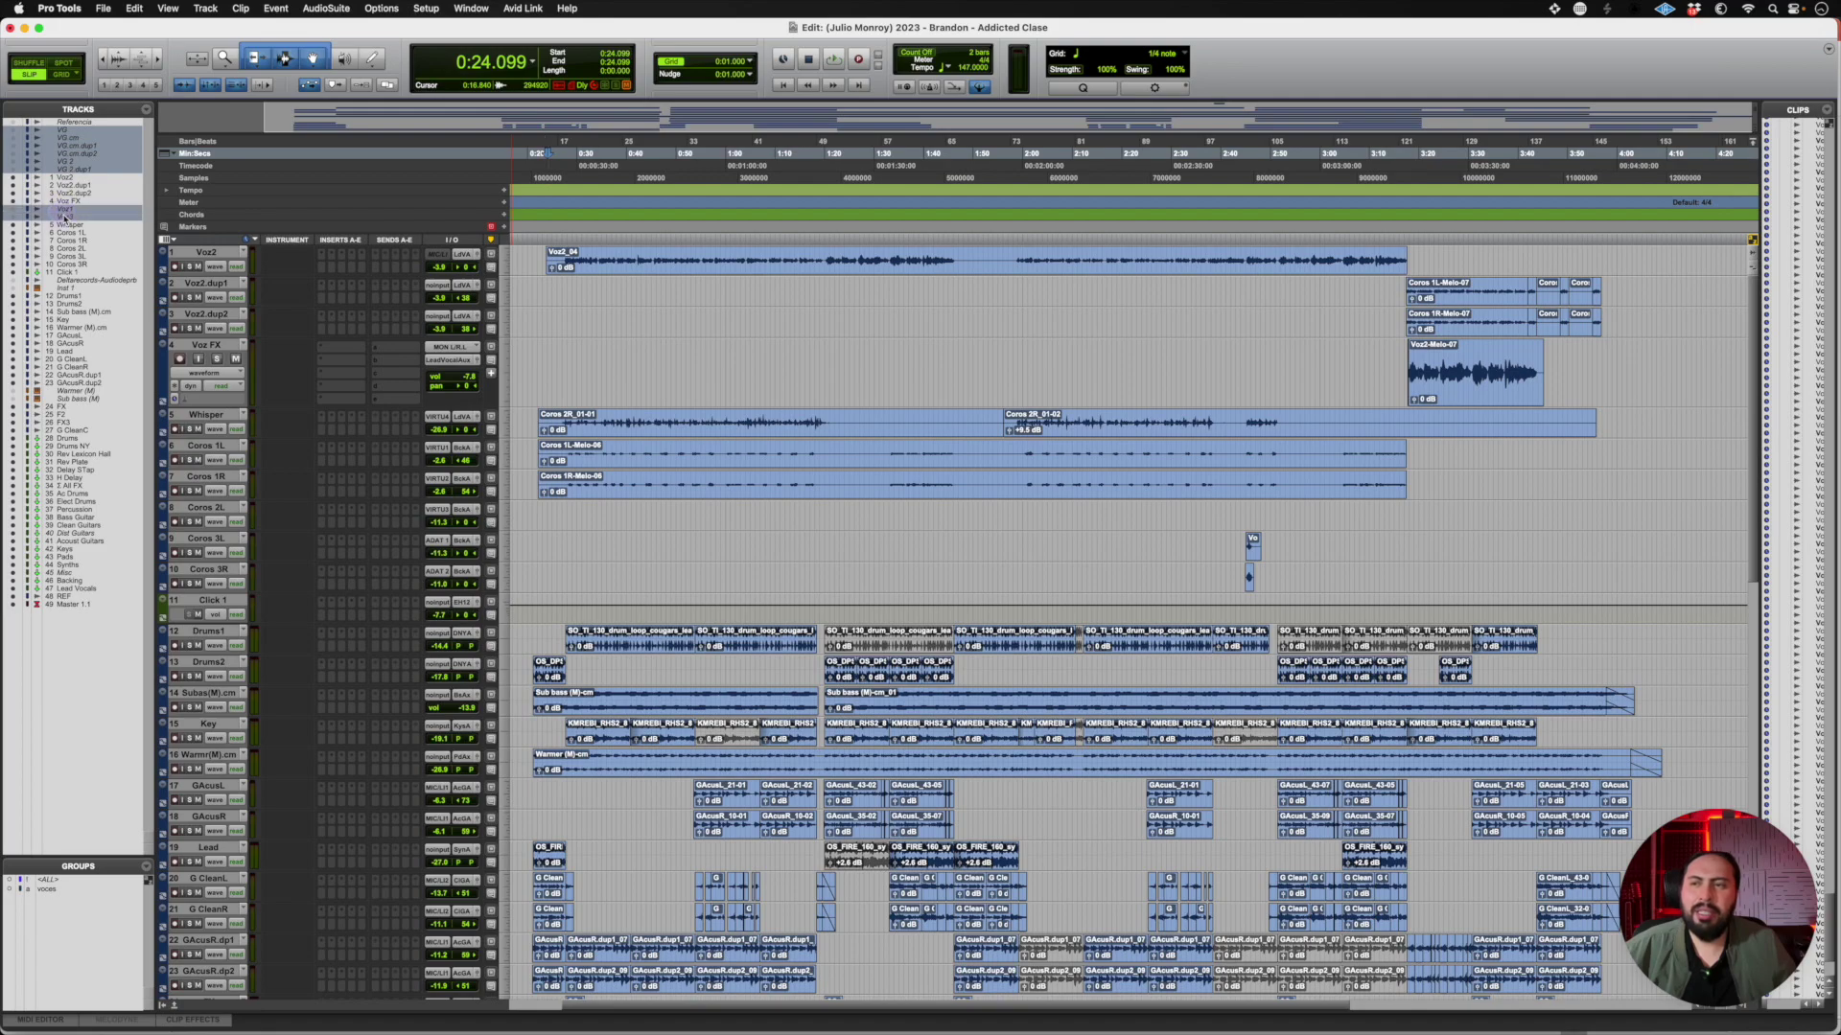
pyautogui.keyDown('super'); pyautogui.click(60, 281); pyautogui.keyUp('super')
pyautogui.keyDown('super'); pyautogui.click(62, 289); pyautogui.keyUp('super')
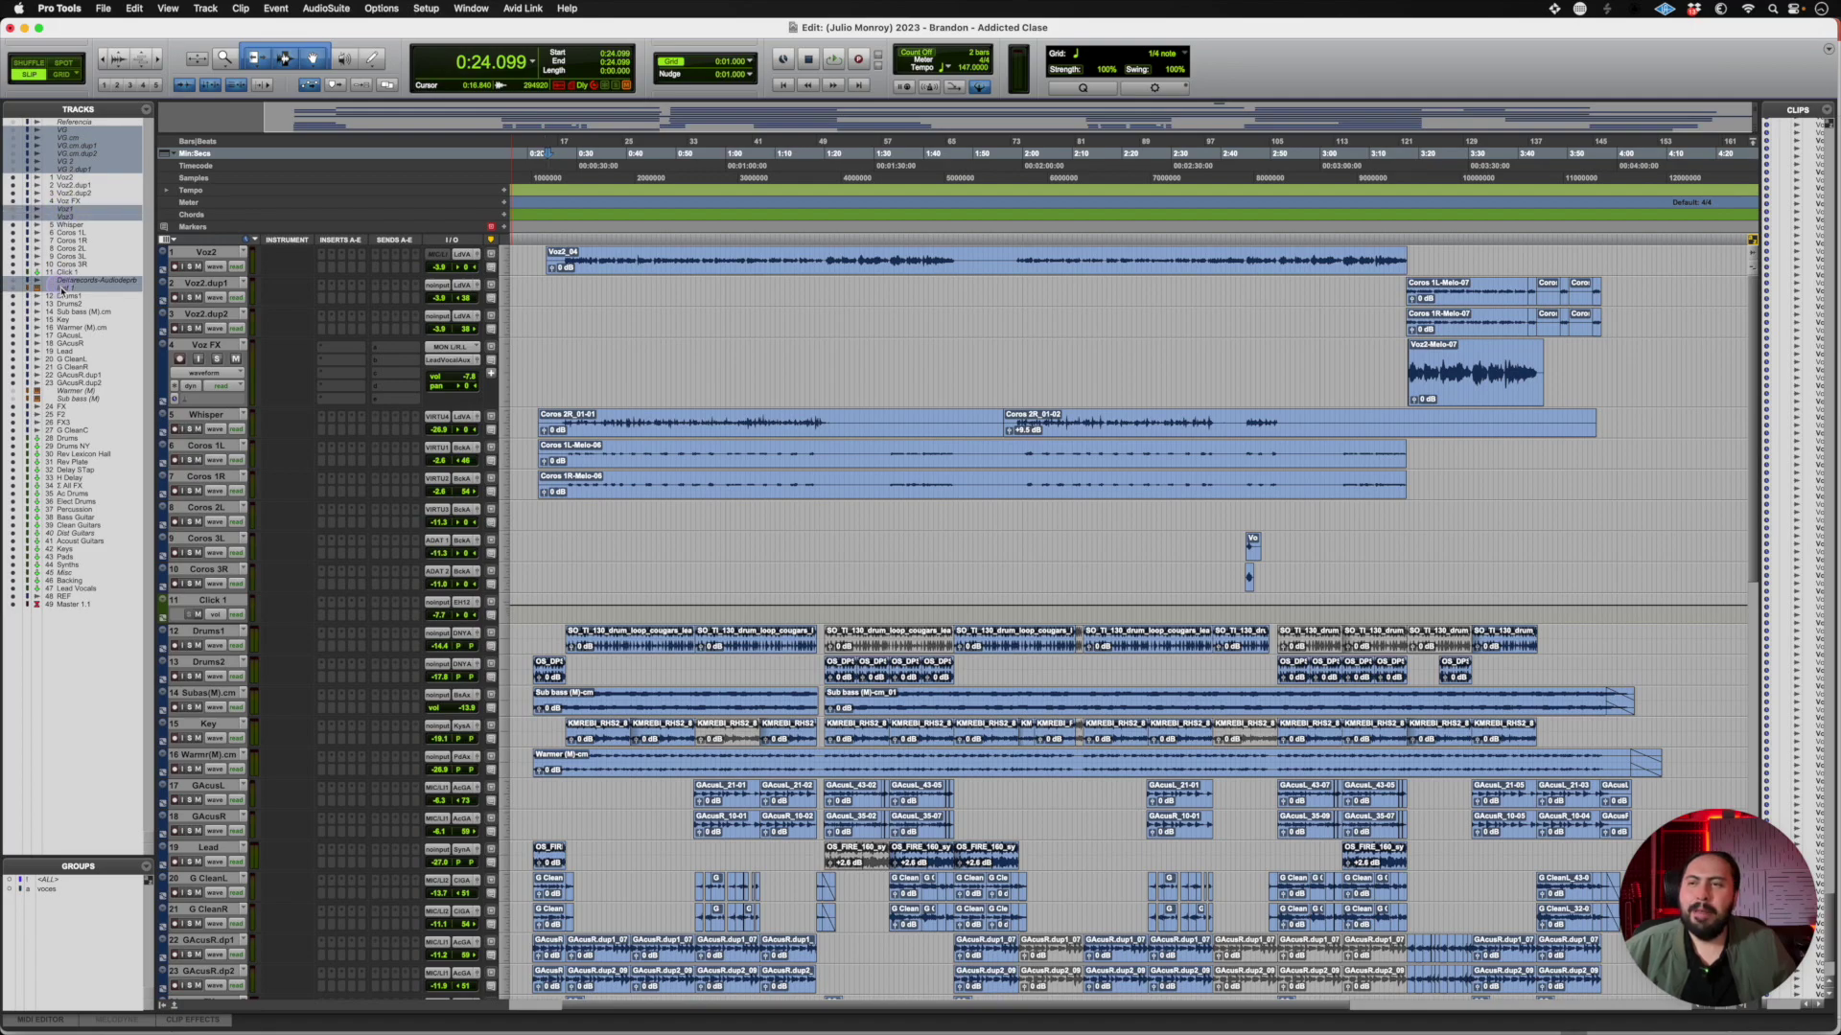
pyautogui.keyDown('super'); pyautogui.click(62, 391); pyautogui.keyUp('super')
pyautogui.keyDown('super'); pyautogui.click(63, 399); pyautogui.keyUp('super')
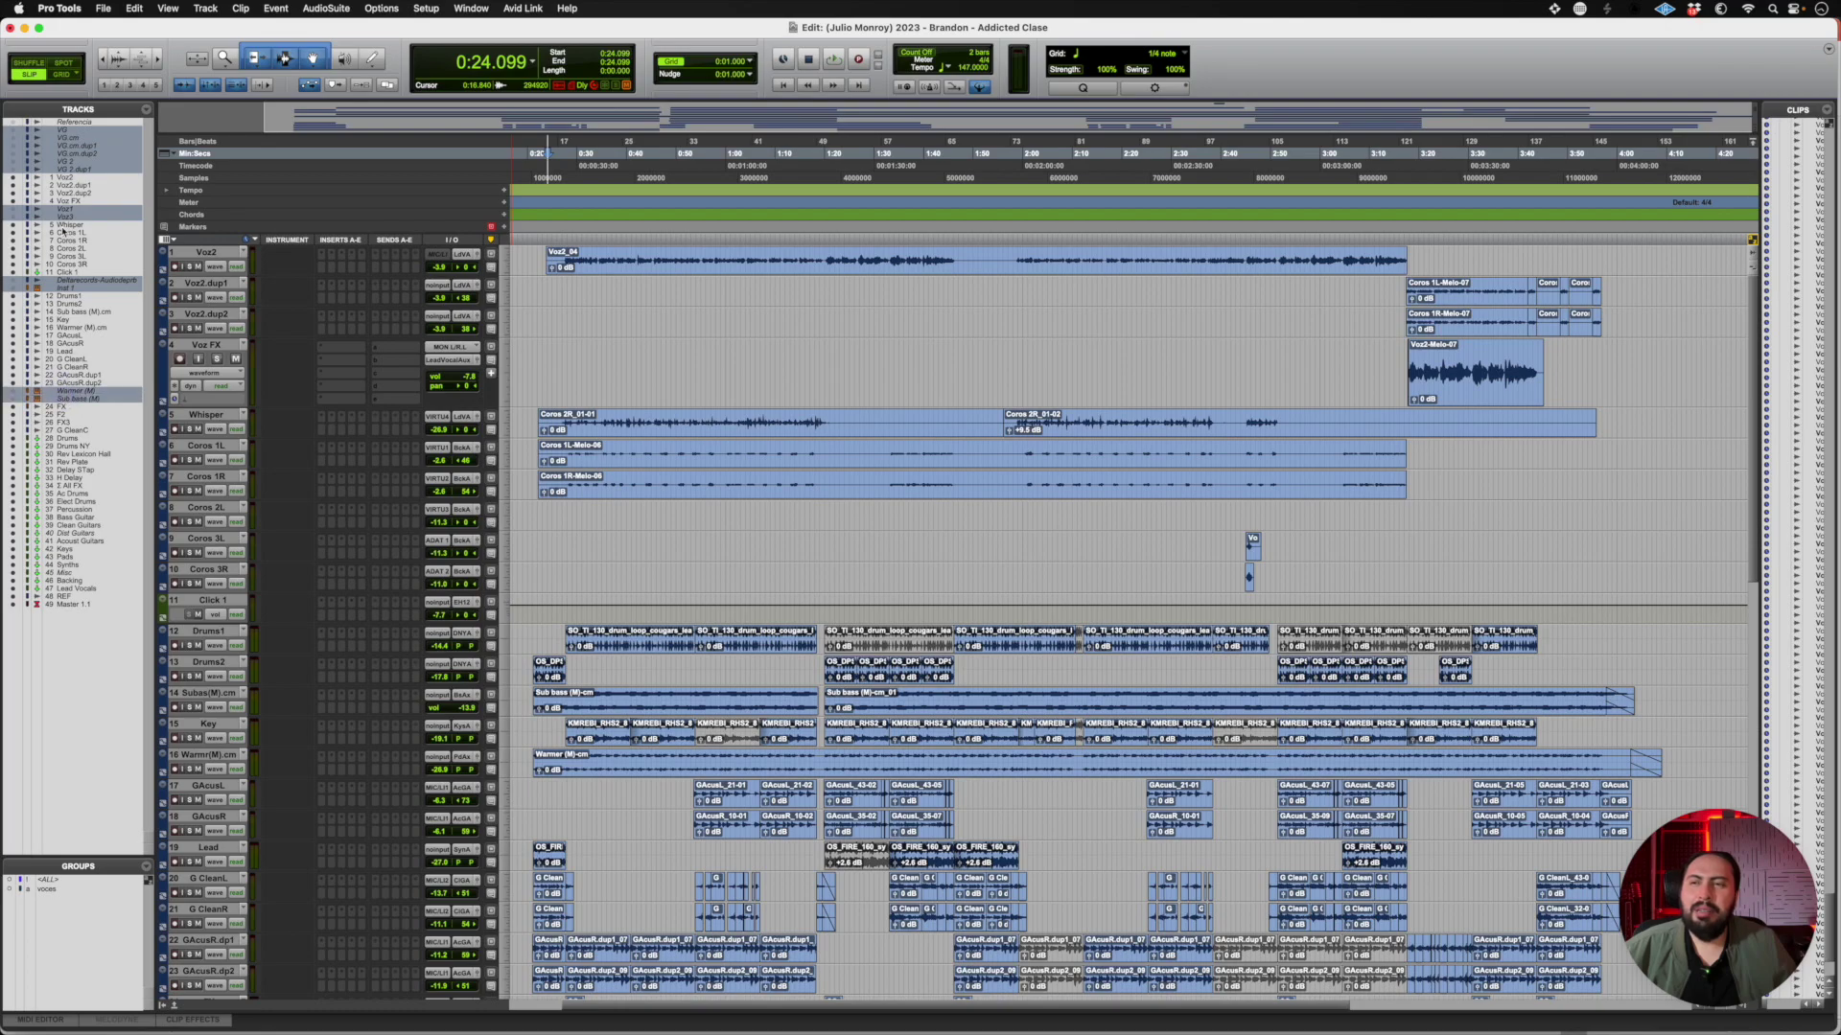
pyautogui.rightClick(61, 216)
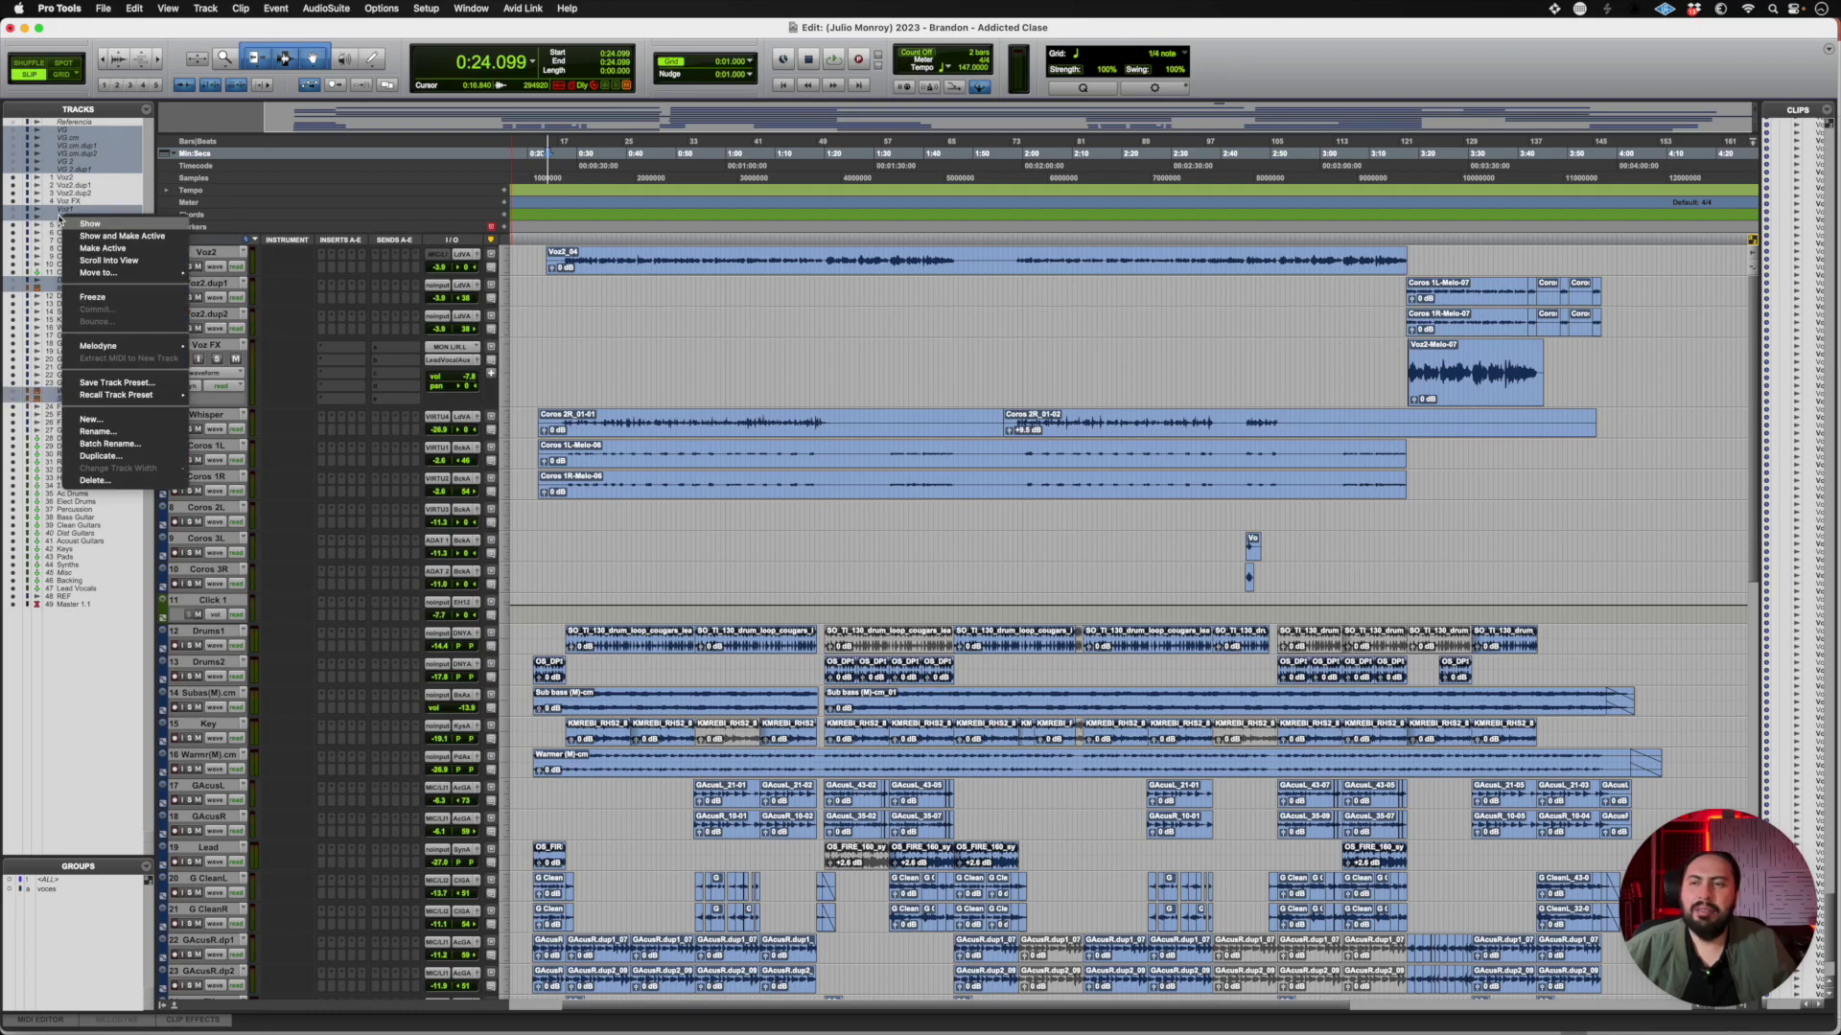
pyautogui.click(74, 439)
pyautogui.keyDown('super'); pyautogui.click(69, 438); pyautogui.keyUp('super')
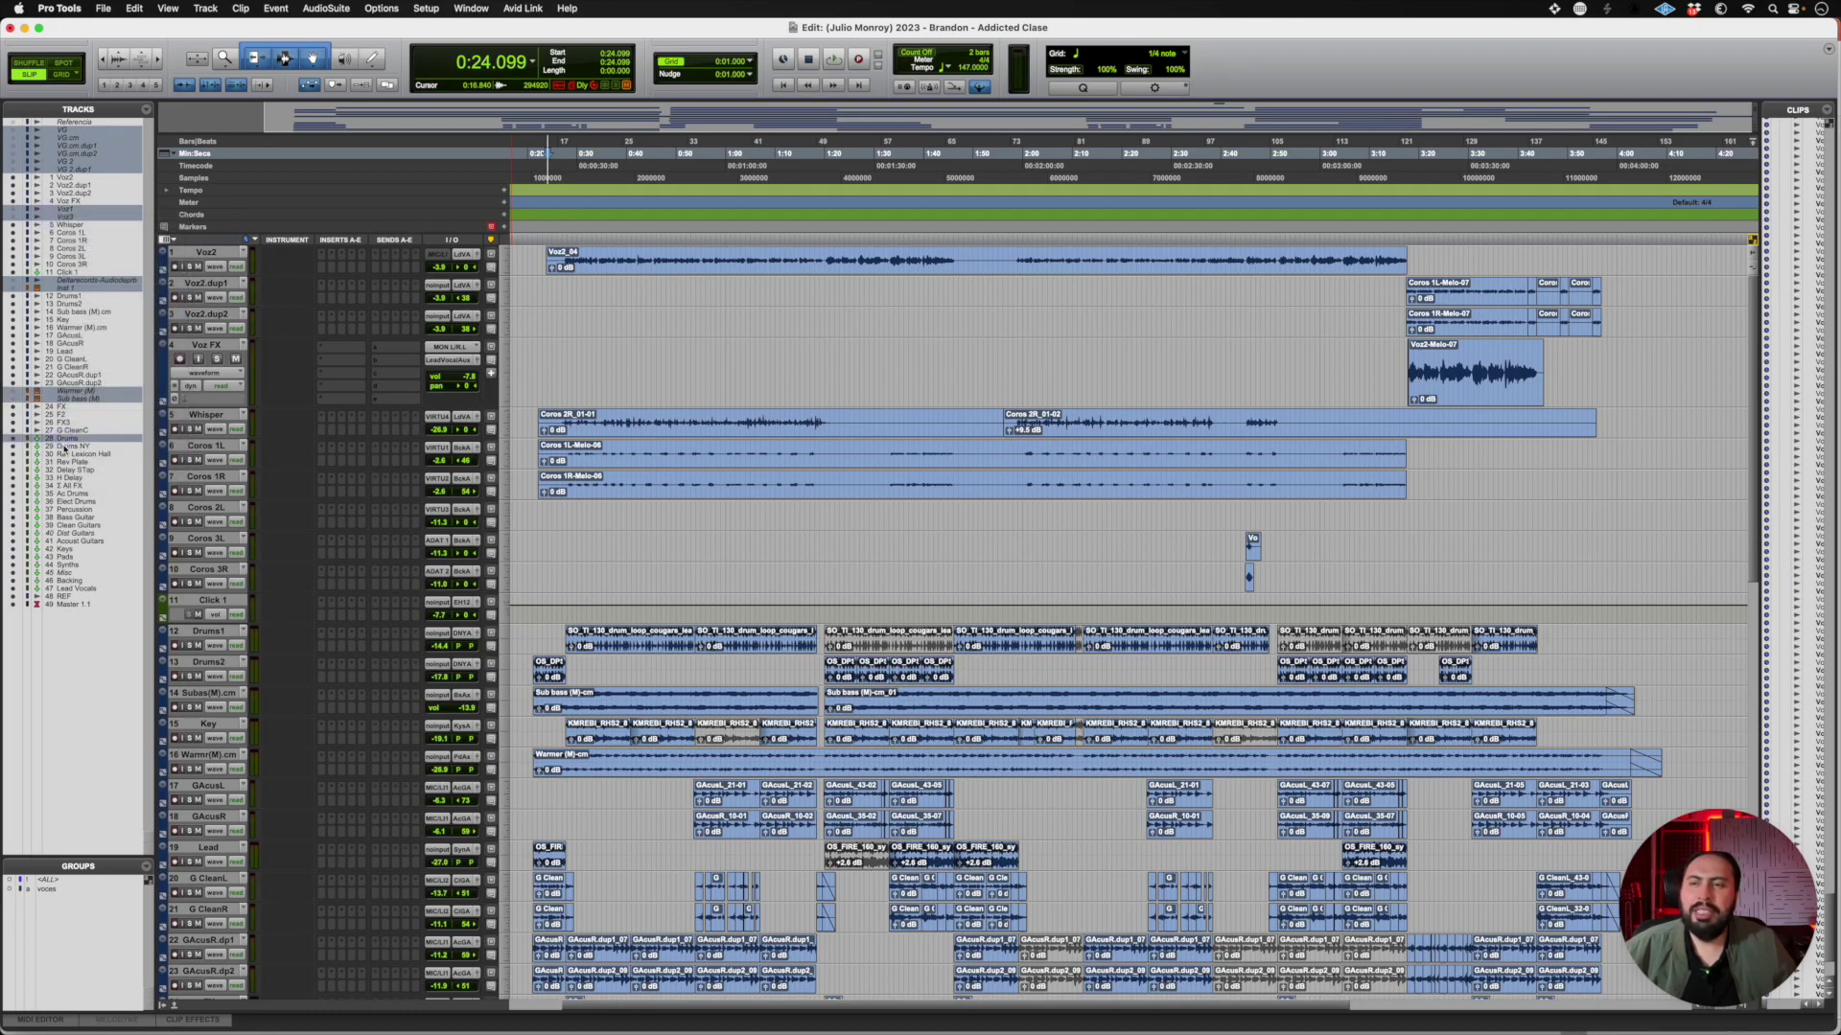
pyautogui.keyDown('super'); pyautogui.click(65, 446); pyautogui.keyUp('super')
pyautogui.keyDown('super'); pyautogui.click(64, 453); pyautogui.keyUp('super')
pyautogui.keyDown('super'); pyautogui.click(65, 462); pyautogui.keyUp('super')
pyautogui.keyDown('super'); pyautogui.click(65, 470); pyautogui.keyUp('super')
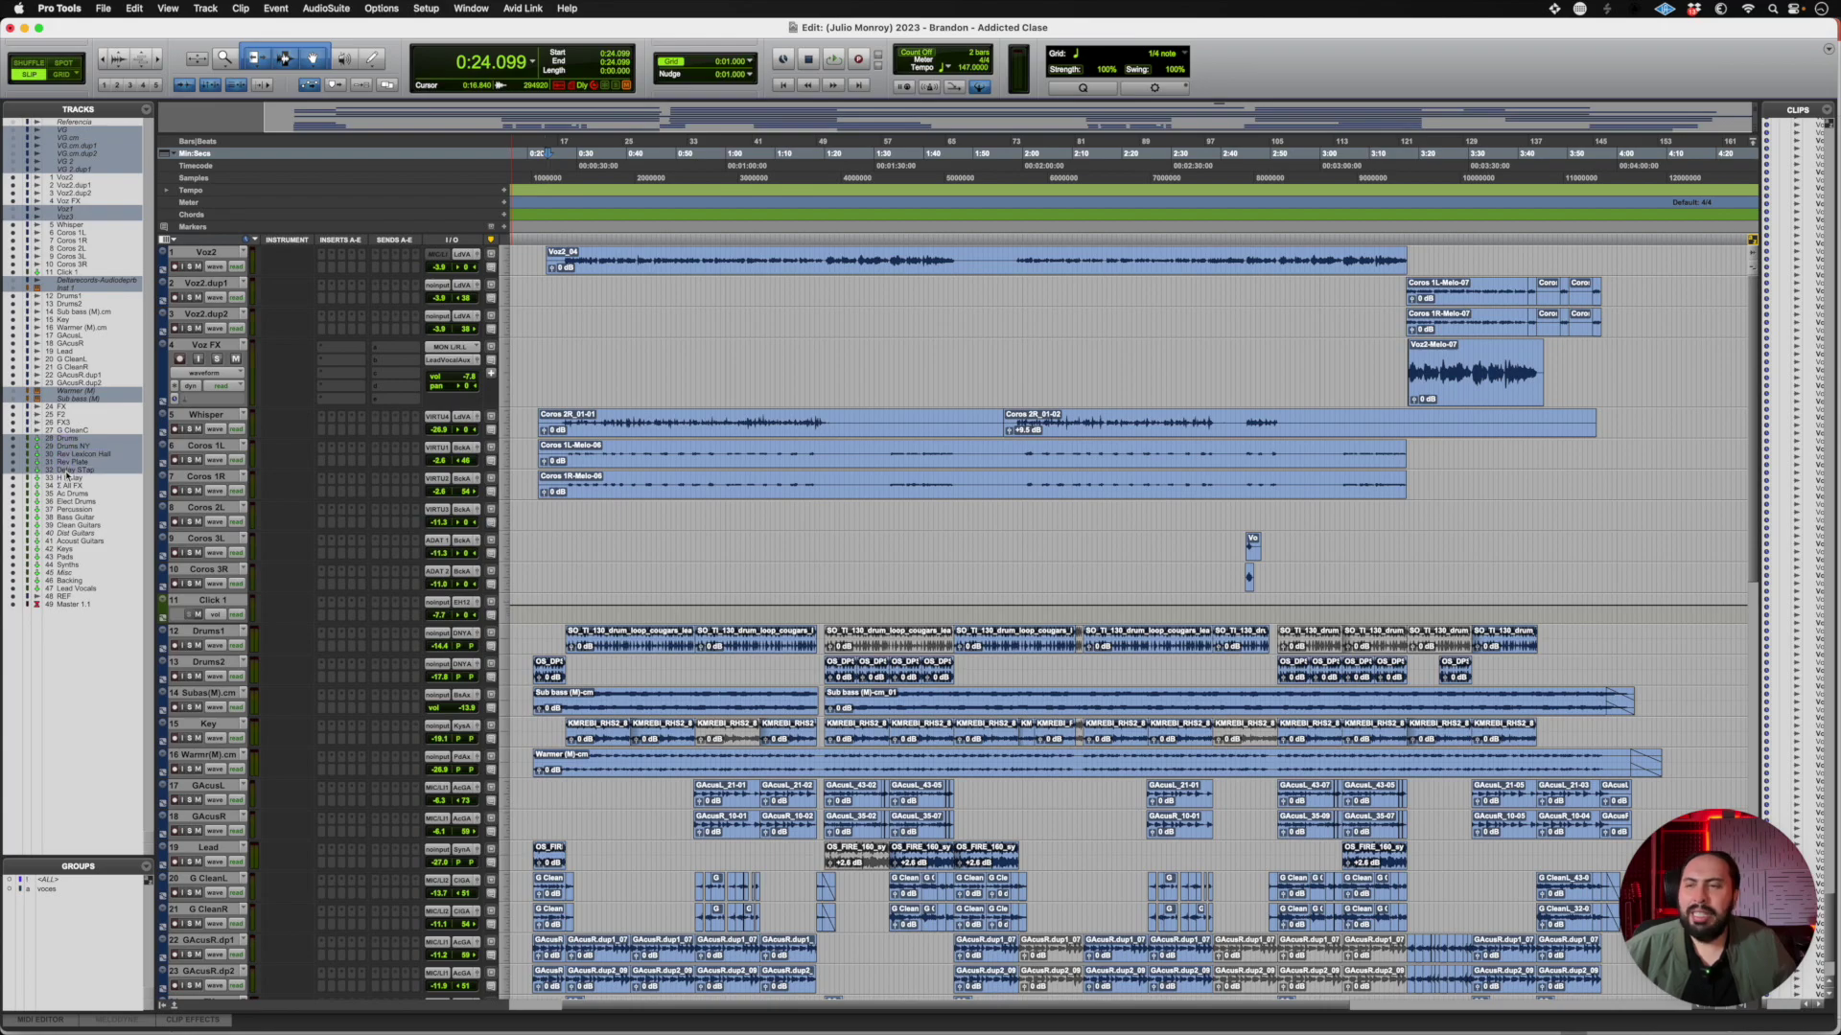
pyautogui.keyDown('super'); pyautogui.click(65, 478); pyautogui.keyUp('super')
pyautogui.keyDown('super'); pyautogui.click(65, 485); pyautogui.keyUp('super')
pyautogui.keyDown('super'); pyautogui.click(65, 494); pyautogui.keyUp('super')
pyautogui.keyDown('super'); pyautogui.click(65, 501); pyautogui.keyUp('super')
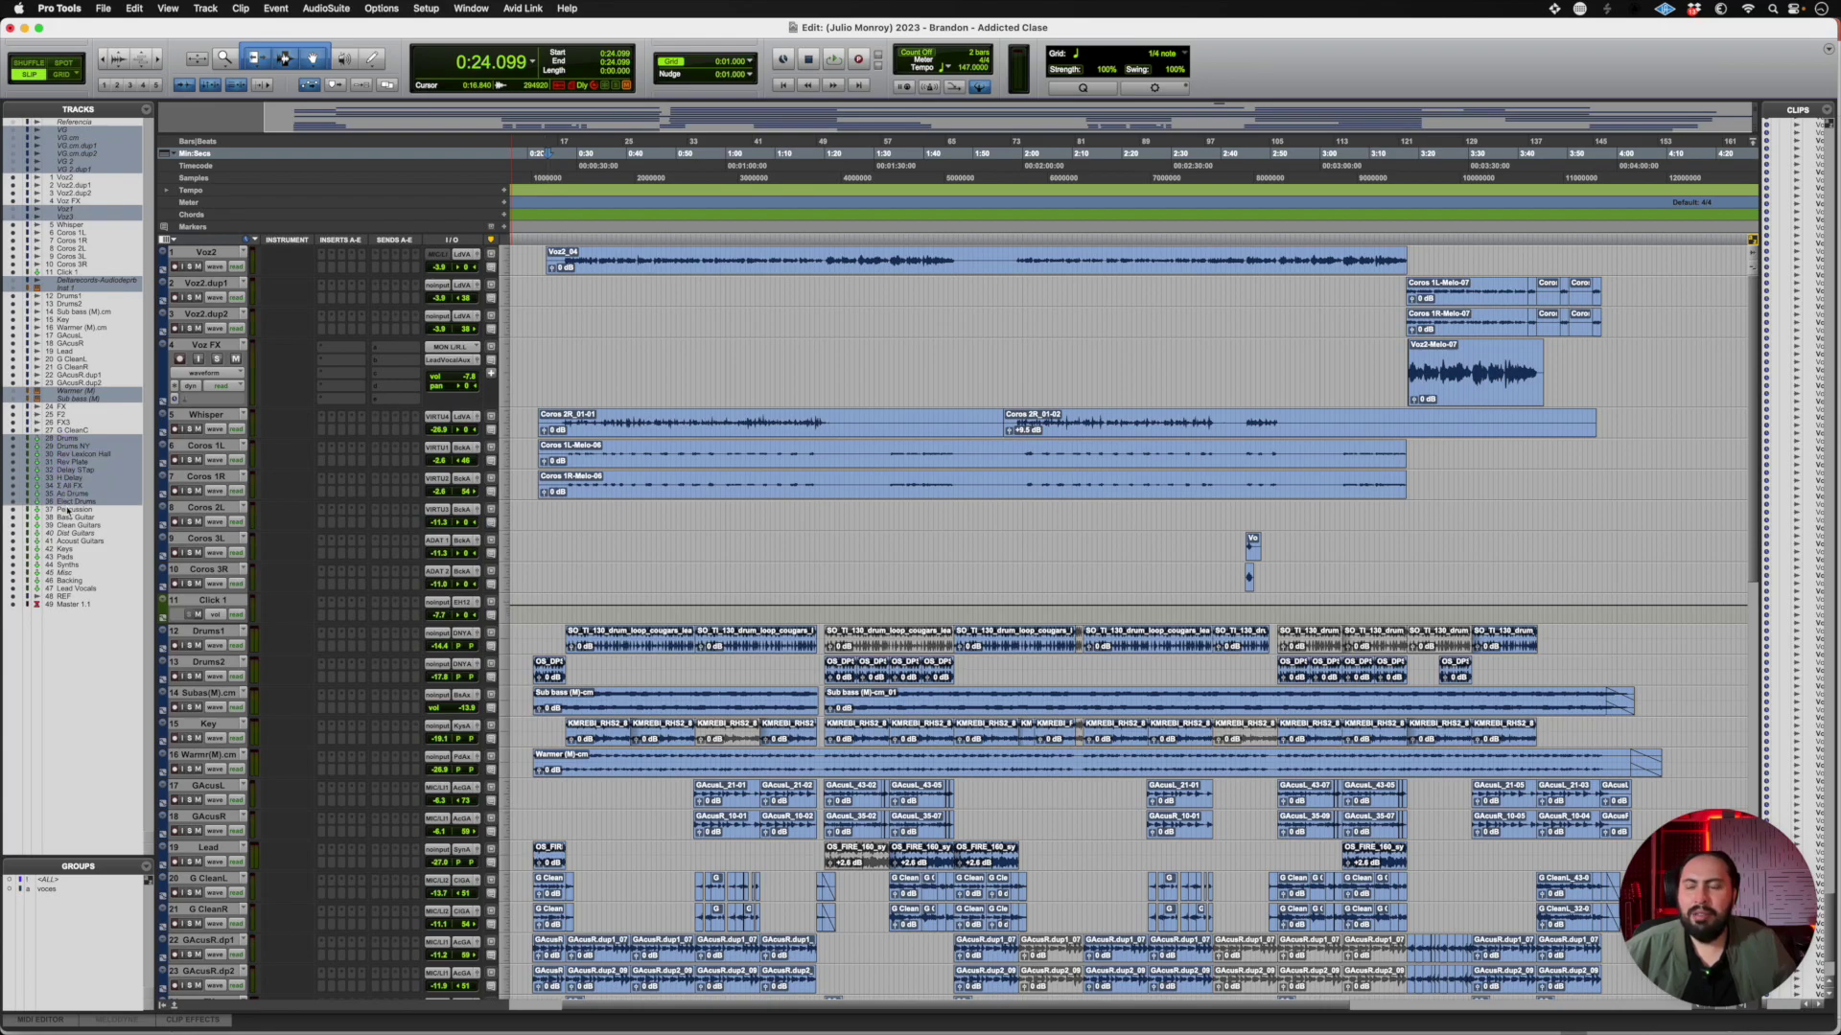
pyautogui.keyDown('super'); pyautogui.click(66, 509); pyautogui.keyUp('super')
pyautogui.keyDown('super'); pyautogui.click(66, 518); pyautogui.keyUp('super')
pyautogui.keyDown('super'); pyautogui.click(65, 525); pyautogui.keyUp('super')
pyautogui.keyDown('super'); pyautogui.click(65, 533); pyautogui.keyUp('super')
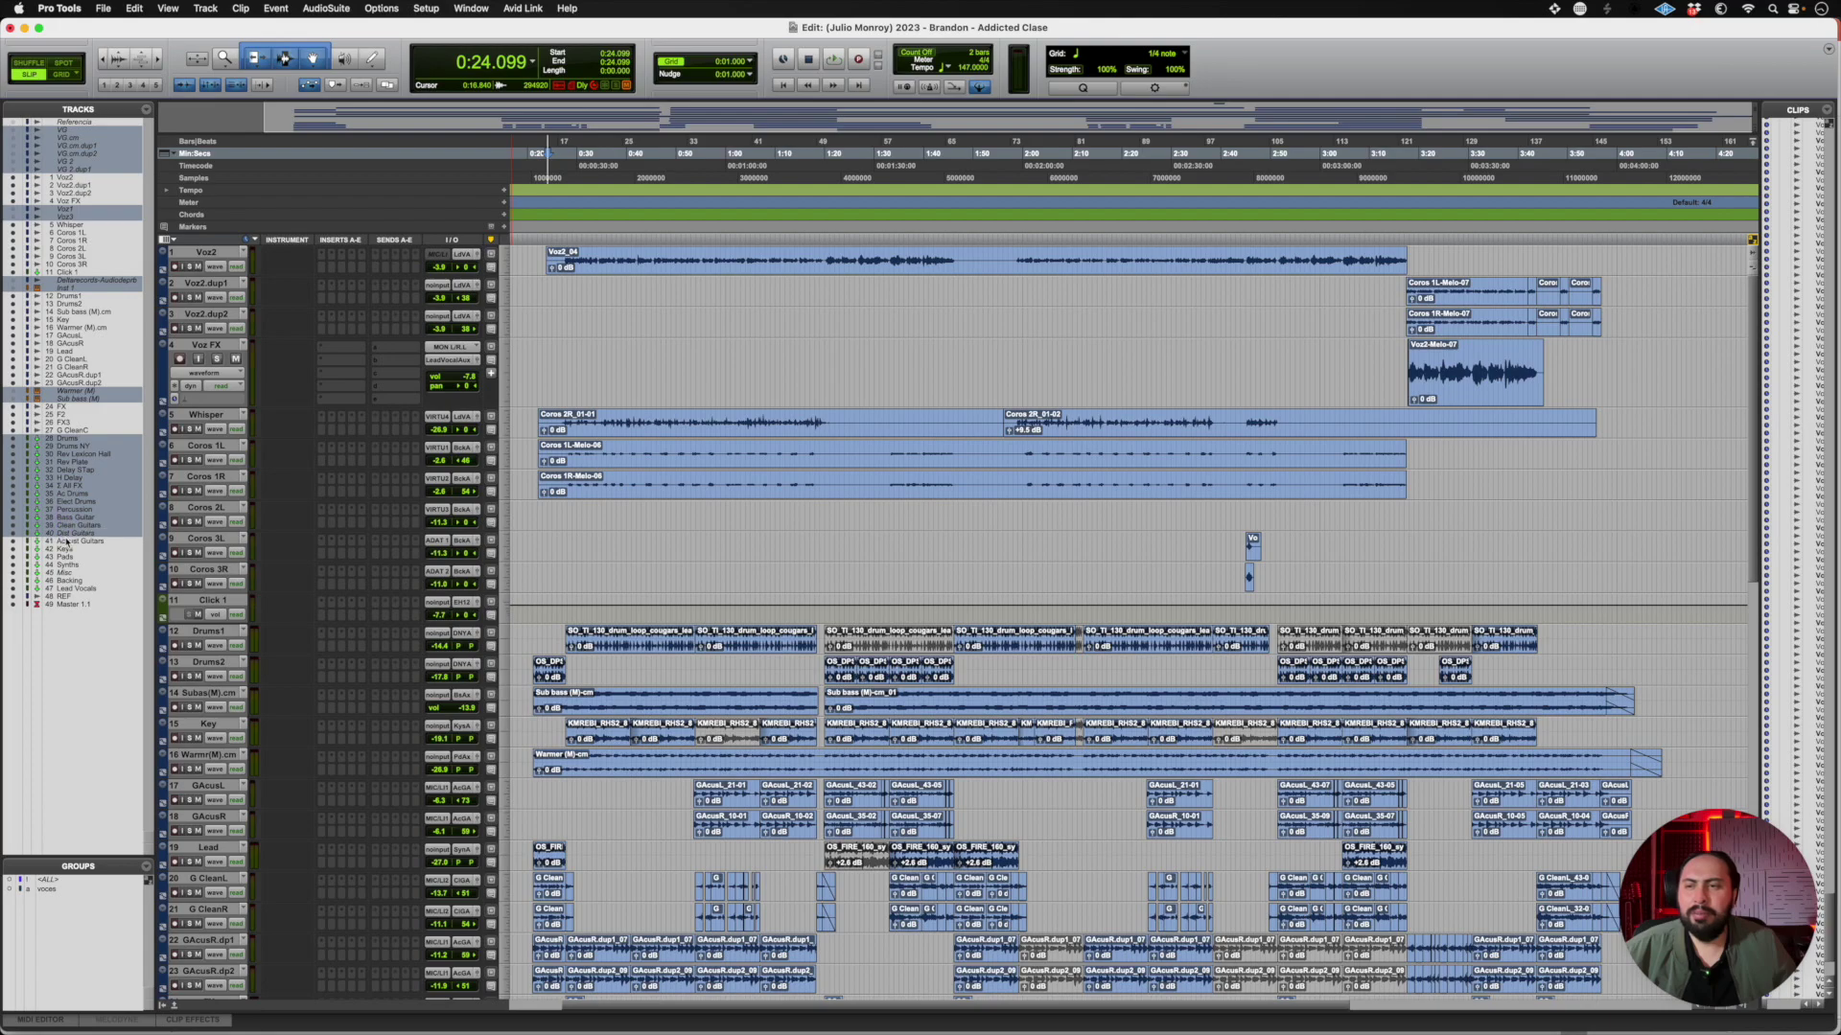
pyautogui.keyDown('super'); pyautogui.click(65, 541); pyautogui.keyUp('super')
pyautogui.keyDown('super'); pyautogui.click(65, 549); pyautogui.keyUp('super')
pyautogui.keyDown('super'); pyautogui.click(65, 557); pyautogui.keyUp('super')
pyautogui.keyDown('super'); pyautogui.click(65, 565); pyautogui.keyUp('super')
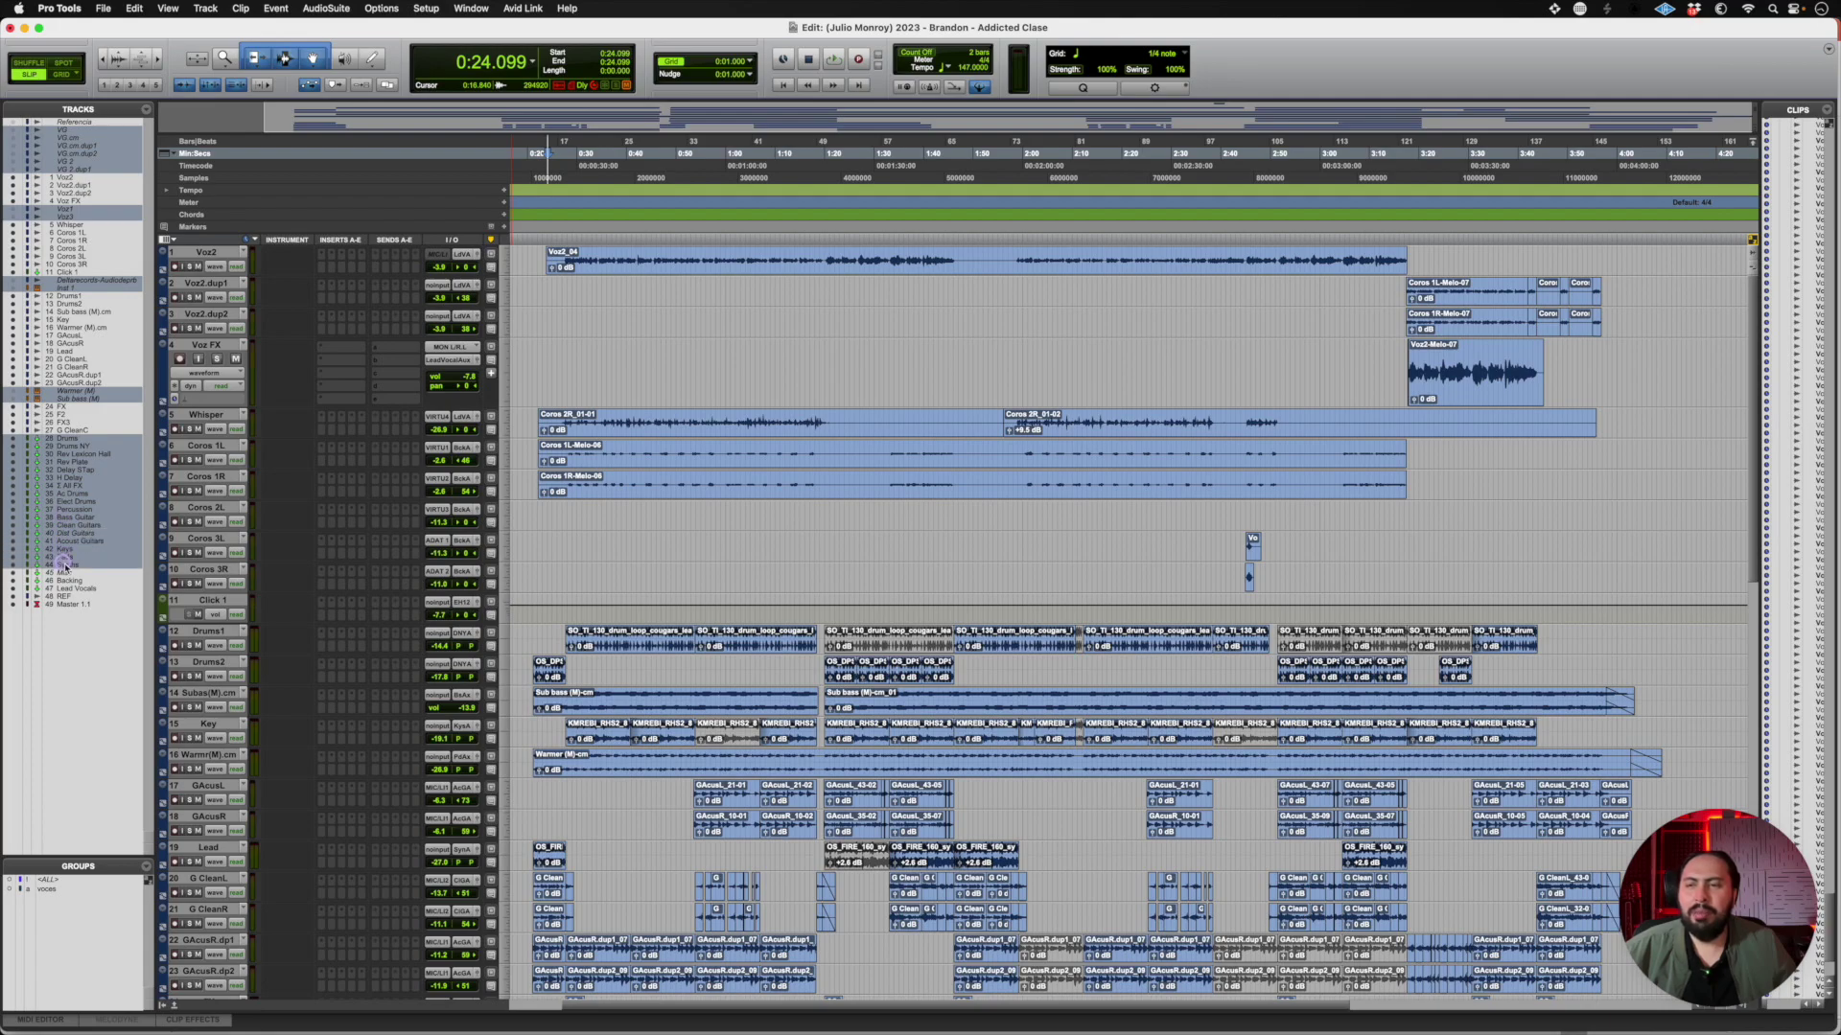
pyautogui.keyDown('super'); pyautogui.click(65, 572); pyautogui.keyUp('super')
pyautogui.keyDown('super'); pyautogui.click(65, 581); pyautogui.keyUp('super')
pyautogui.keyDown('super'); pyautogui.click(66, 589); pyautogui.keyUp('super')
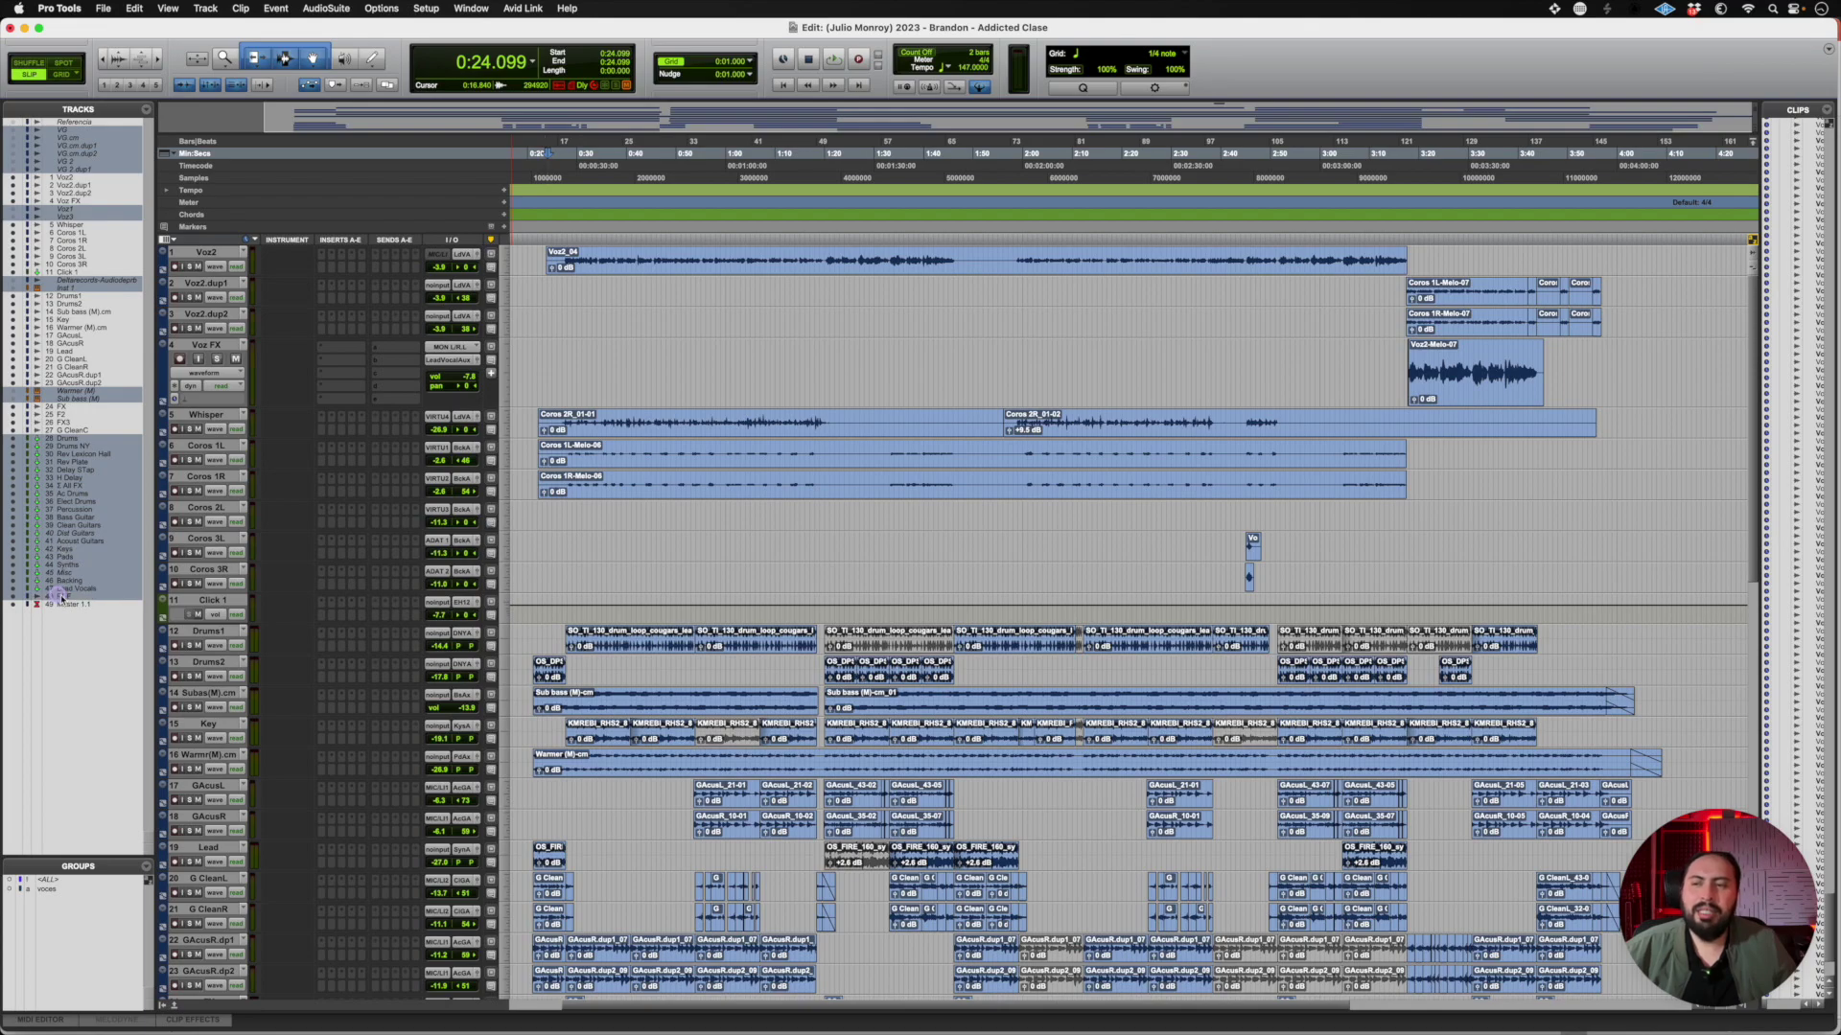
pyautogui.rightClick(64, 543)
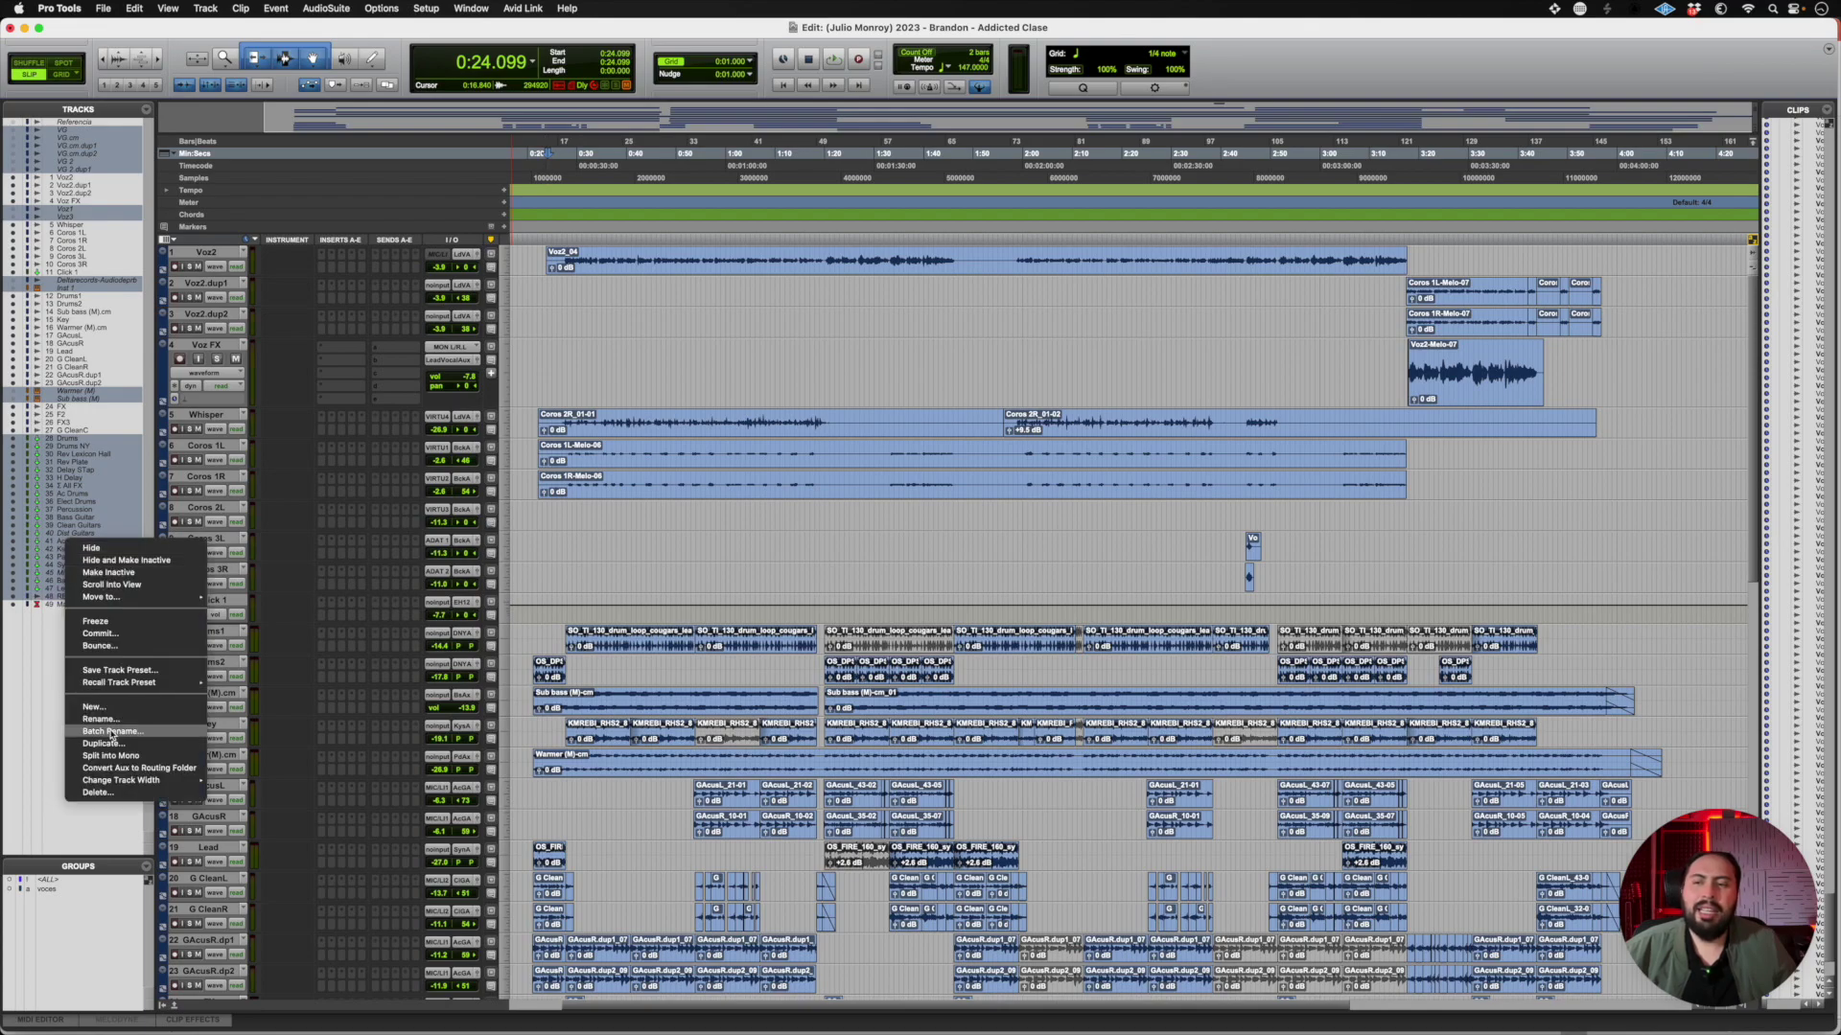
pyautogui.click(111, 794)
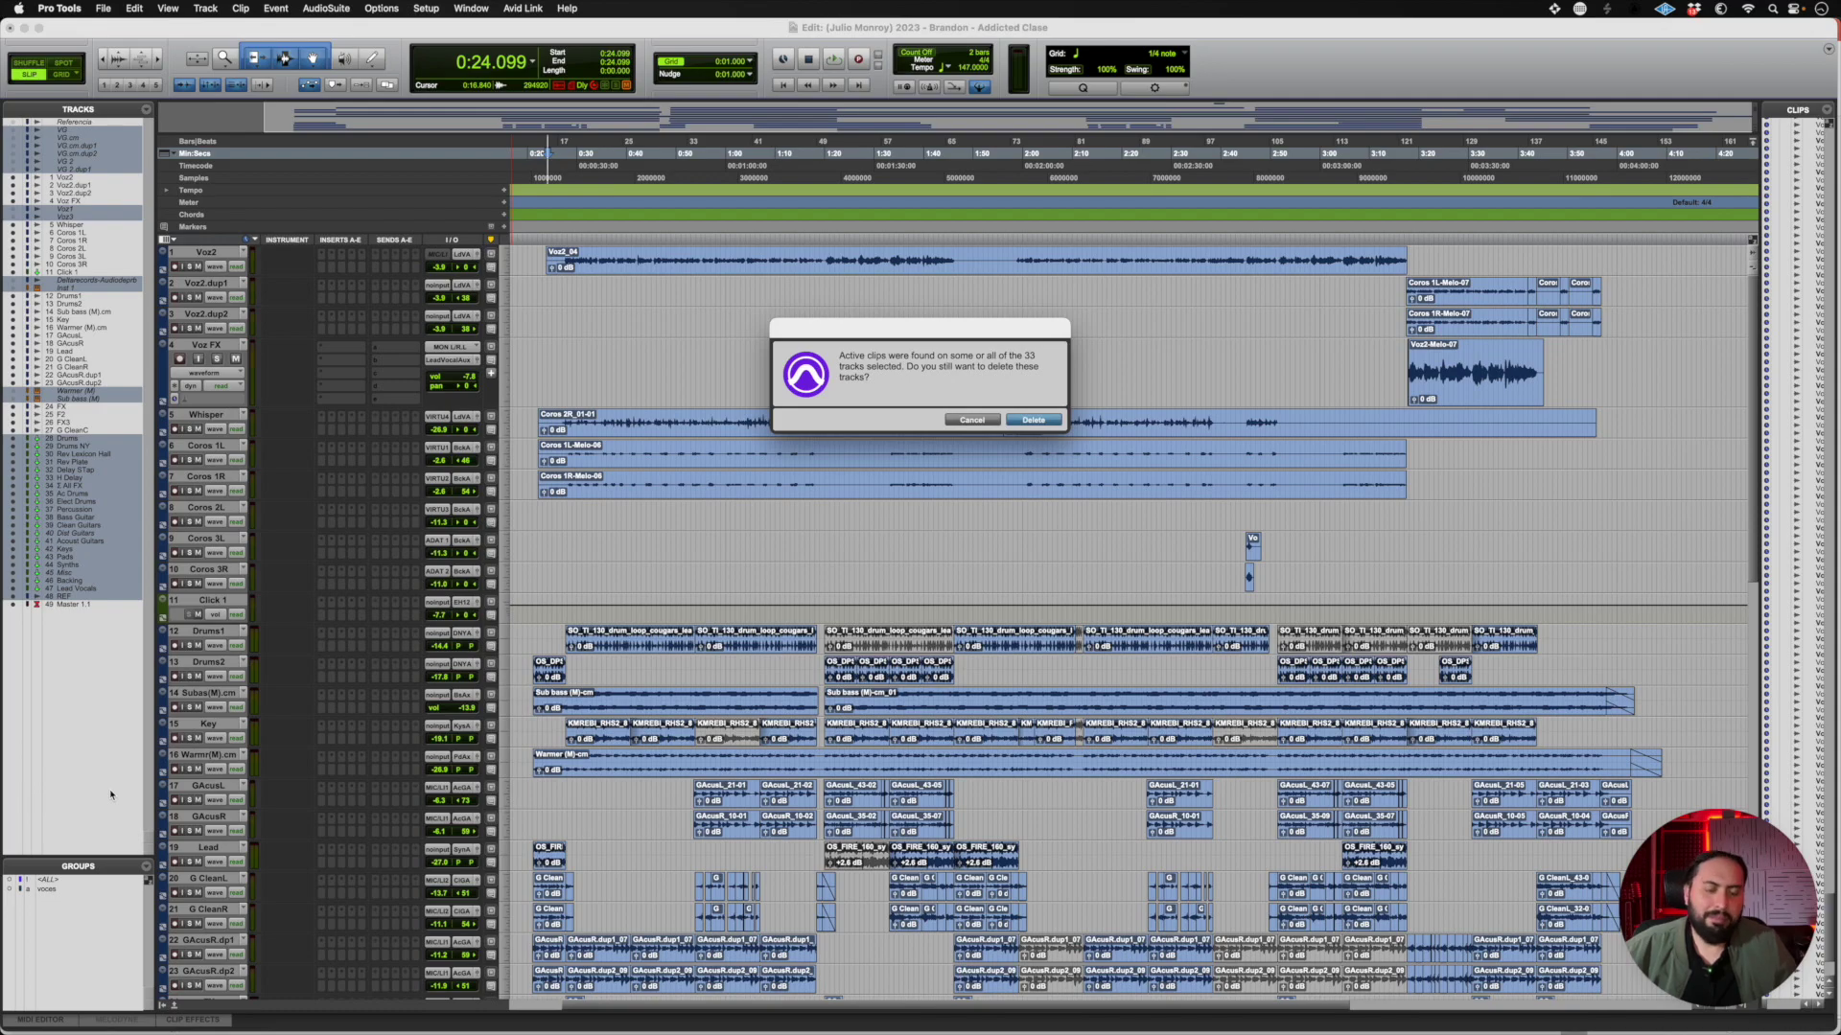
pyautogui.press('Return')
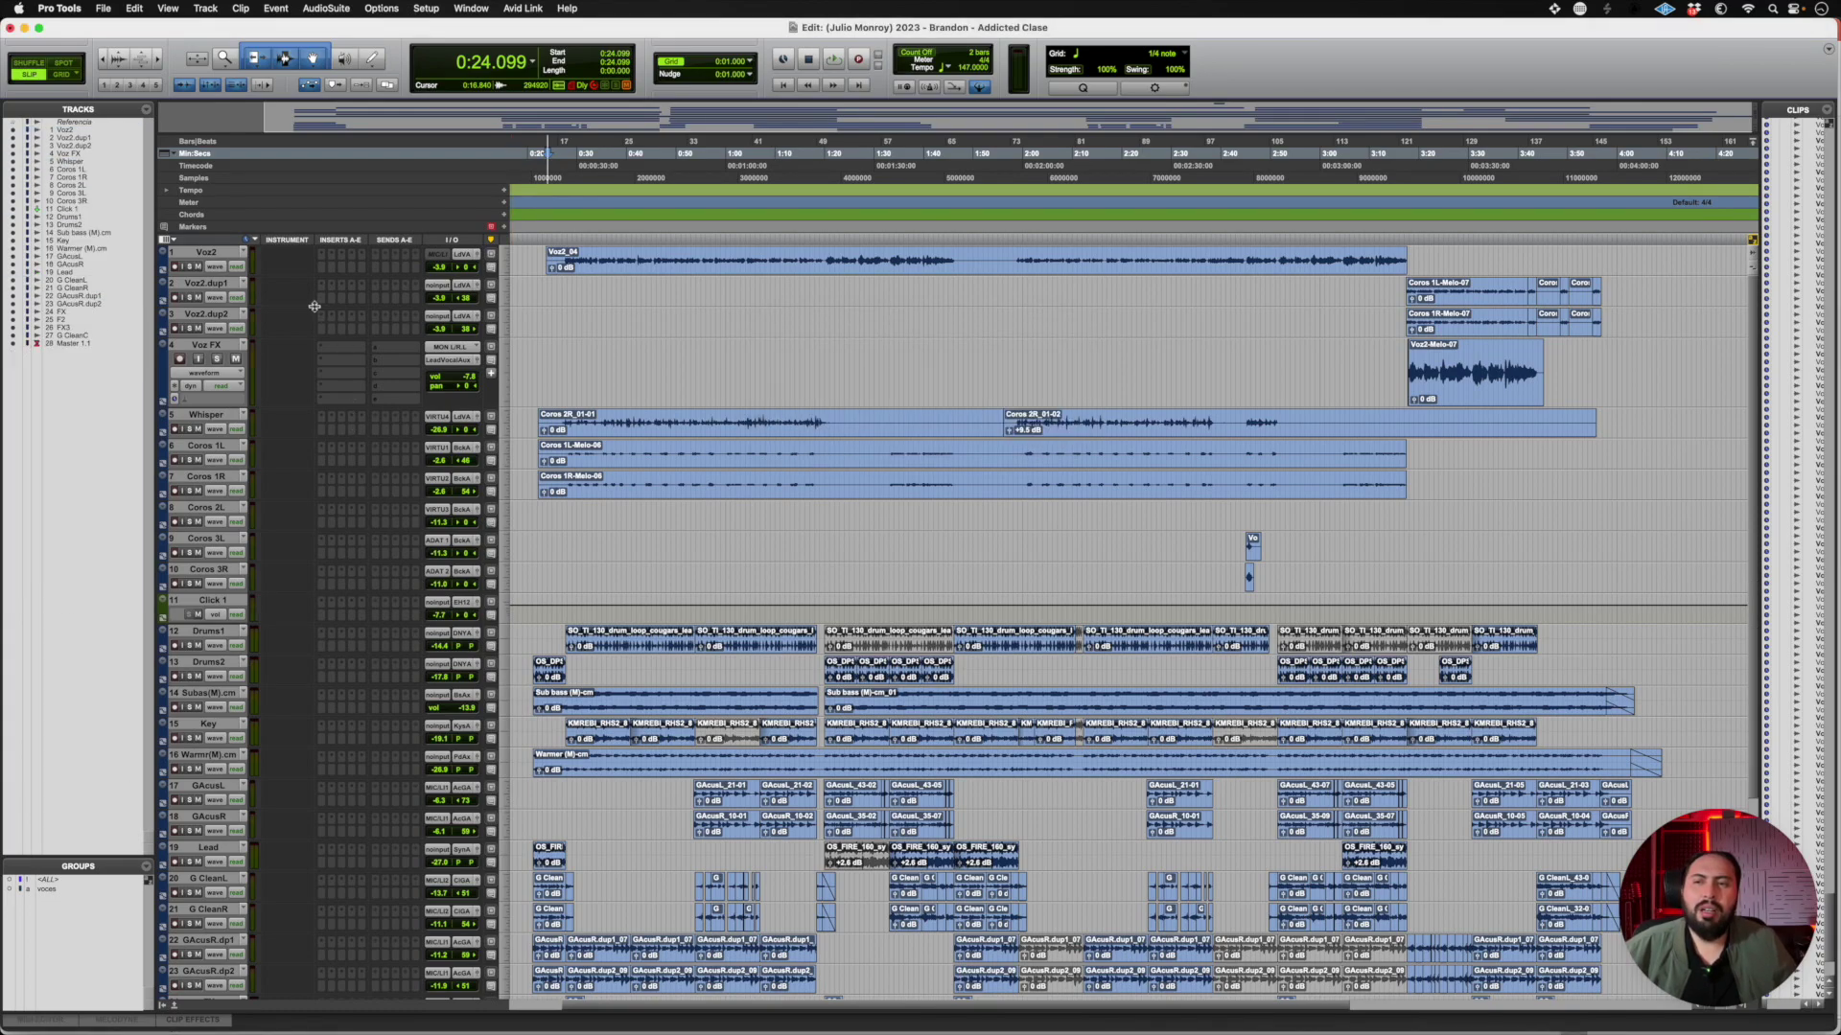
# Hide the Instrument column in the Edit window and increase the height of all tracks
pyautogui.click(284, 242)
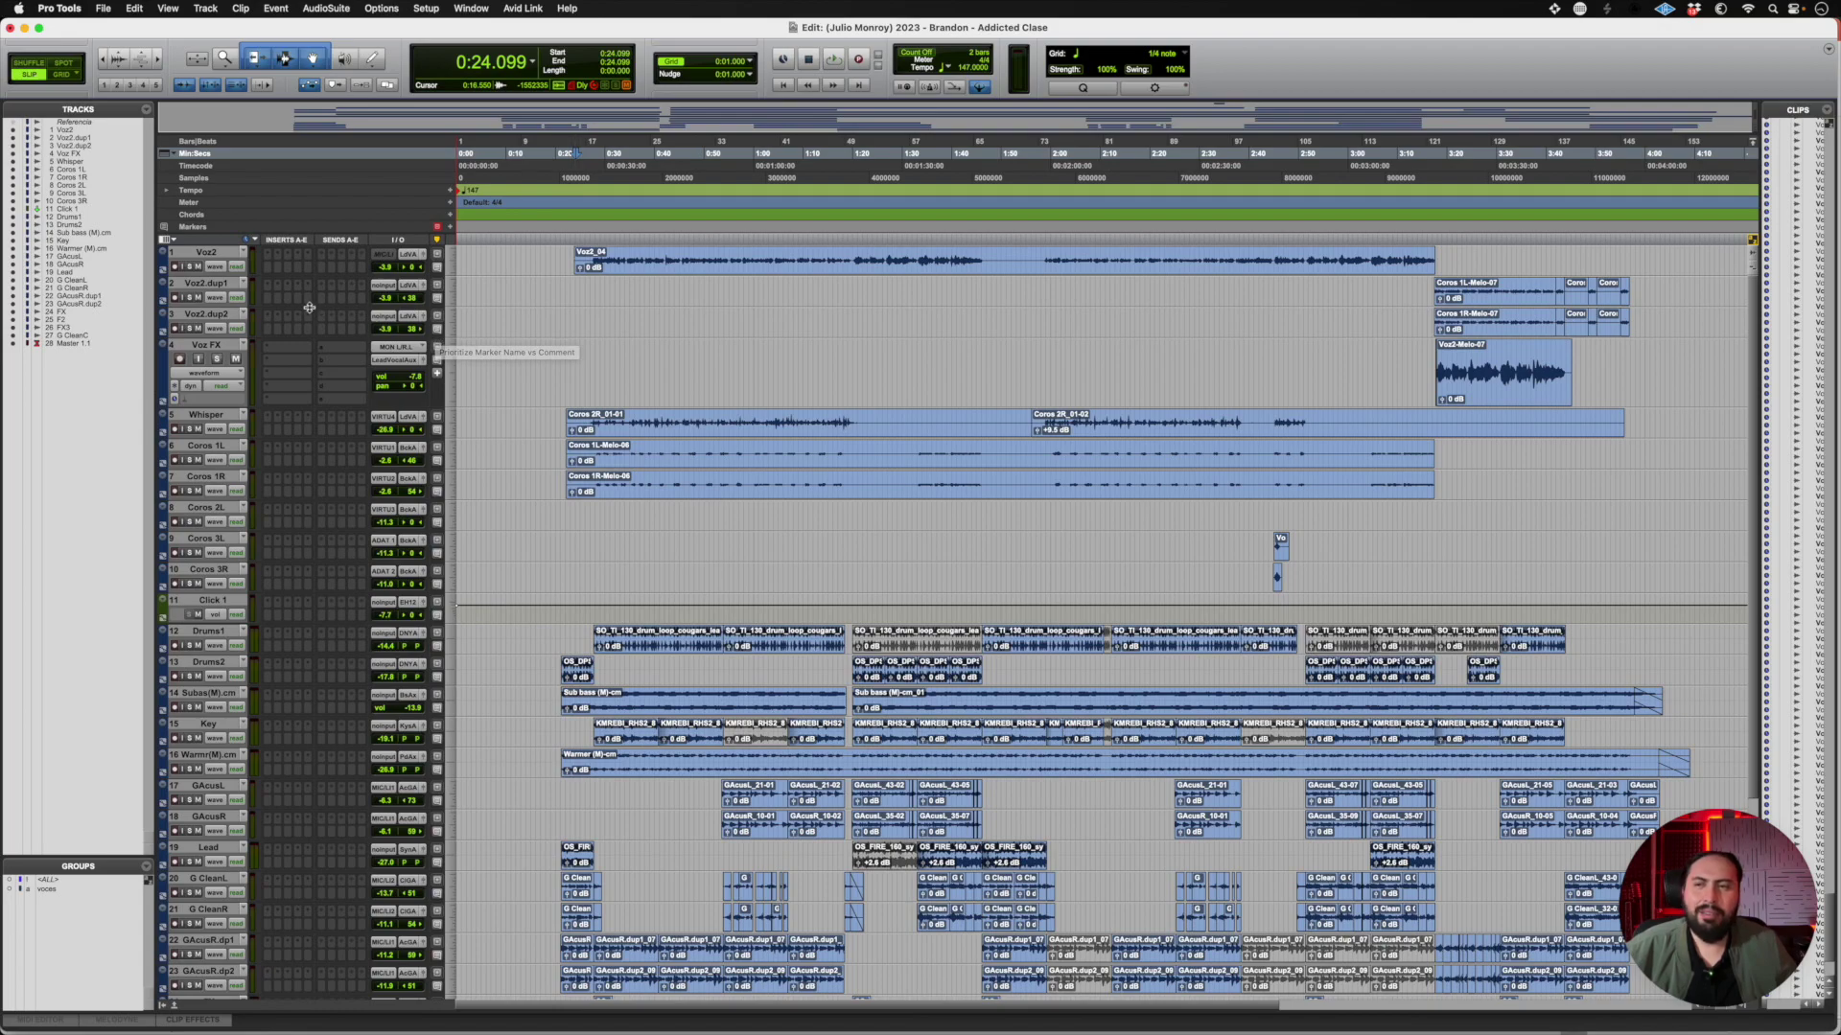
pyautogui.hotkey('ctrl', 'alt', 'Down')
pyautogui.hotkey('ctrl', 'alt', 'Down')
pyautogui.hotkey('ctrl', 'alt', 'Down')
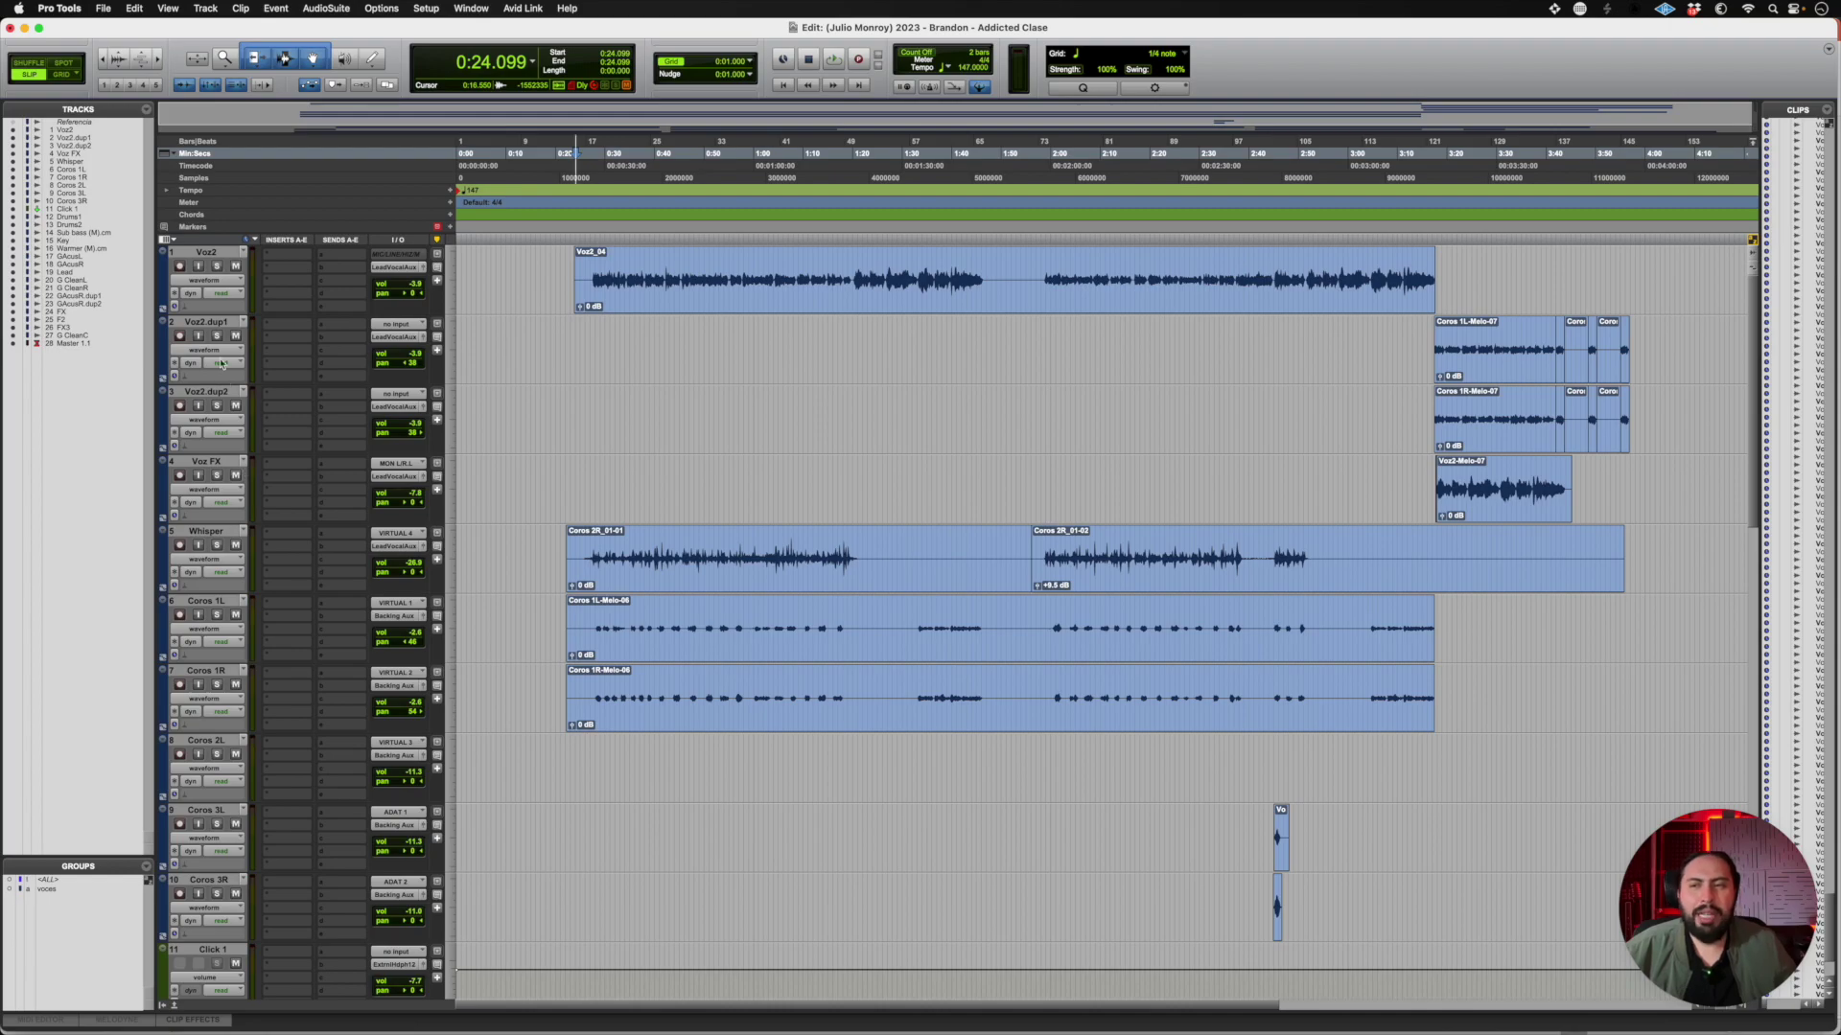
# Rename the Voz2 track as VozHombre
pyautogui.scroll(-7, 429, 314)
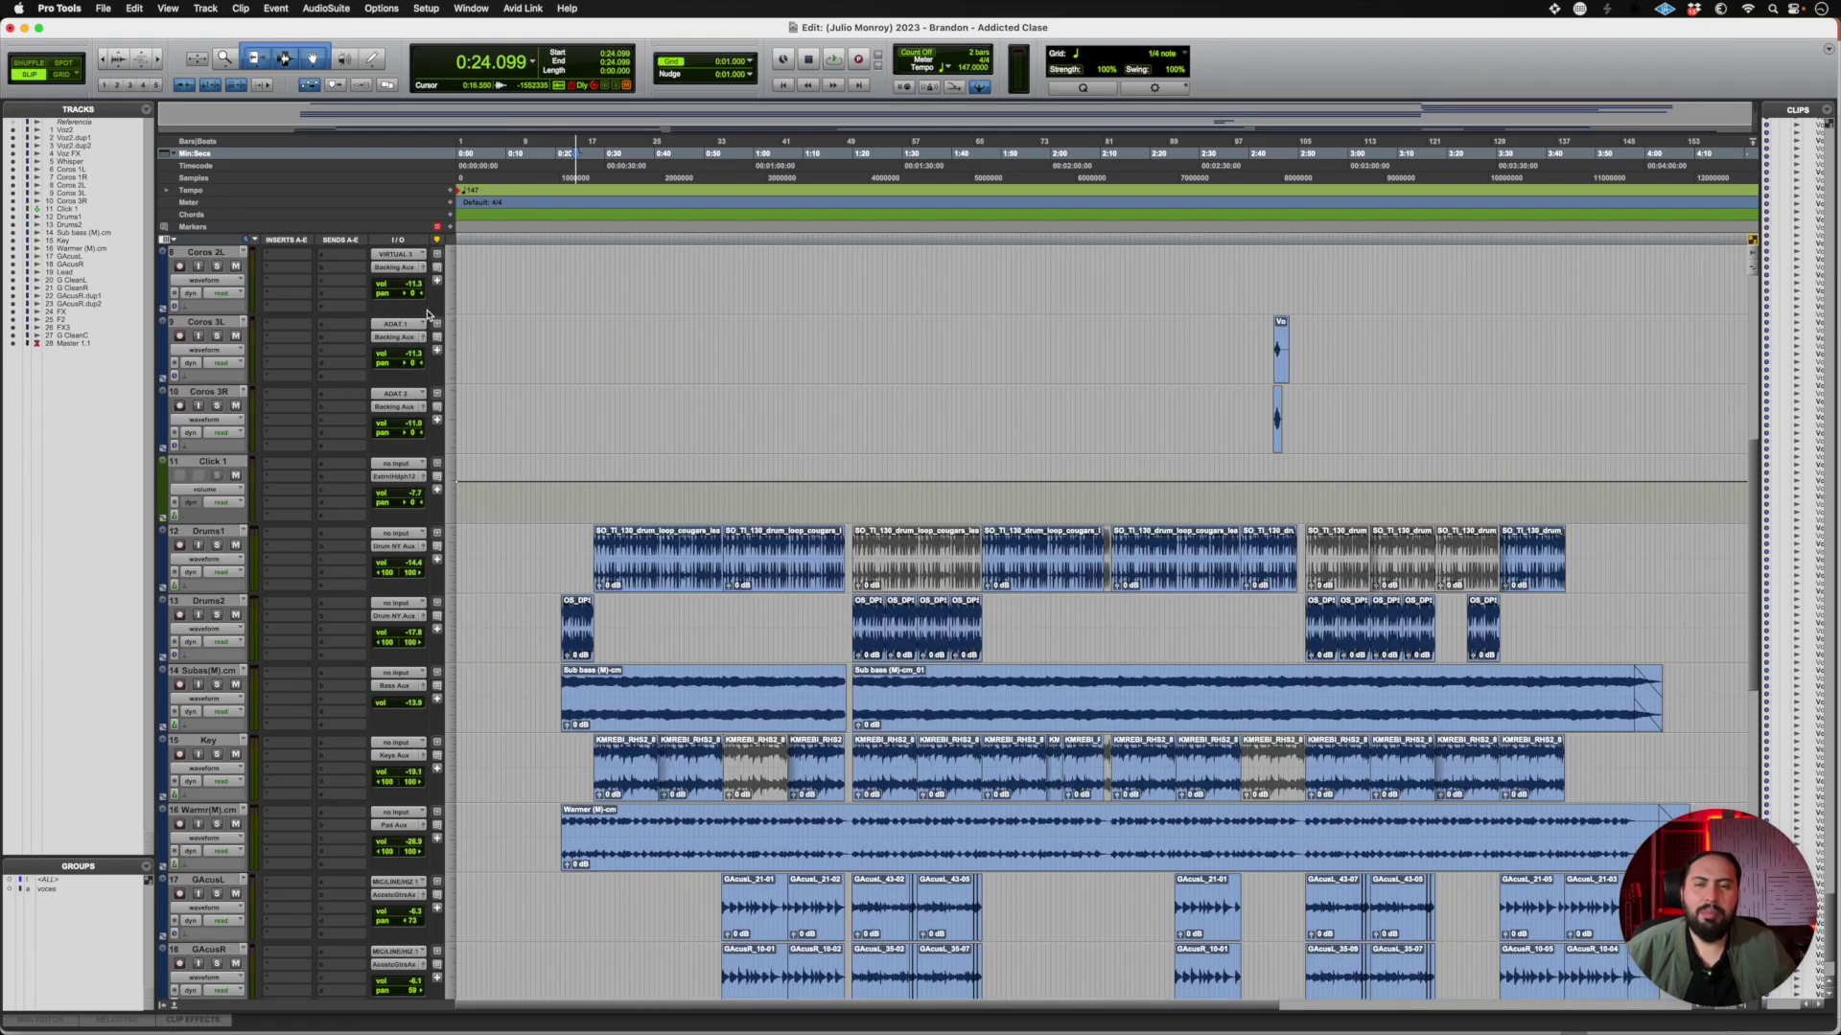
pyautogui.scroll(7, 429, 314)
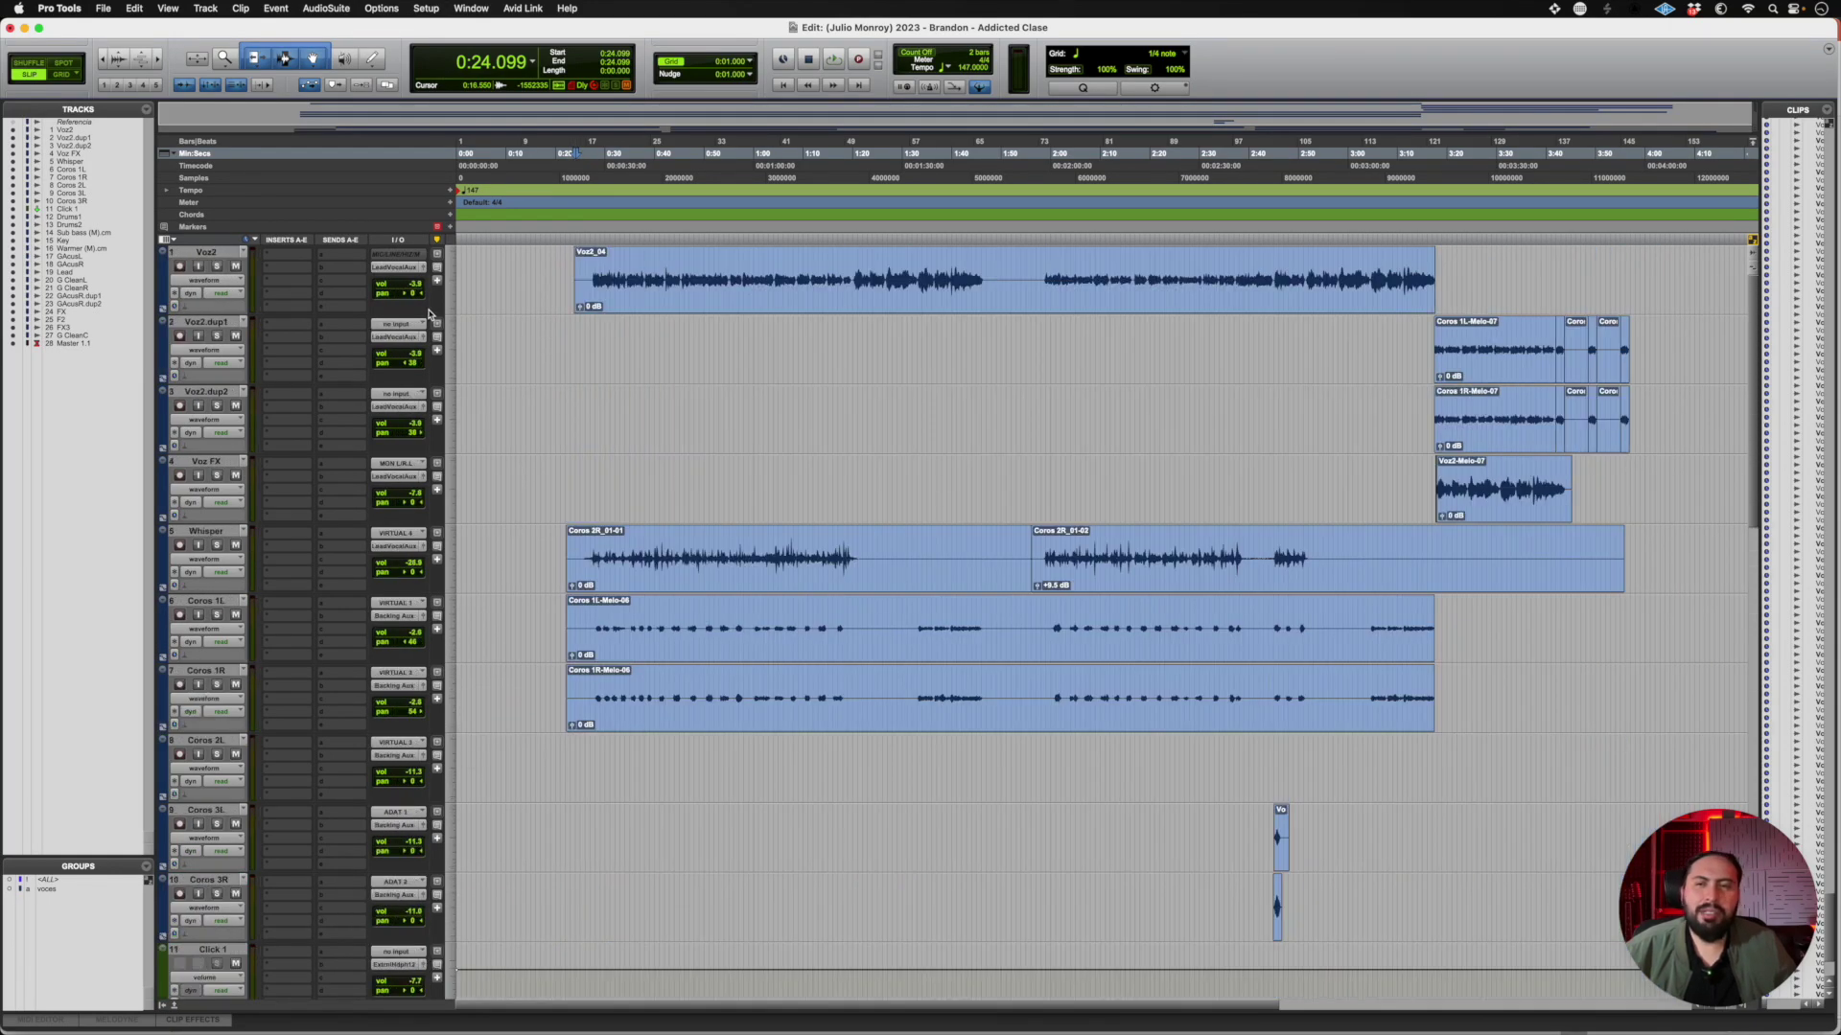
pyautogui.doubleClick(226, 254)
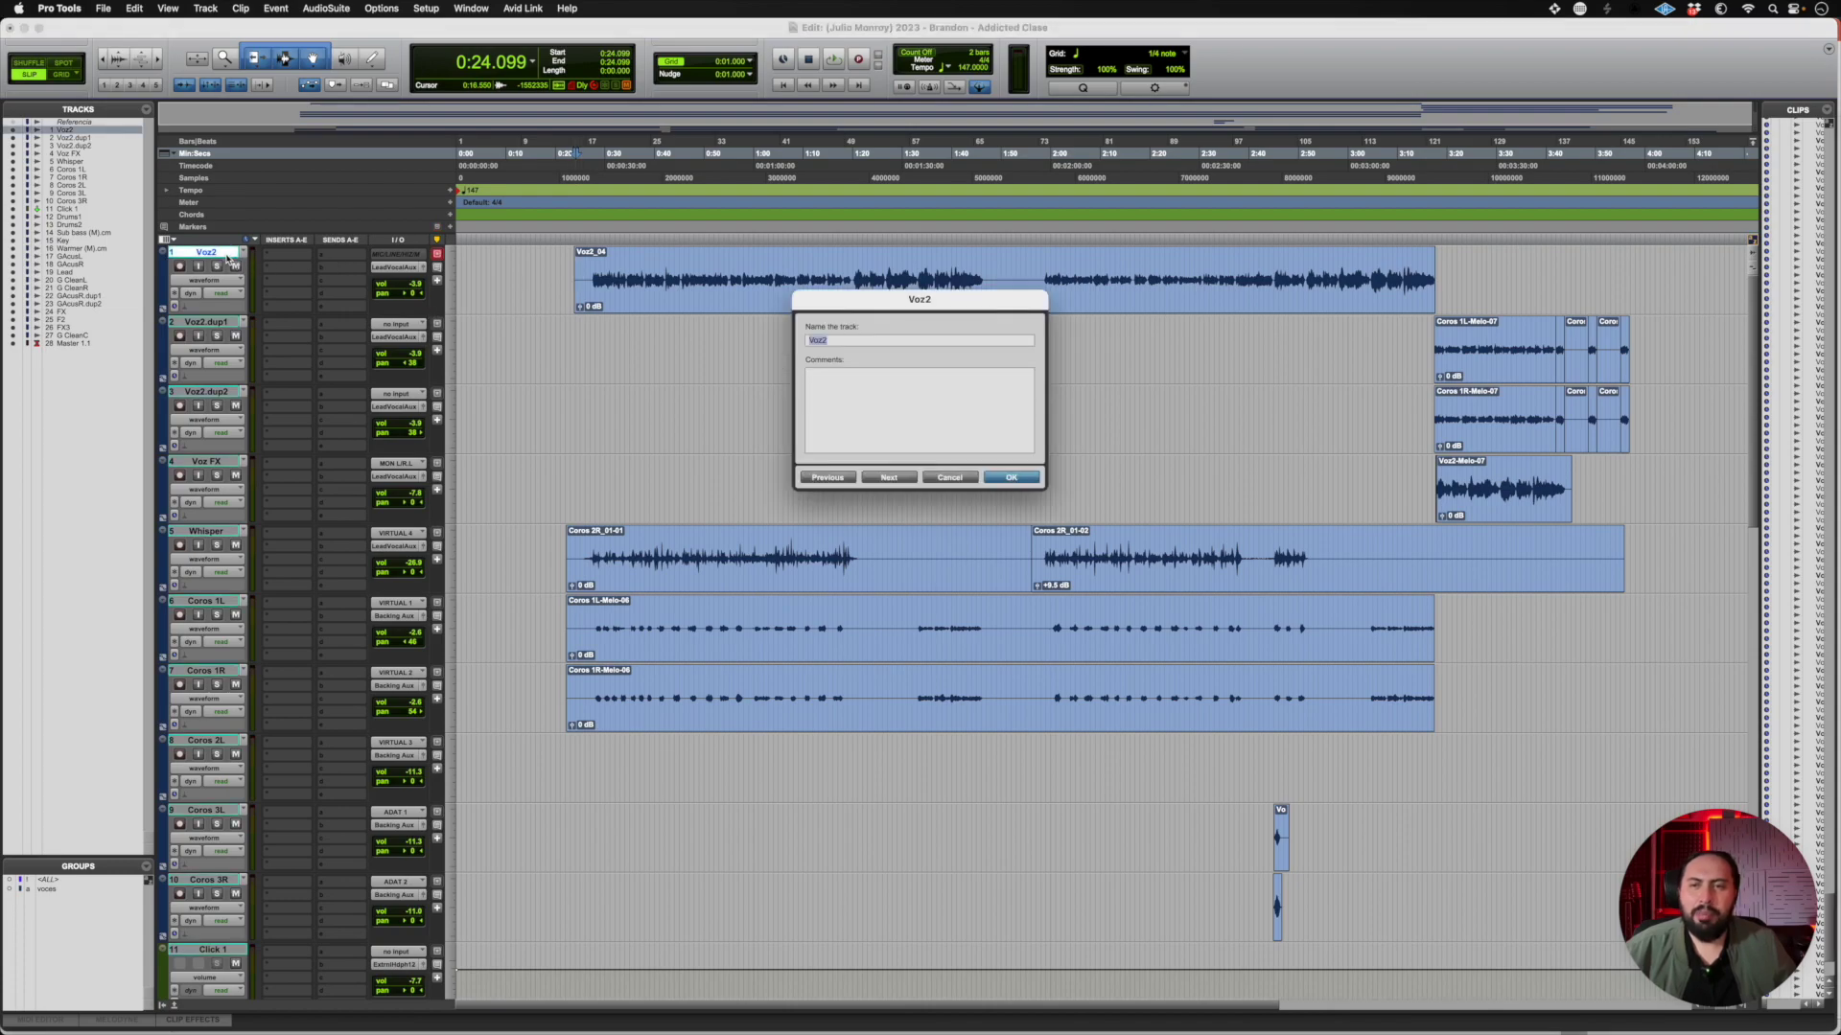
pyautogui.write('VozHom')
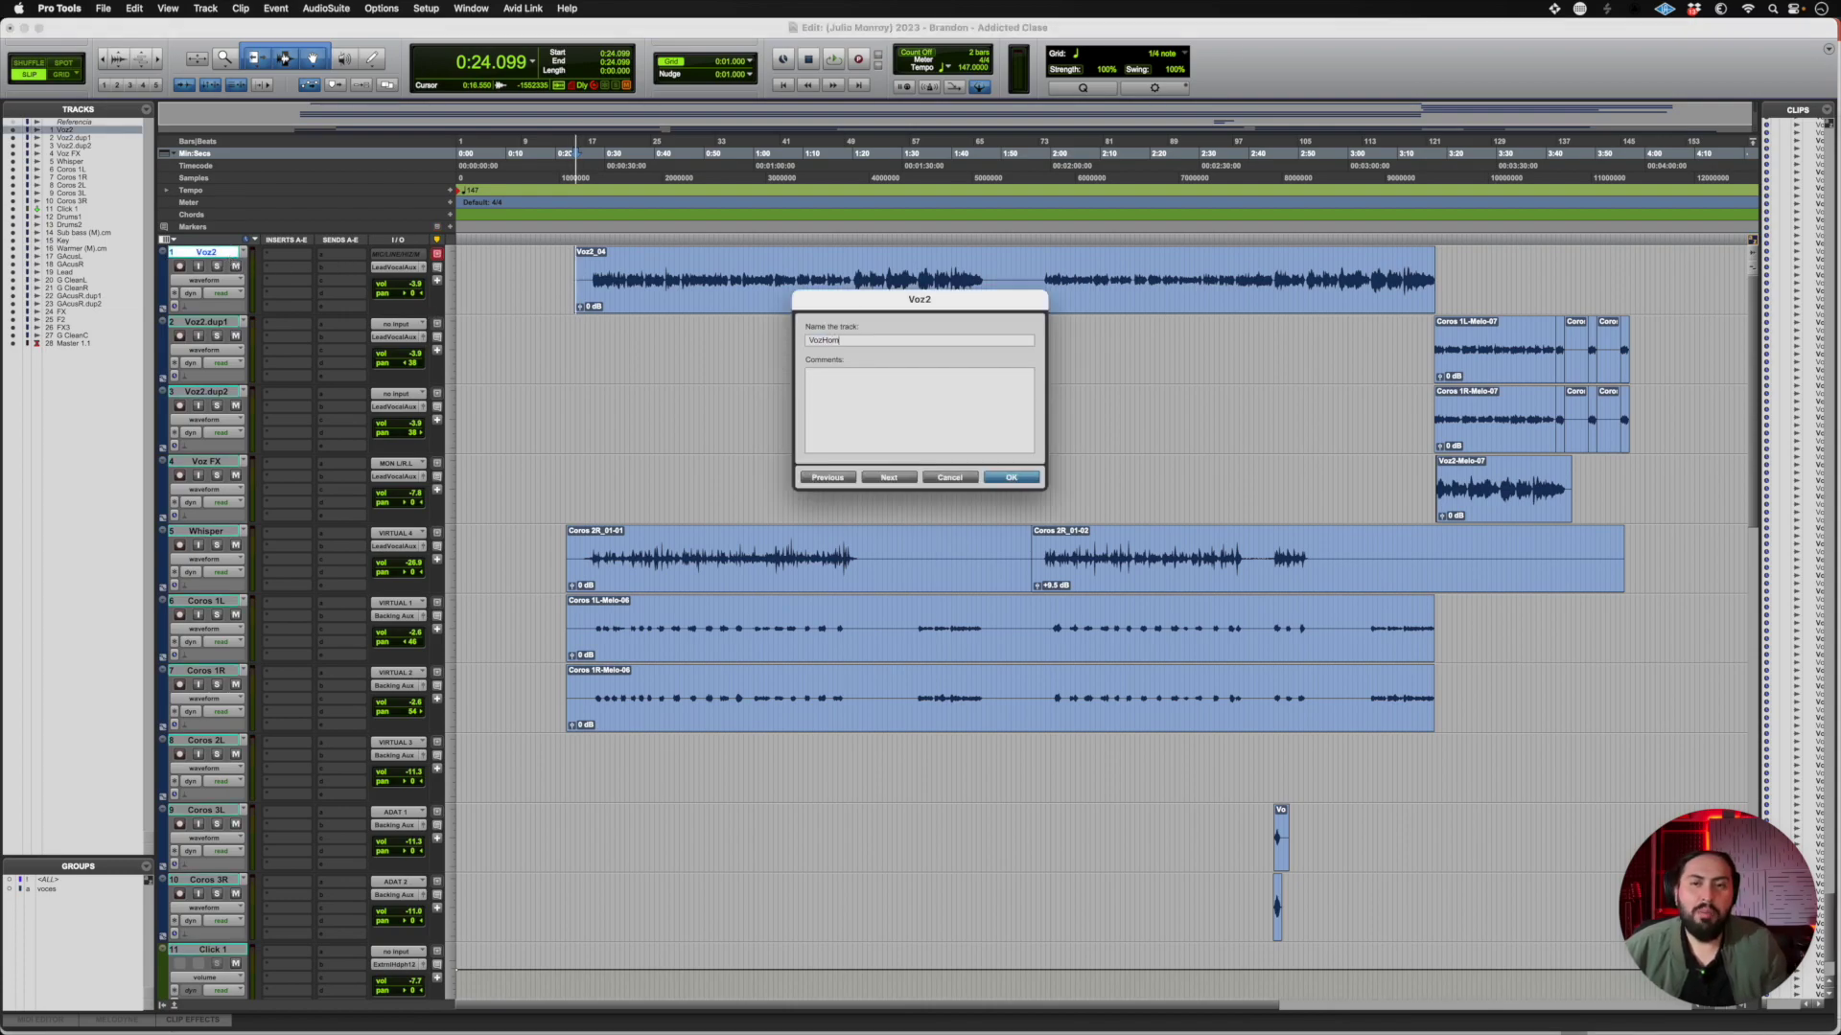
pyautogui.write('bre')
pyautogui.press('Return')
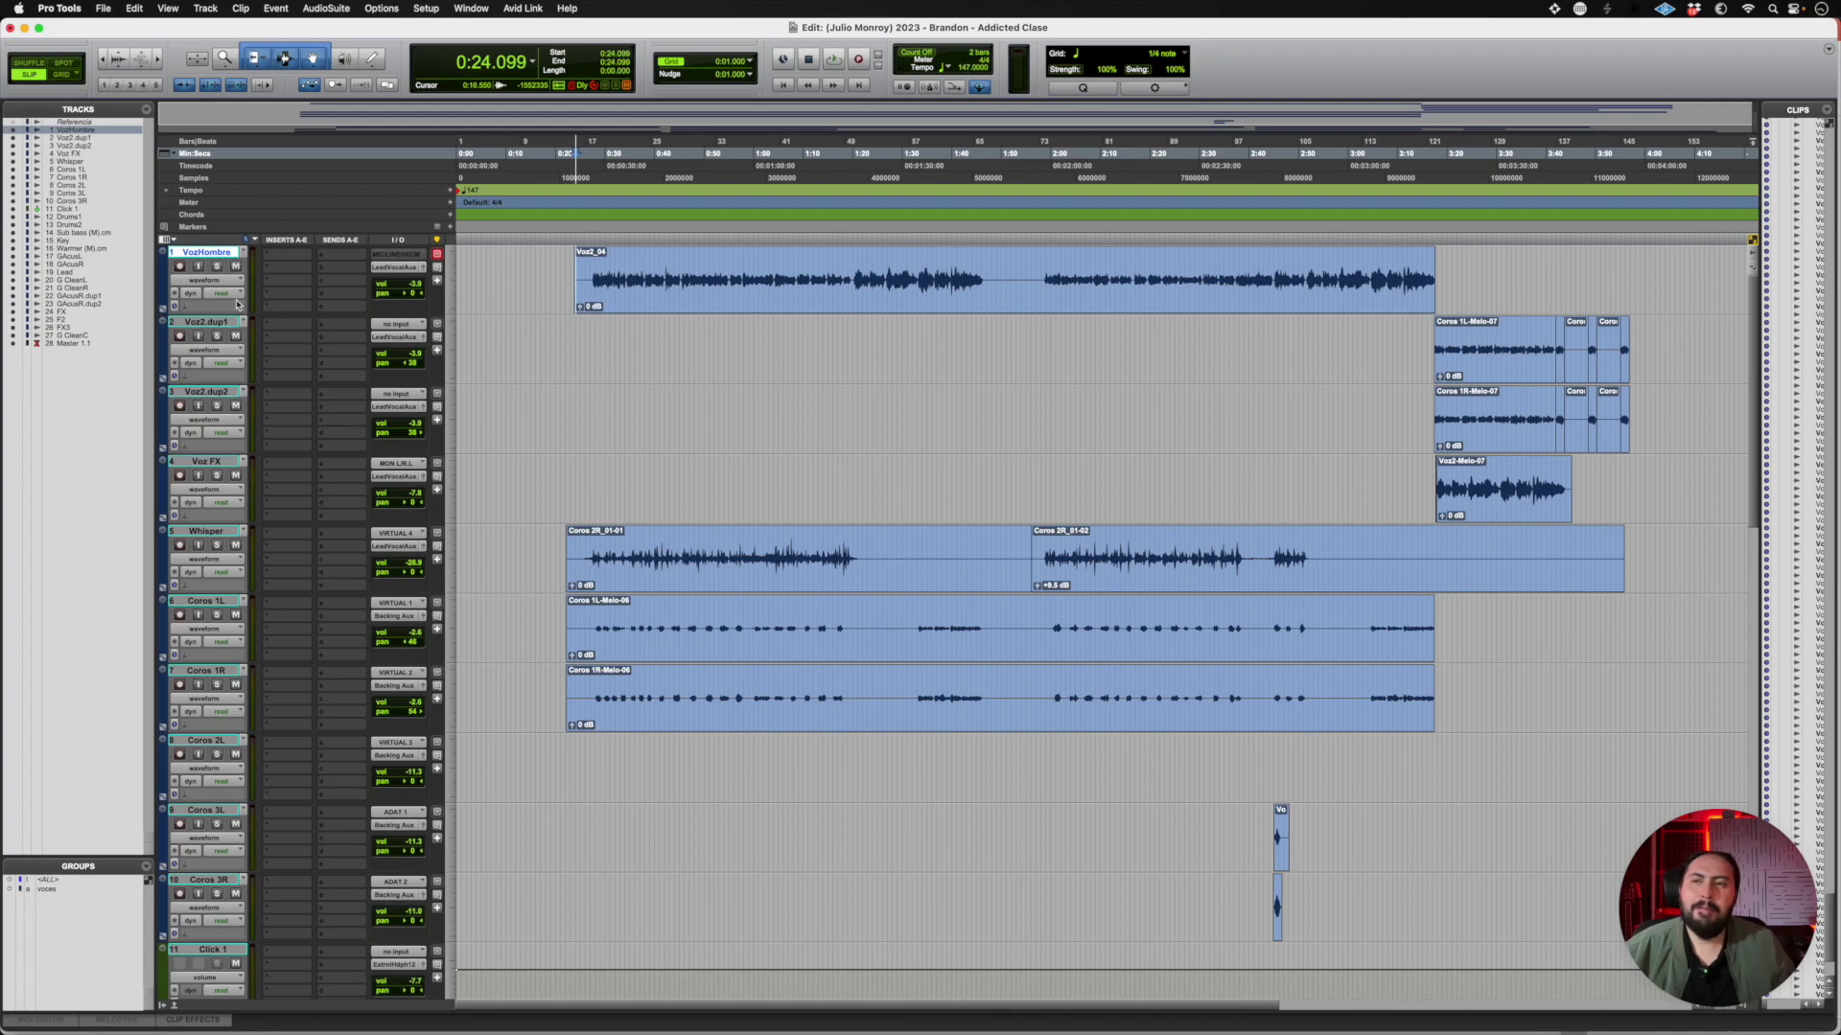
# Rename the Voz2.dup1 track as VozHombreA and the Voz2.dup2 track as VozHombreB
pyautogui.doubleClick(206, 322)
pyautogui.write('V')
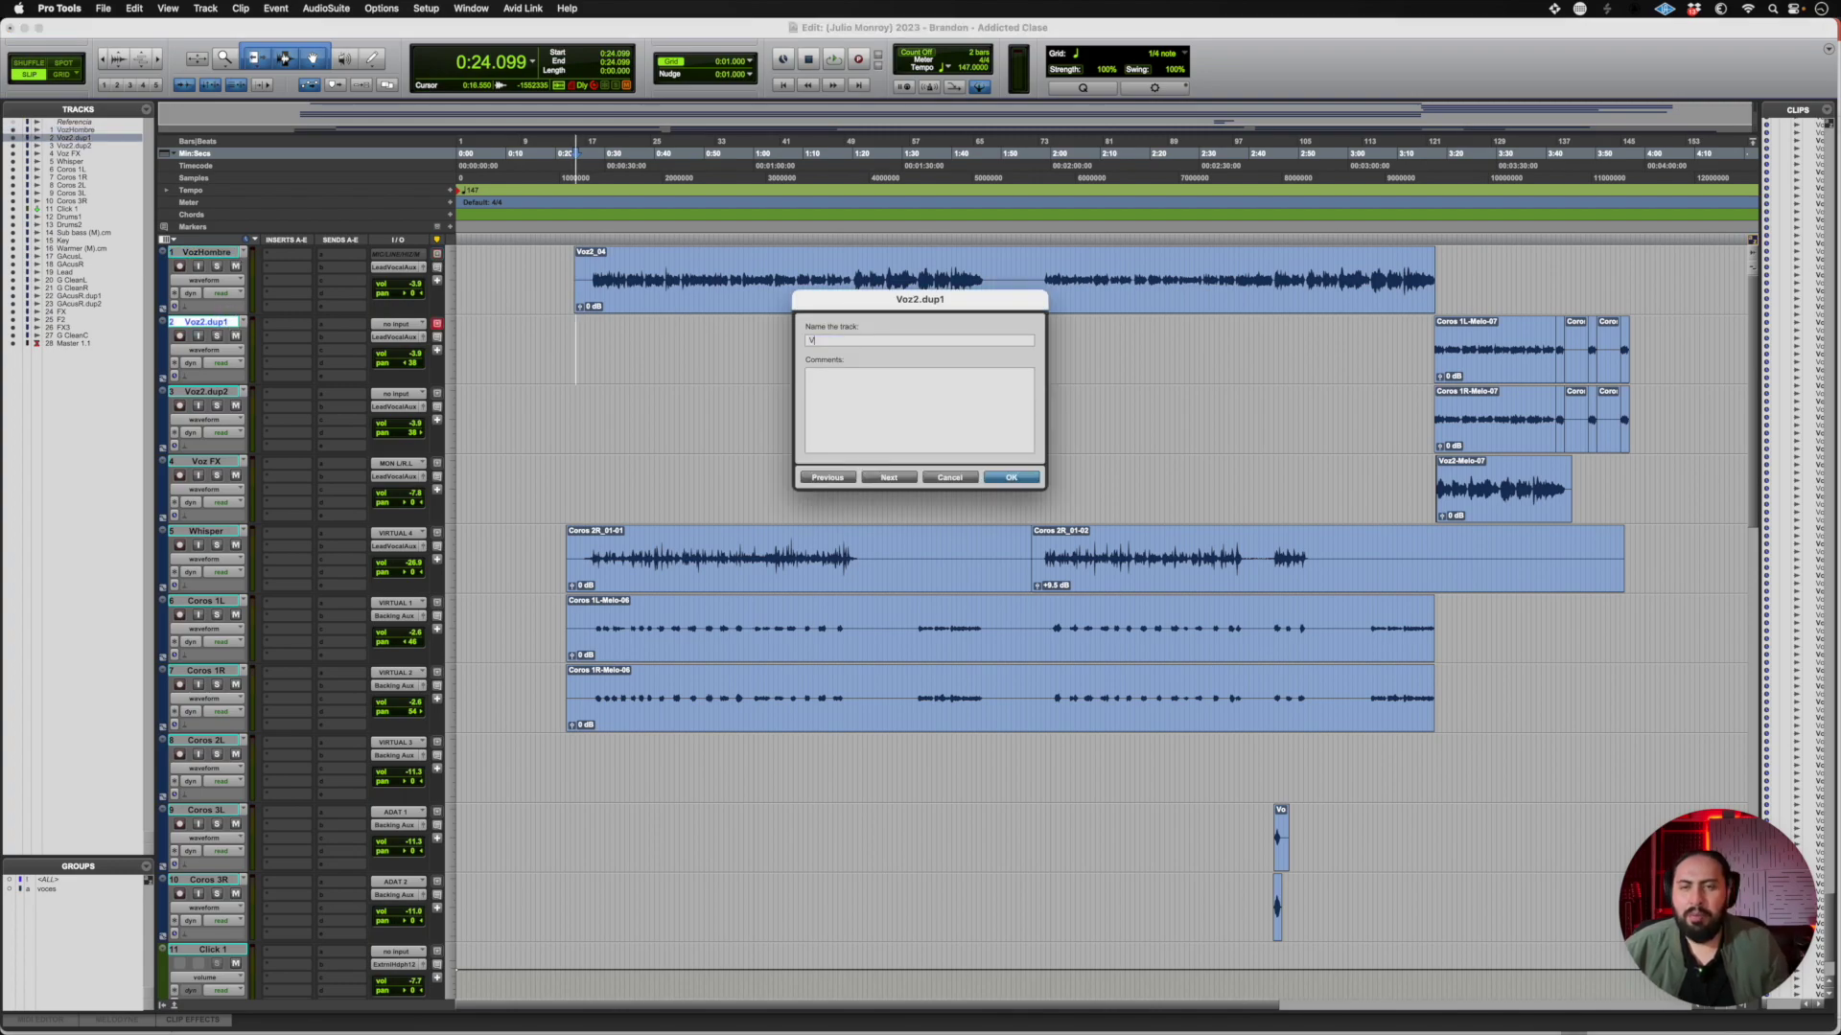
pyautogui.write('ozHomb')
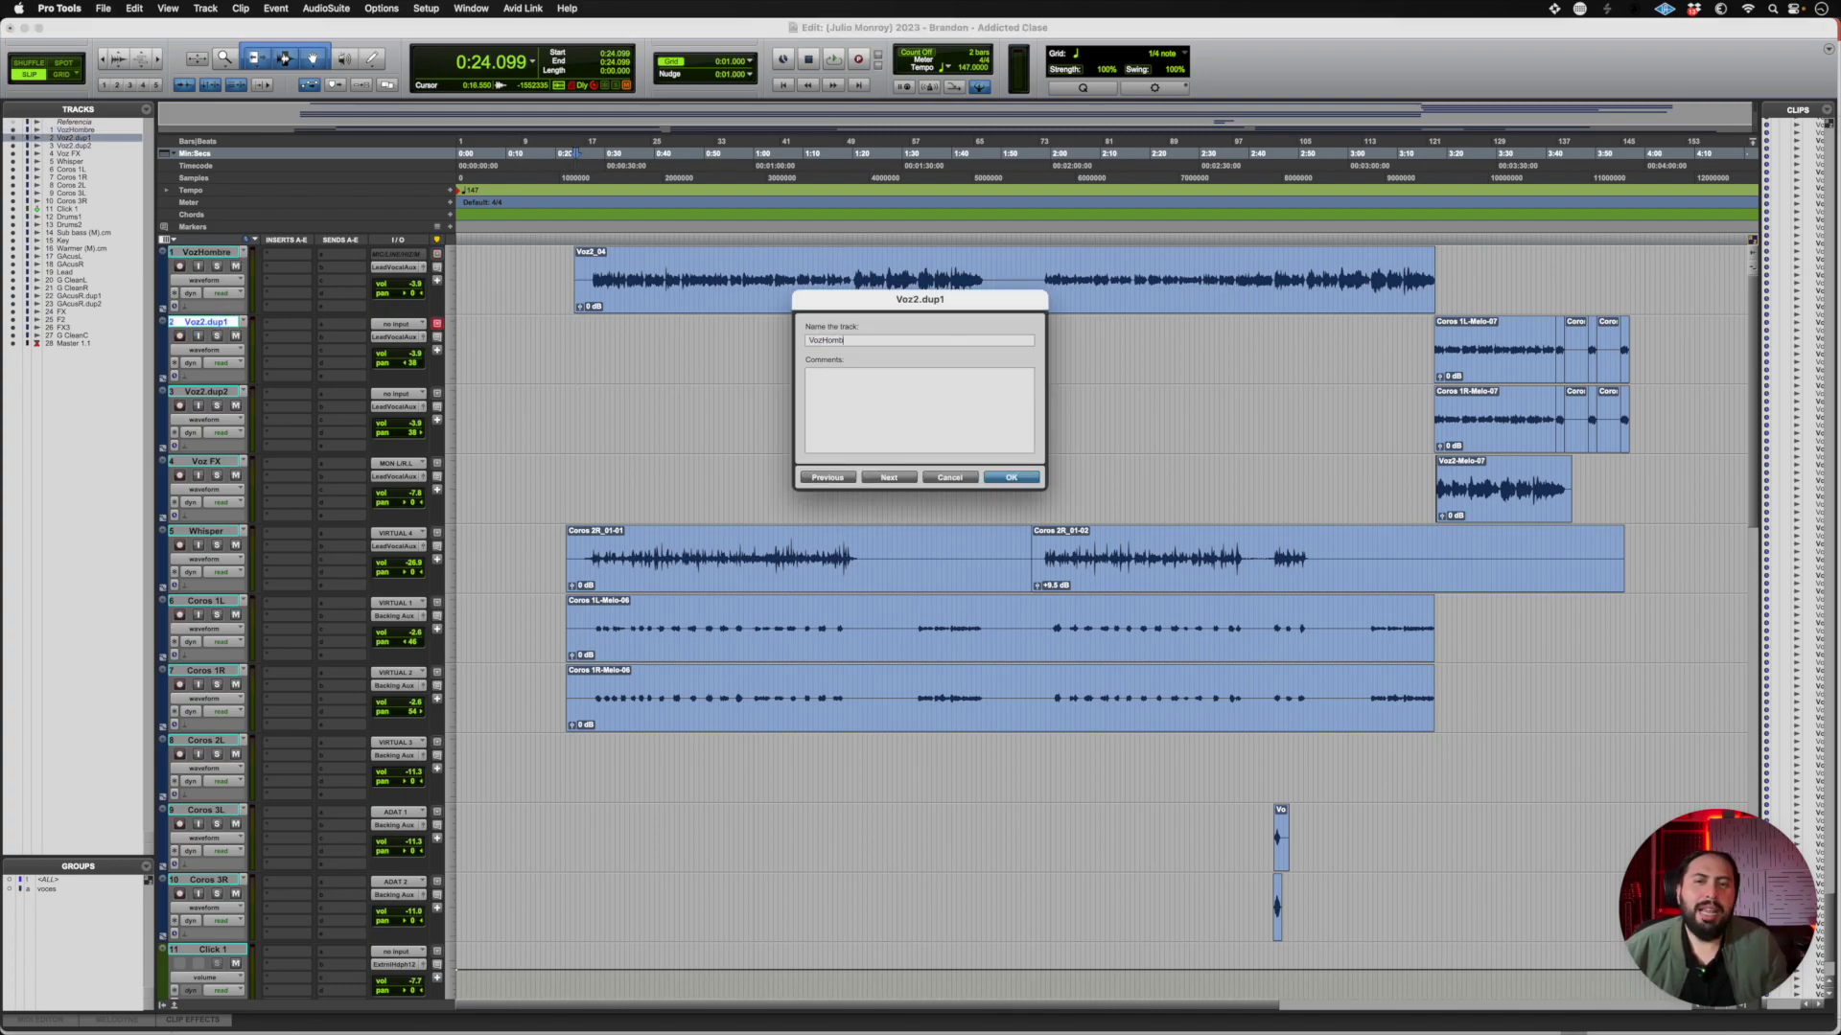
pyautogui.write('reA')
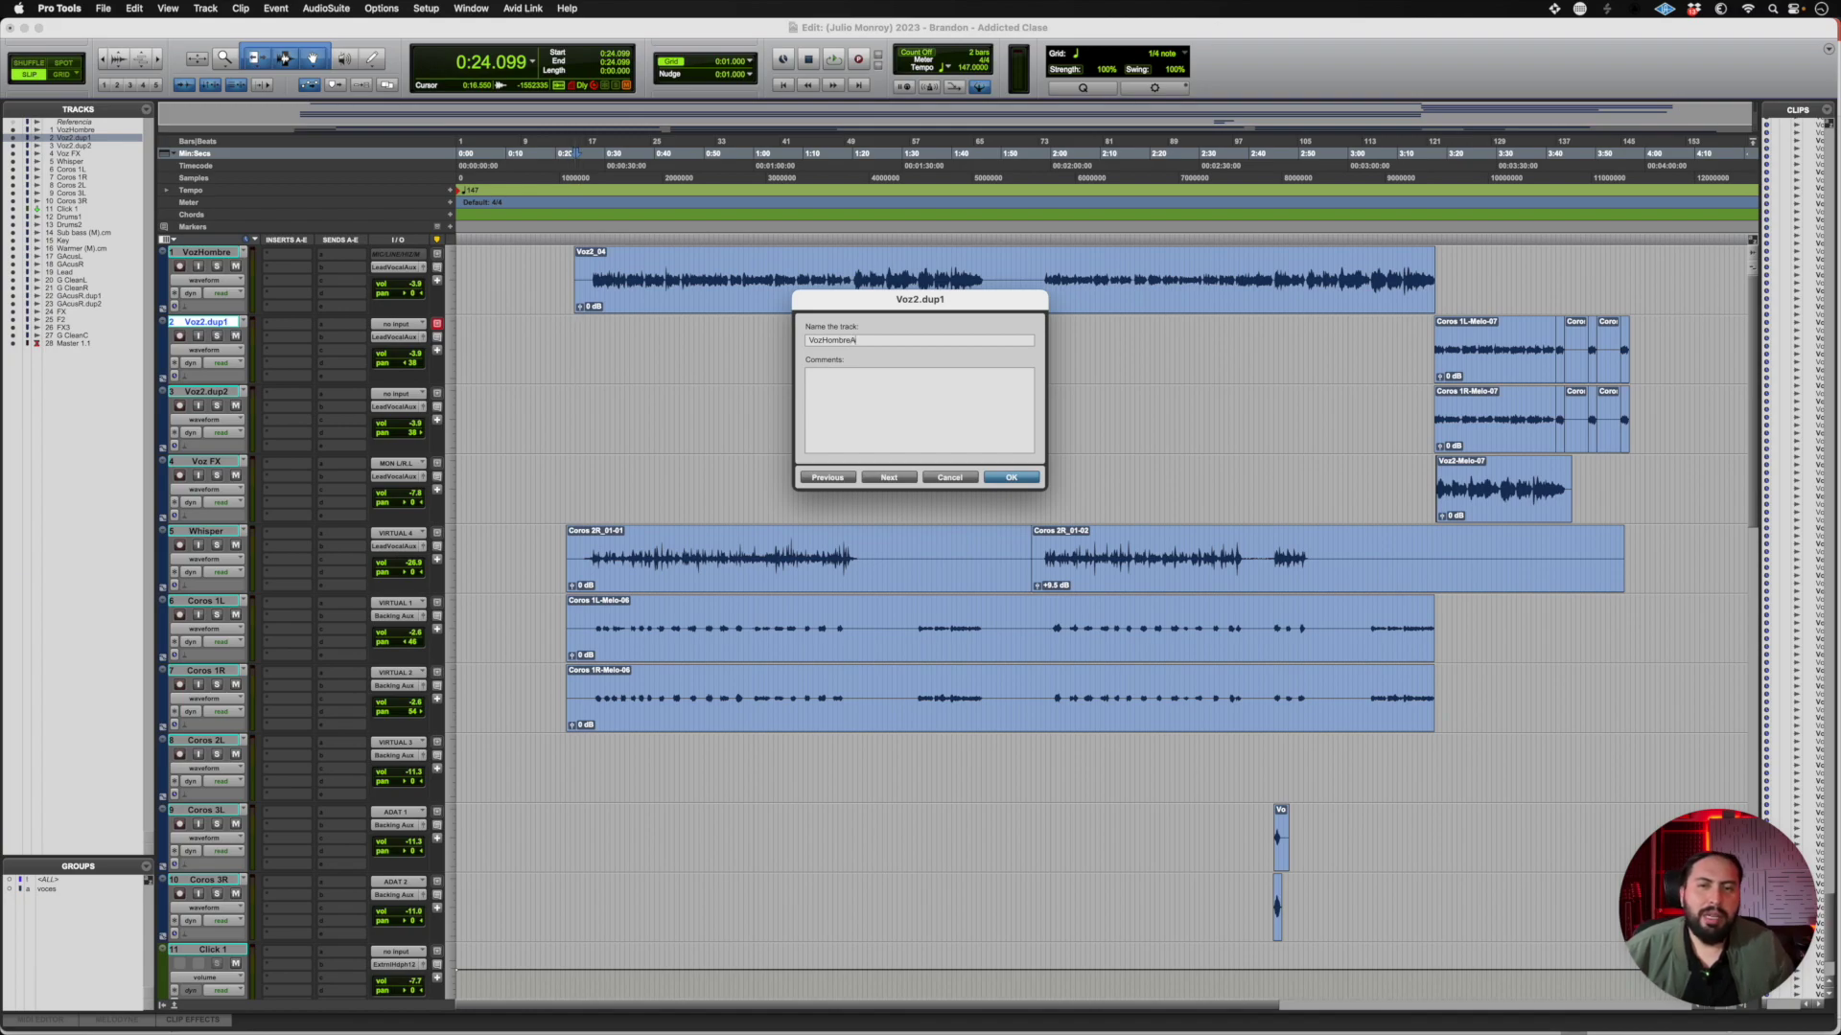
pyautogui.press('super+Right')
pyautogui.write('VozH')
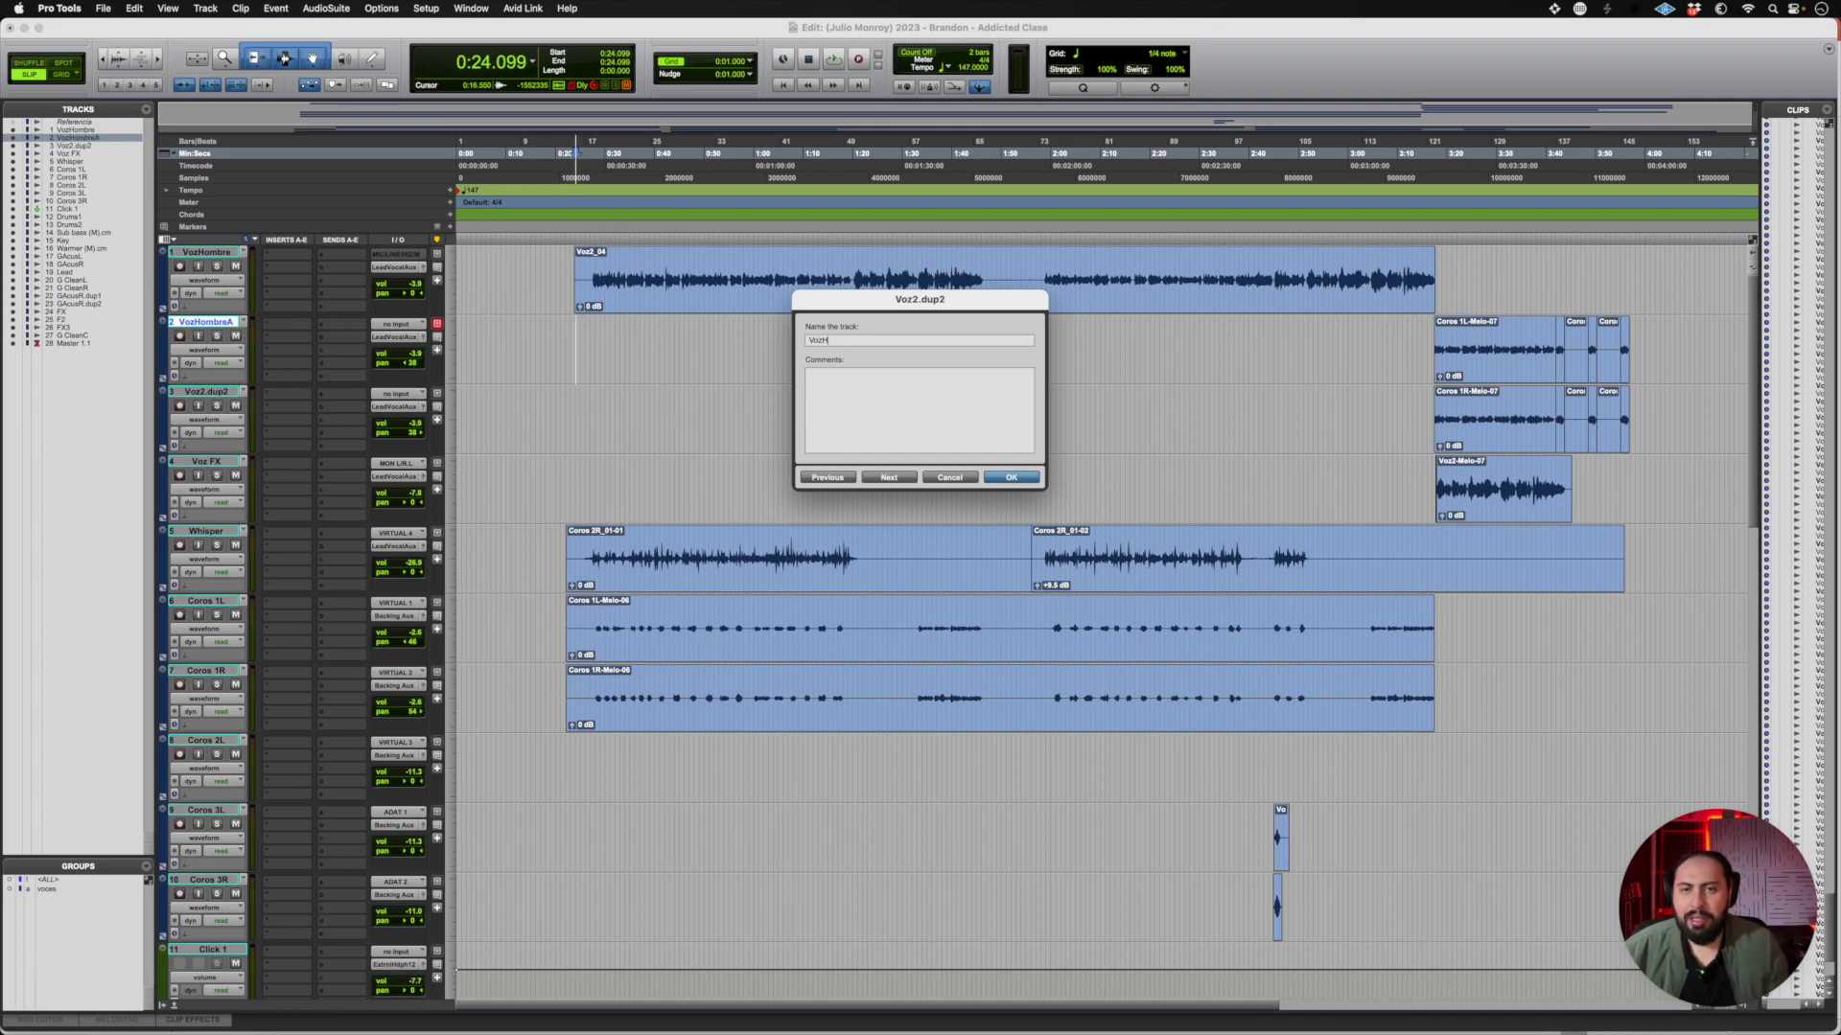
pyautogui.write('ombreB')
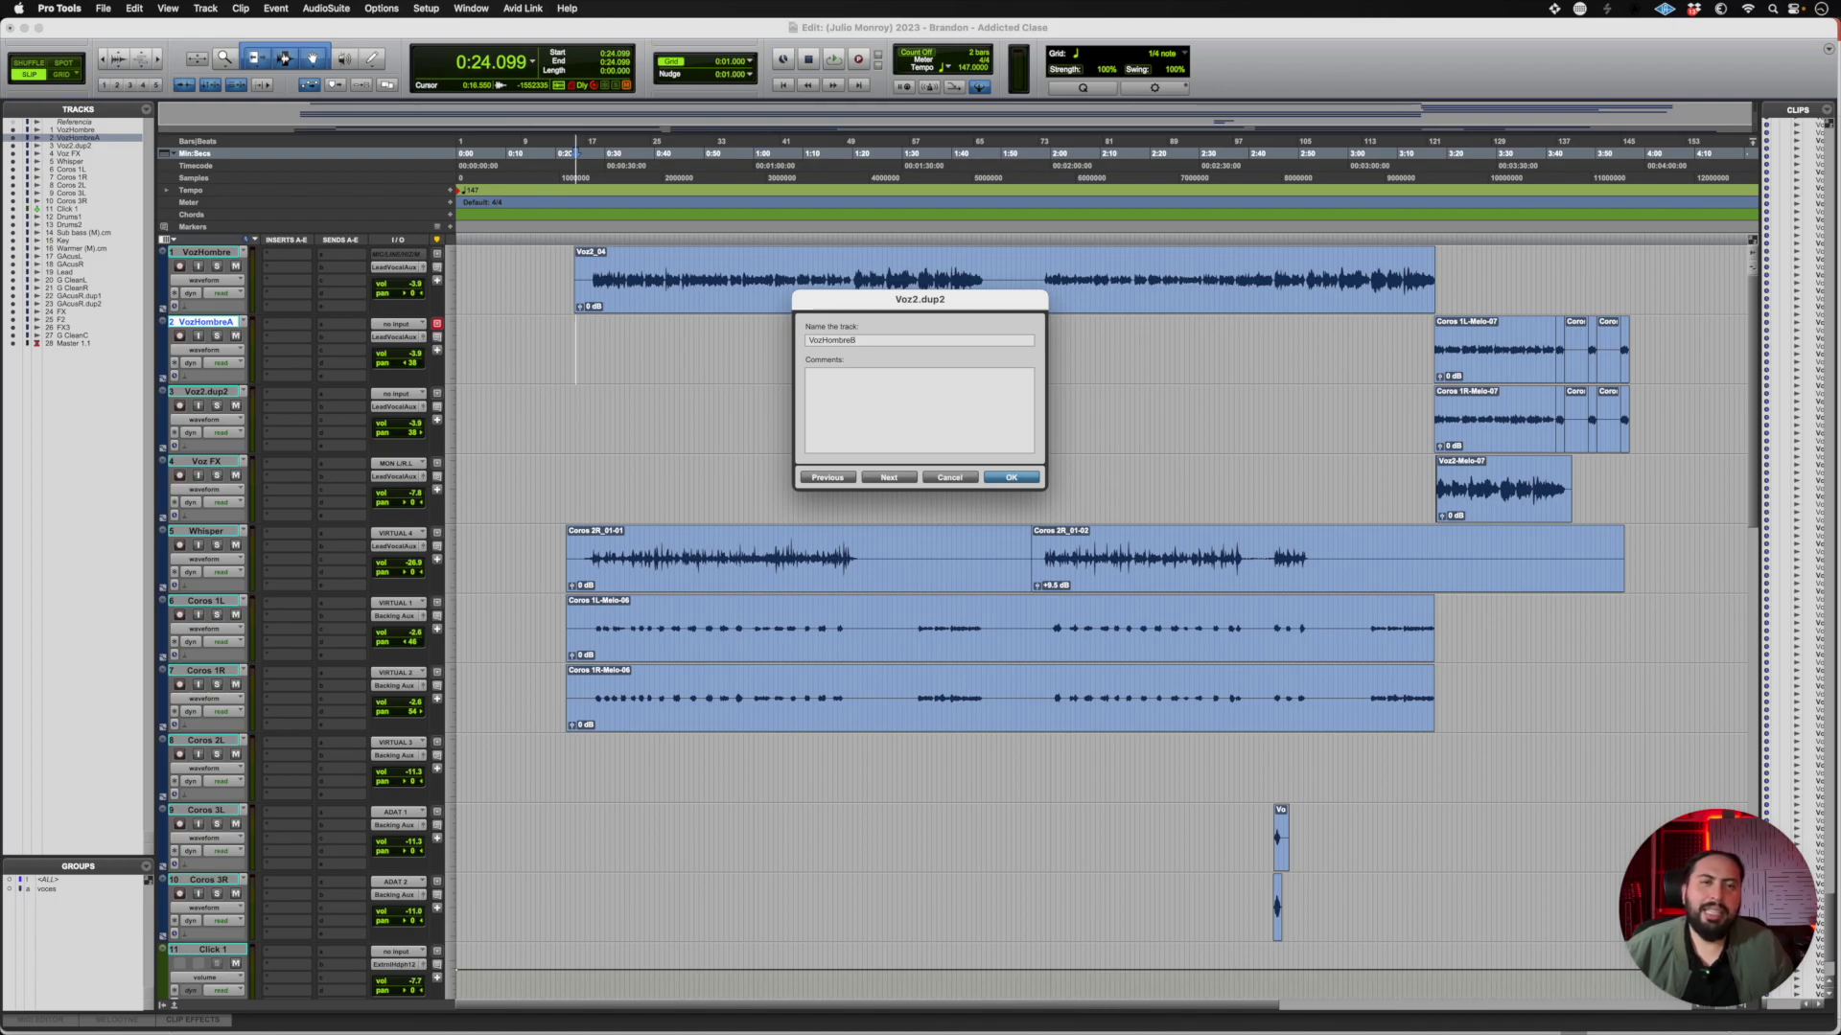
pyautogui.press('Return')
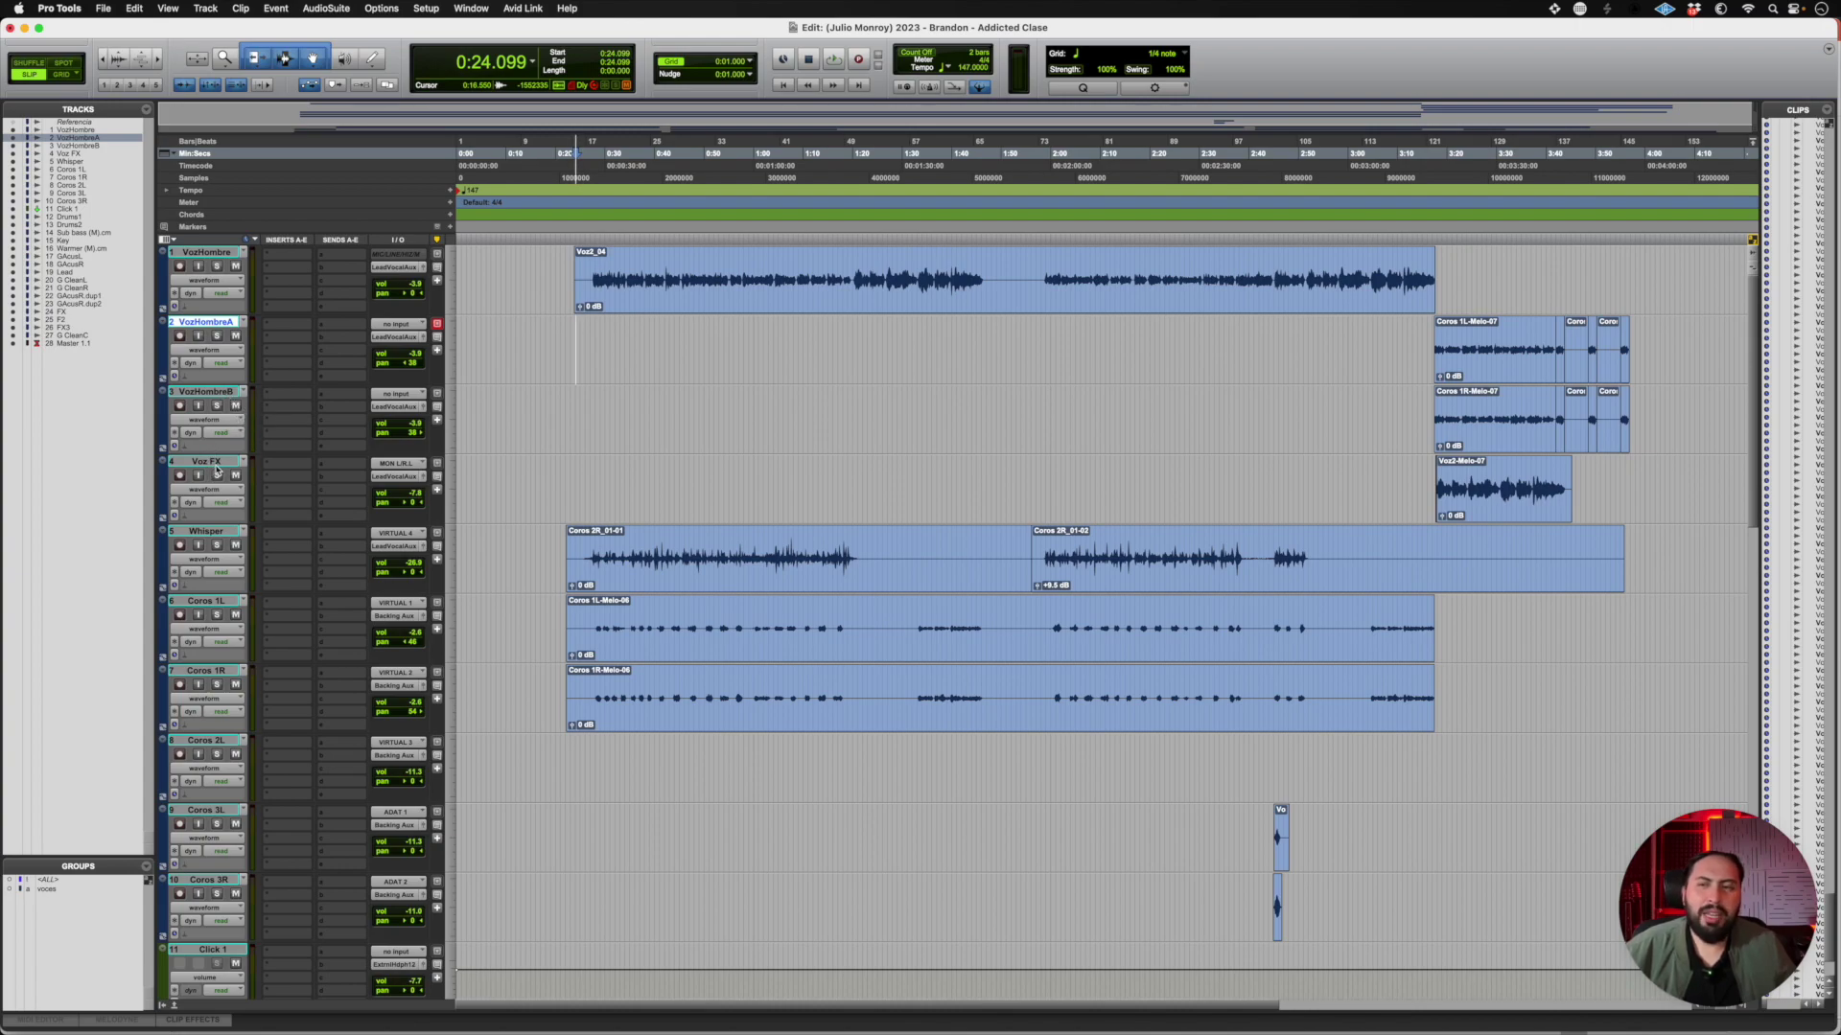
pyautogui.scroll(-1, 230, 537)
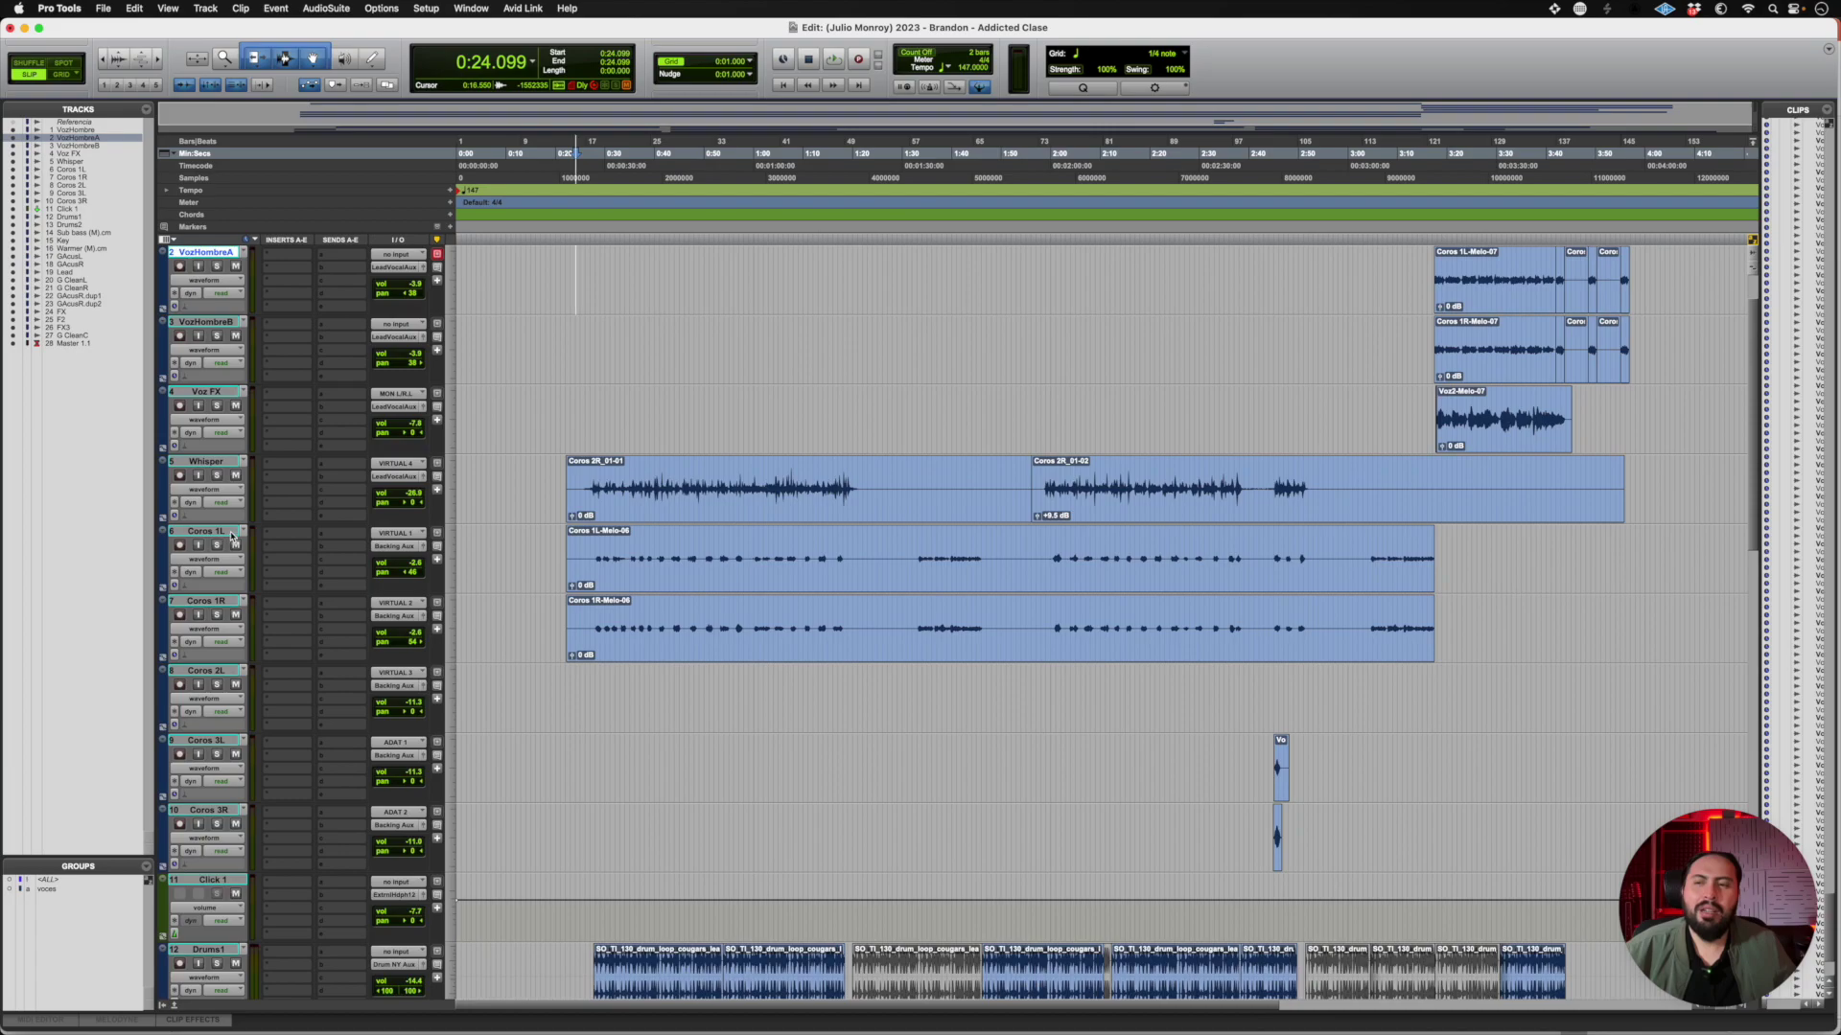
# Rename the Sub bass (M).cm track as SubBass
pyautogui.scroll(-4, 230, 540)
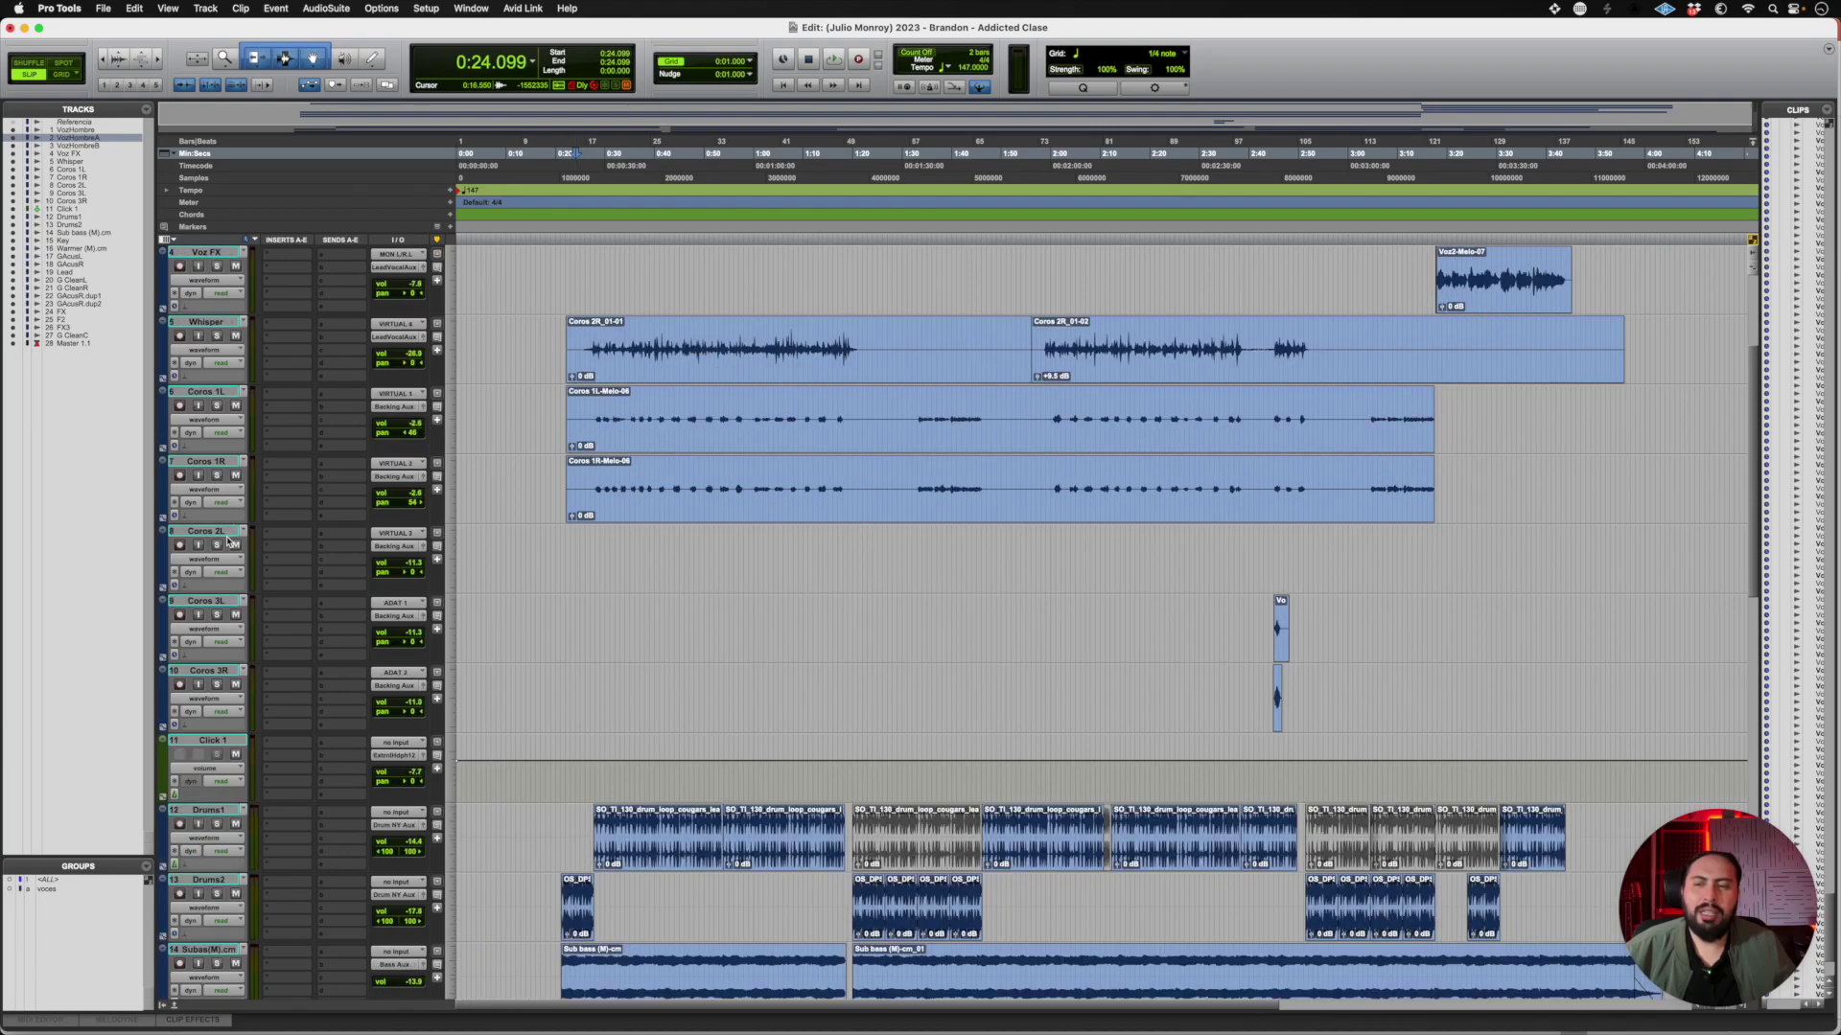
pyautogui.scroll(-3, 229, 540)
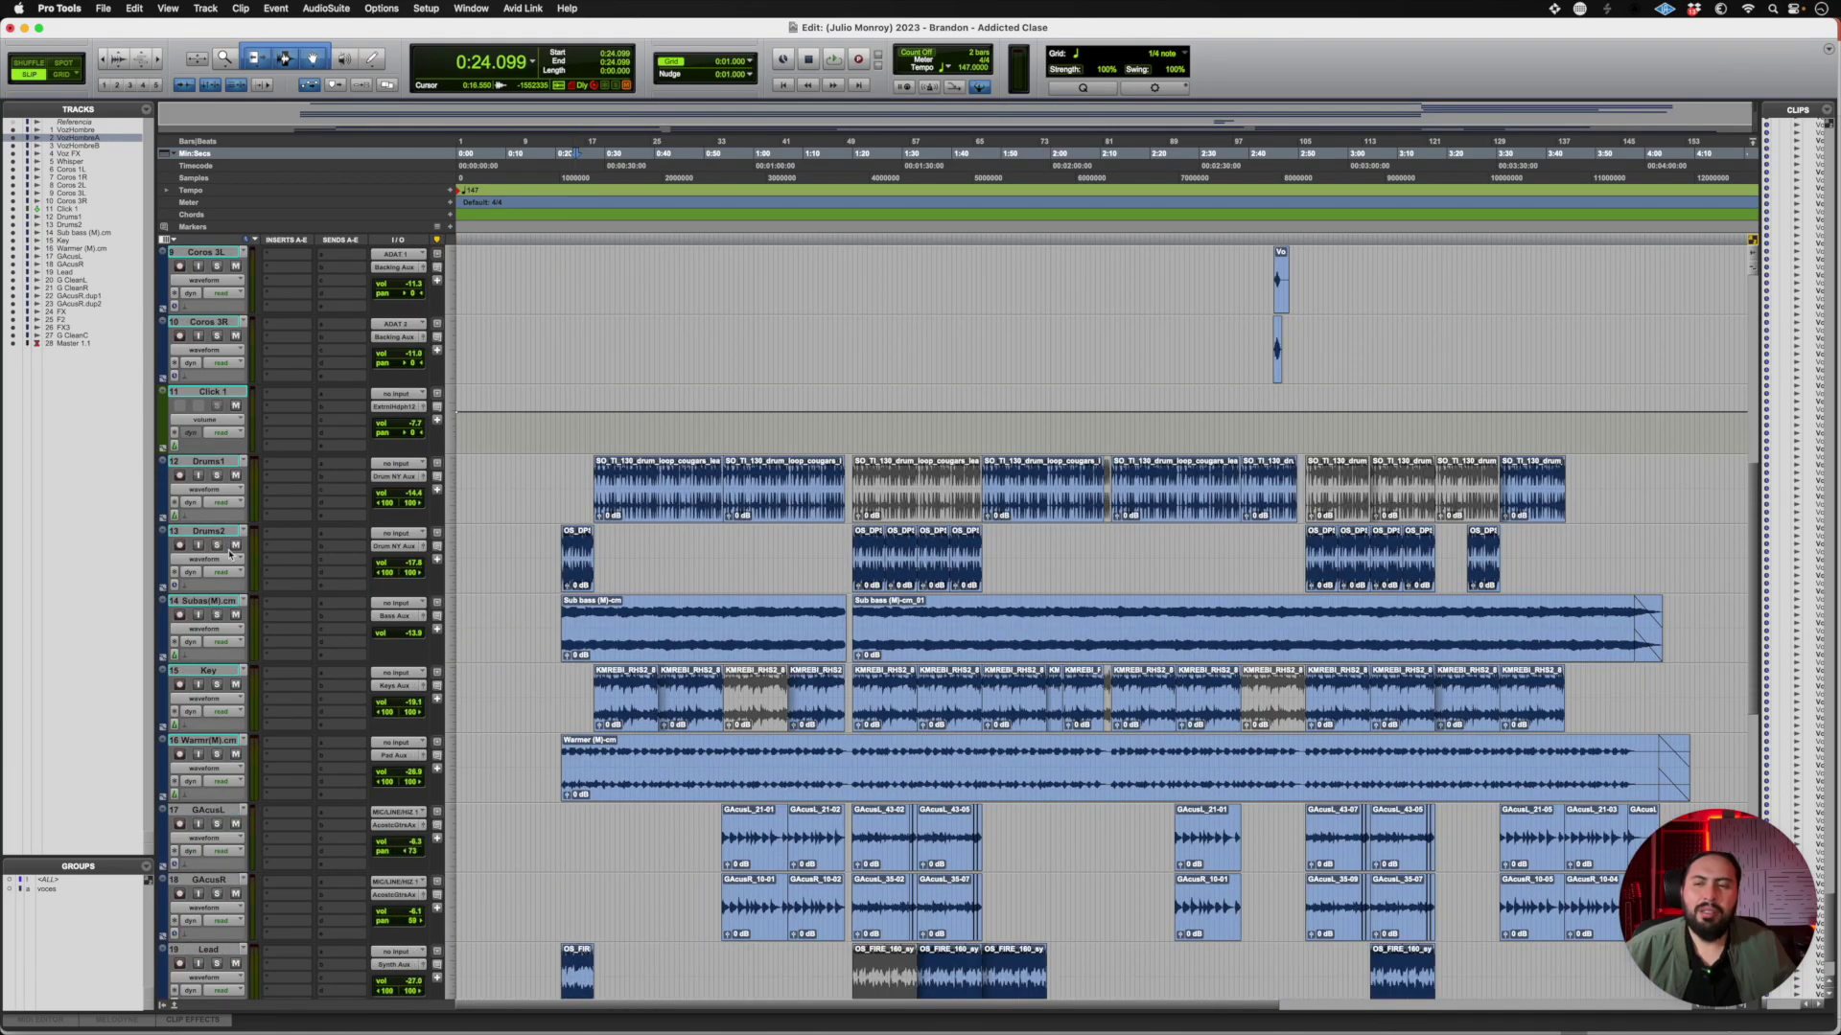
pyautogui.scroll(-1, 221, 592)
pyautogui.click(217, 532)
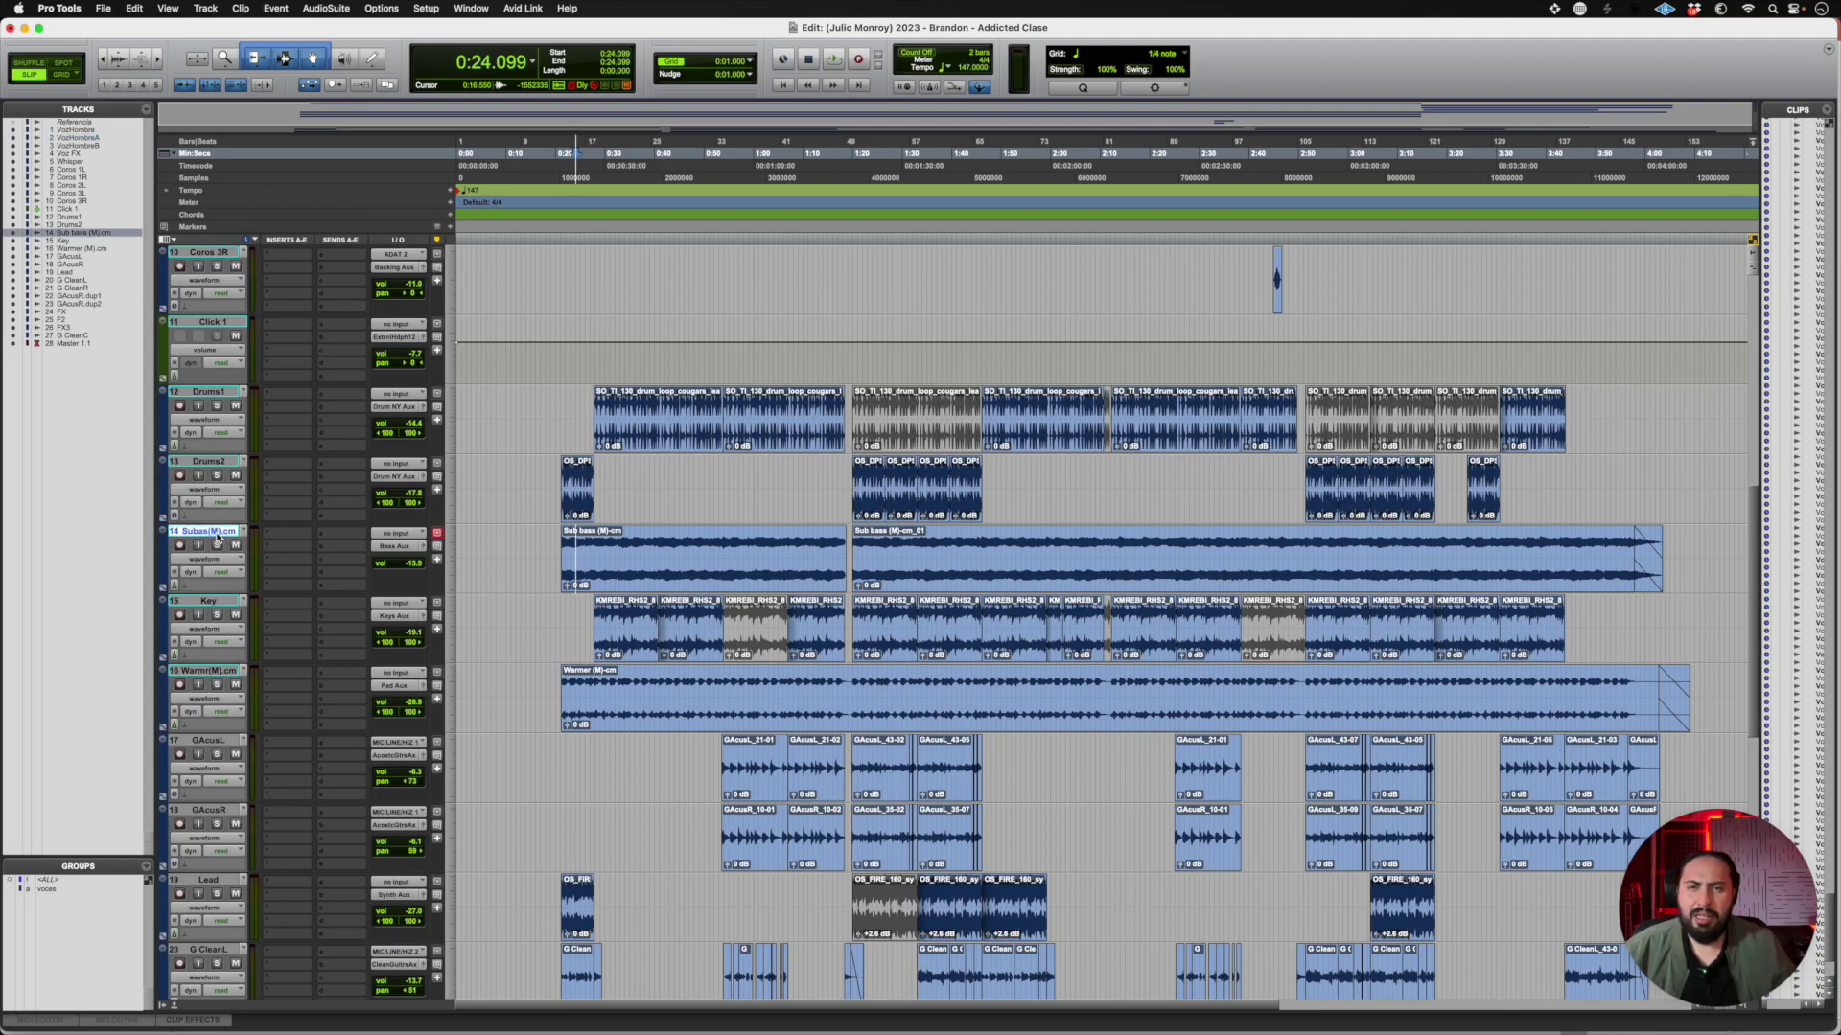
pyautogui.doubleClick(210, 534)
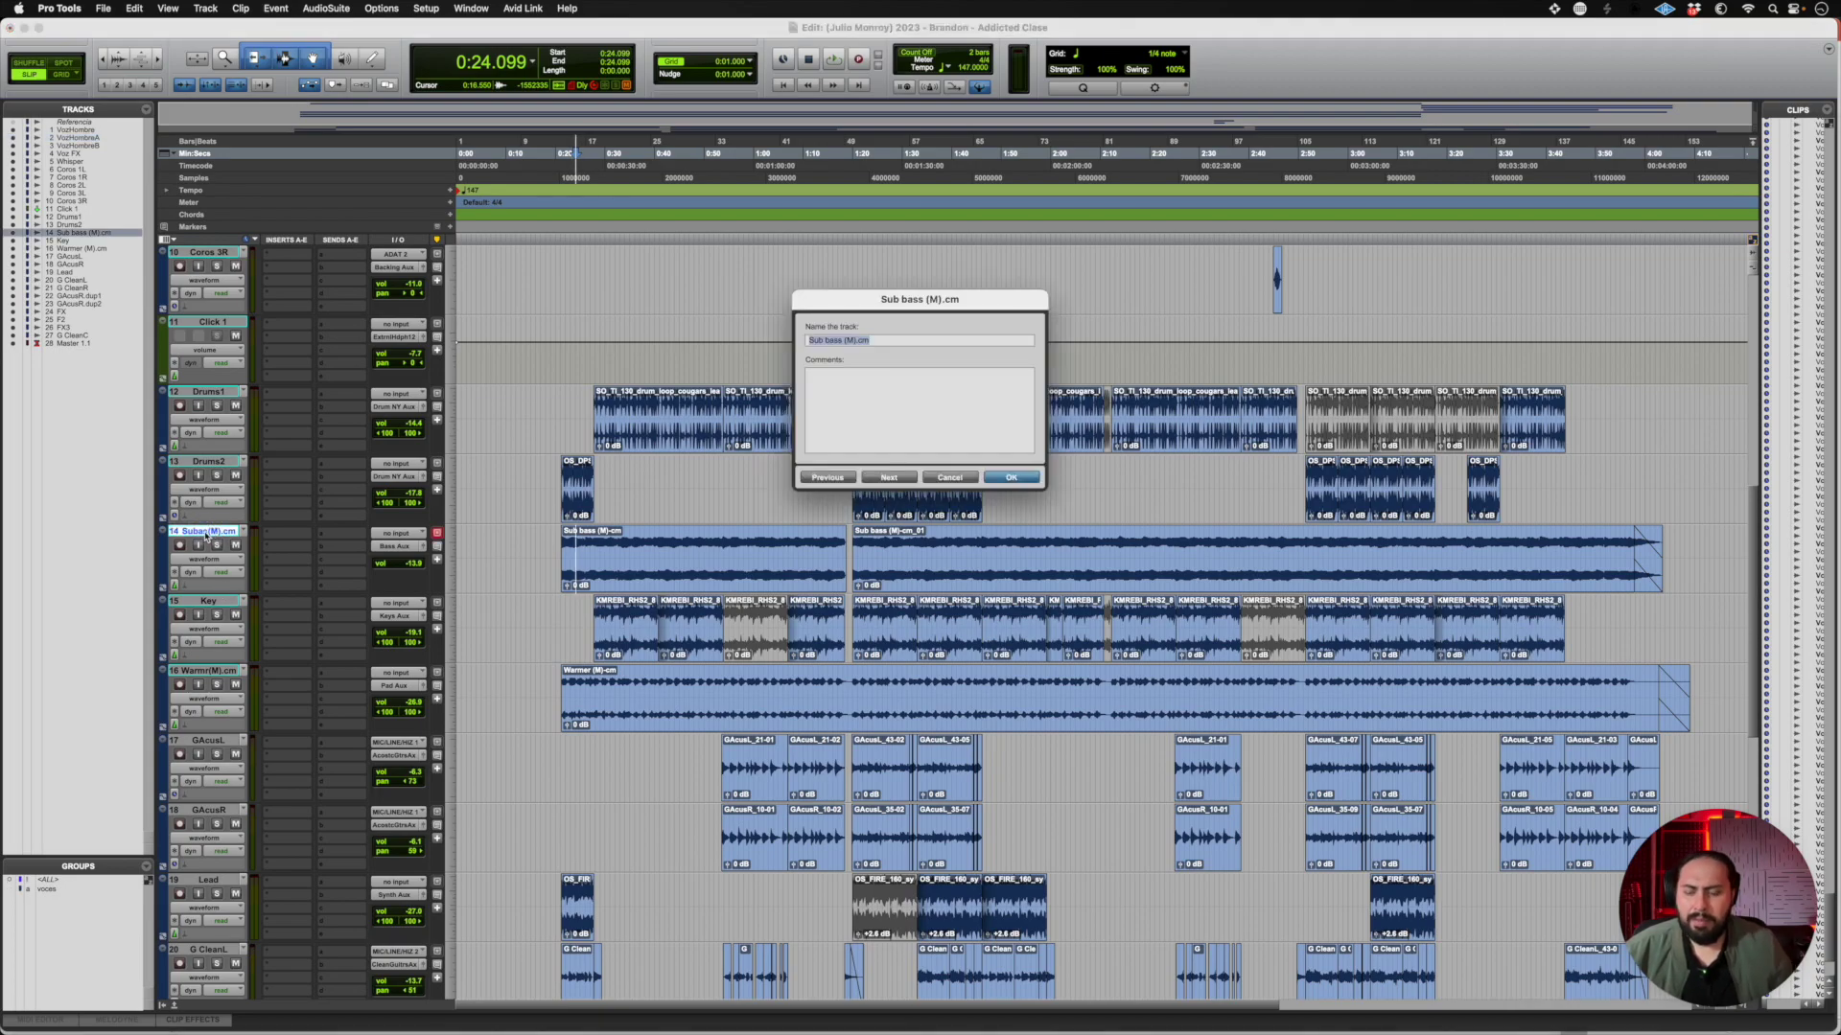
pyautogui.write('SubB')
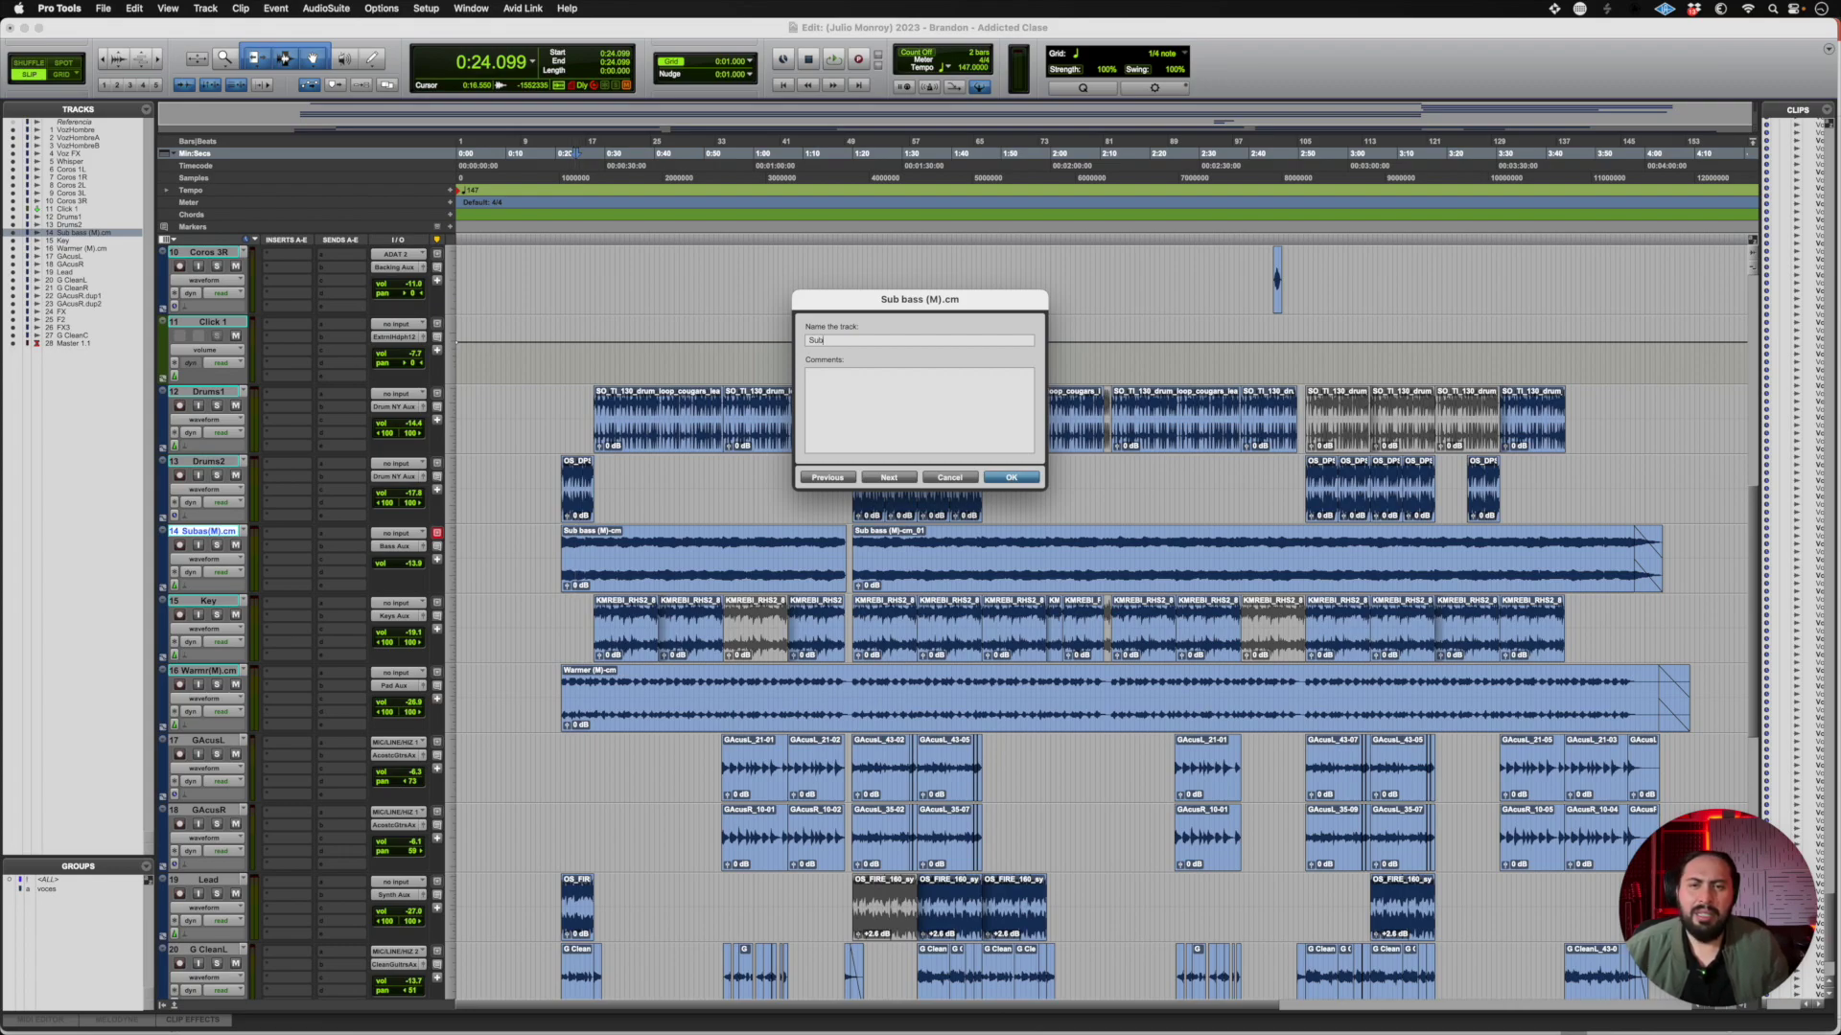
pyautogui.write('ass')
pyautogui.press('Return')
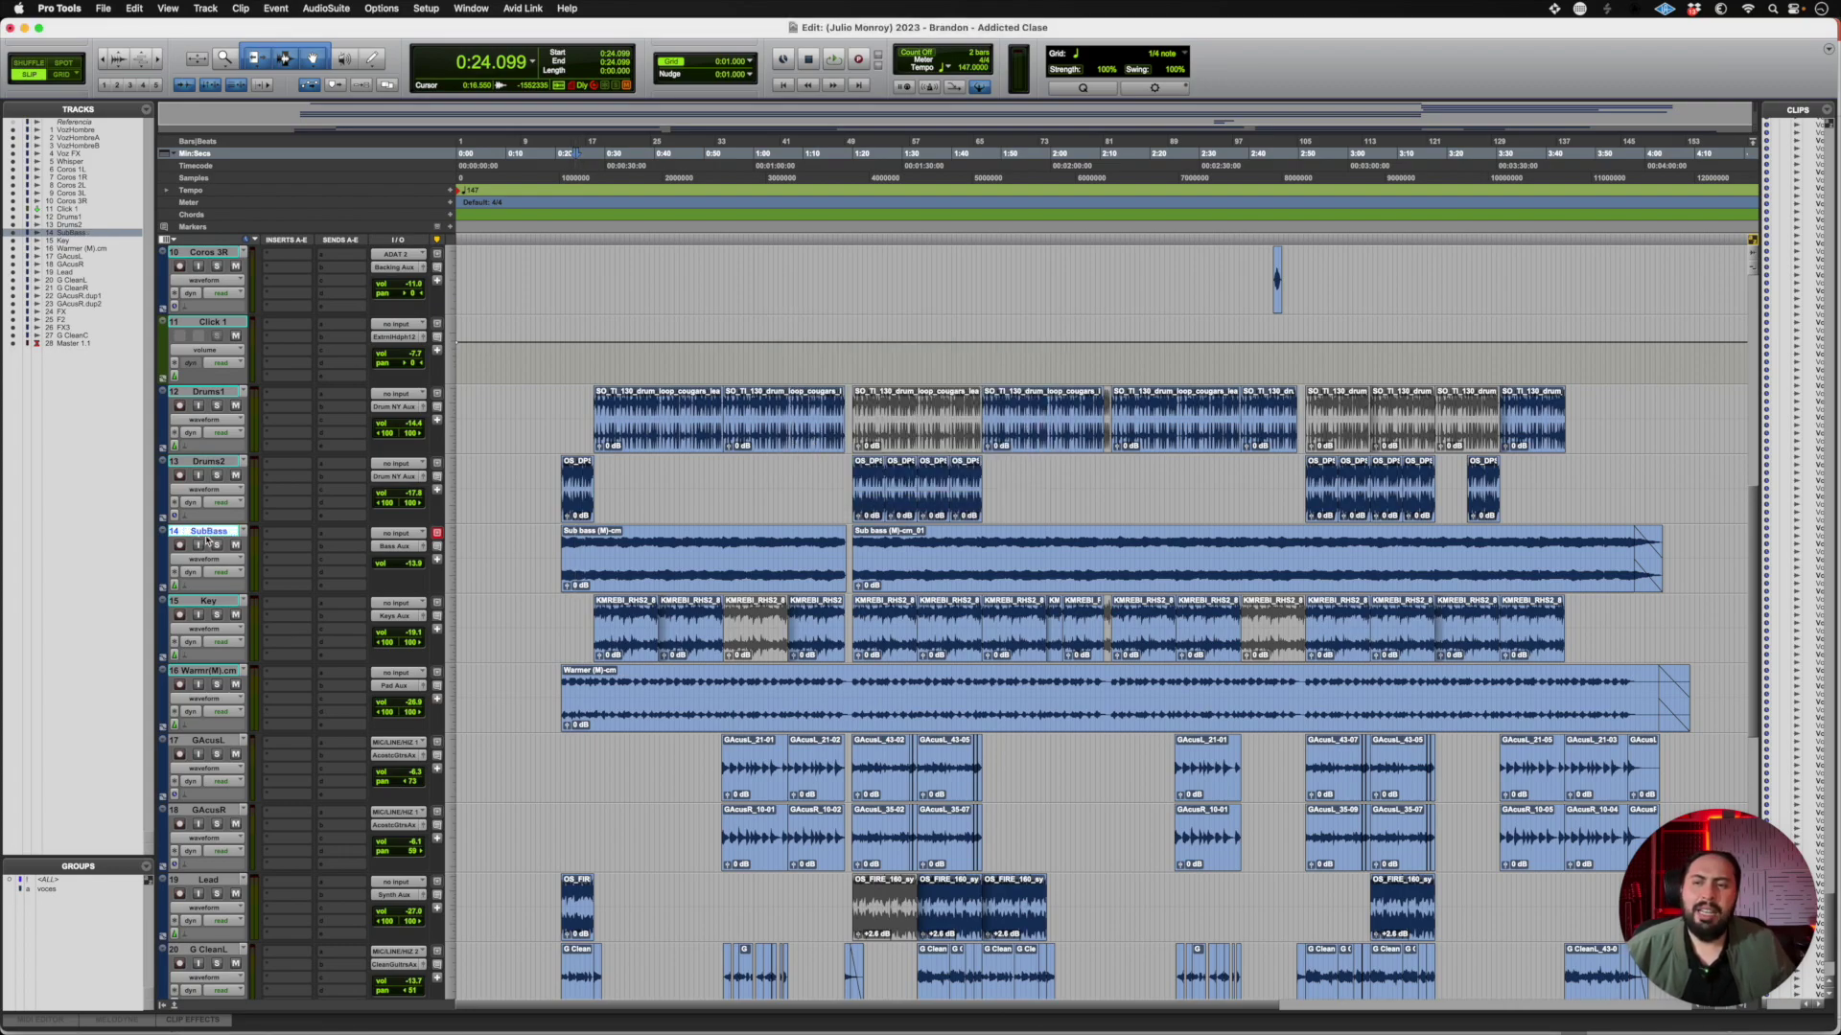
# Rename the Warmer (M).cm track as Pad
pyautogui.scroll(-1, 207, 552)
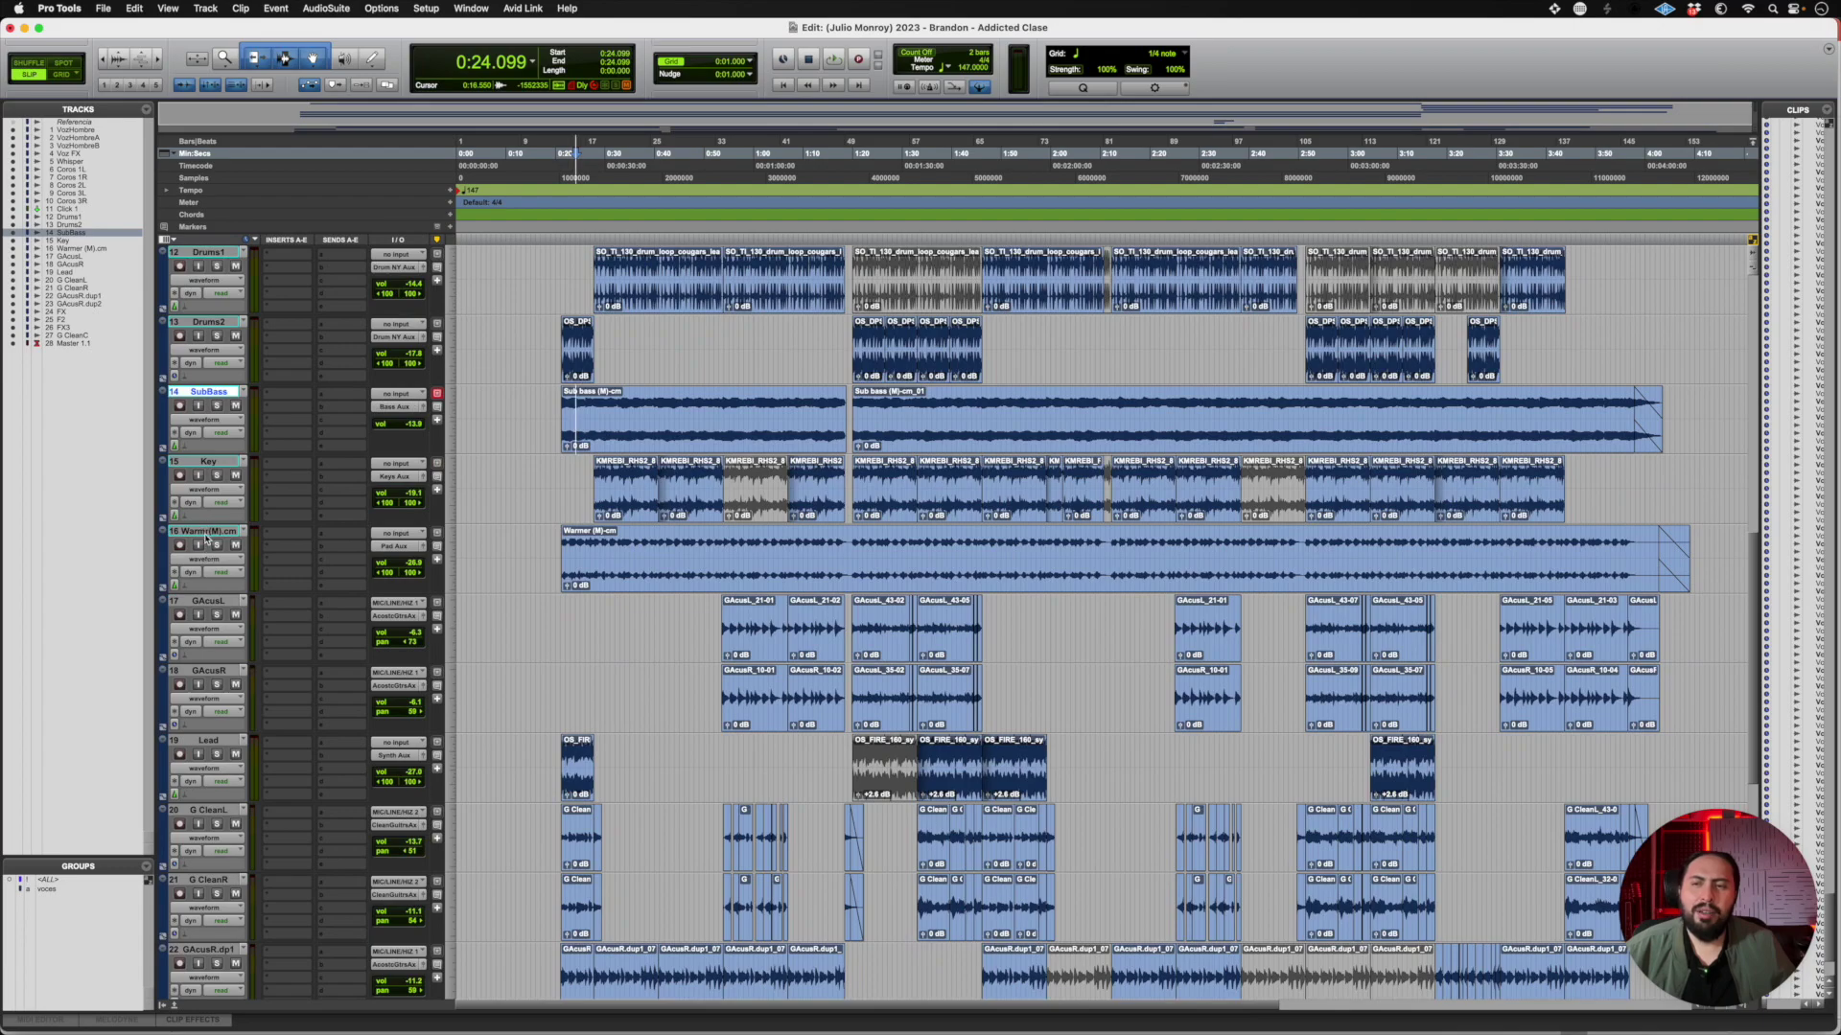
pyautogui.doubleClick(205, 532)
pyautogui.write('Pad')
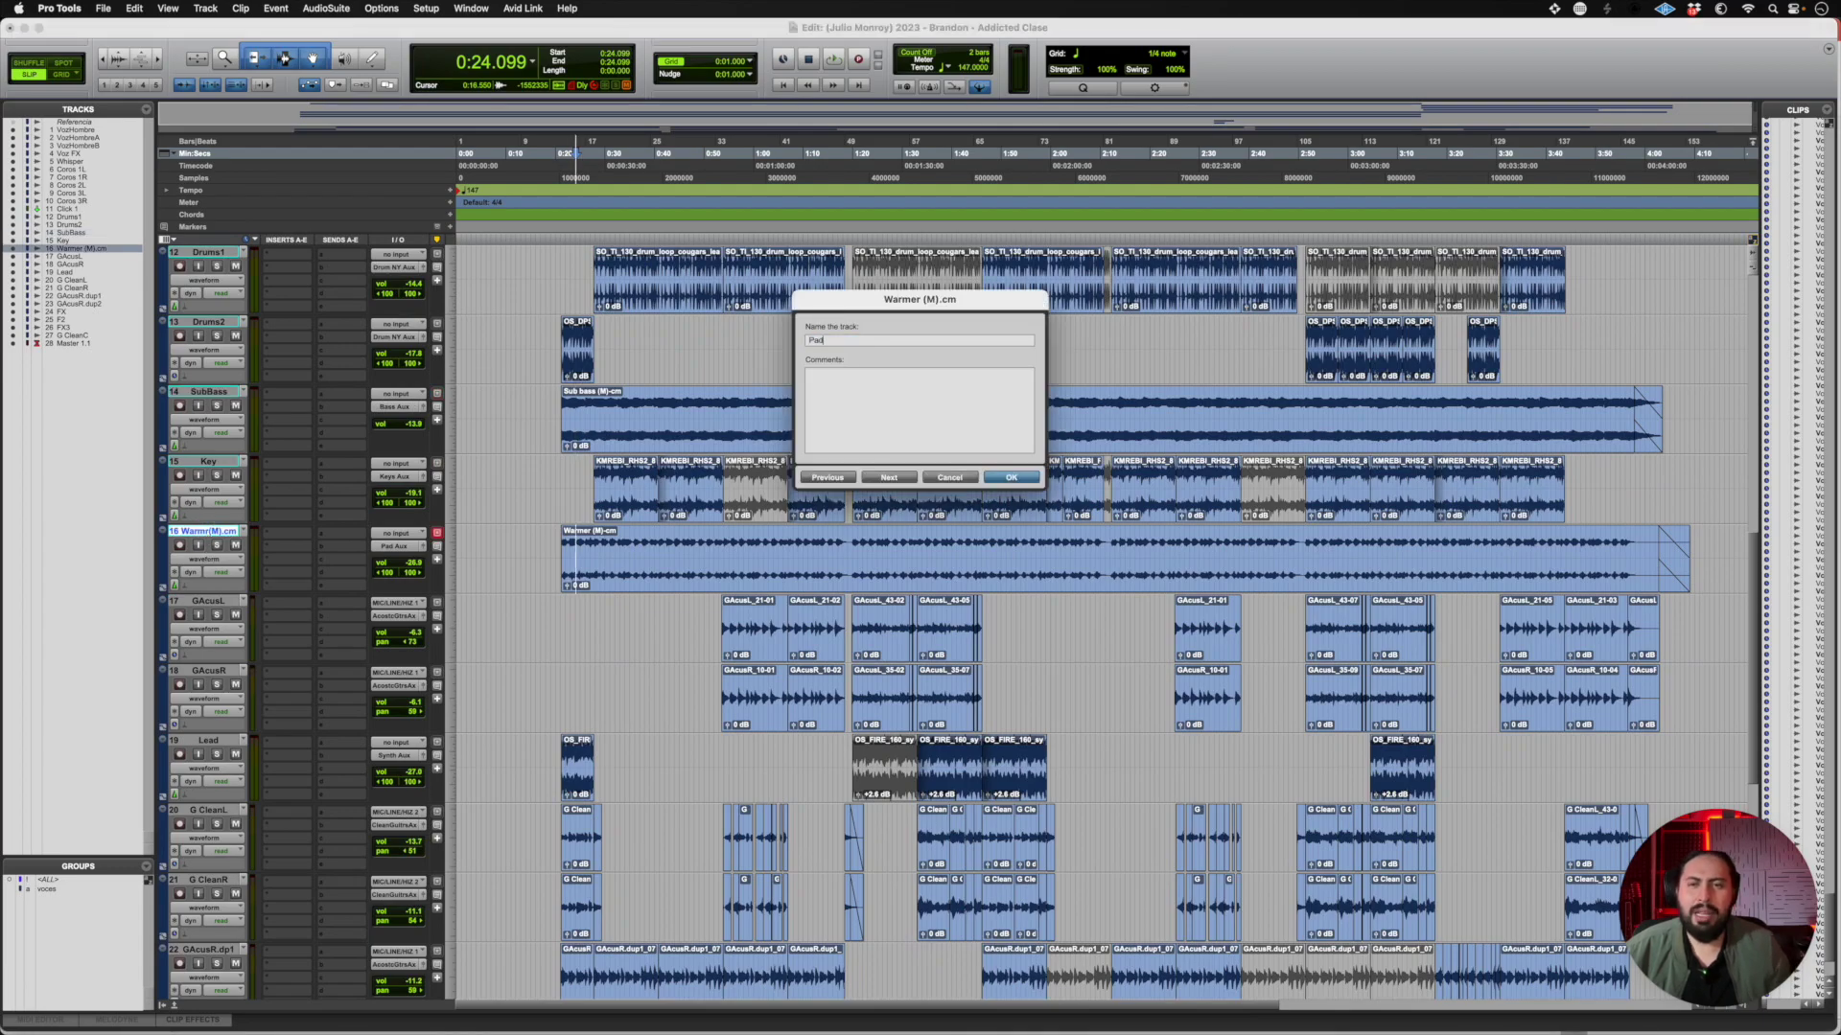
pyautogui.press('Return')
# Move the GAcusR.dup1 and GAcusR.dup2 tracks together to directly below the GAcusR track, above Lead
pyautogui.scroll(-5, 221, 575)
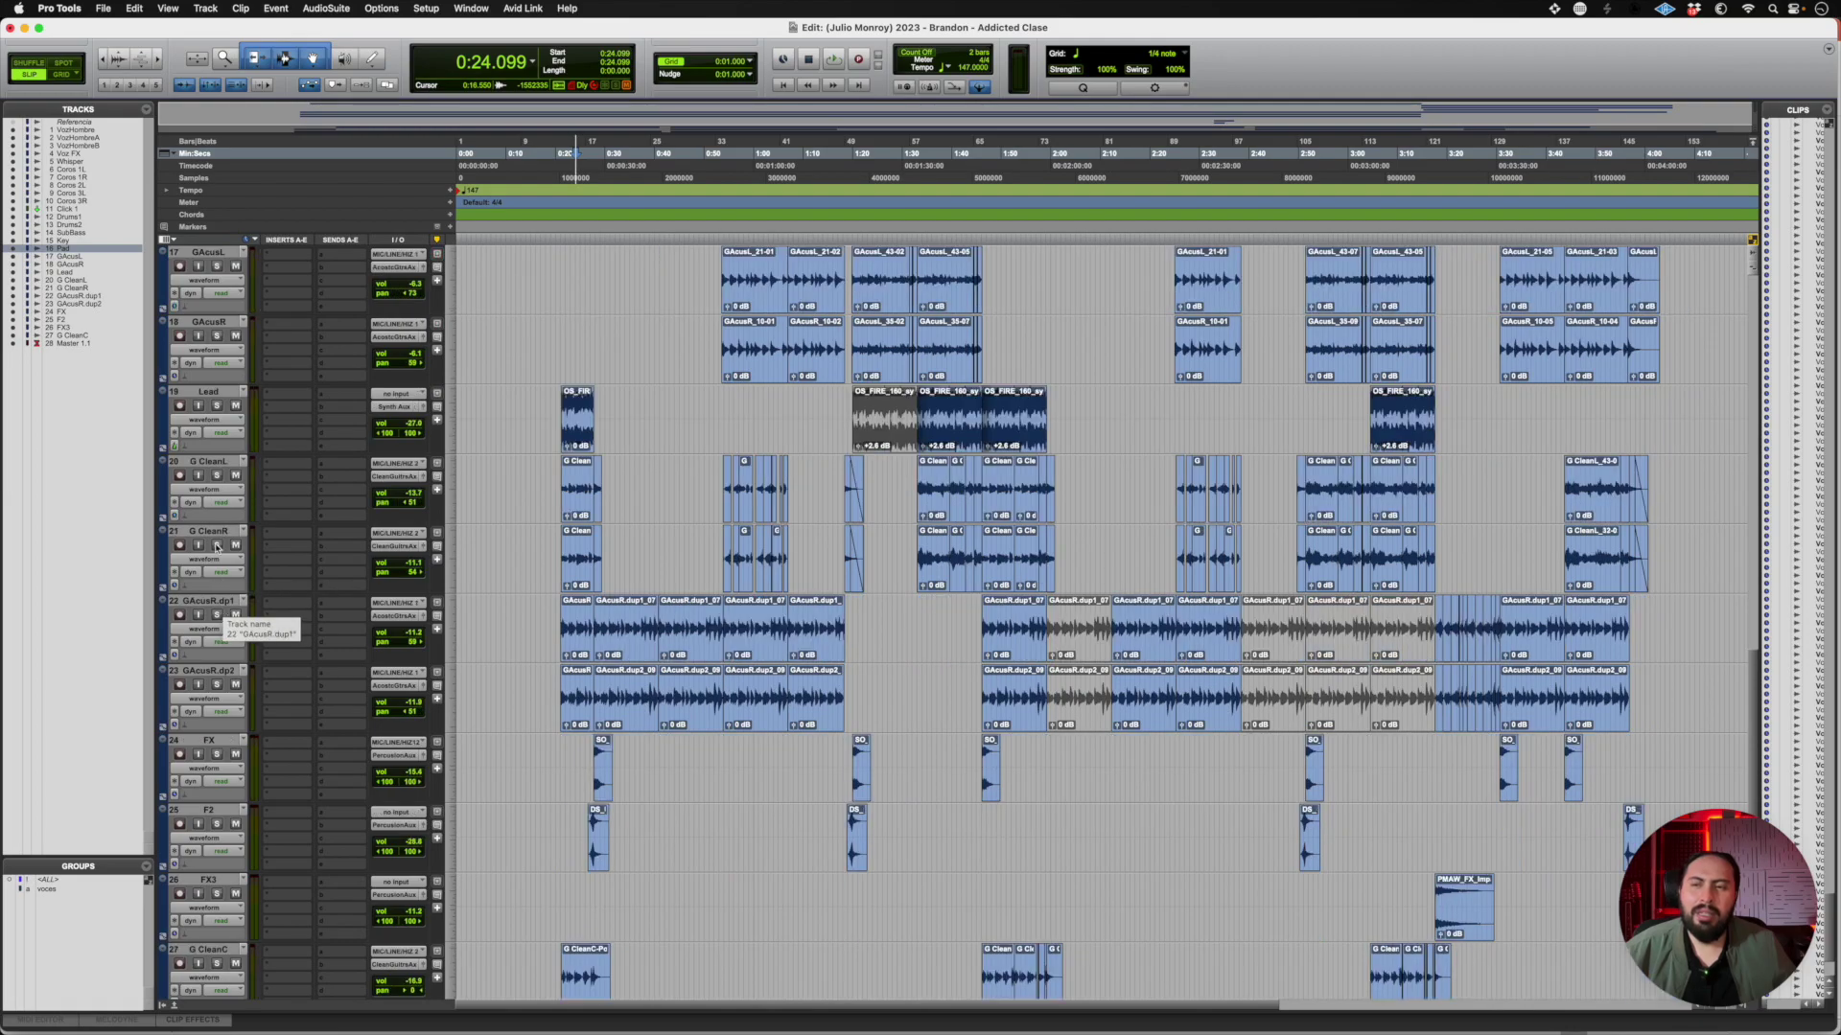
pyautogui.click(207, 461)
pyautogui.keyDown('shift'); pyautogui.click(207, 531); pyautogui.keyUp('shift')
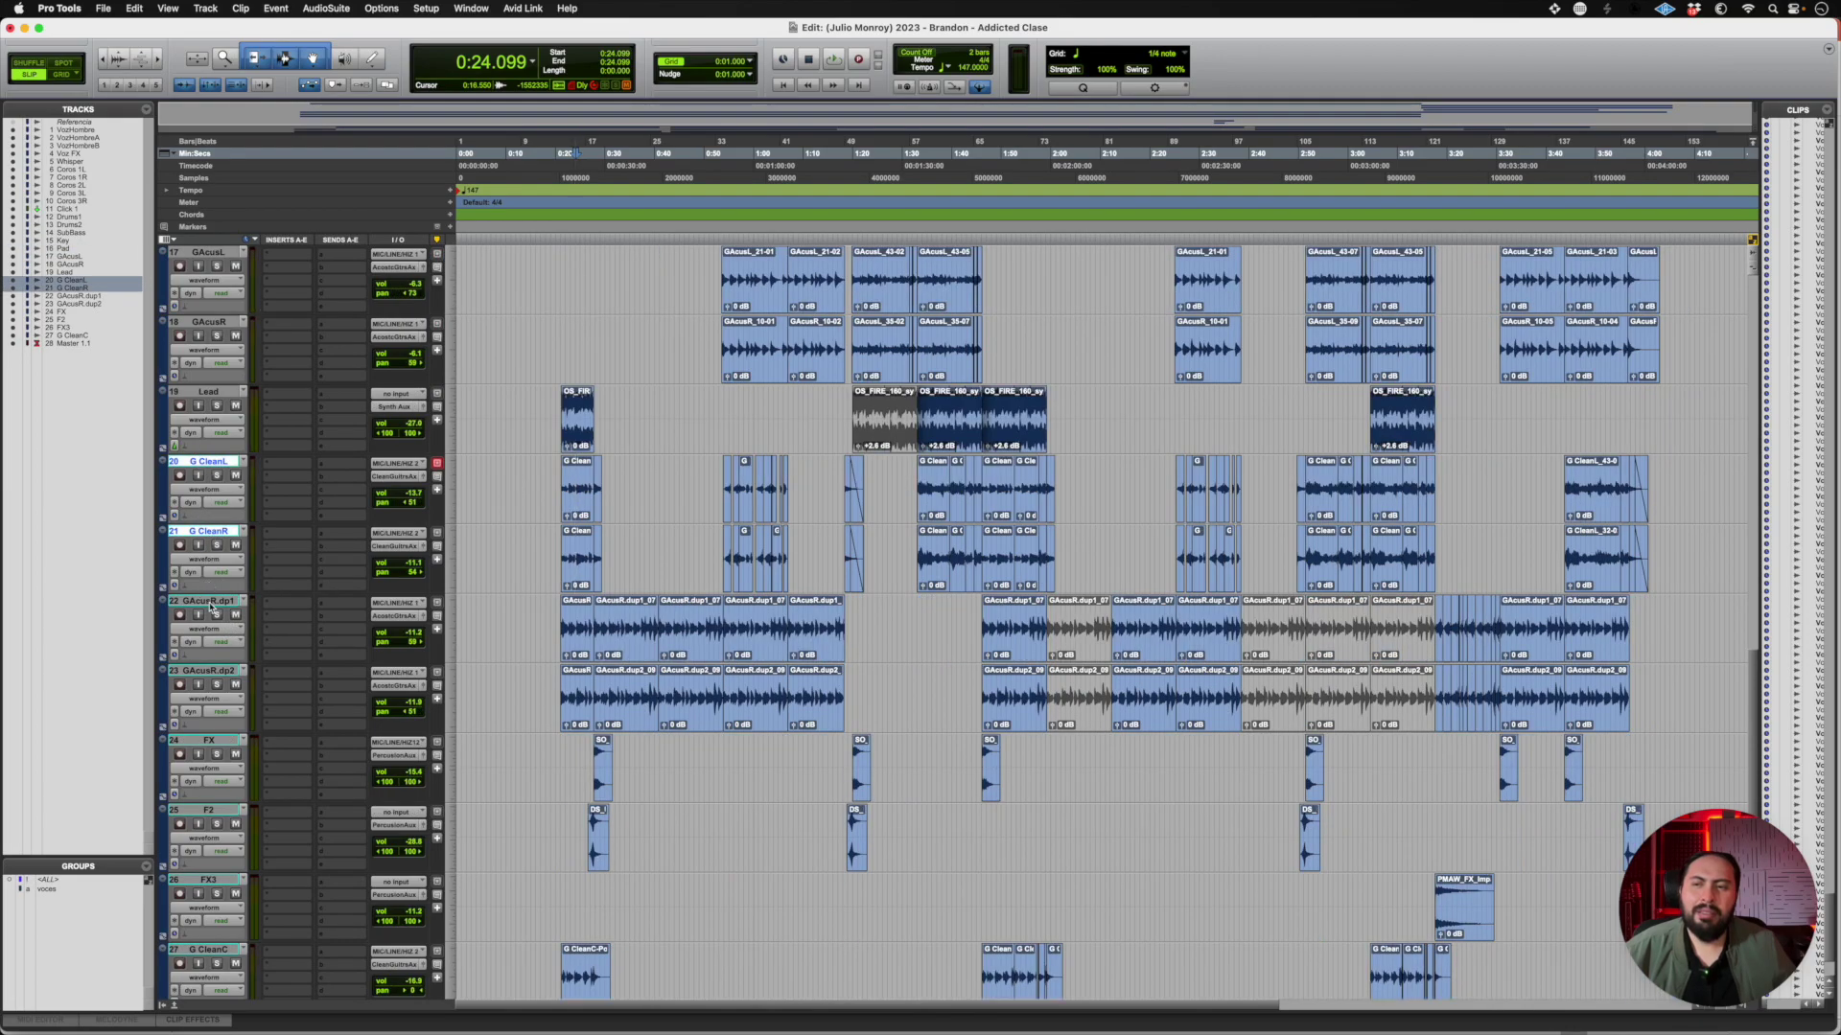
pyautogui.click(212, 604)
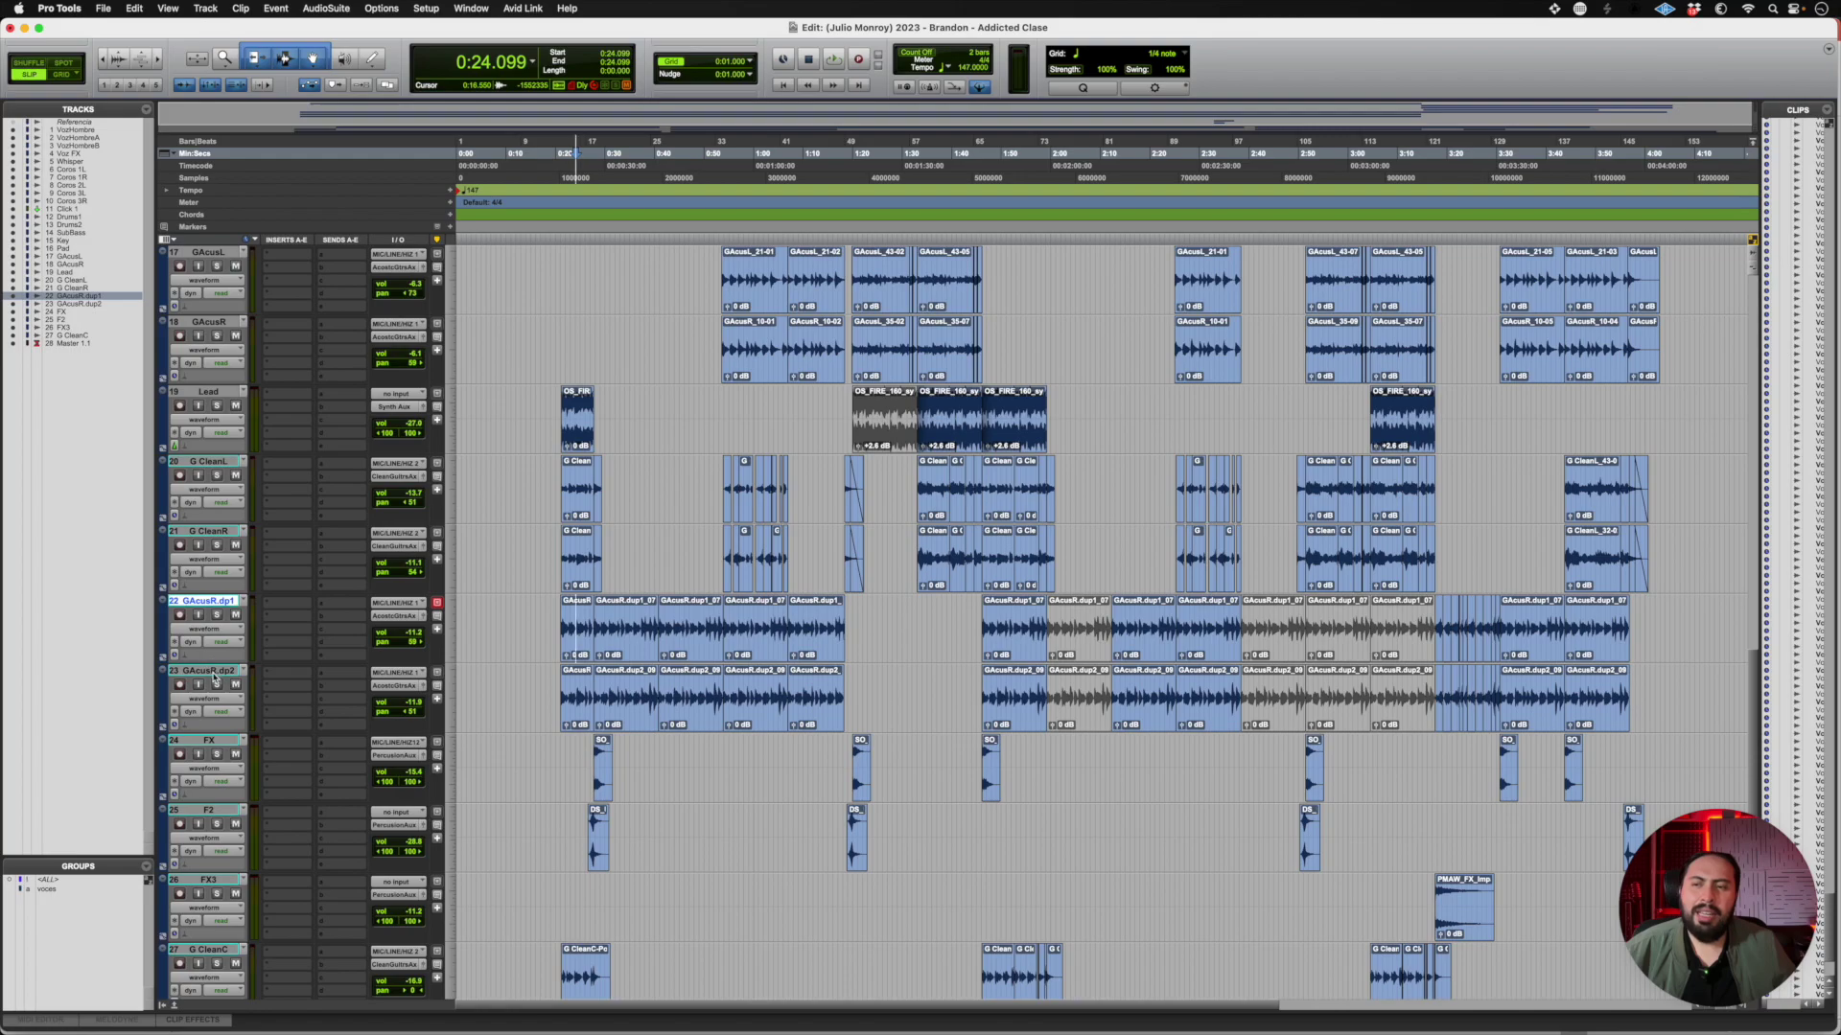
pyautogui.keyDown('shift'); pyautogui.click(211, 671); pyautogui.keyUp('shift')
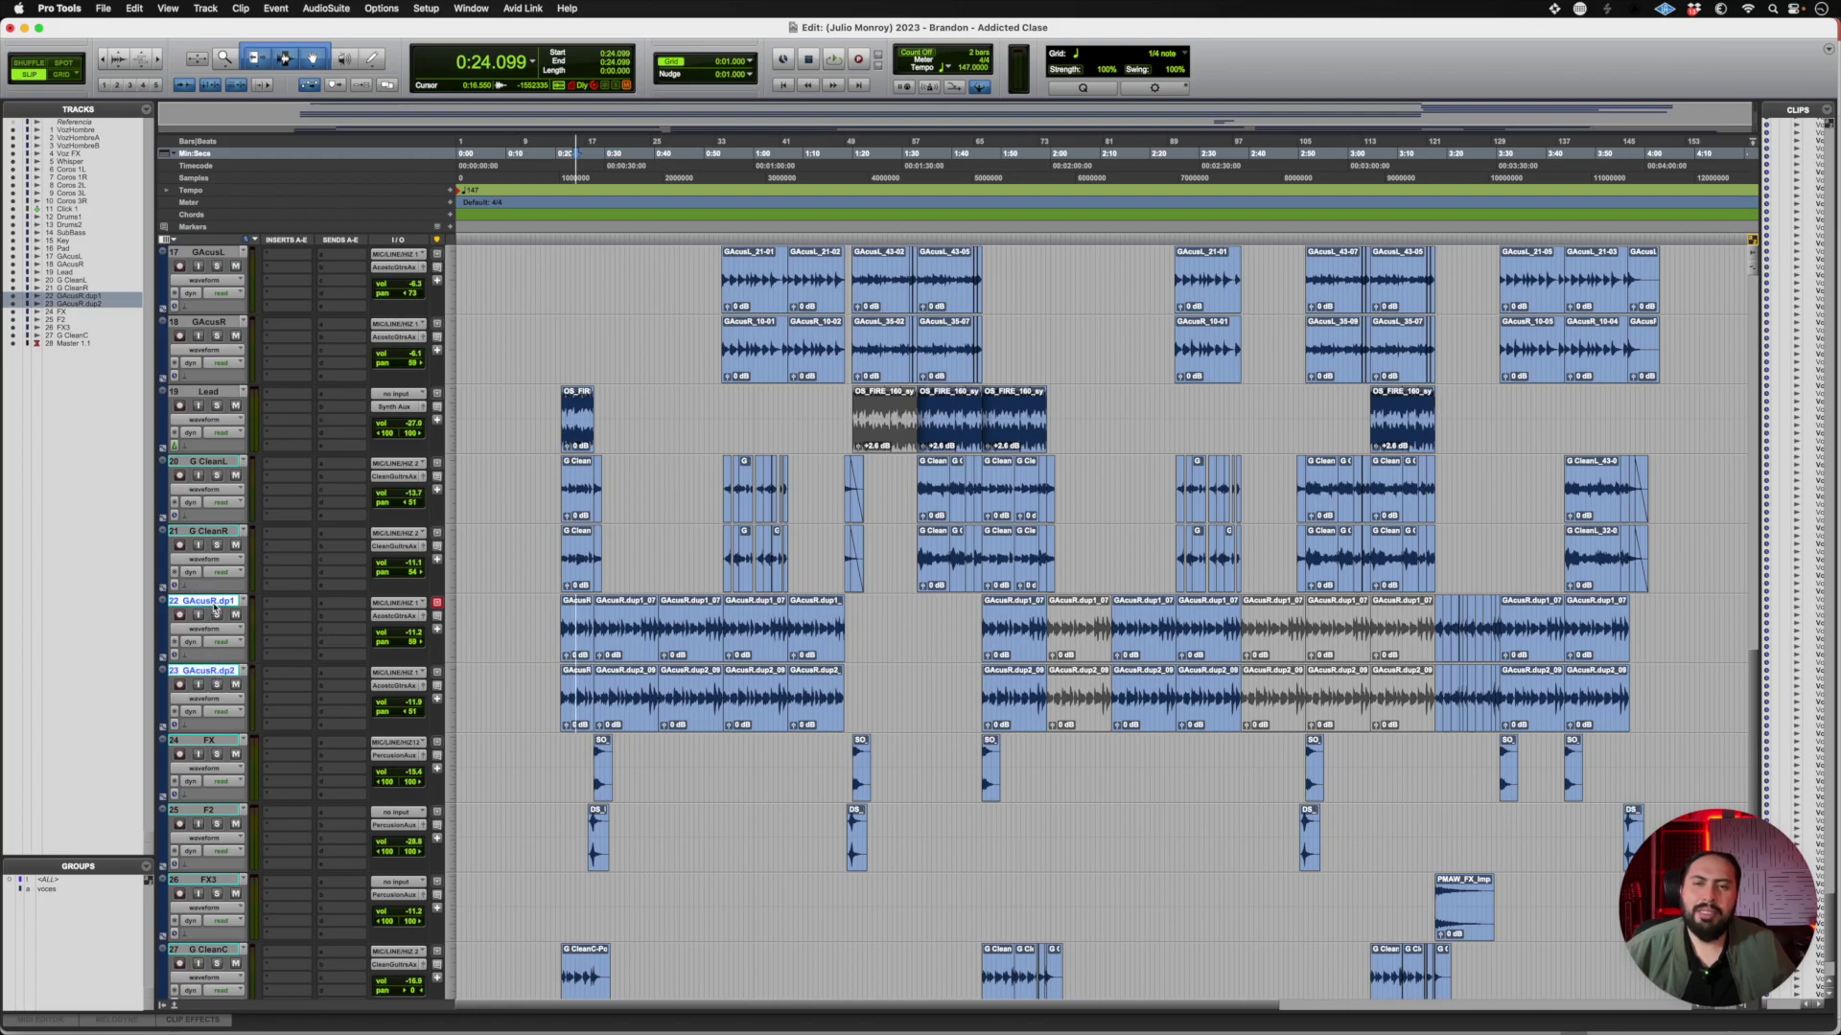
pyautogui.moveTo(215, 608); pyautogui.dragTo(219, 388)
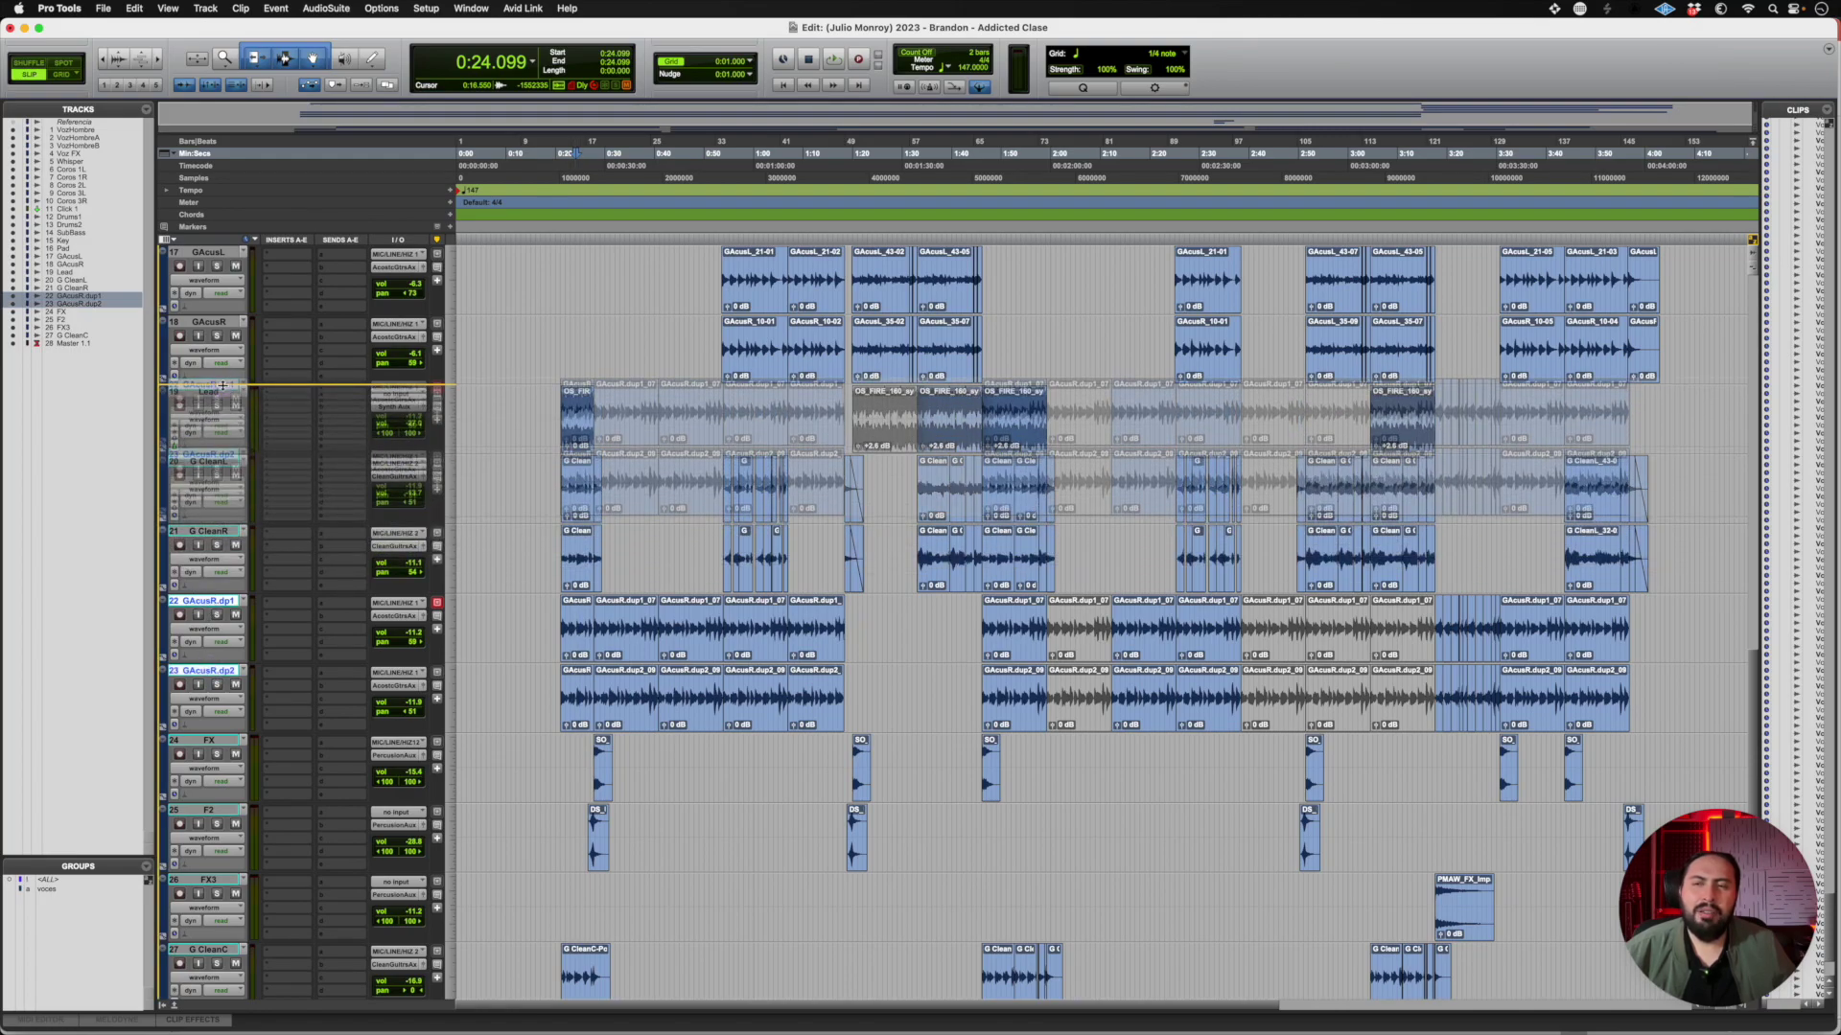
pyautogui.scroll(-1, 218, 386)
pyautogui.scroll(1, 220, 327)
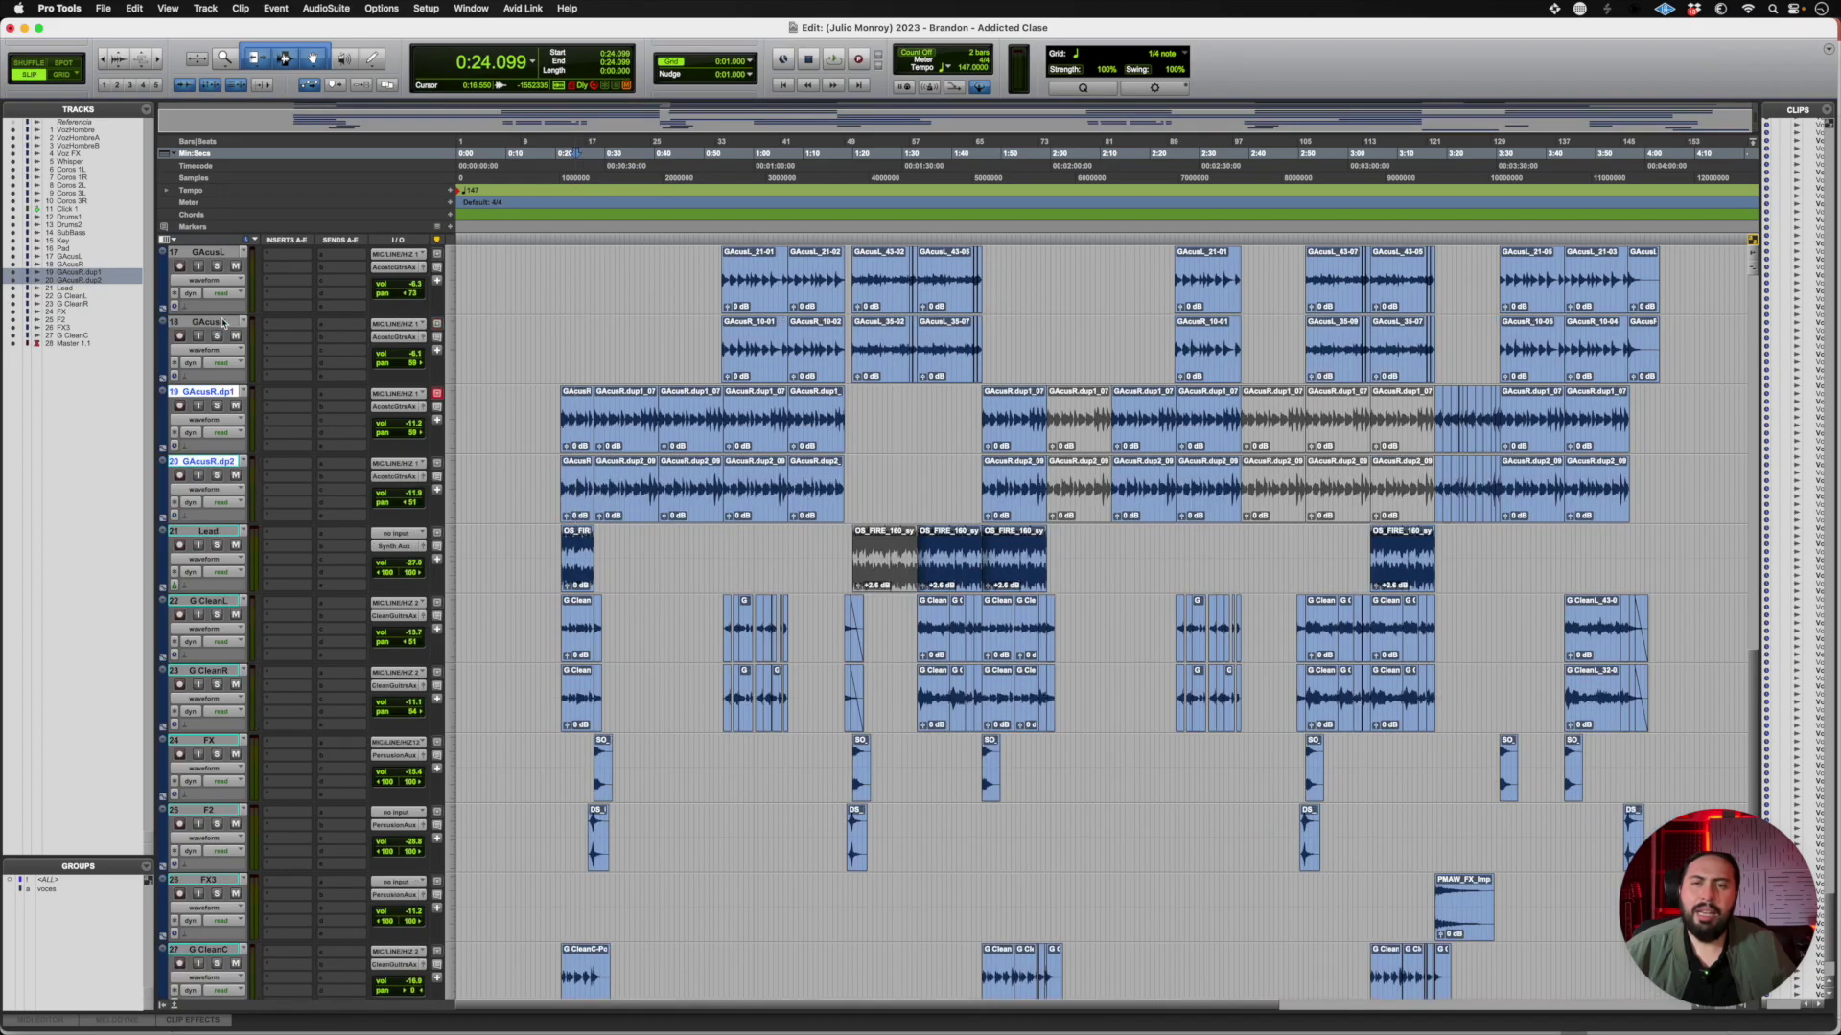
# Rename the GAcusR.dup1 track as GNylon1 and the GAcusR.dup2 track as GNylon2
pyautogui.scroll(2, 222, 323)
pyautogui.doubleClick(209, 532)
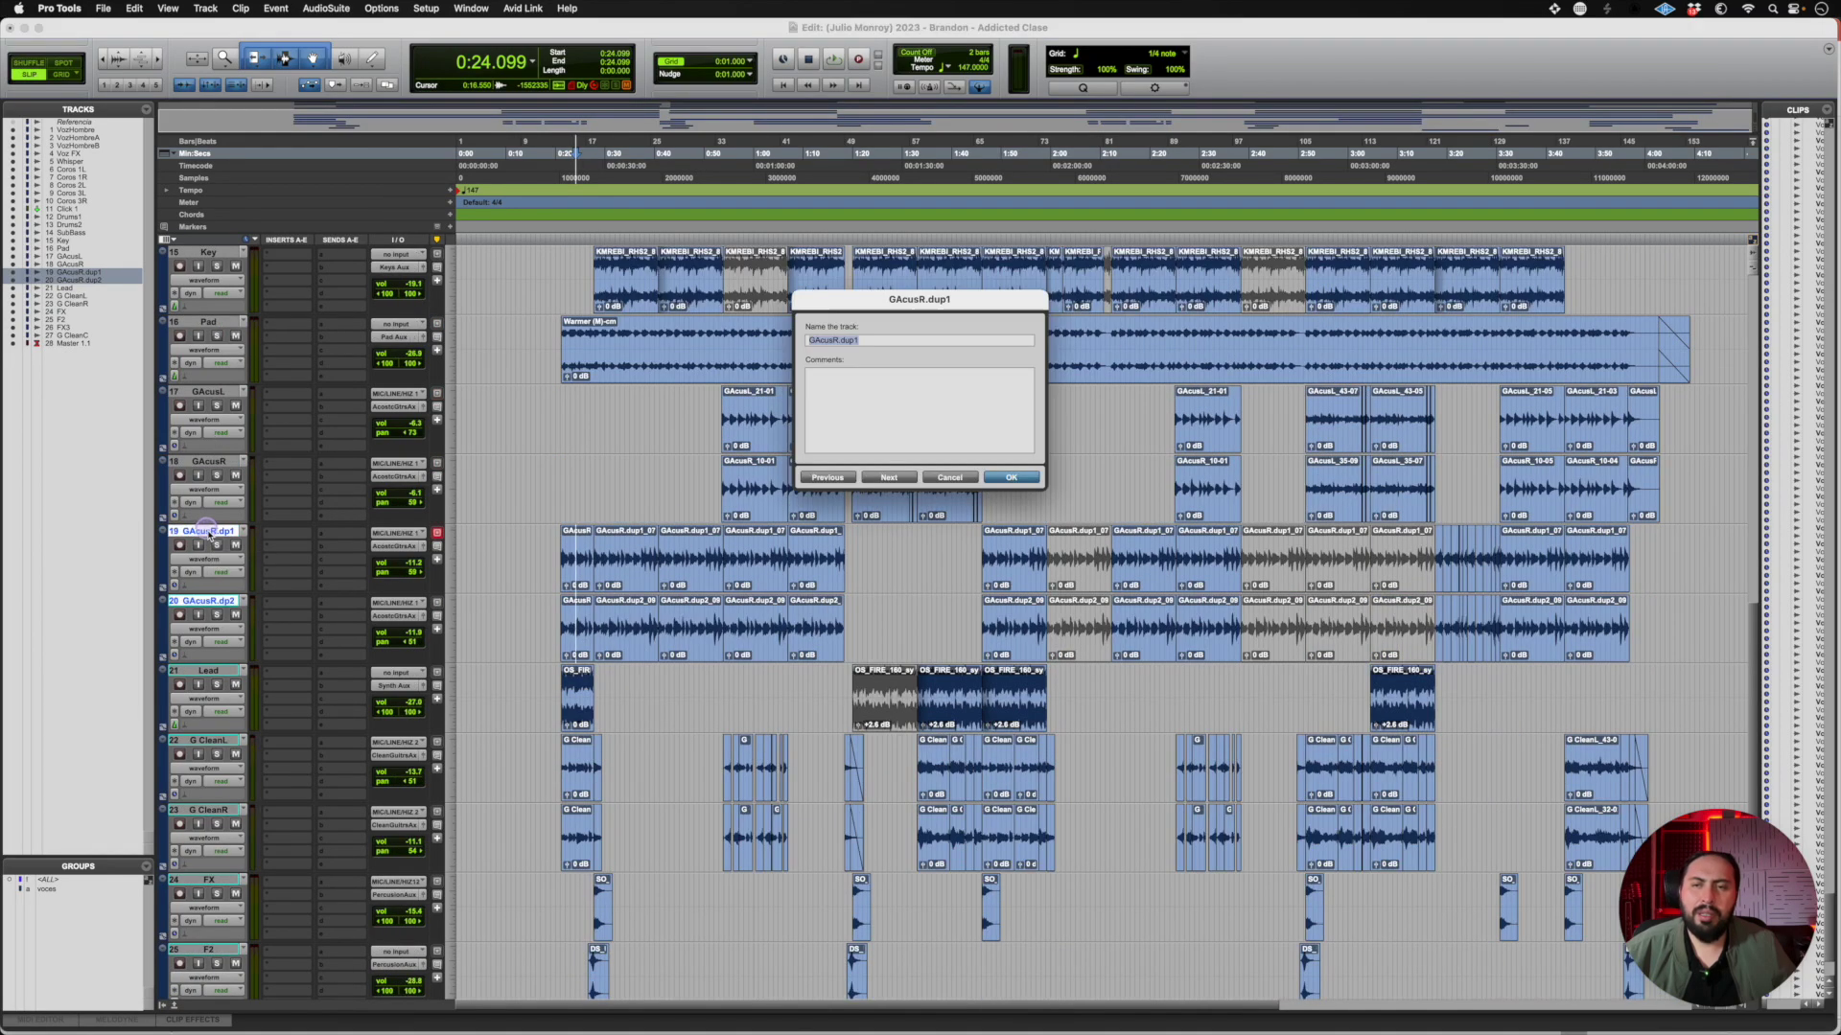
pyautogui.write('GNylon1')
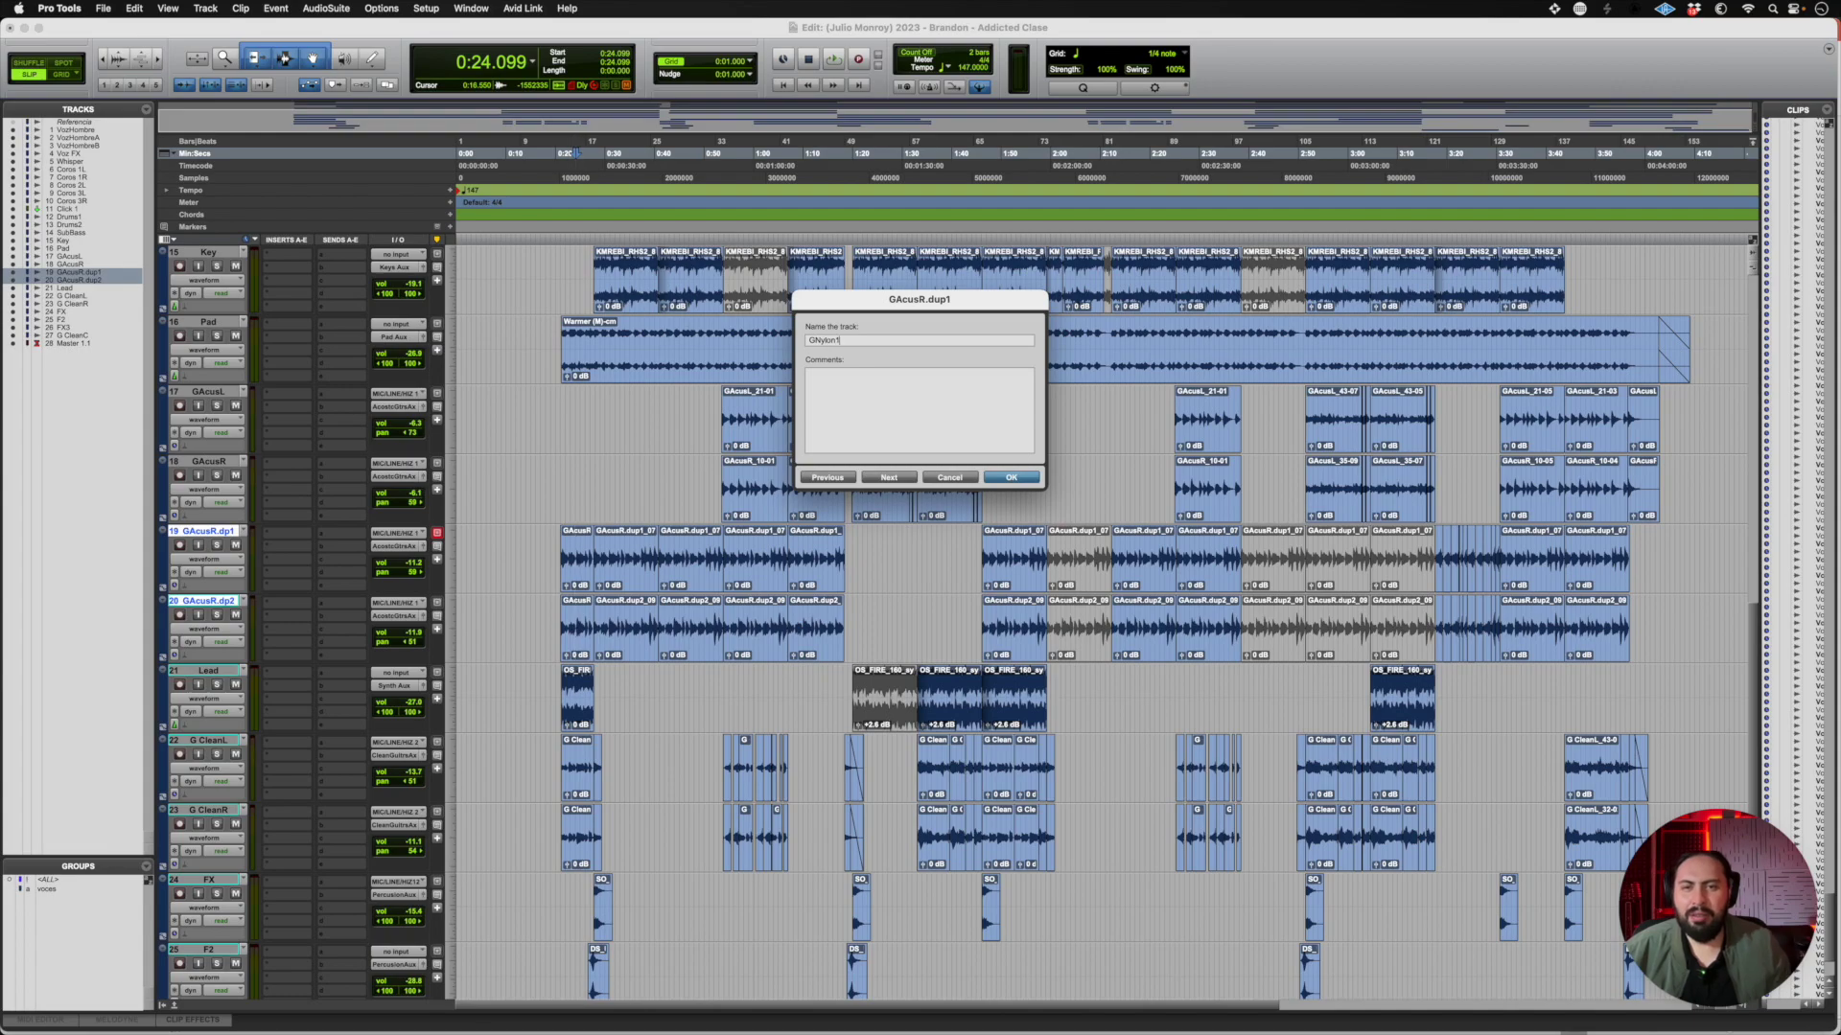
pyautogui.press('super+Right')
pyautogui.write('GN')
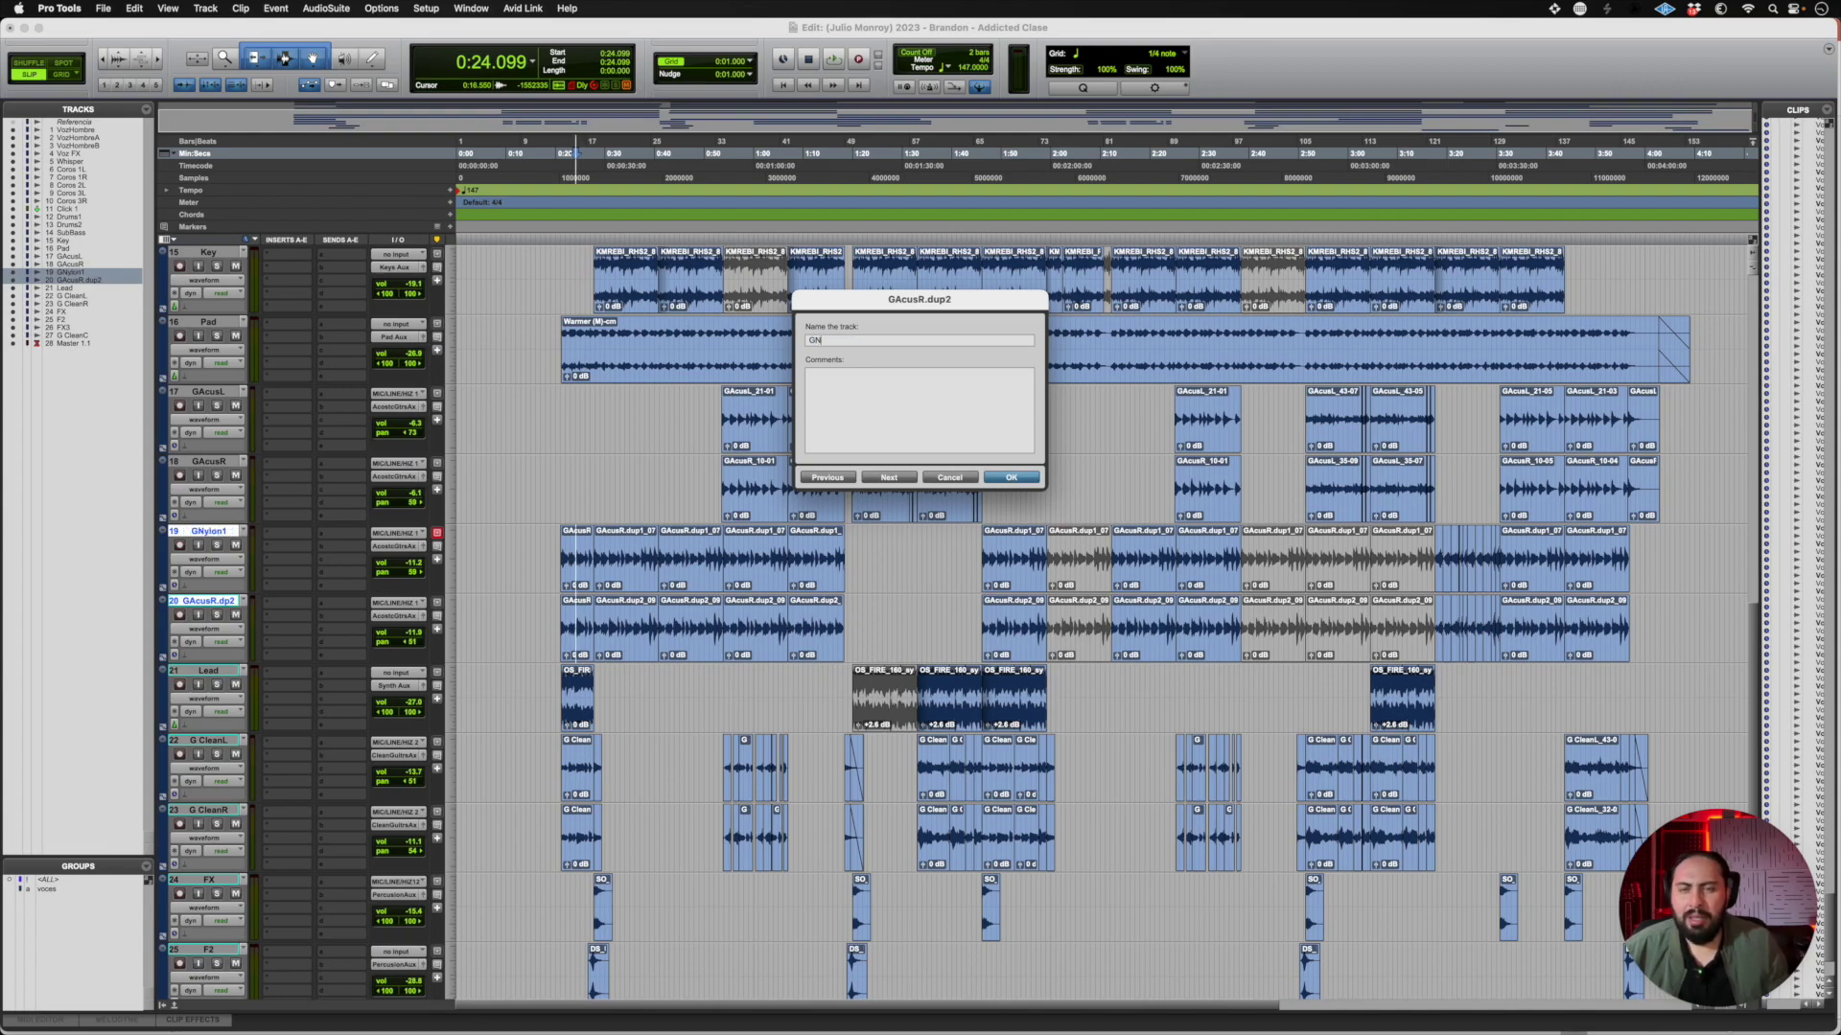
pyautogui.write('ylon2')
pyautogui.press('Return')
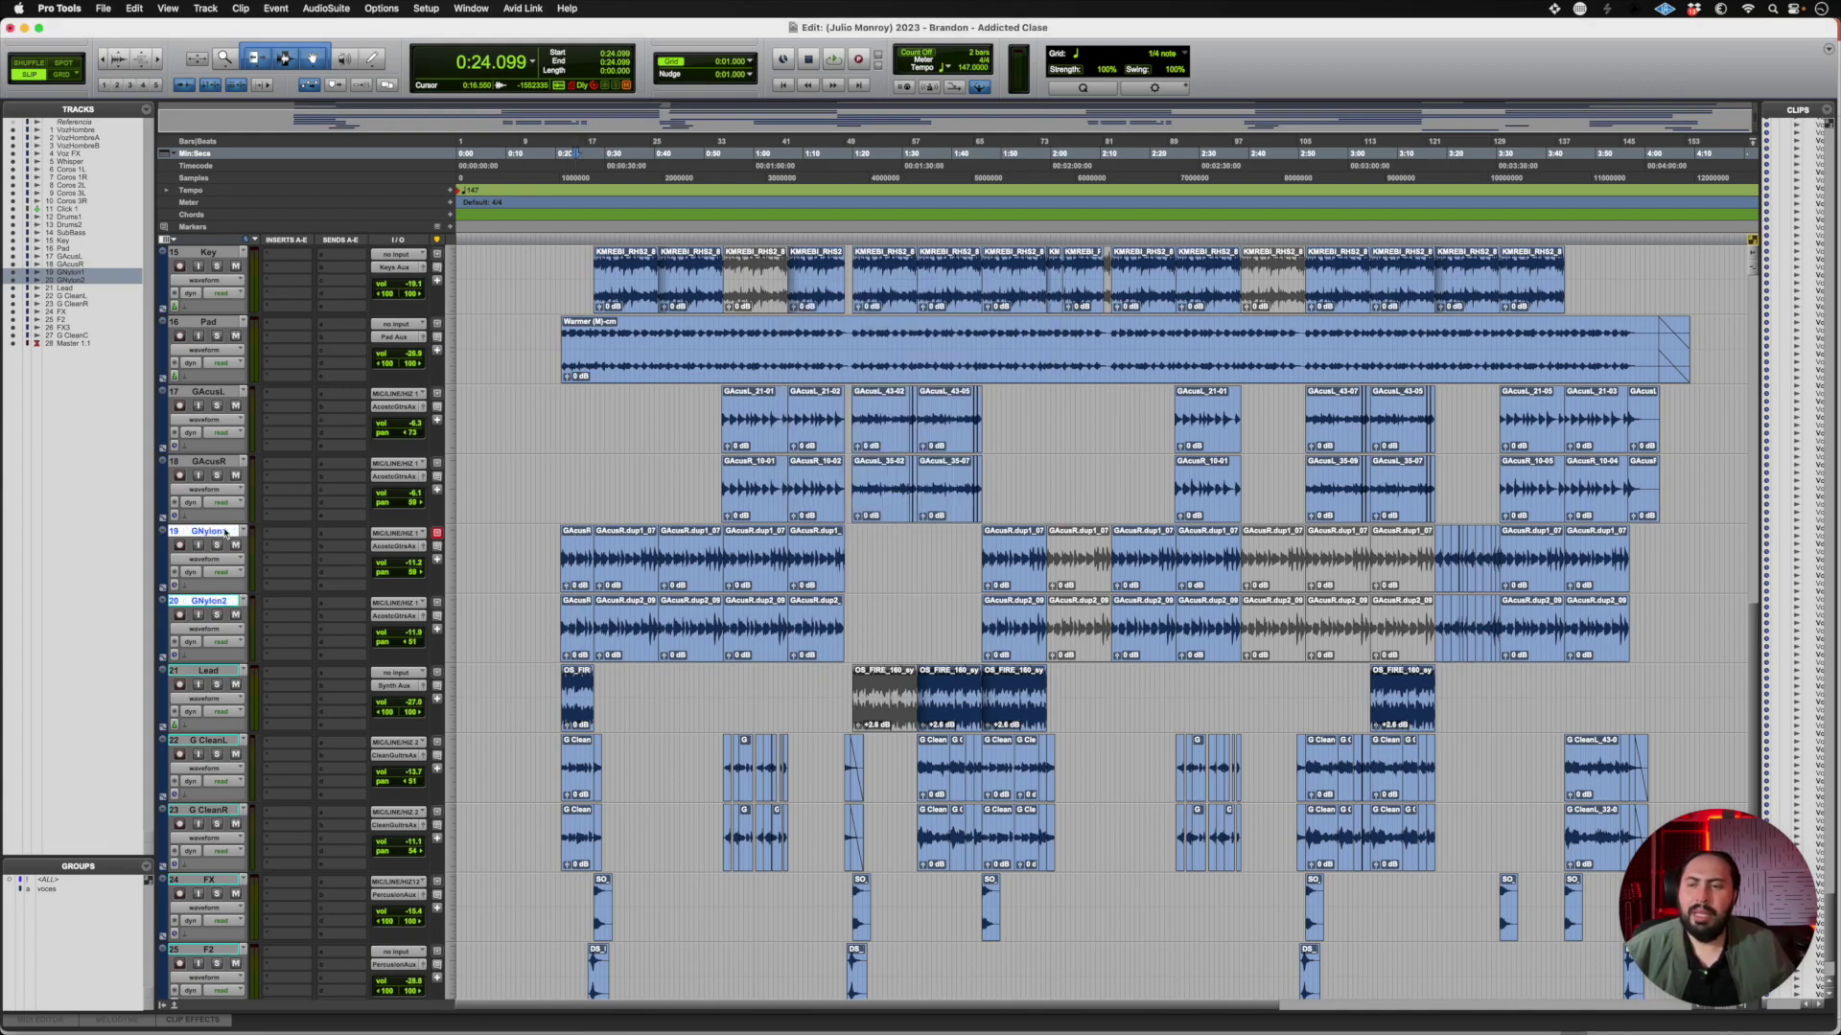
# Reduce the height of all tracks to mini so the whole arrangement fits in the Edit window
pyautogui.scroll(-3, 225, 533)
pyautogui.scroll(-2, 226, 533)
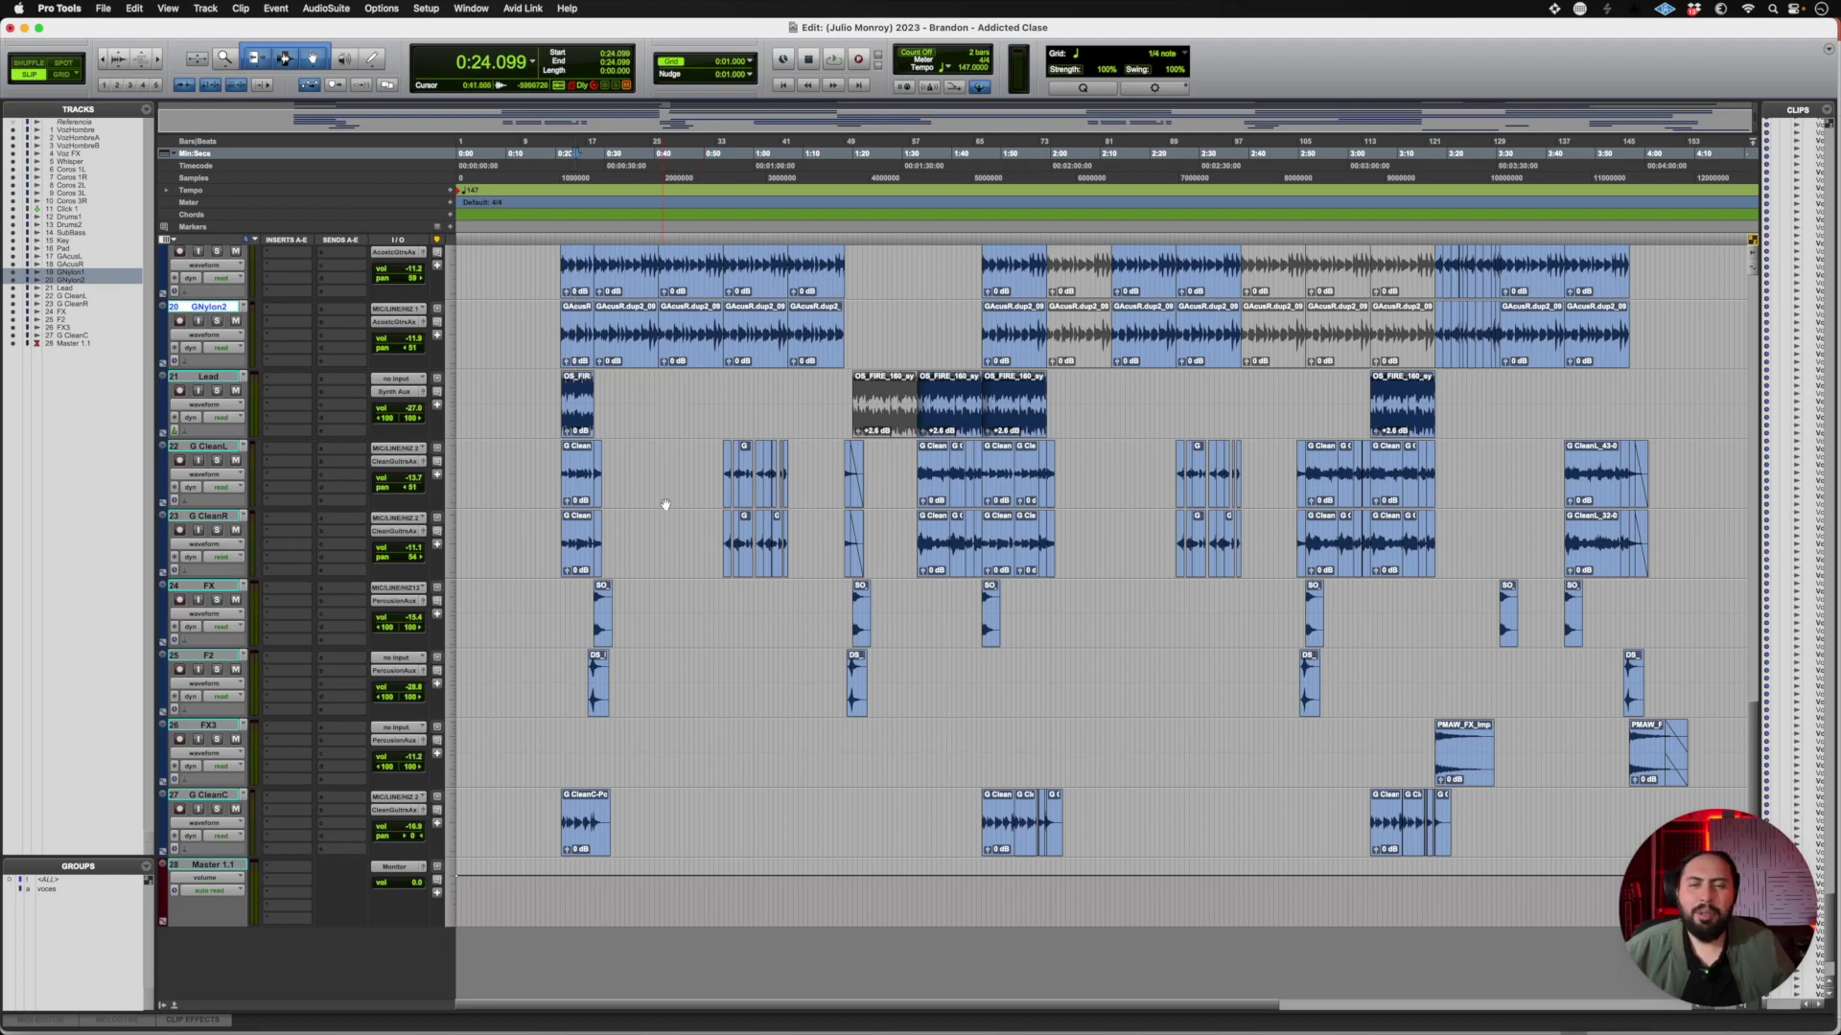
pyautogui.scroll(10, 667, 501)
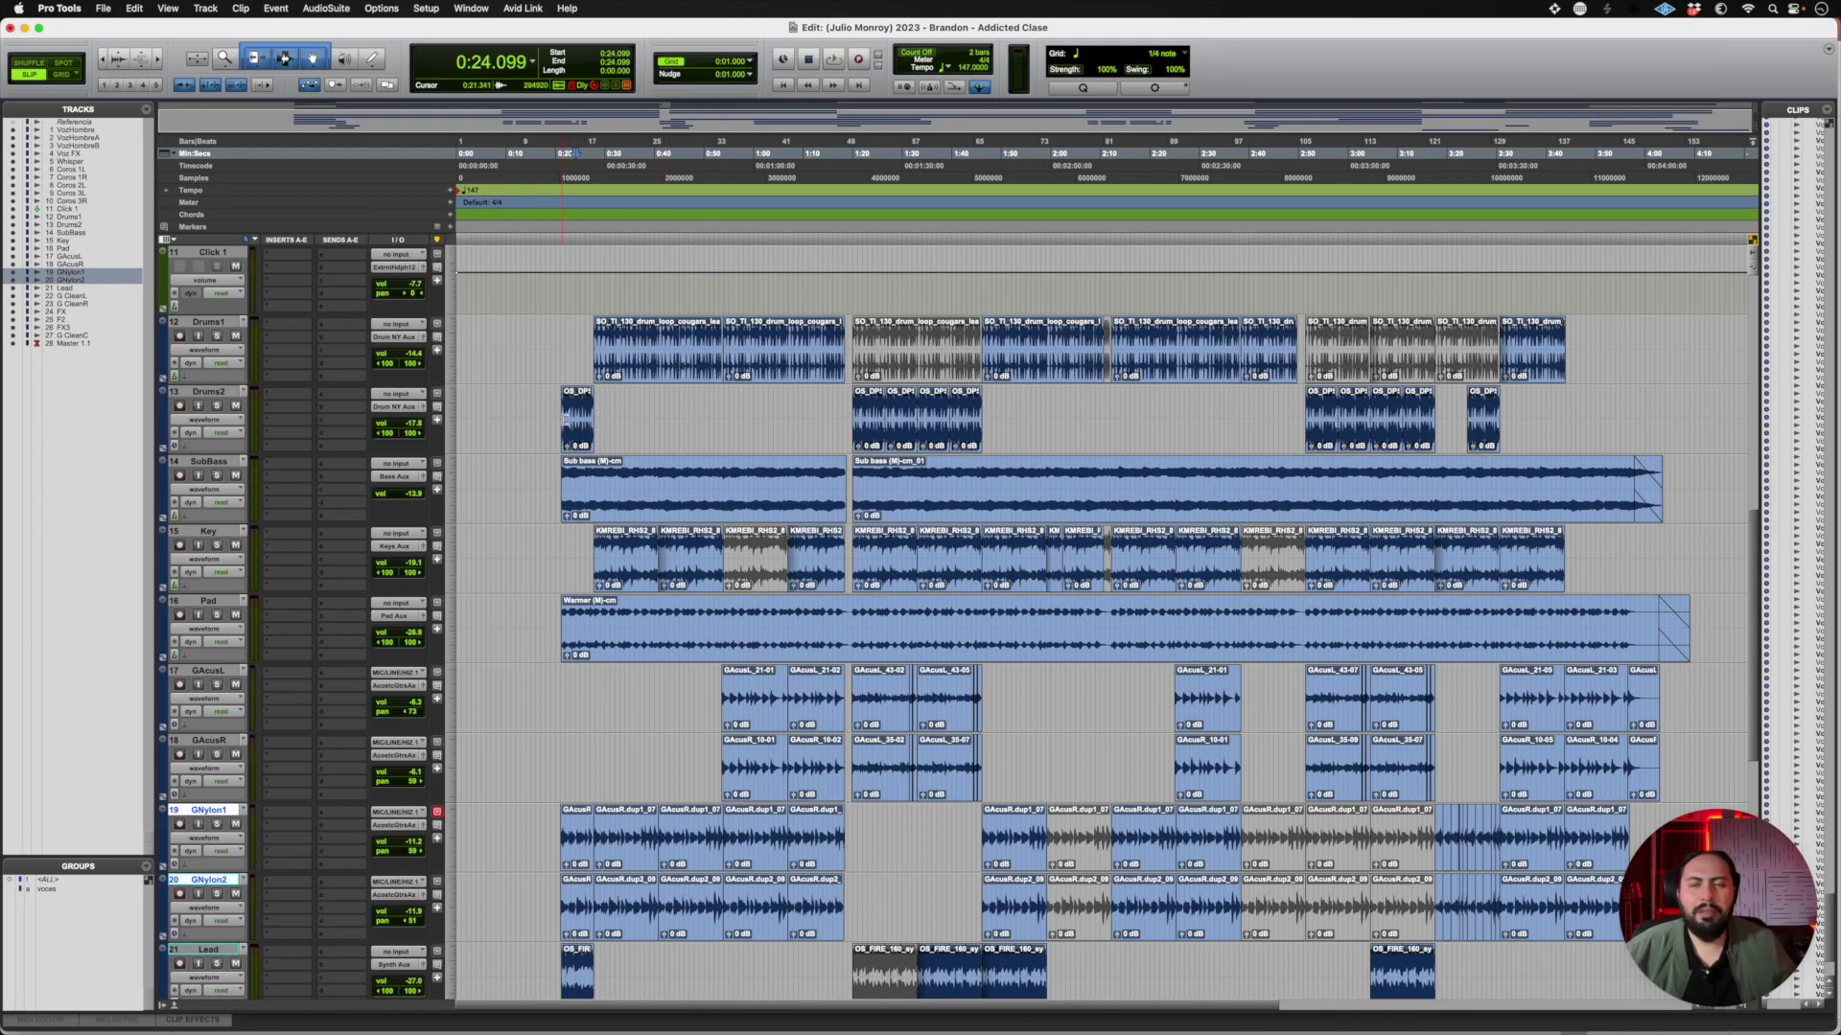
pyautogui.scroll(1, 564, 419)
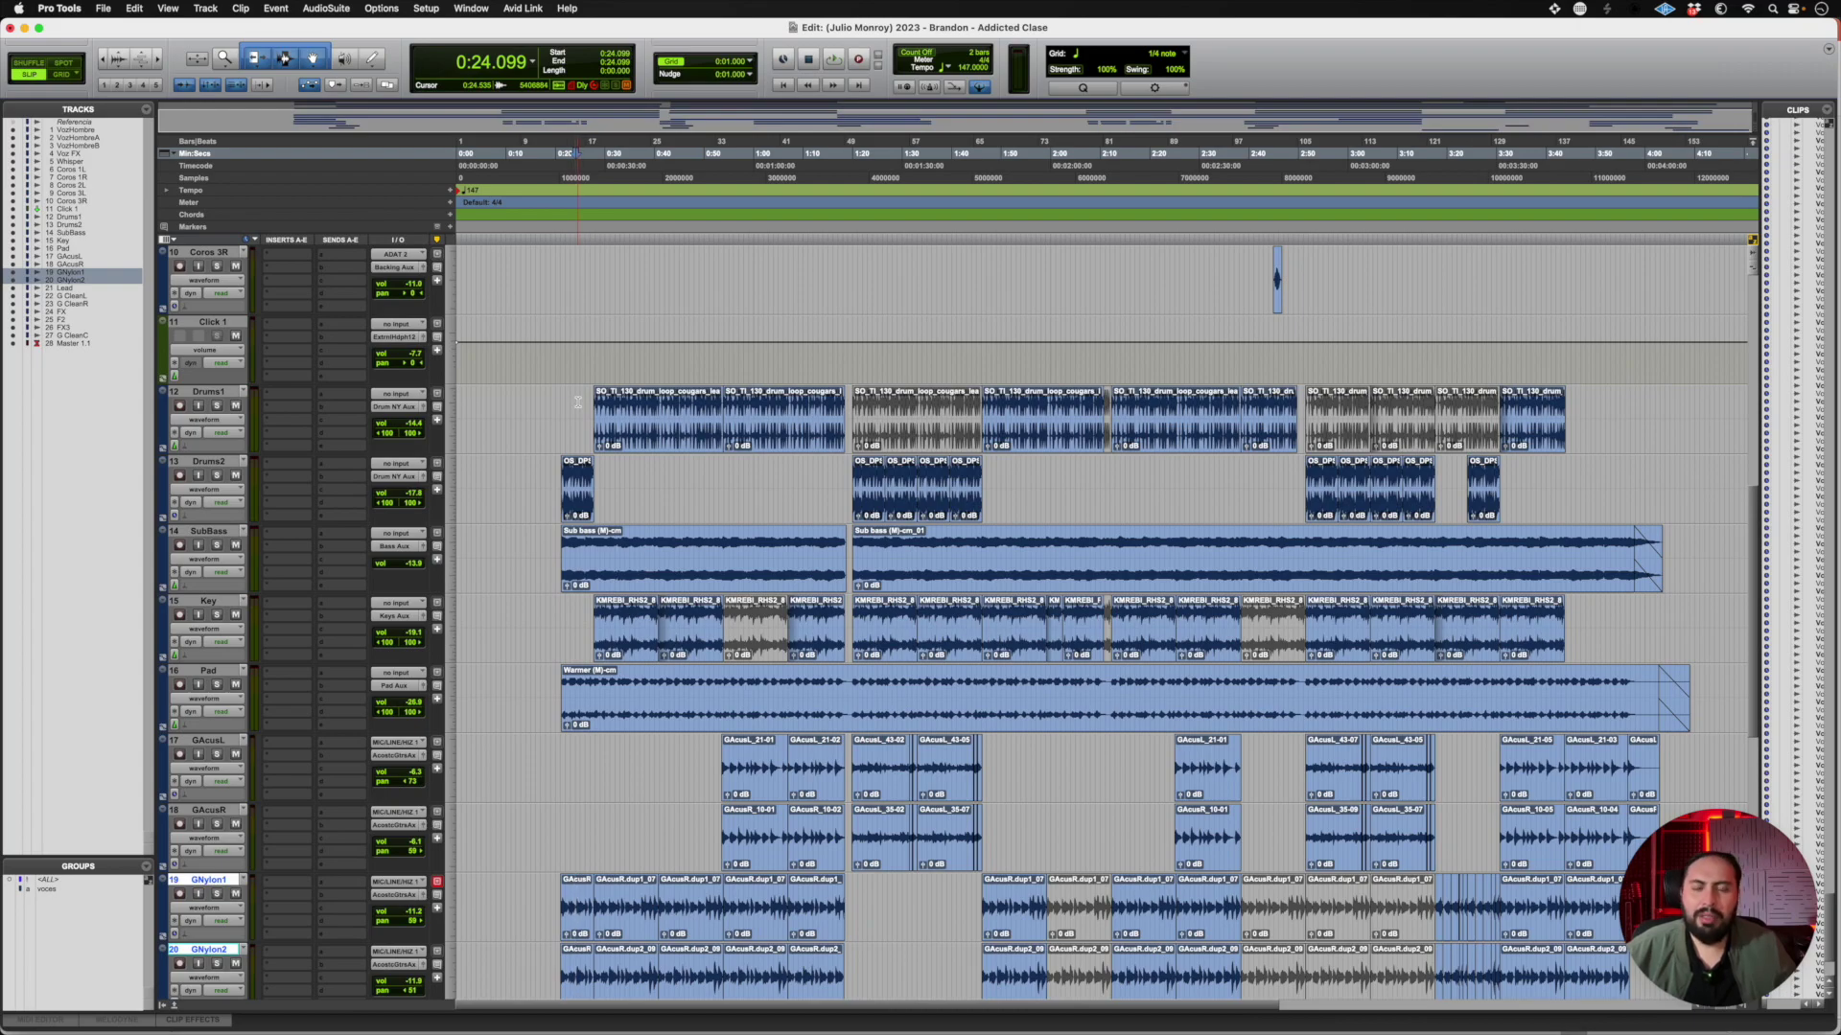
pyautogui.click(547, 464)
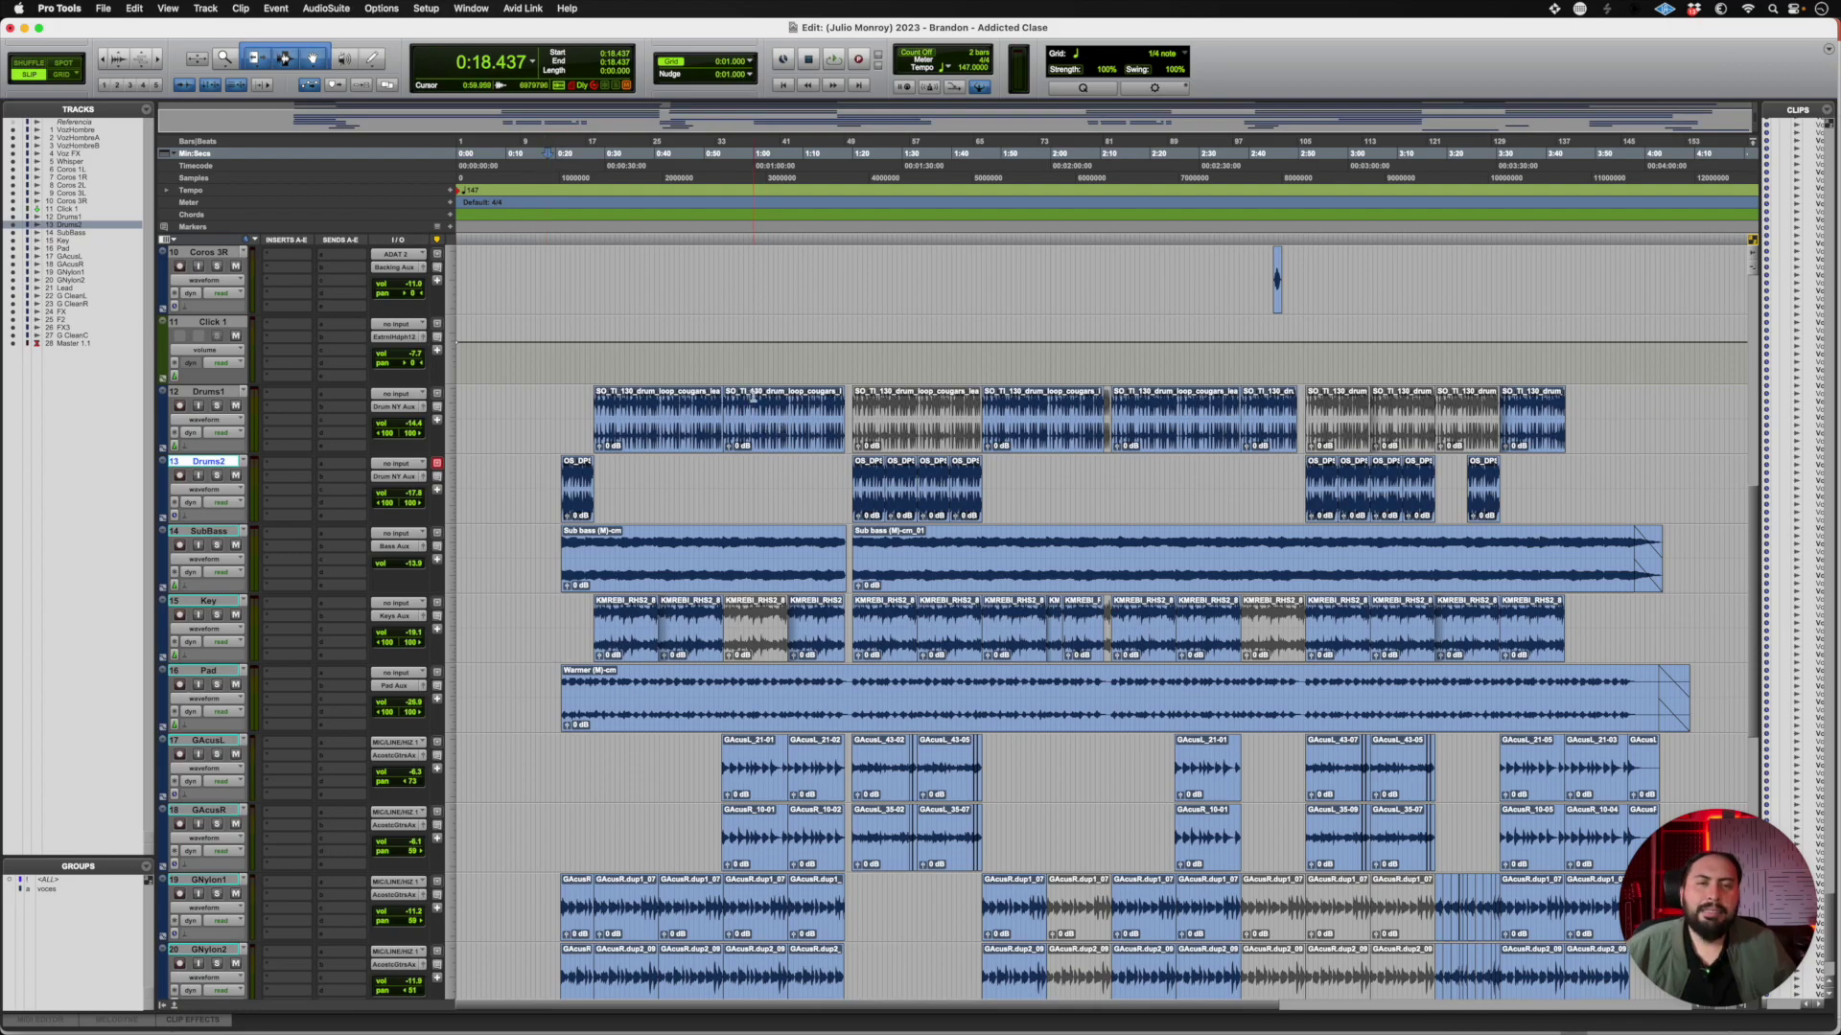
pyautogui.scroll(10, 754, 396)
pyautogui.press('ctrl+alt+super+Down')
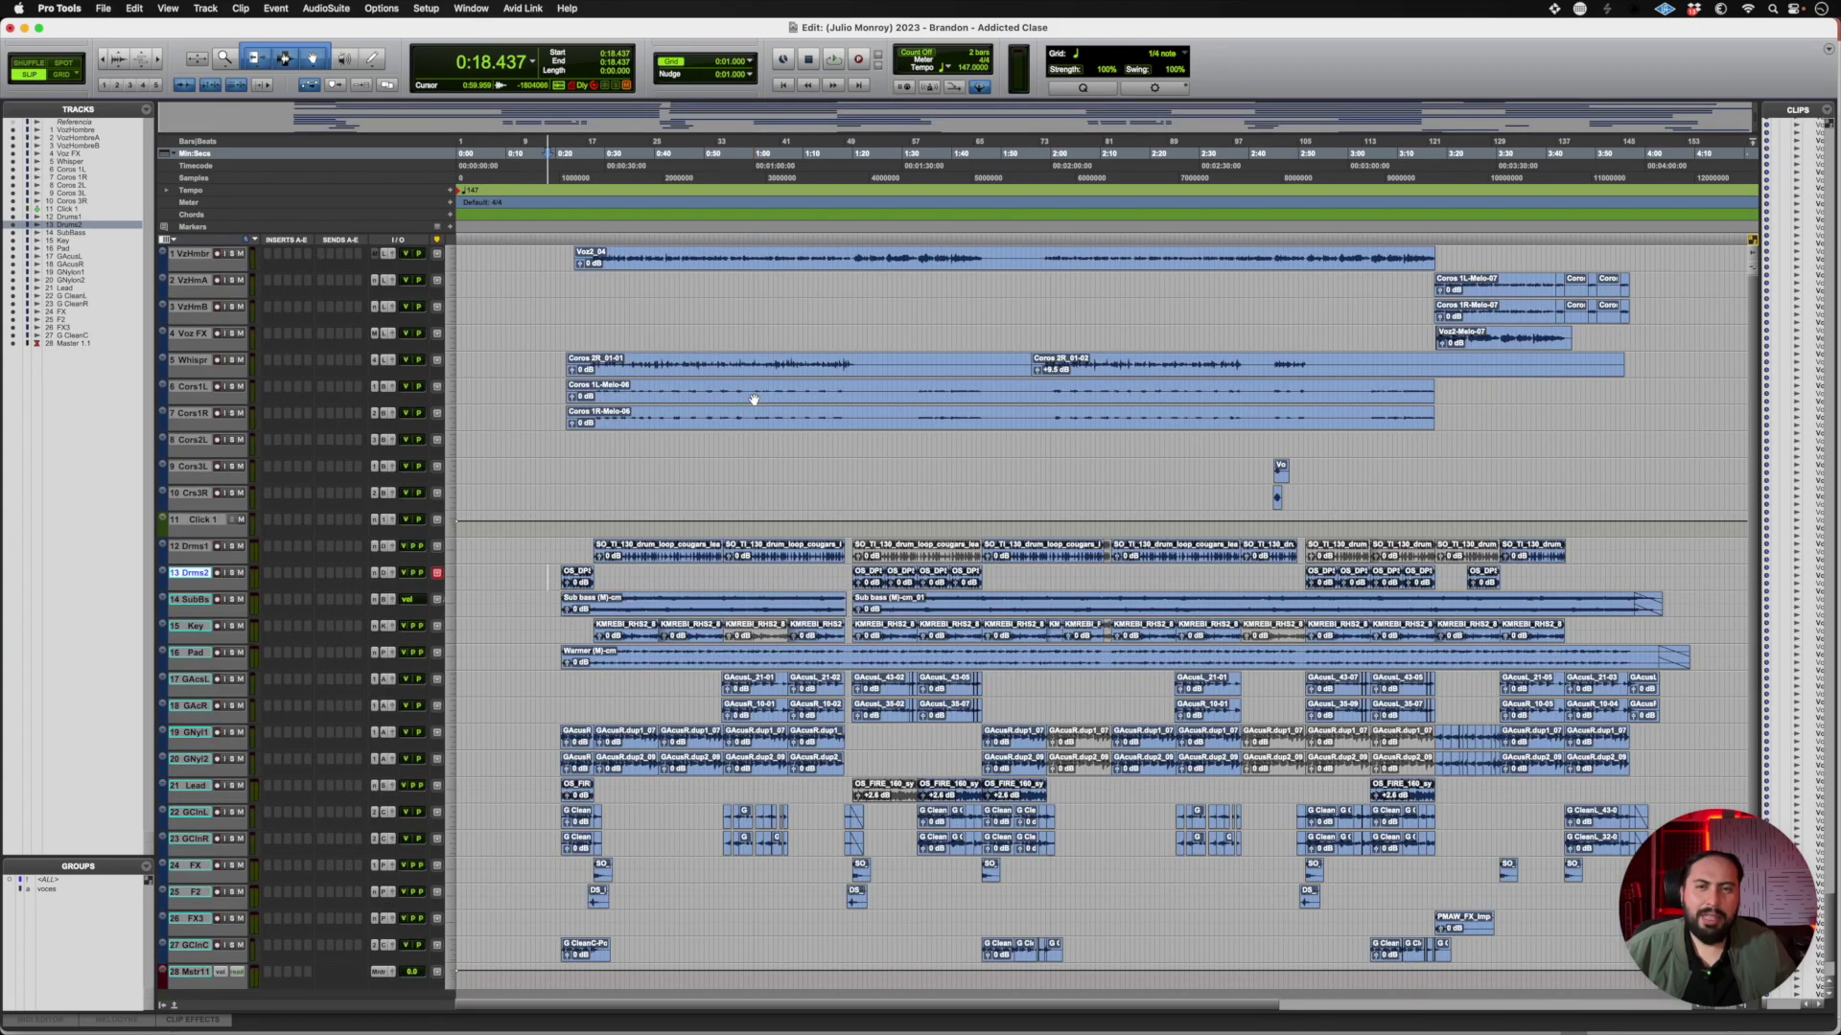
# Examine the muted grey clips on the Drums1 track by selecting them one after another
pyautogui.click(891, 561)
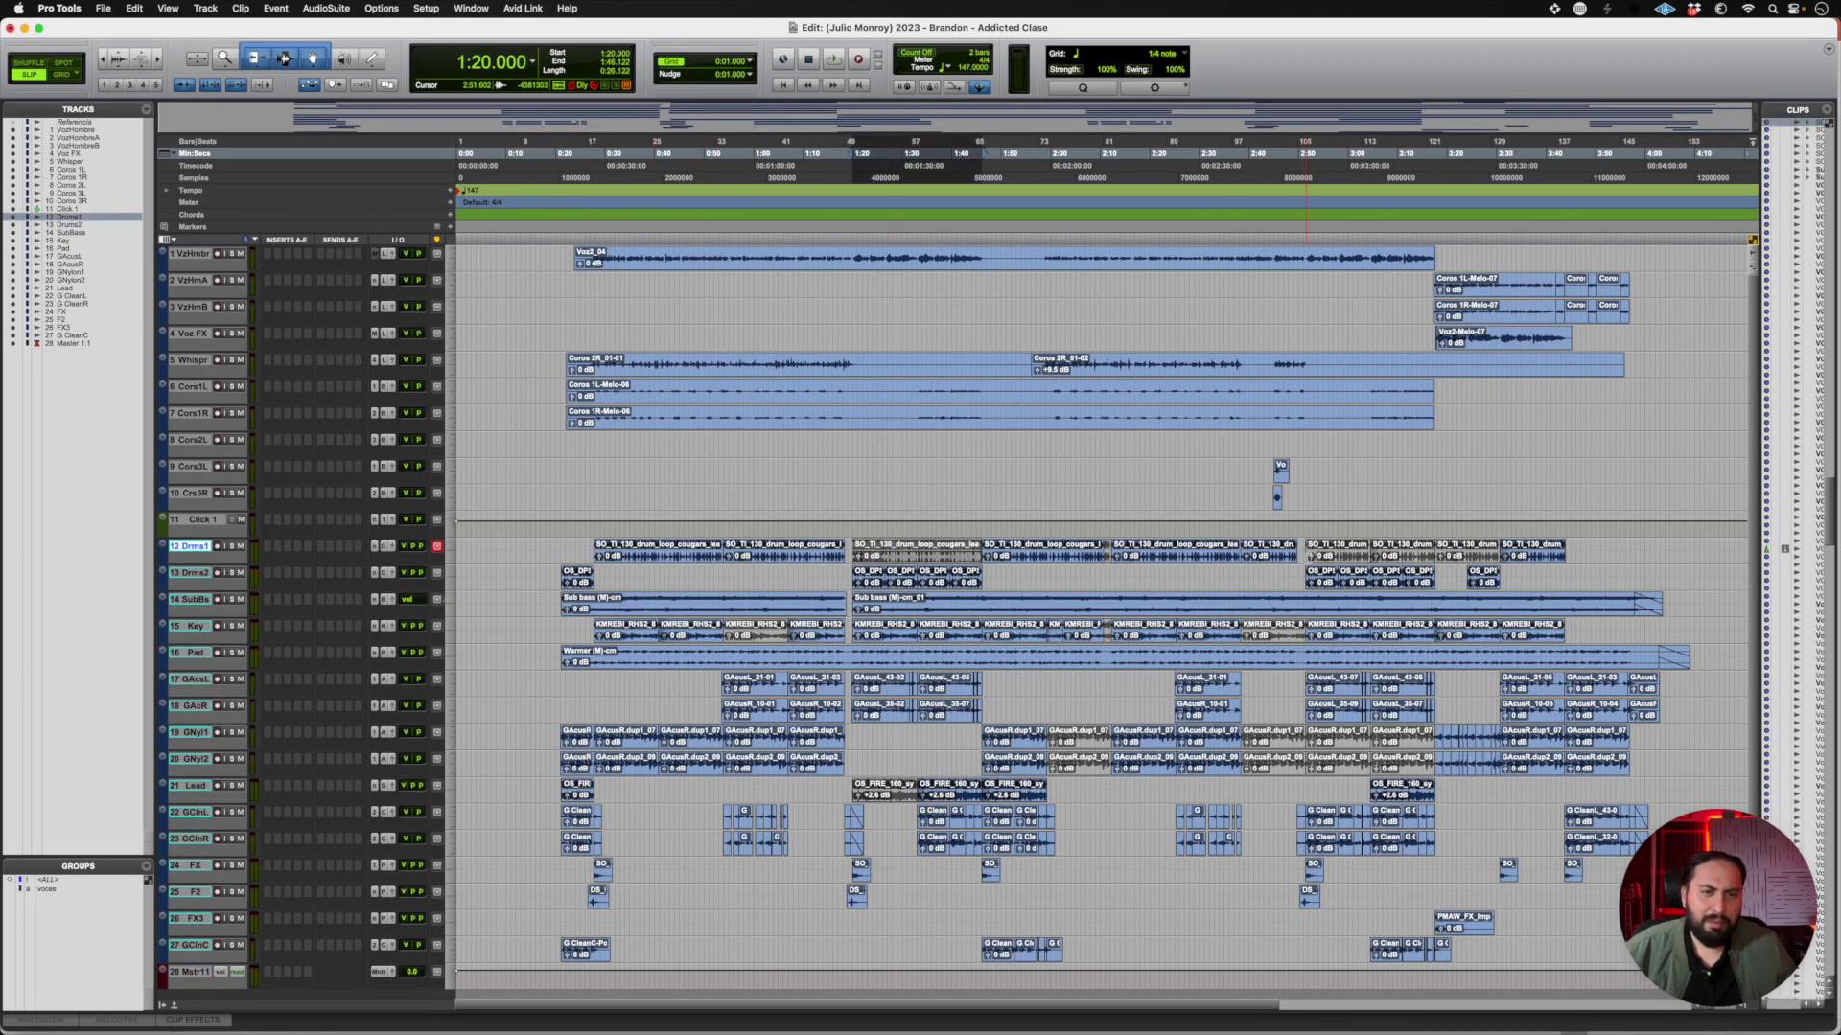
pyautogui.click(1310, 560)
pyautogui.keyDown('shift'); pyautogui.click(1420, 561); pyautogui.keyUp('shift')
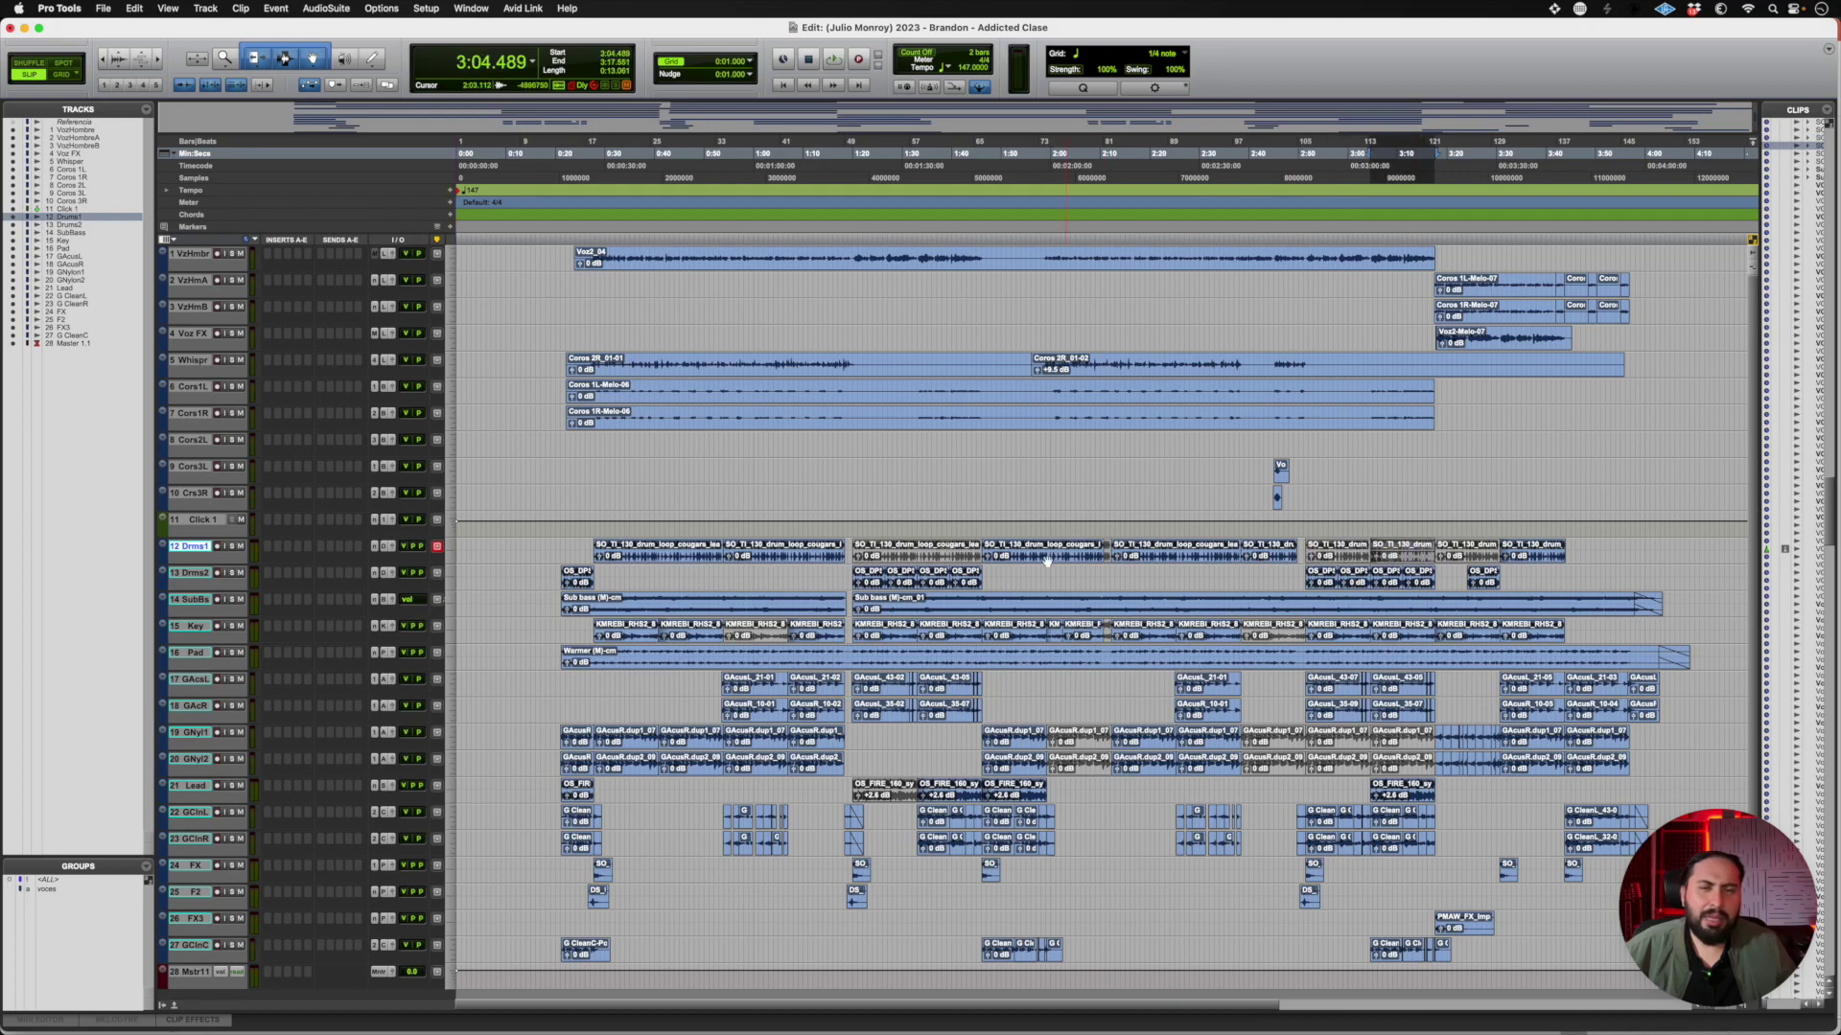
pyautogui.click(935, 554)
pyautogui.click(1352, 564)
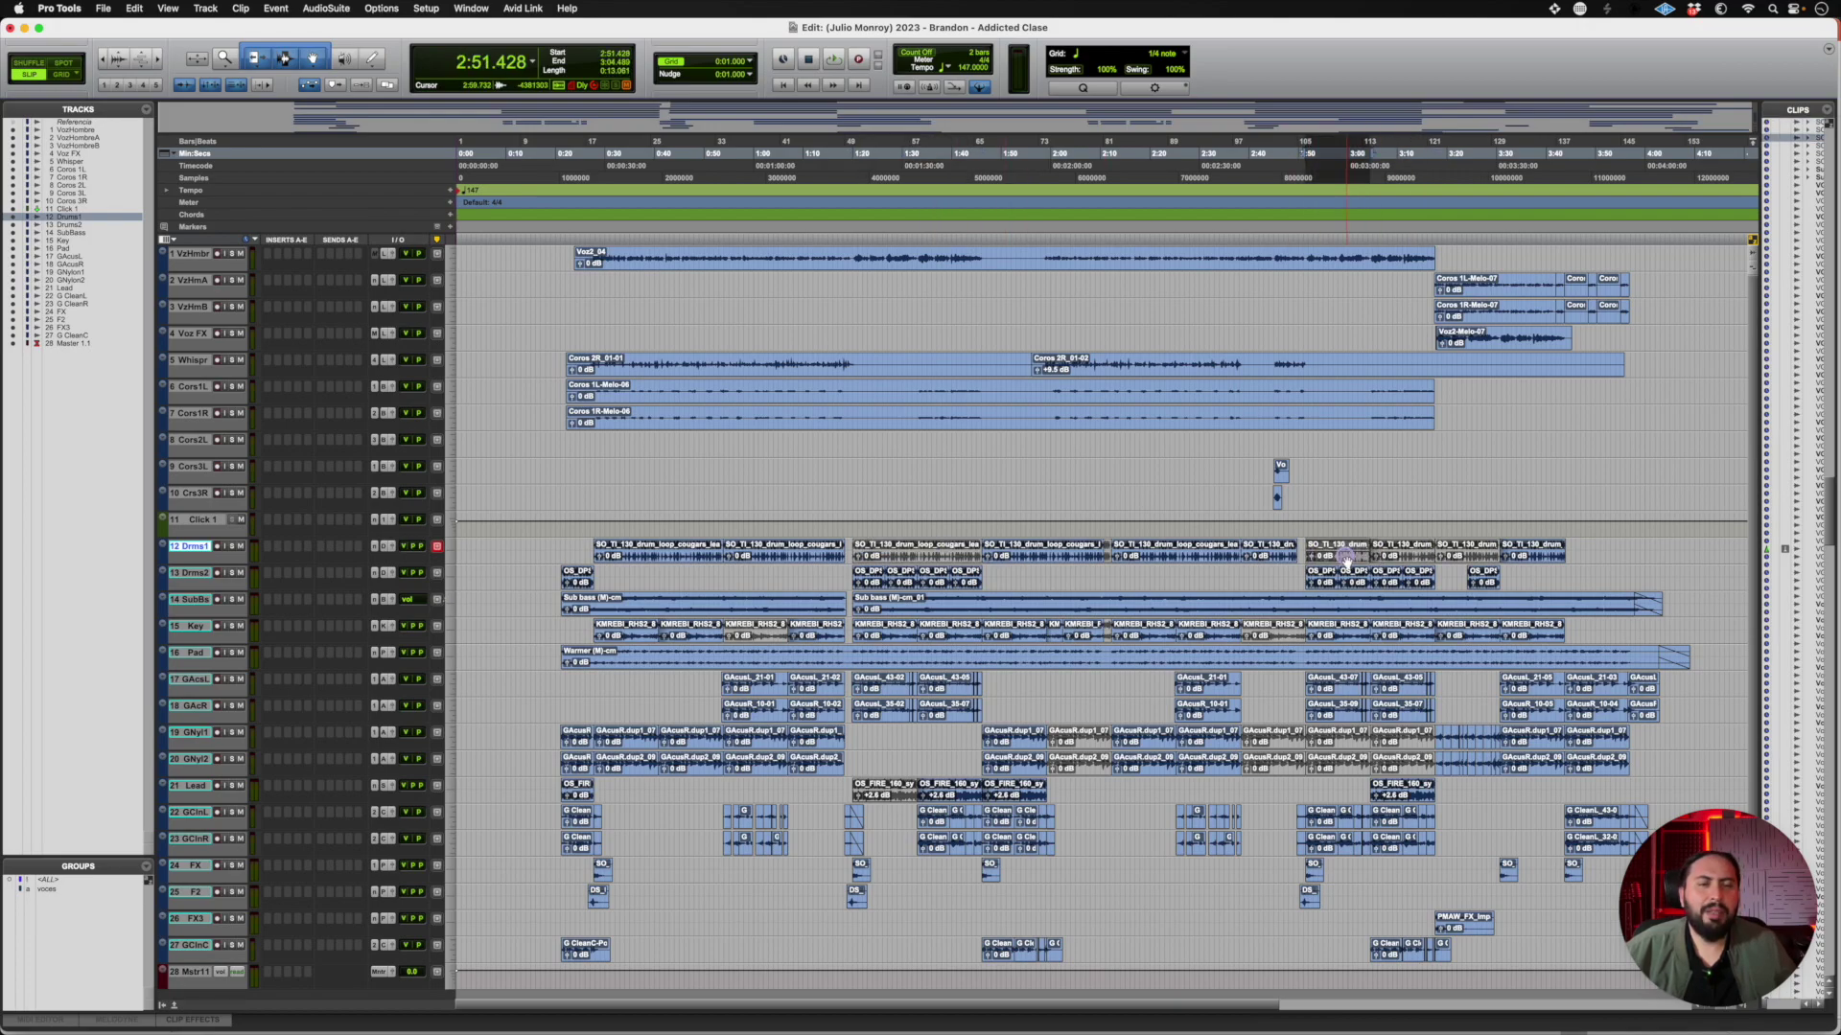
pyautogui.click(1419, 564)
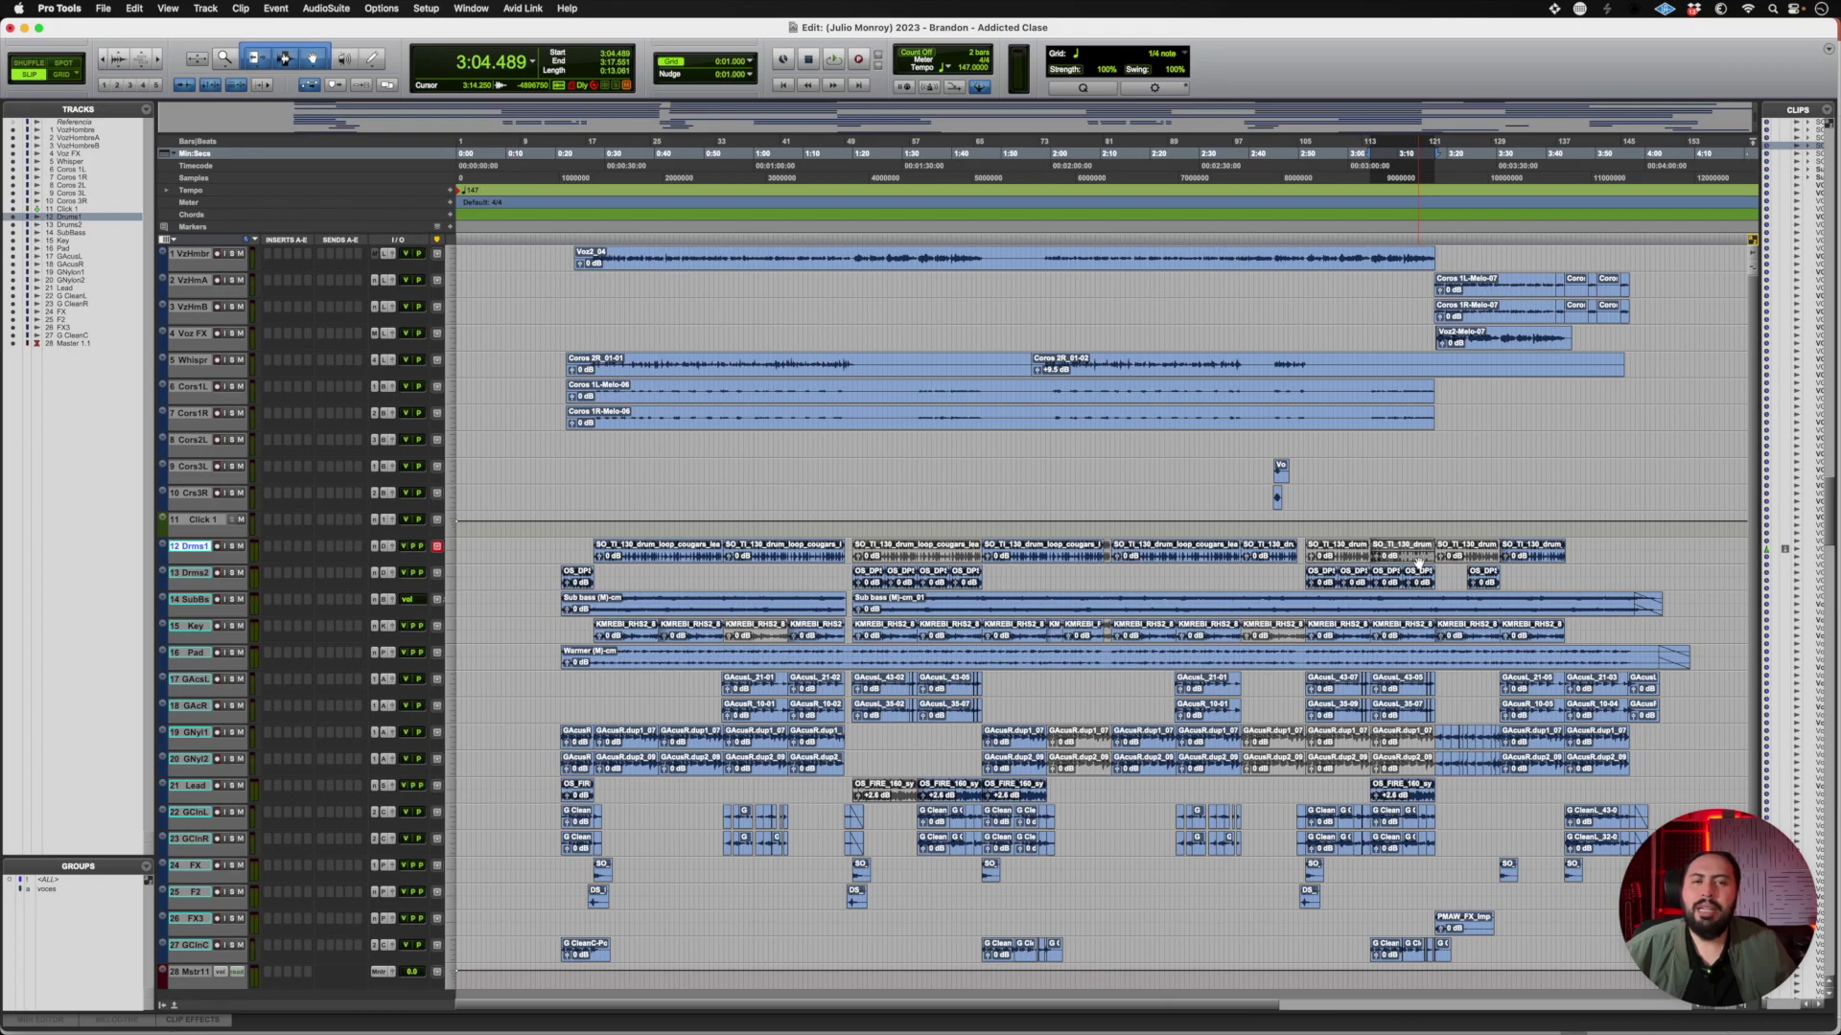
# Set the height of all tracks to medium
pyautogui.click(452, 556)
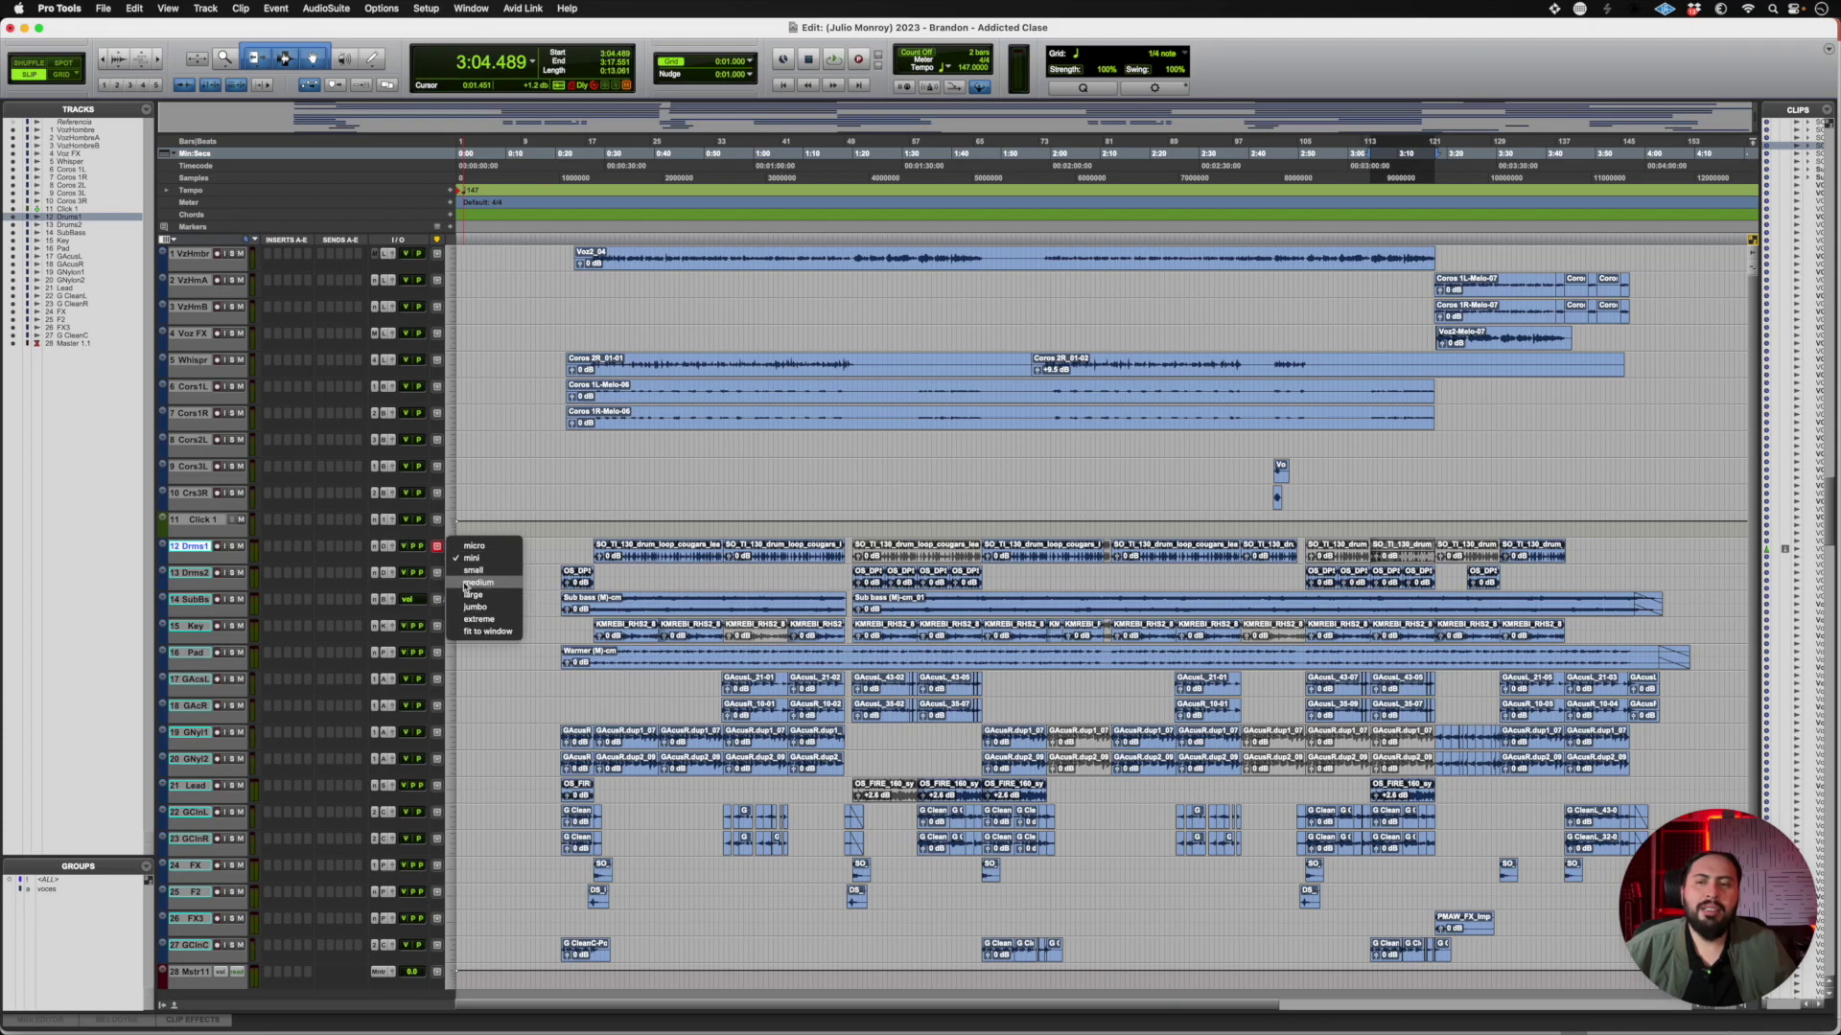
pyautogui.keyDown('alt'); pyautogui.click(448, 580); pyautogui.keyUp('alt')
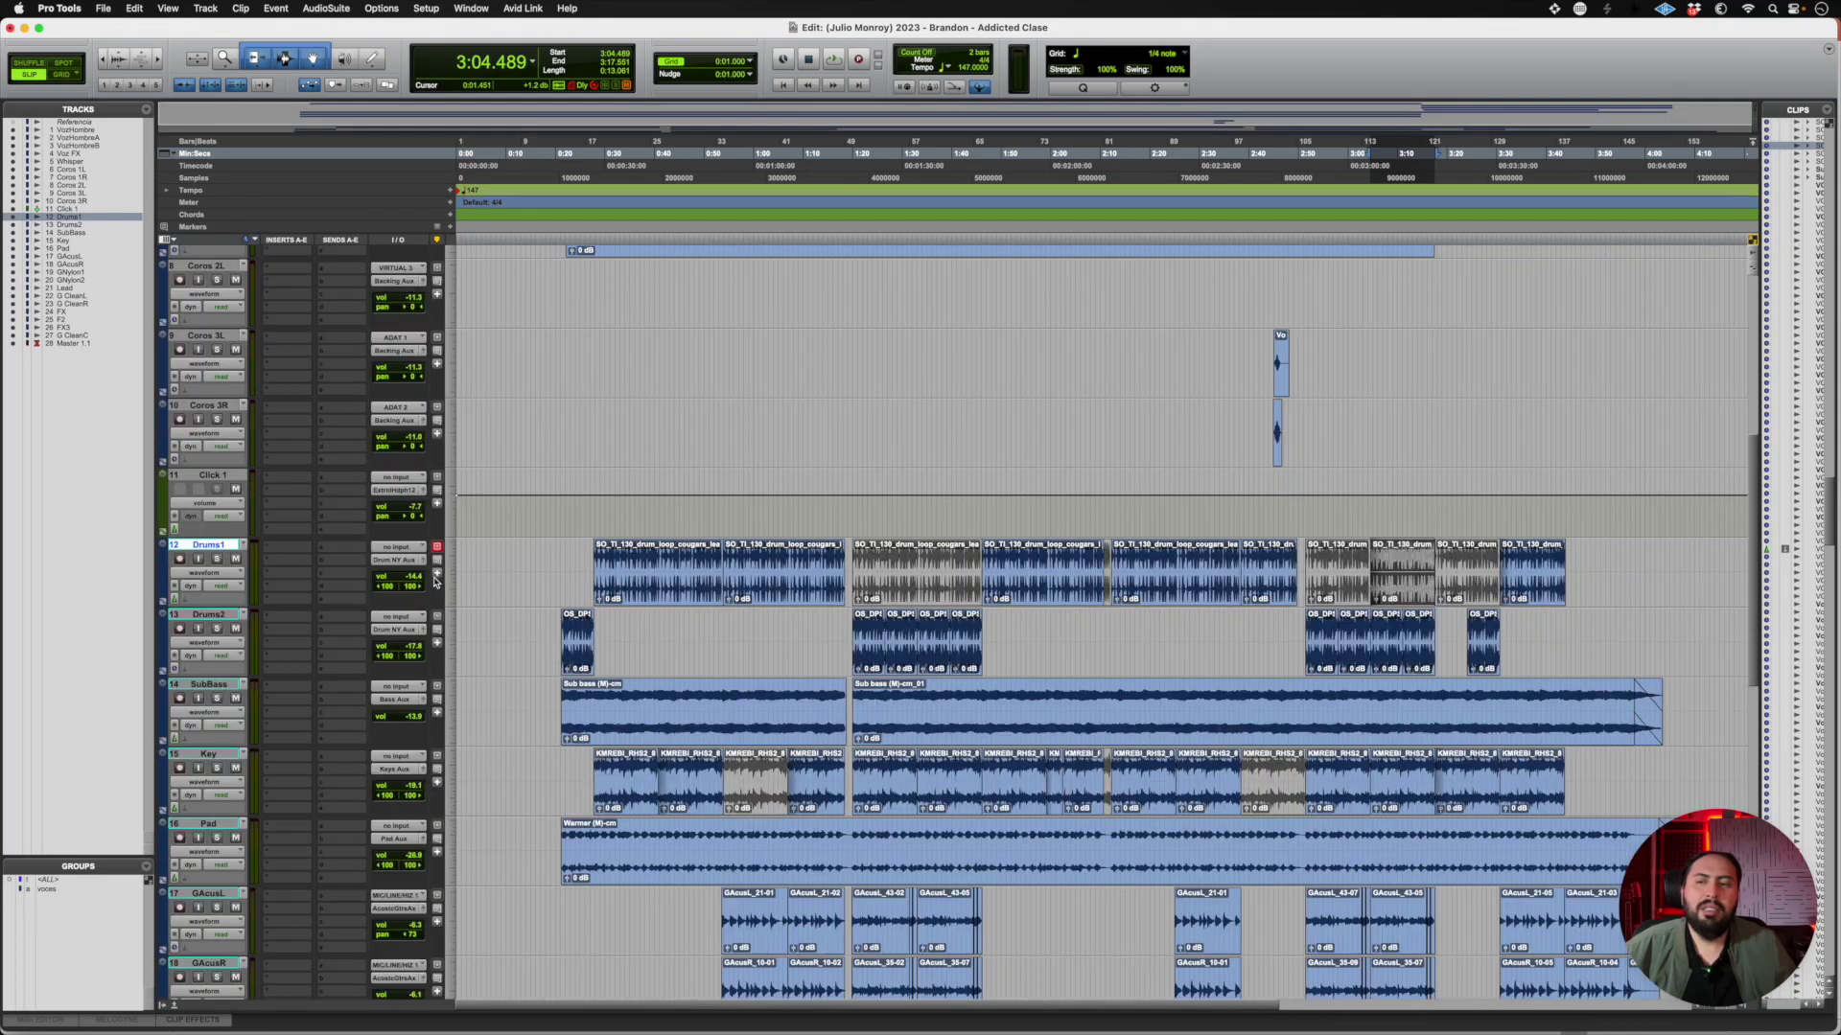
pyautogui.click(210, 603)
pyautogui.click(212, 604)
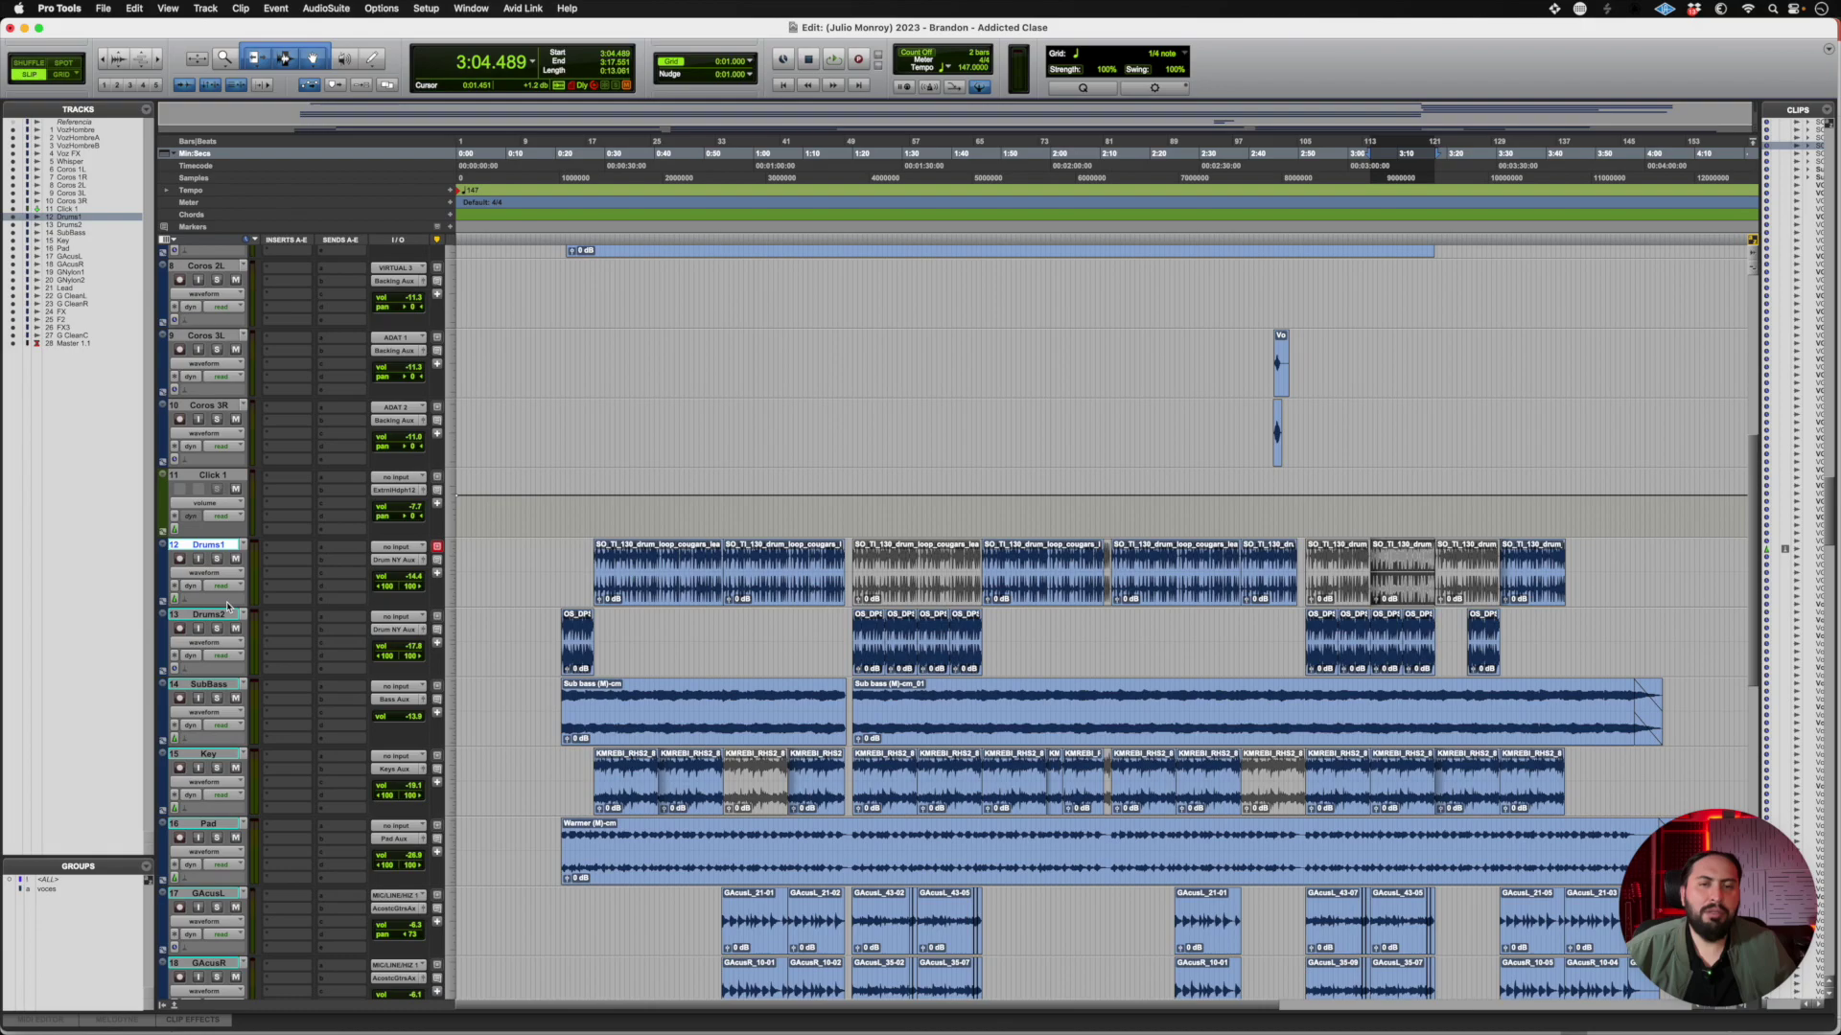
pyautogui.scroll(2, 315, 579)
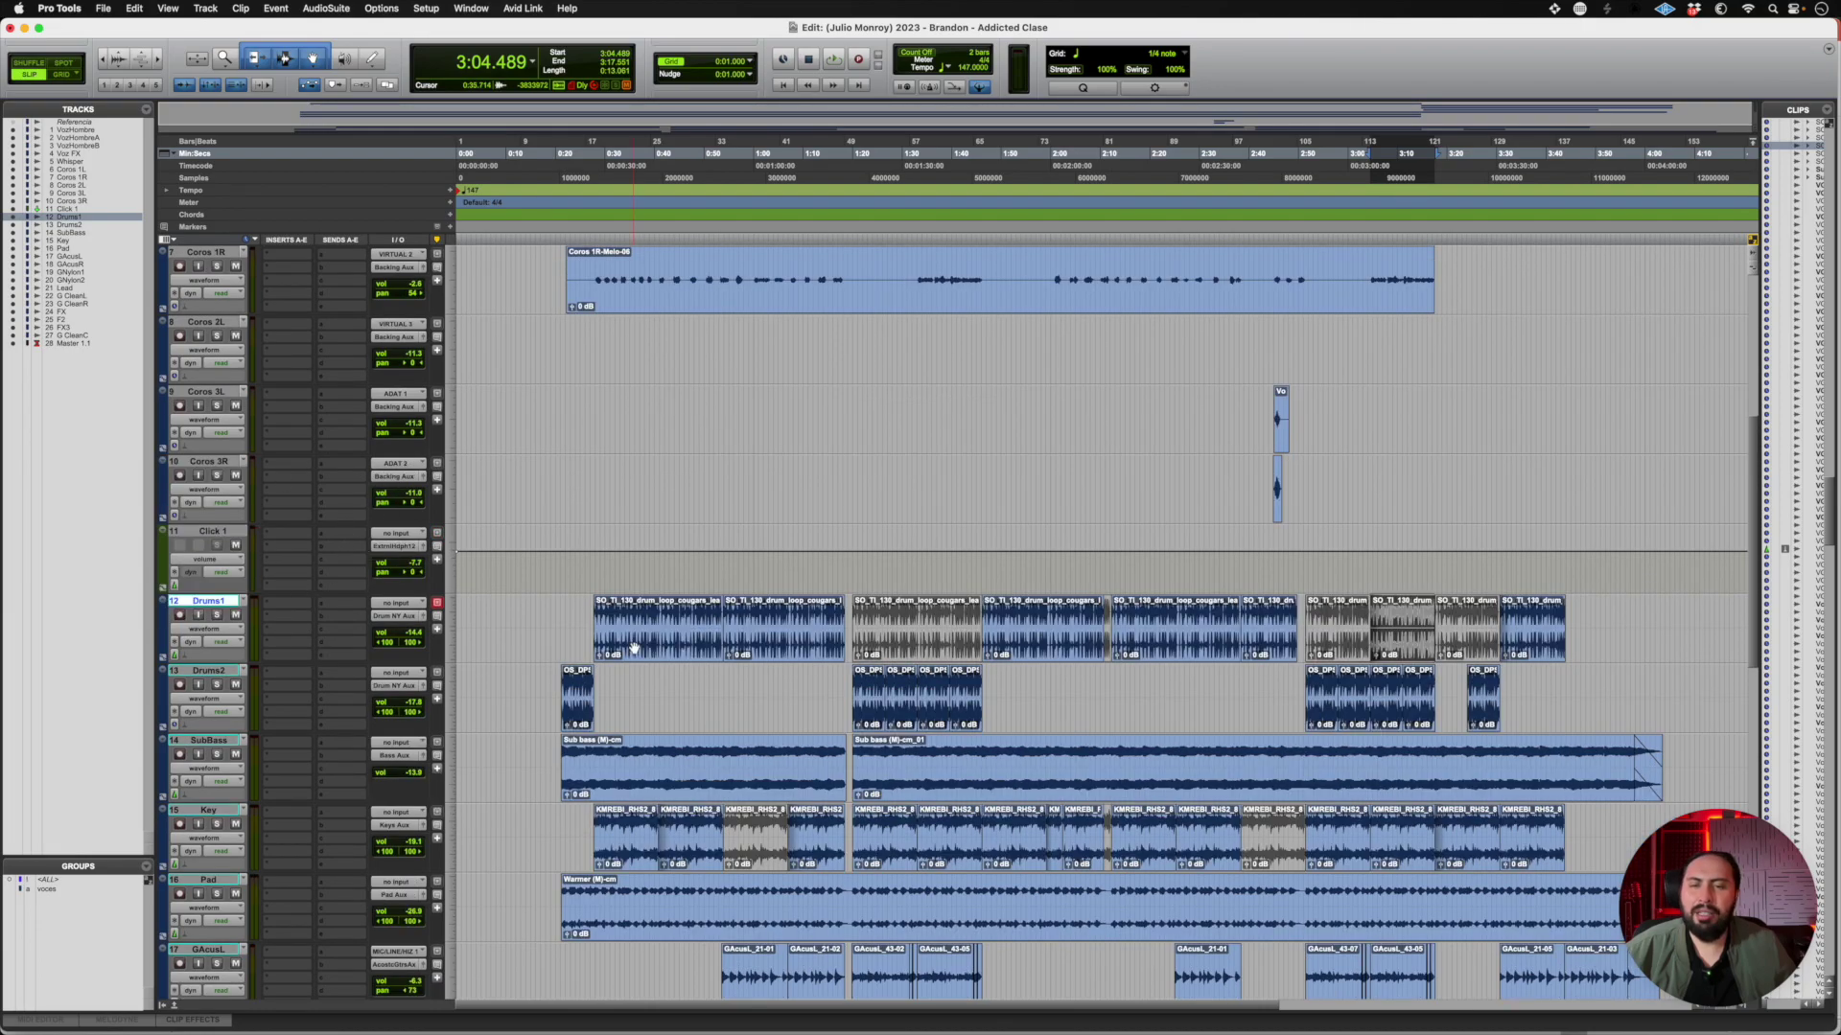
# Reduce the height of all tracks and select the range from 0:00 to 4:01 on the vocal tracks, VozHombre through Coros 3R
pyautogui.press('super+bracketleft')
pyautogui.press('super+bracketleft')
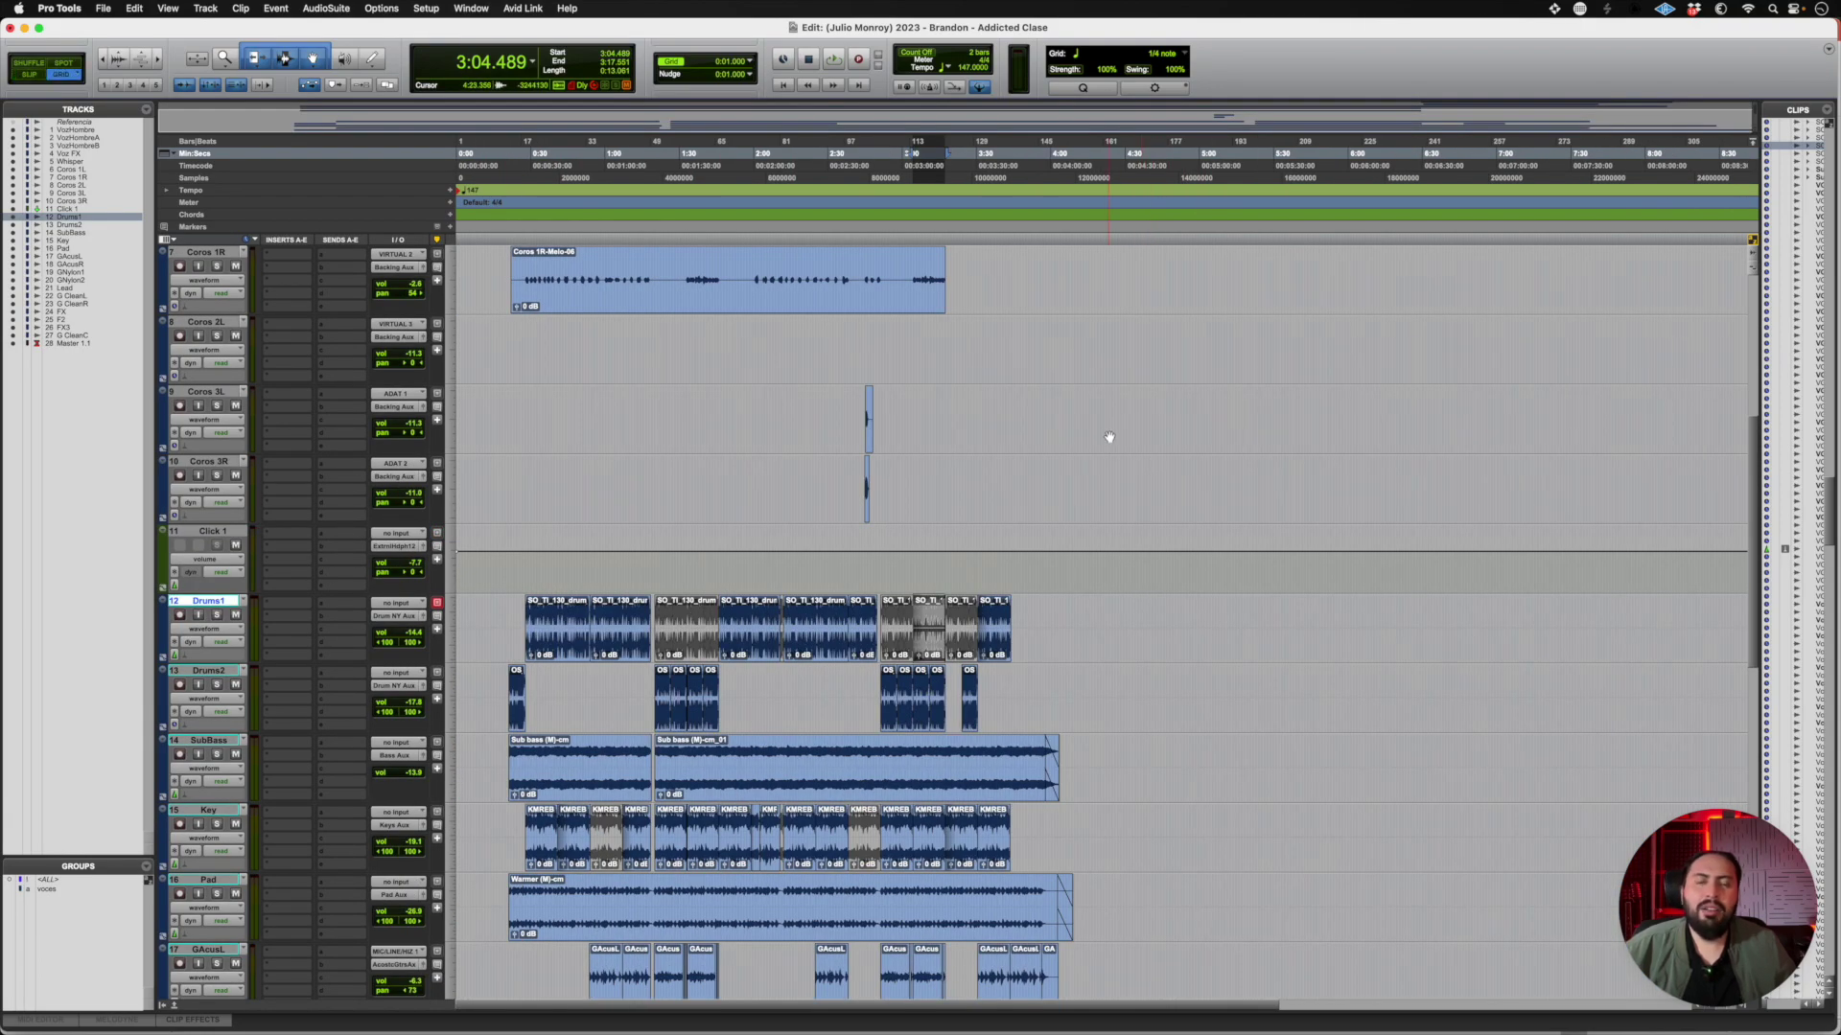
pyautogui.scroll(12, 1110, 437)
pyautogui.hotkey('ctrl', 'alt', 'Down')
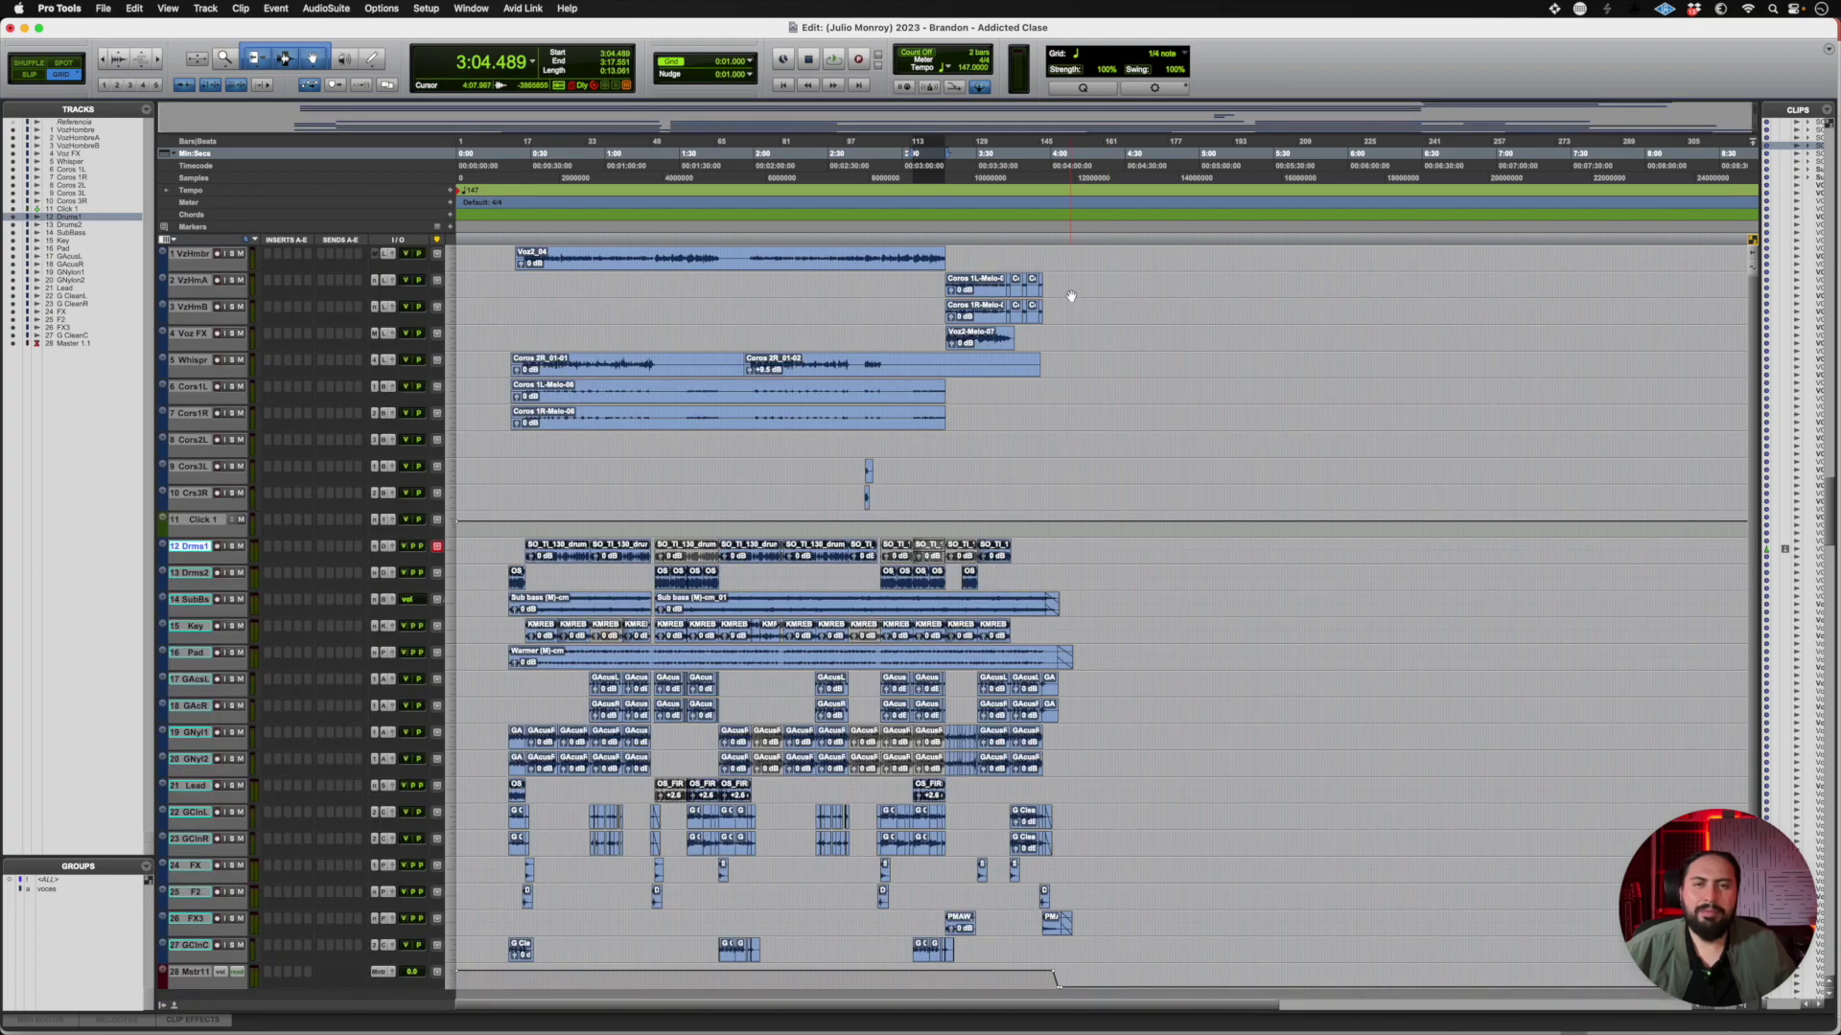
pyautogui.moveTo(1053, 256); pyautogui.dragTo(407, 429)
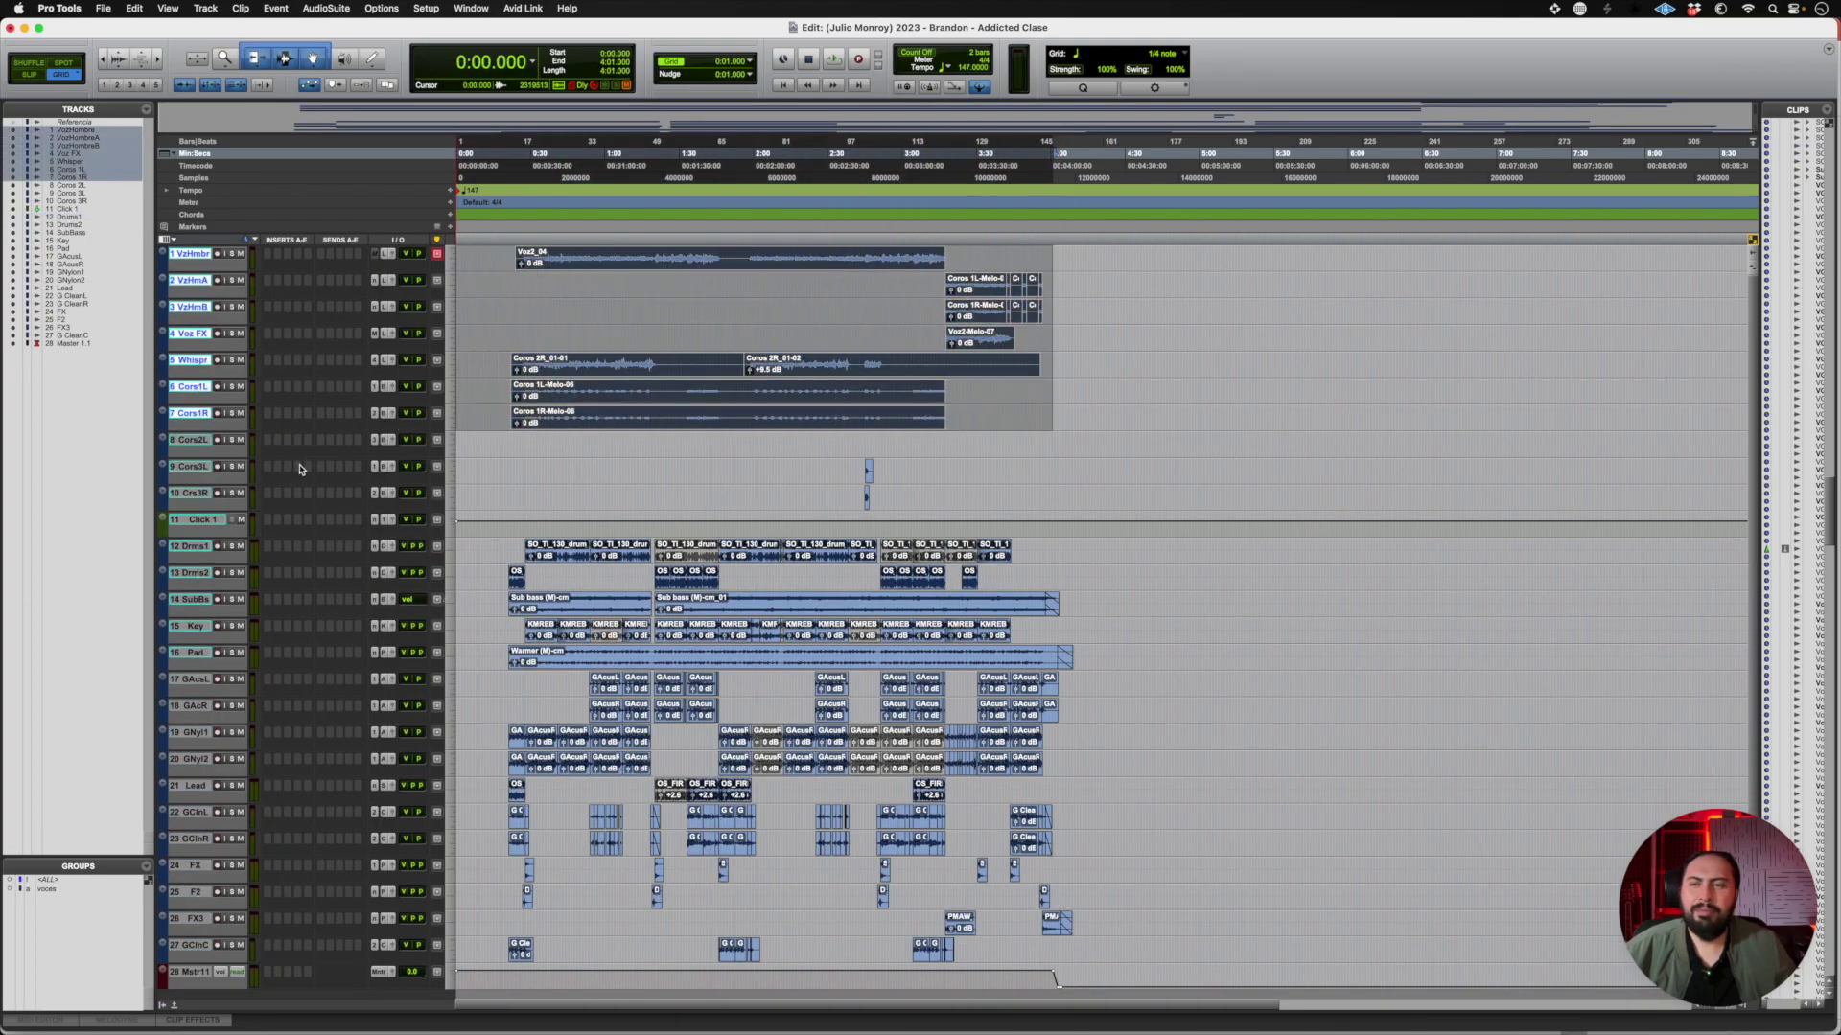
pyautogui.keyDown('shift'); pyautogui.click(195, 494); pyautogui.keyUp('shift')
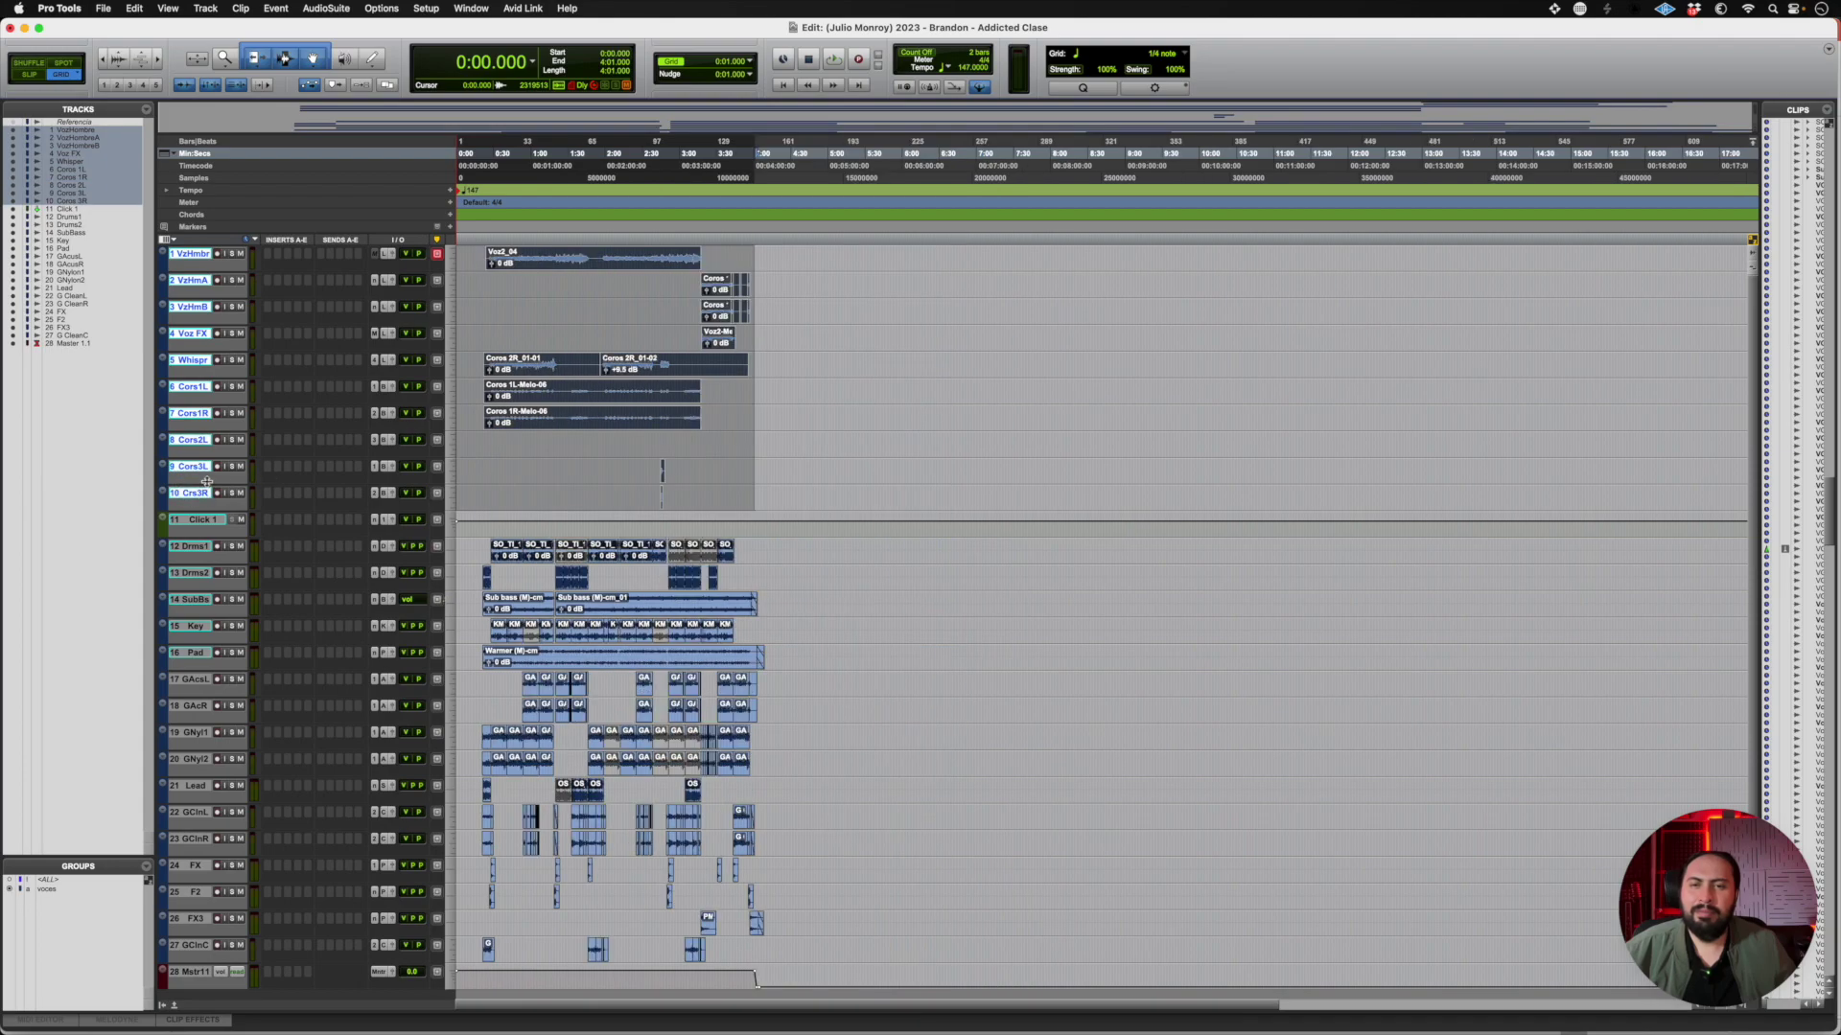
# Delete the empty Coros 2L track
pyautogui.click(192, 441)
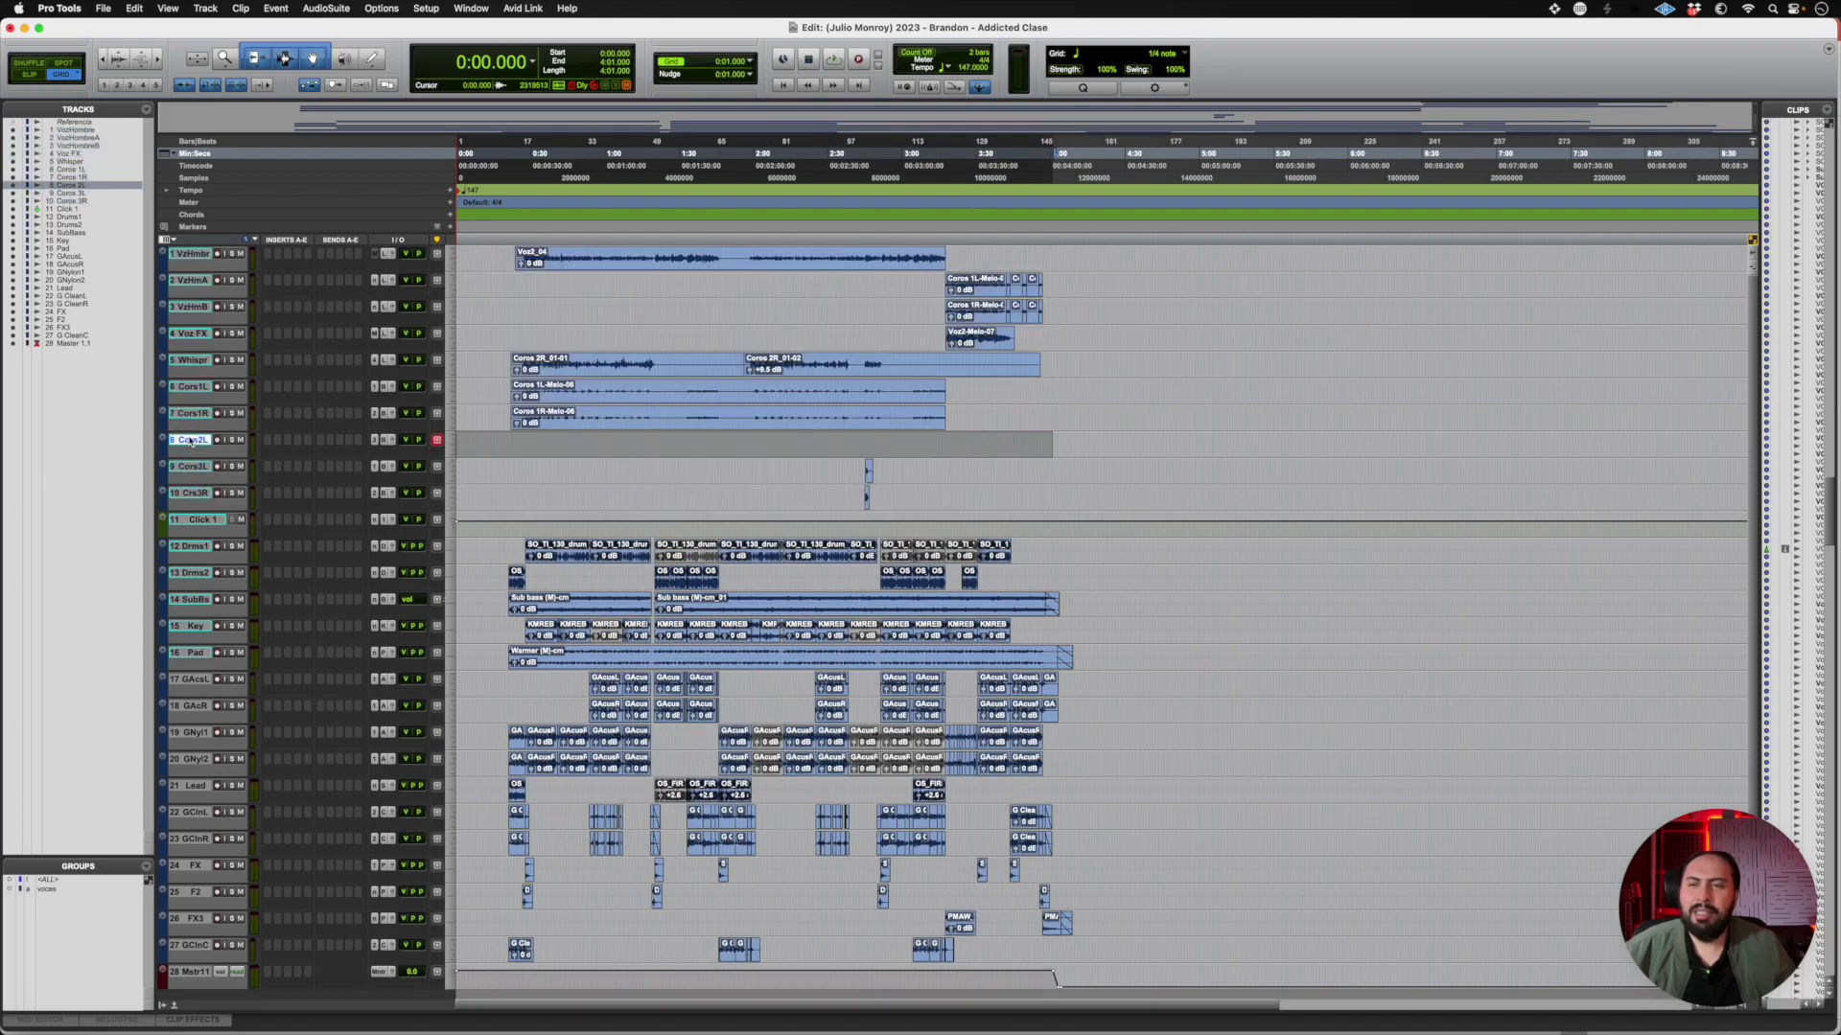
pyautogui.rightClick(192, 441)
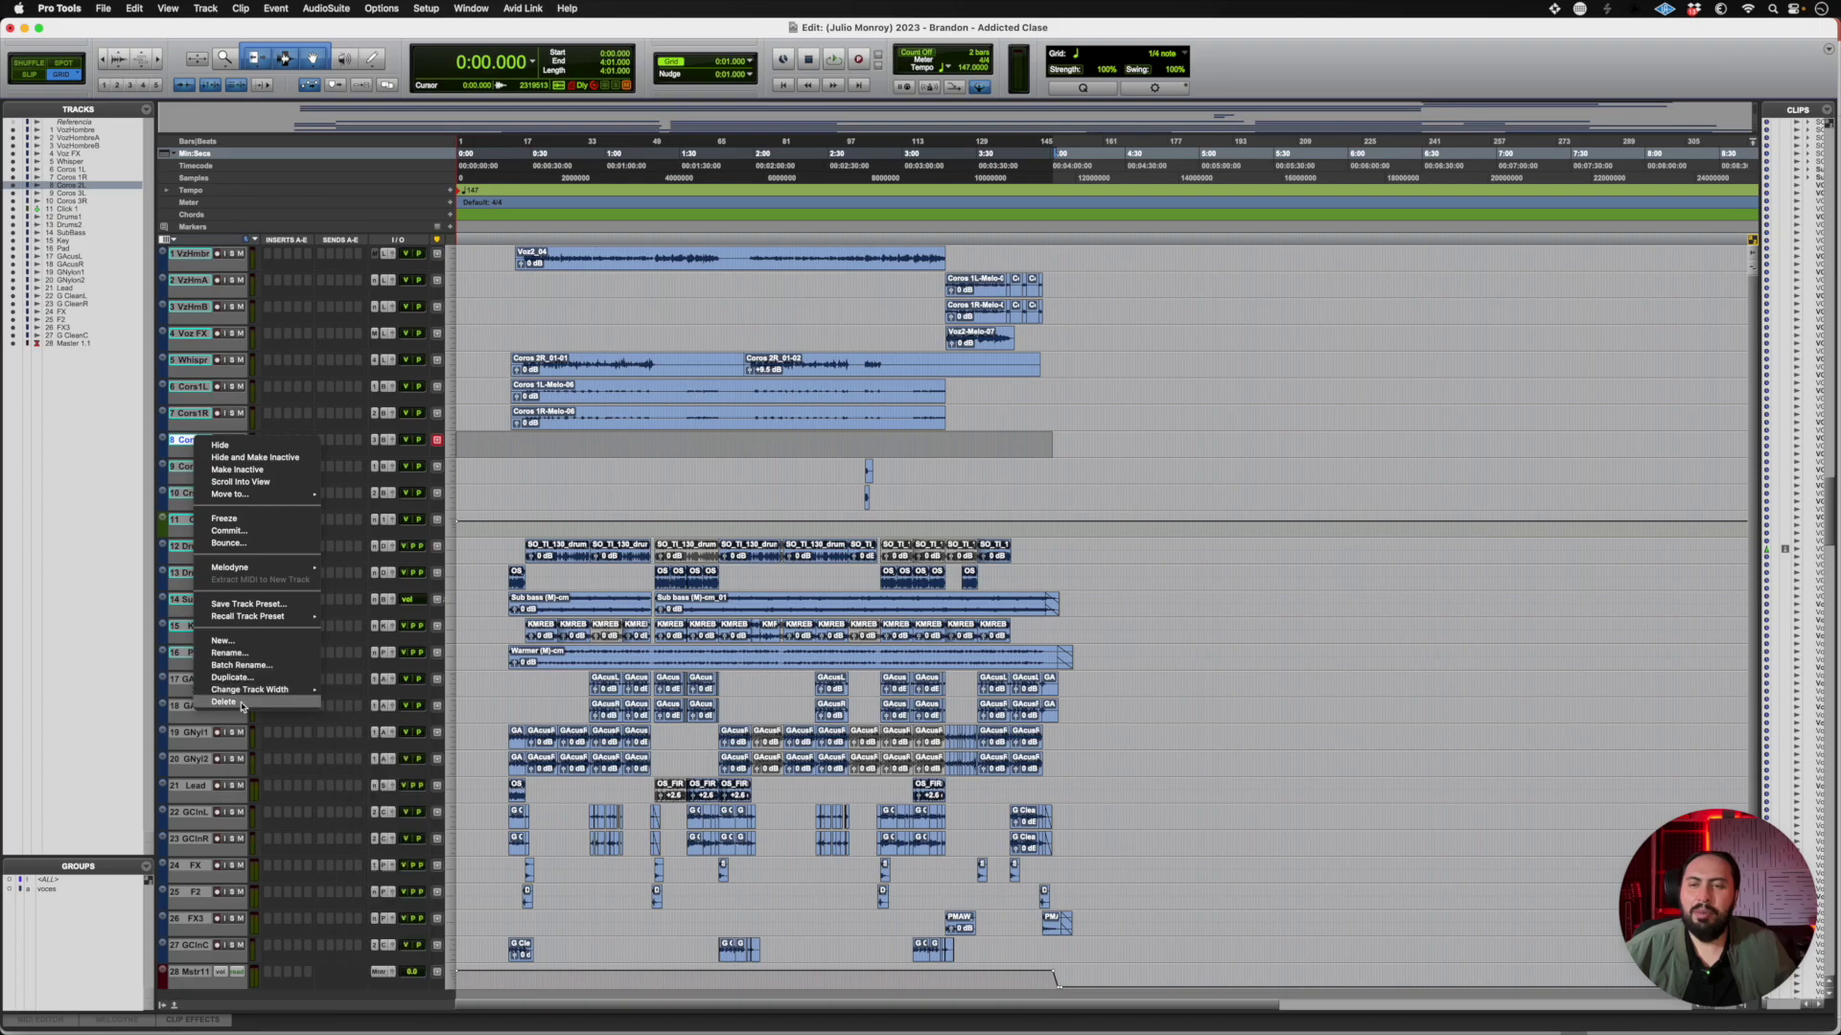
pyautogui.click(189, 473)
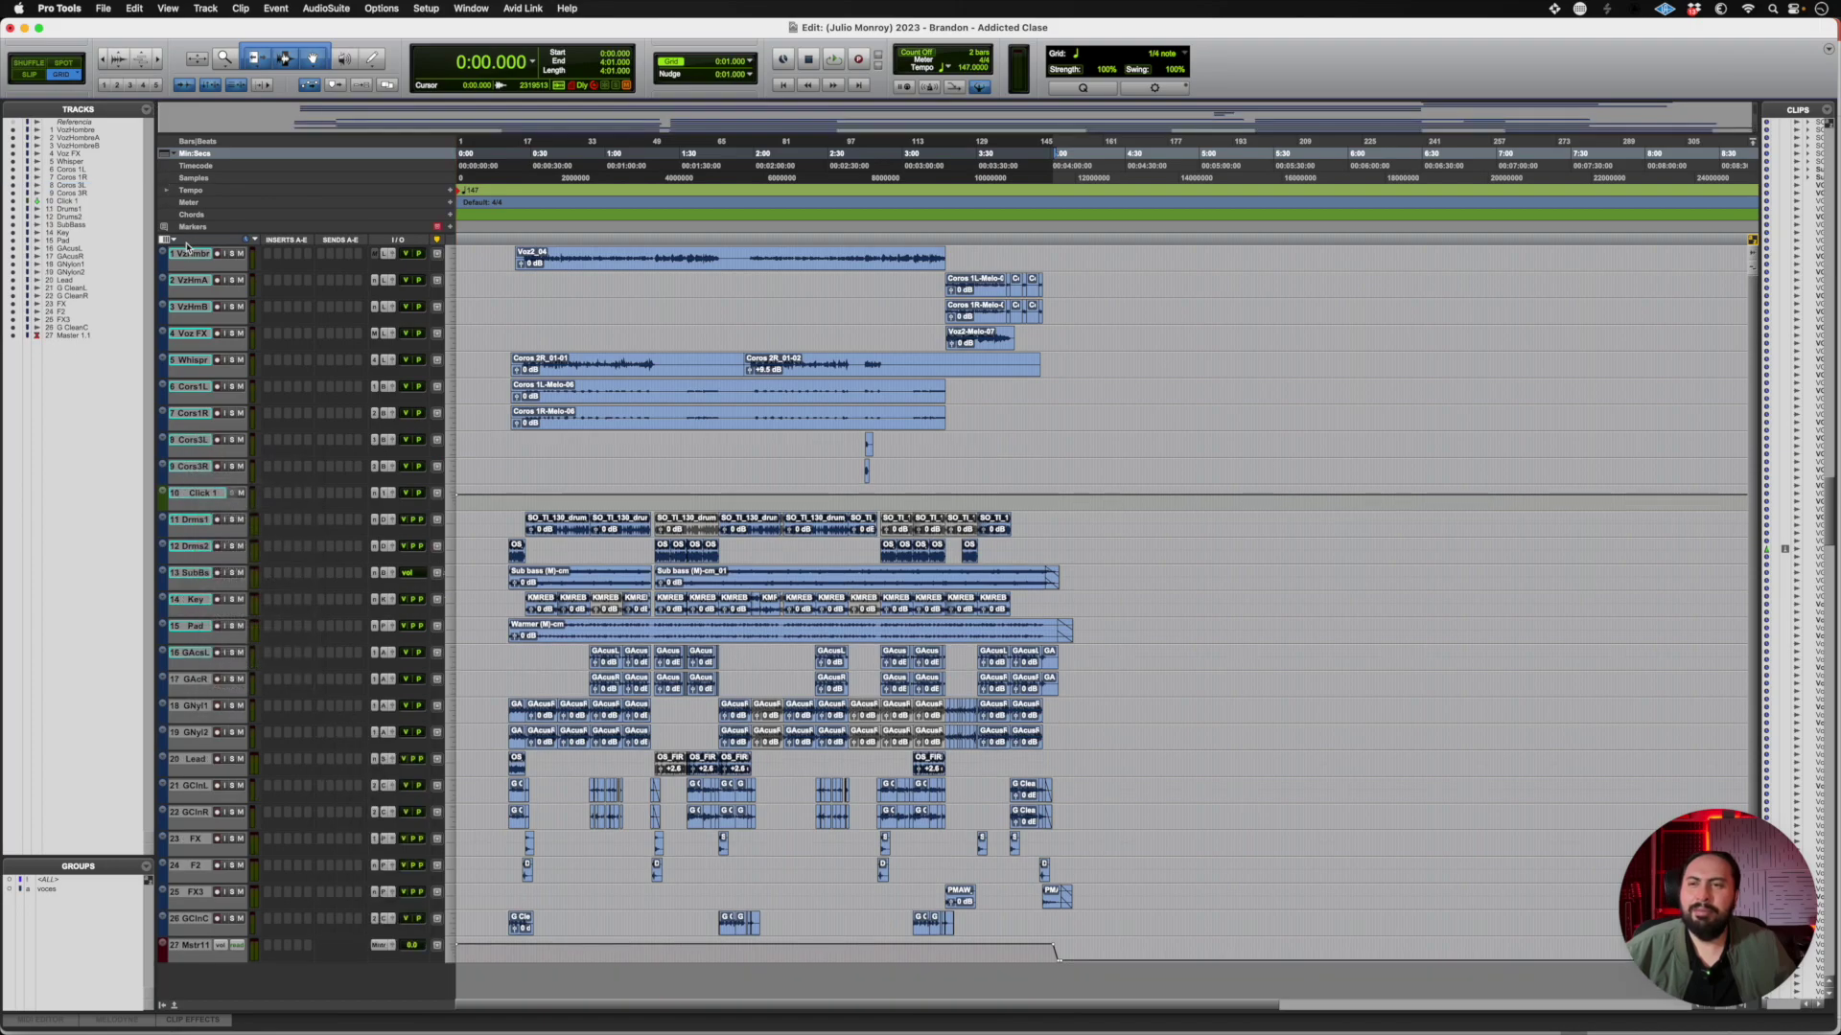
# Select all tracks from VozHombre through G CleanC and extend the selected range to 4:14 so it covers every clip's ending
pyautogui.click(189, 254)
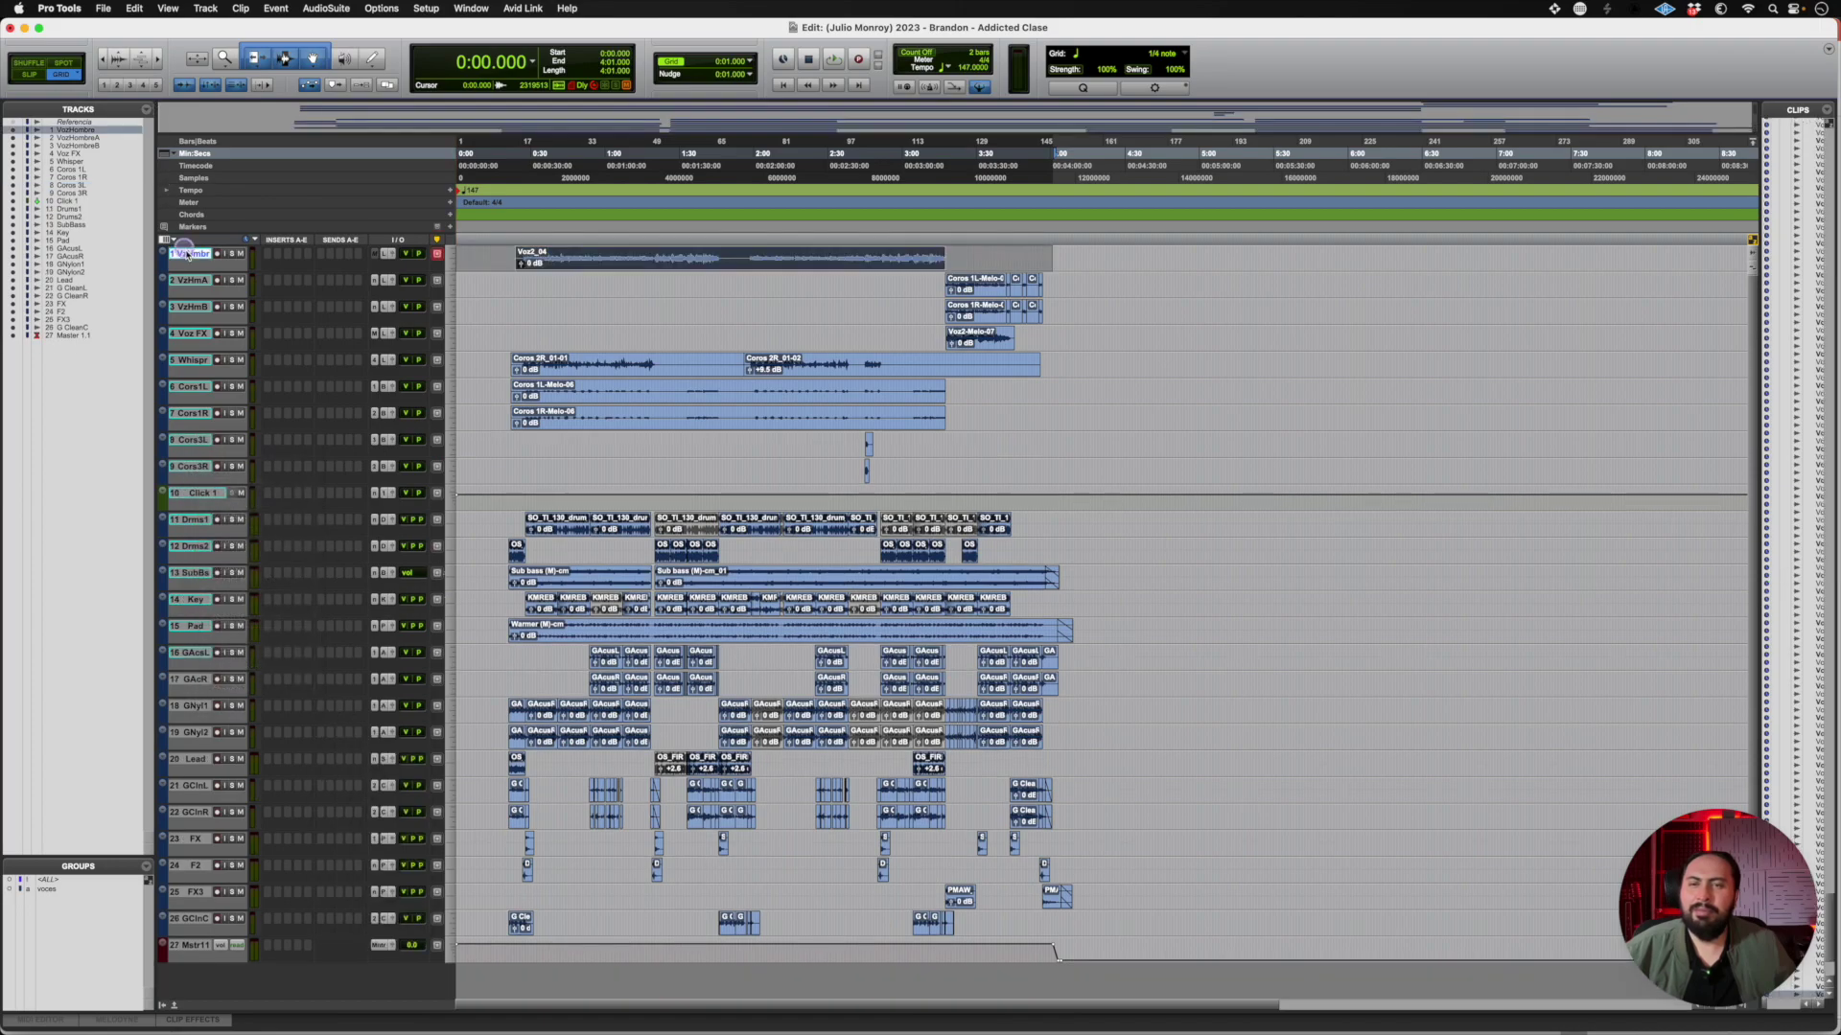
pyautogui.keyDown('shift'); pyautogui.click(195, 918); pyautogui.keyUp('shift')
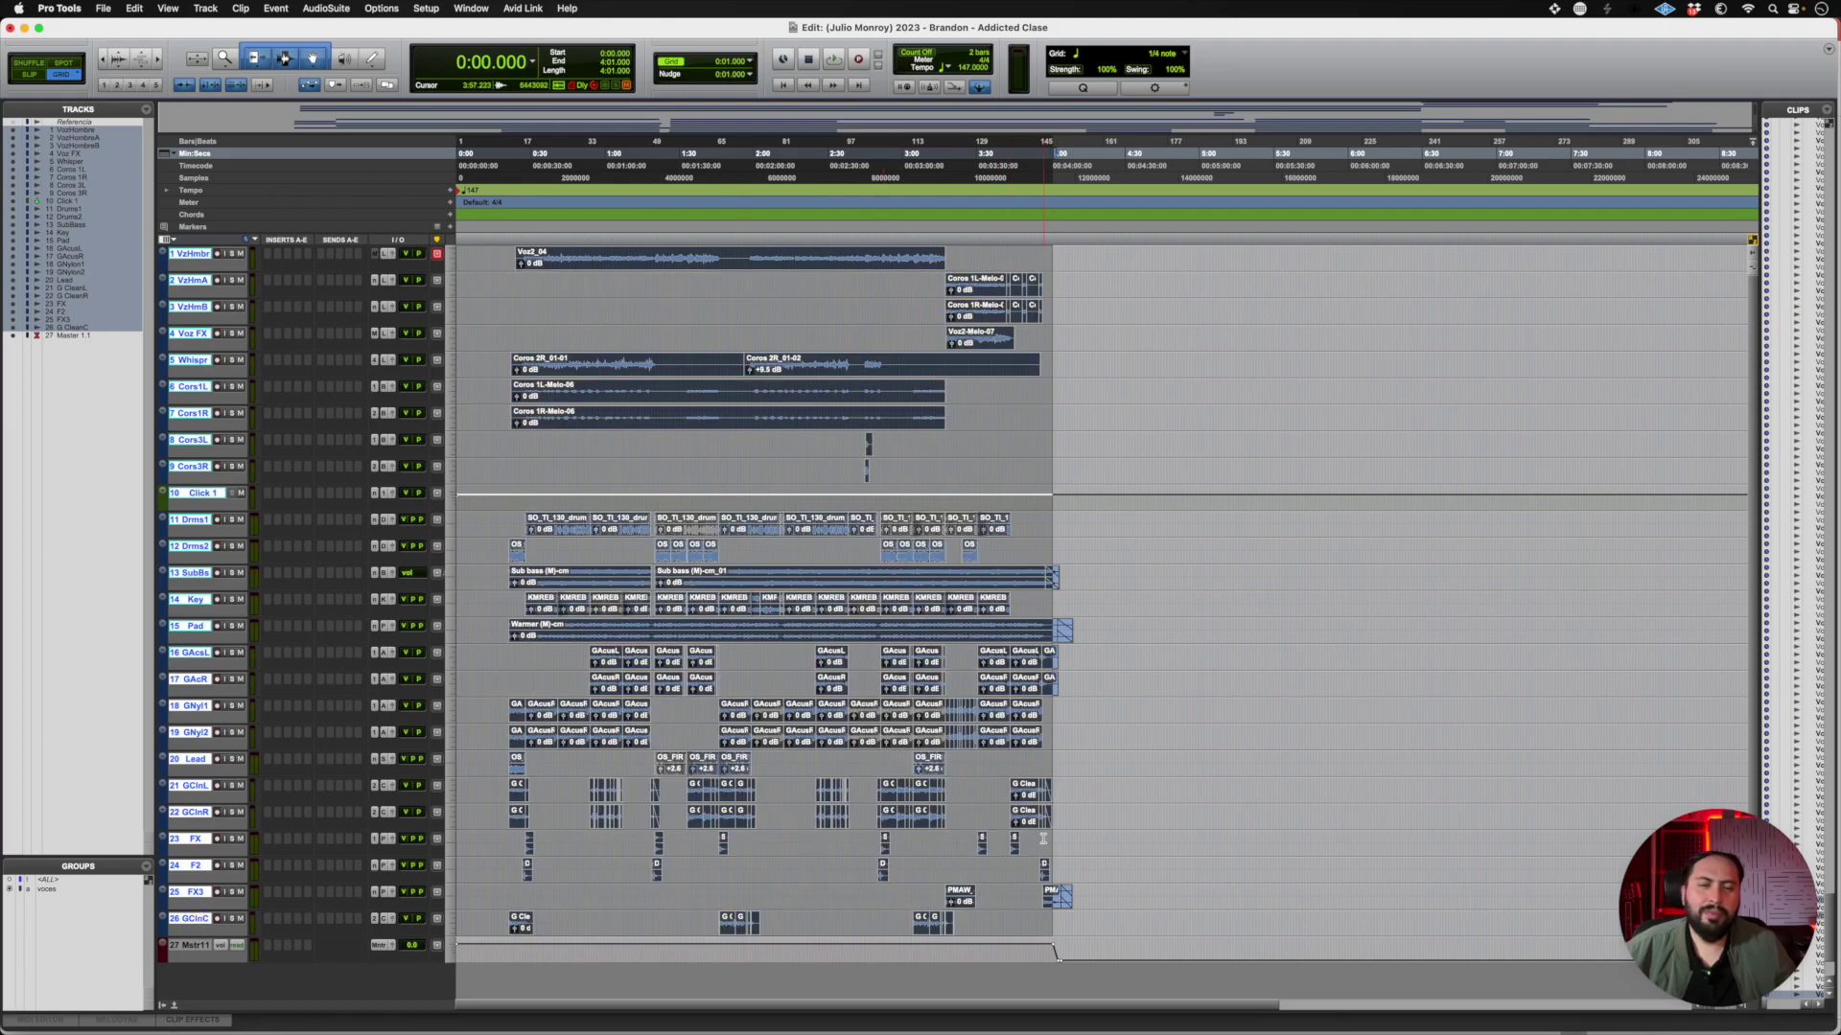
pyautogui.keyDown('shift'); pyautogui.click(1087, 813); pyautogui.keyUp('shift')
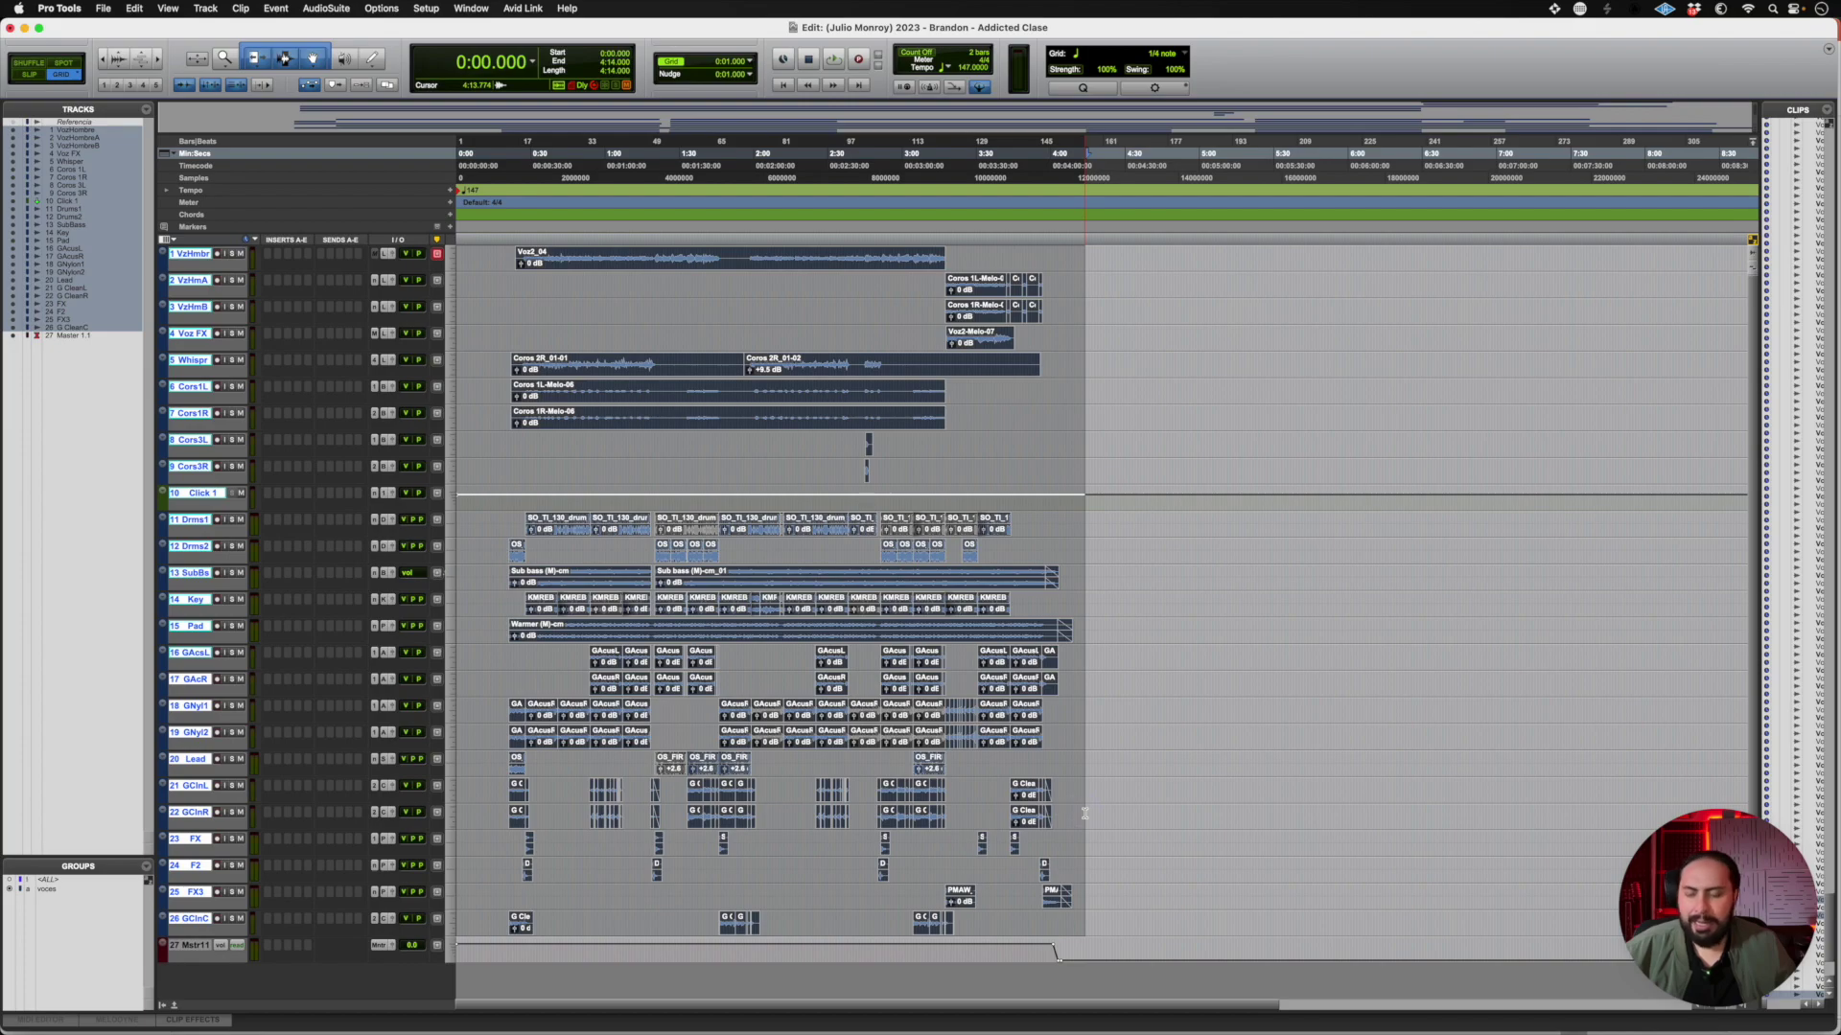
# Examine where the clips begin on each track near the start of the song, at close range and across the arrangement
pyautogui.press('super+bracketright')
pyautogui.press('super+bracketright')
pyautogui.press('super+bracketright')
pyautogui.press('super+bracketright')
pyautogui.press('super+bracketright')
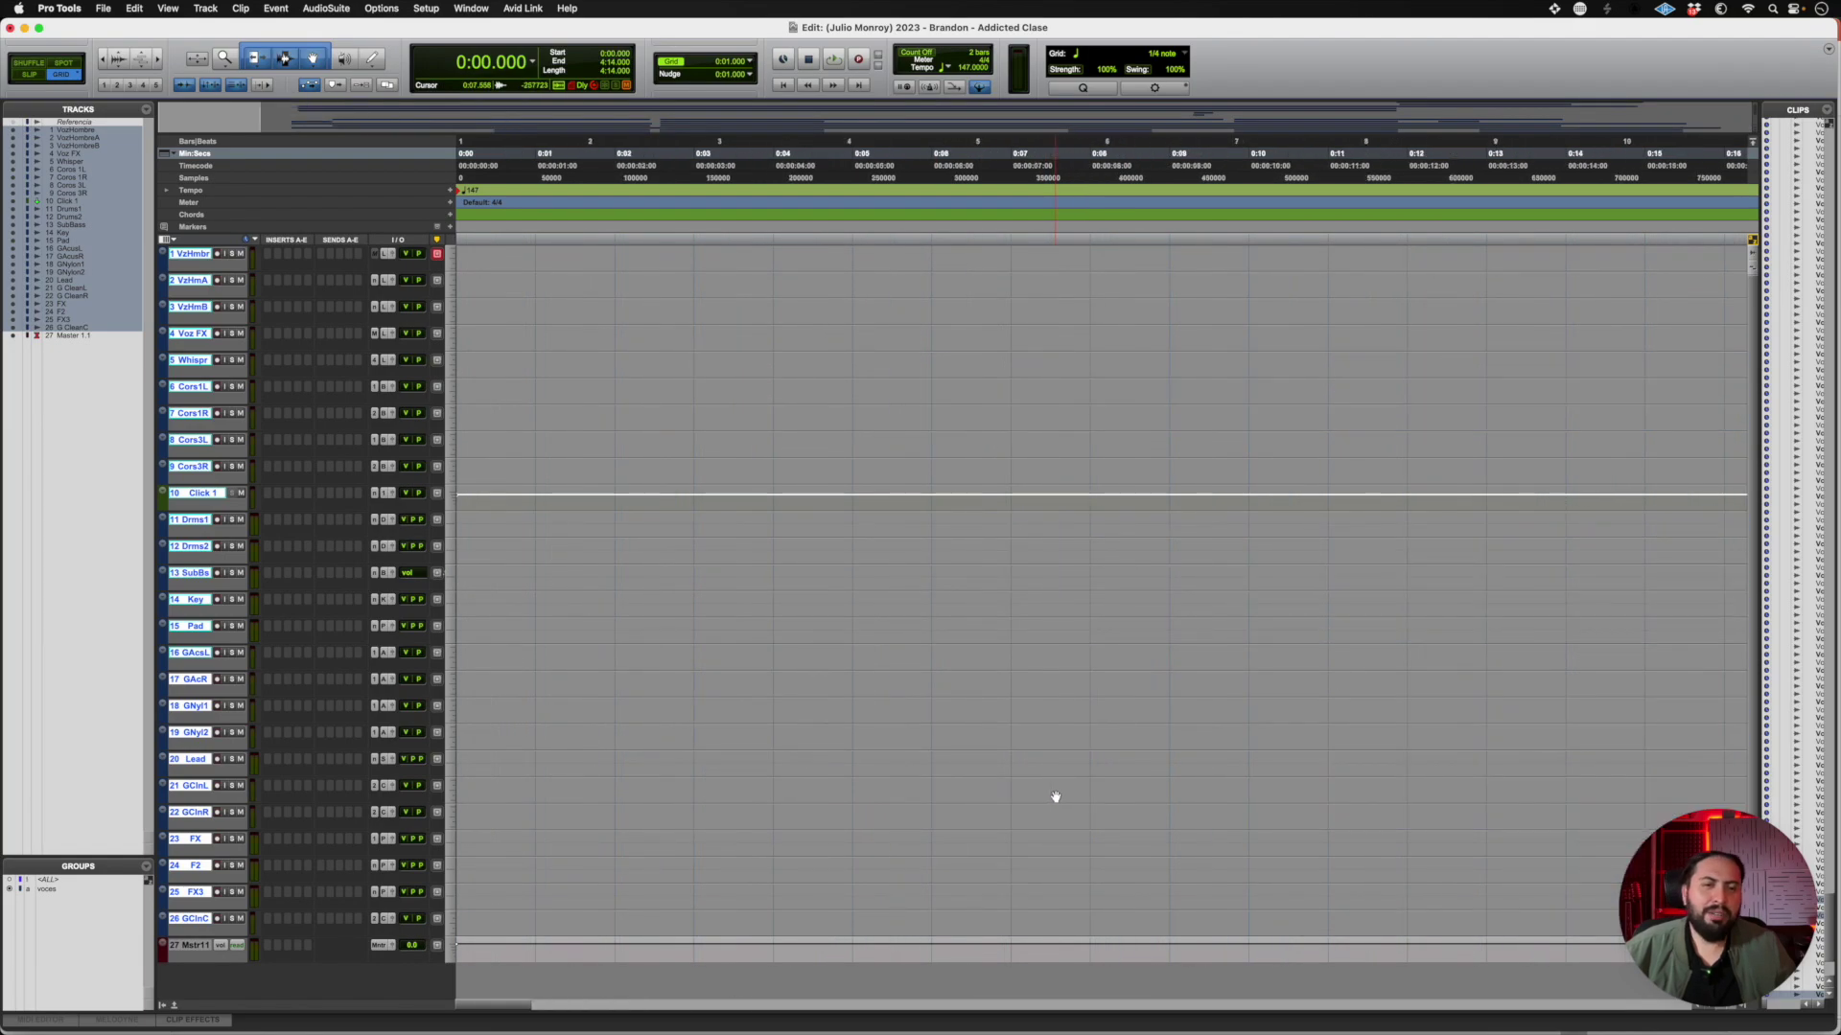
pyautogui.hscroll(10, 1055, 798)
pyautogui.hscroll(7, 1055, 798)
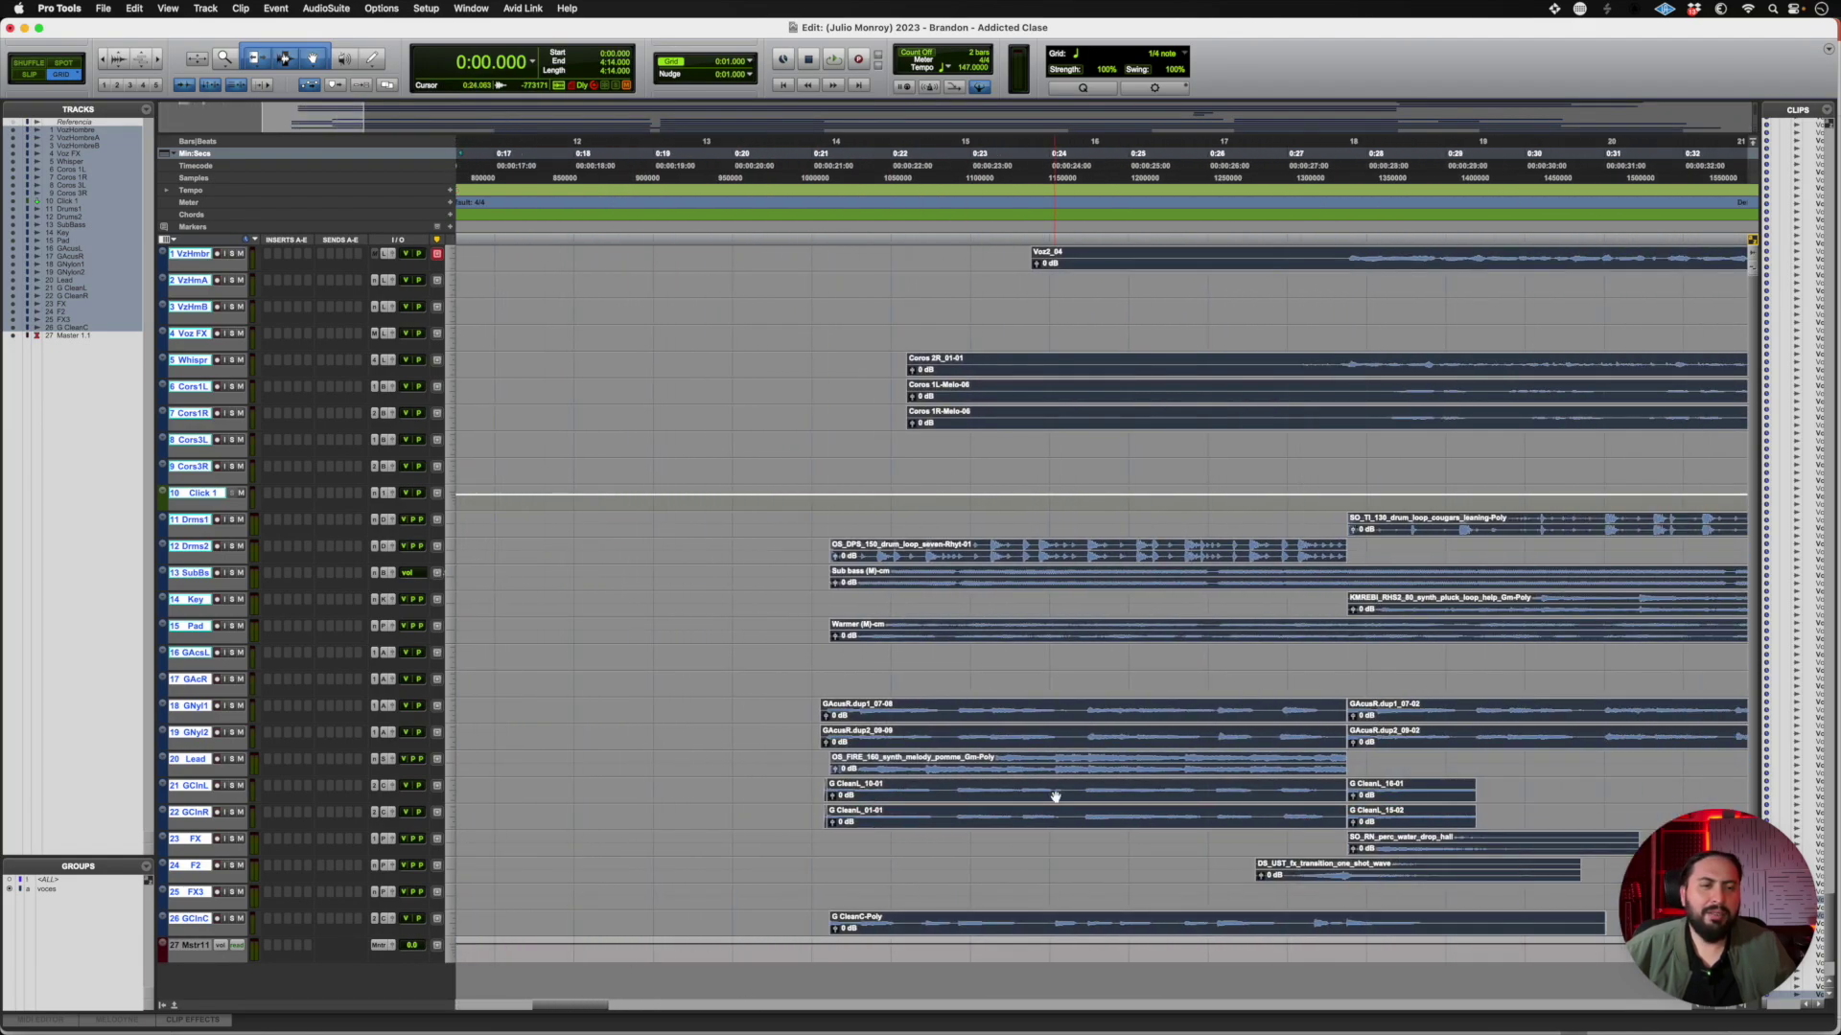
pyautogui.press('super+bracketright')
pyautogui.press('super+bracketright')
pyautogui.hscroll(-4, 1056, 797)
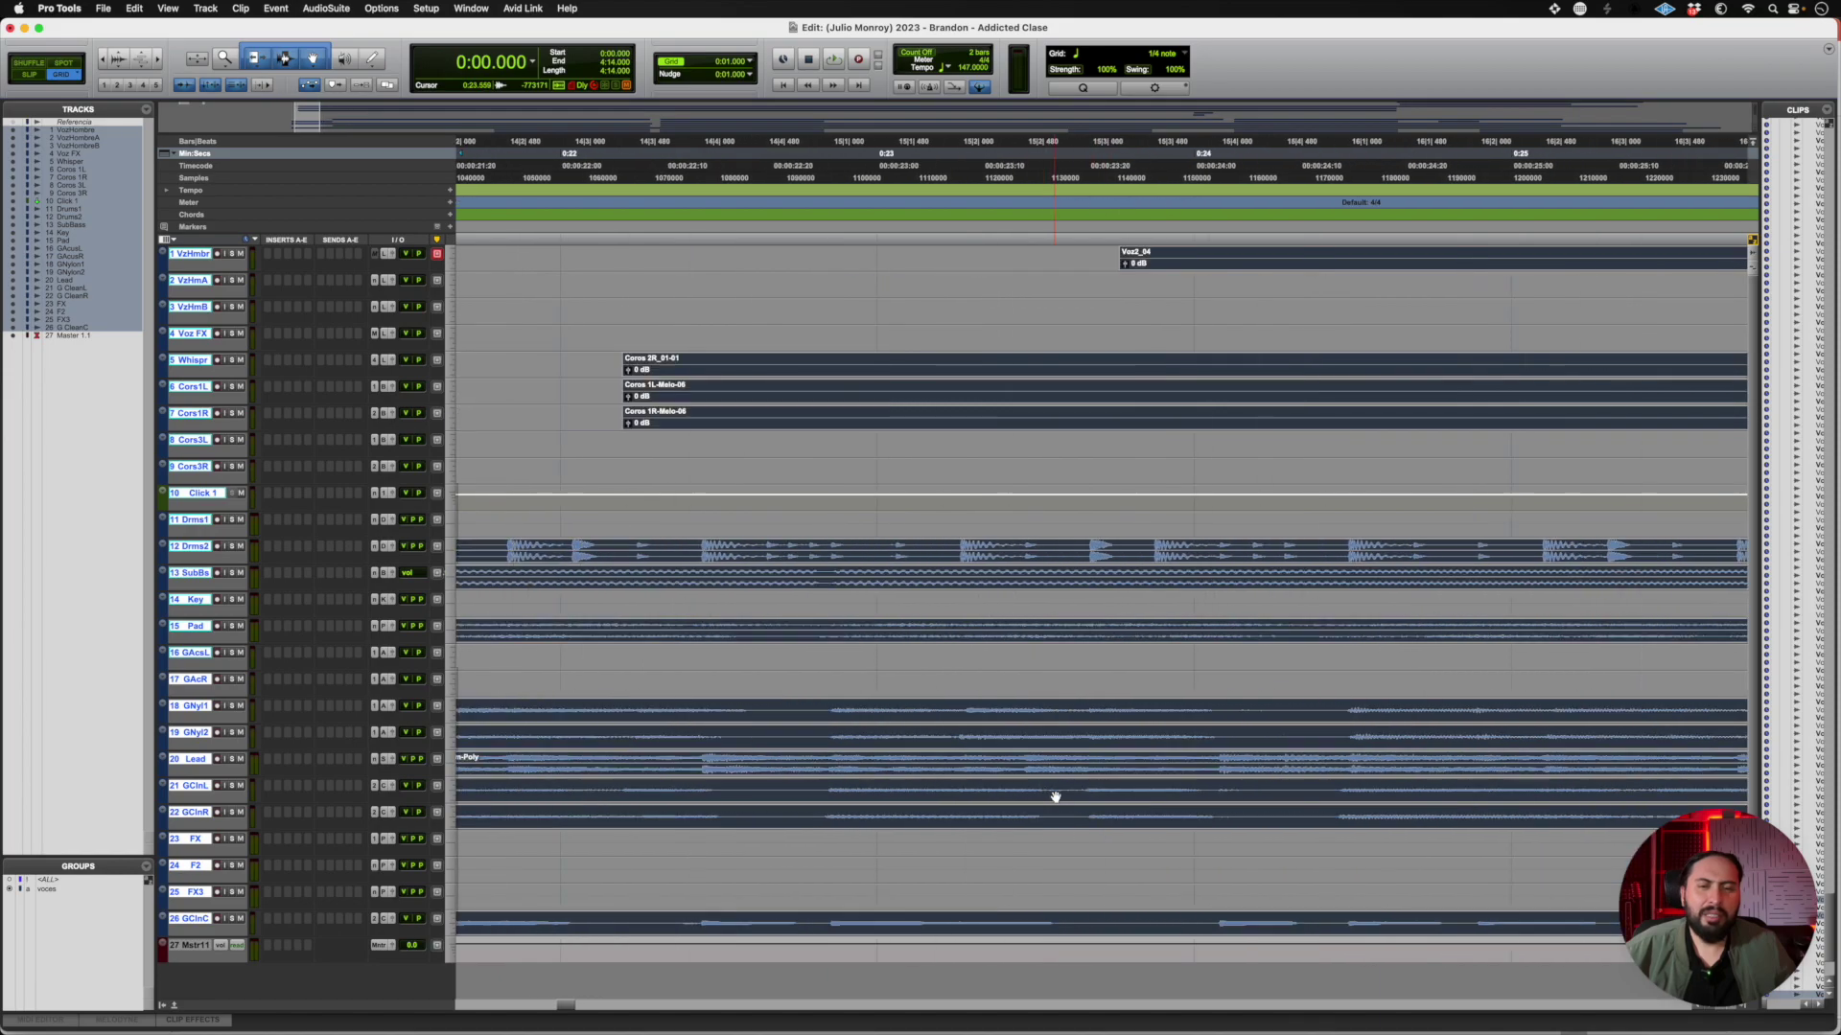
pyautogui.press('super+bracketleft')
pyautogui.press('super+bracketleft')
pyautogui.press('super+bracketleft')
pyautogui.press('super+bracketleft')
pyautogui.press('super+bracketleft')
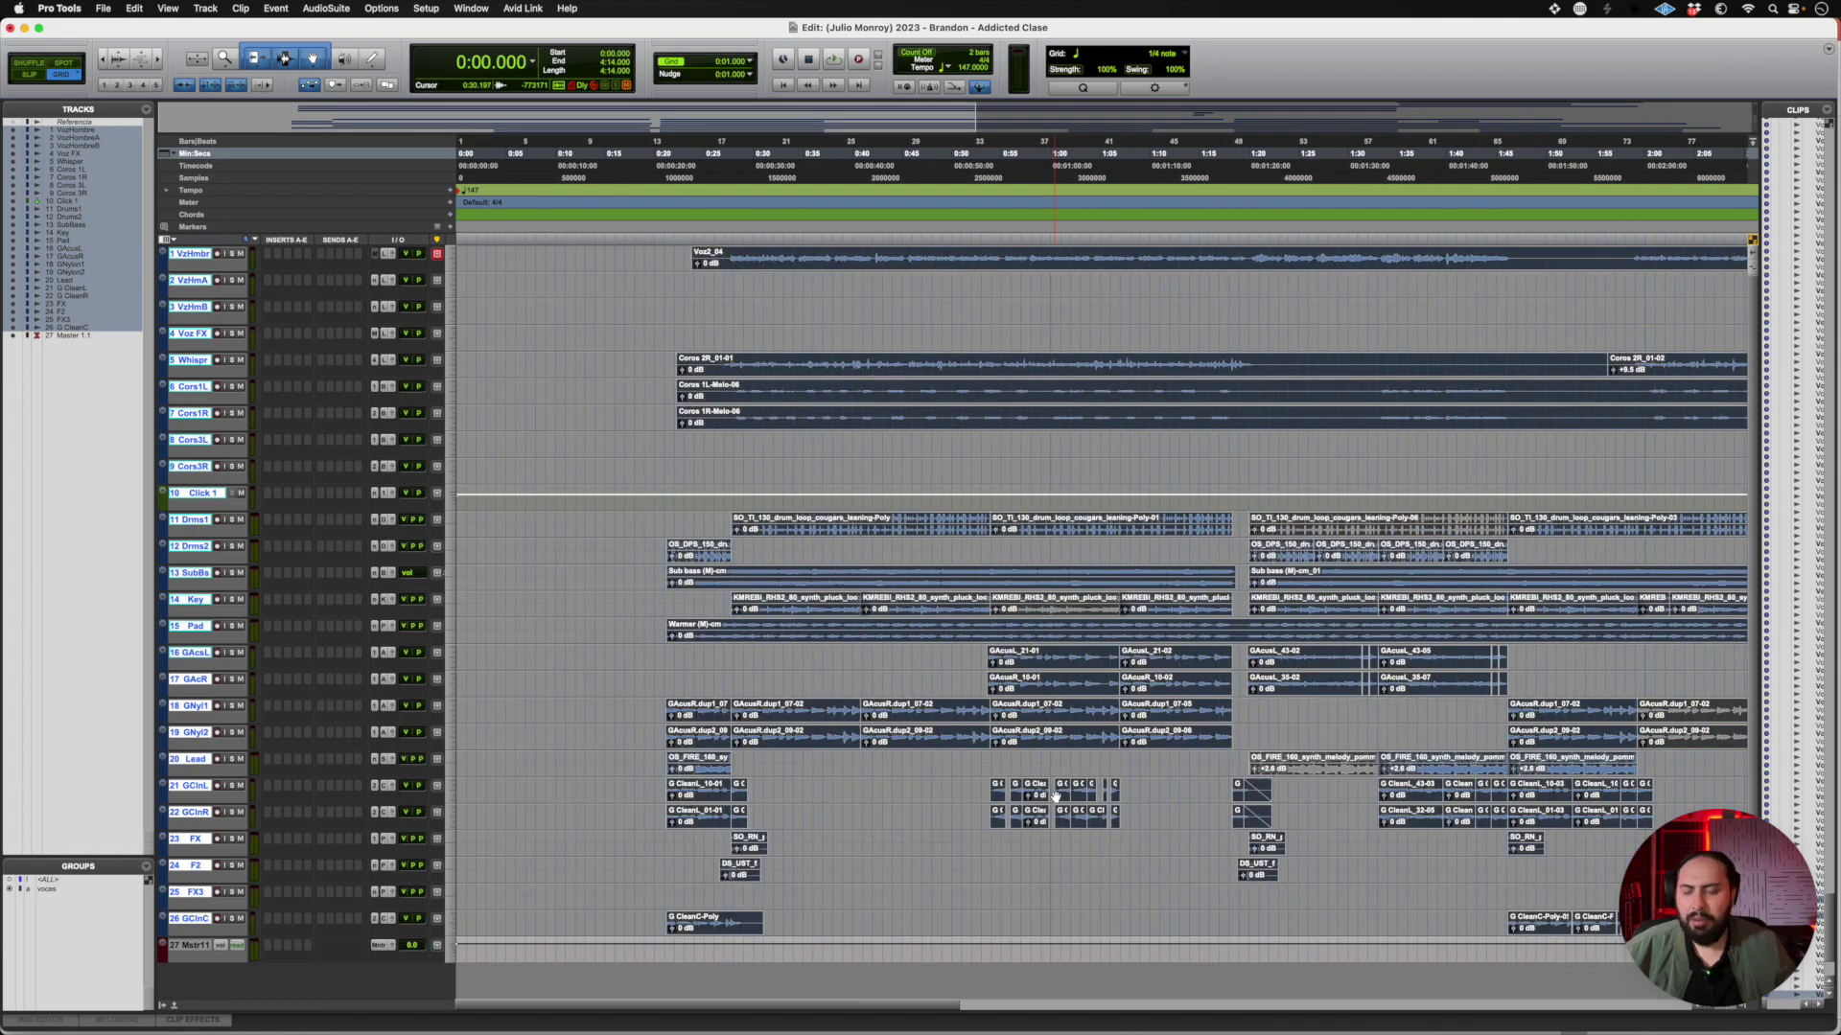
pyautogui.press('super+bracketleft')
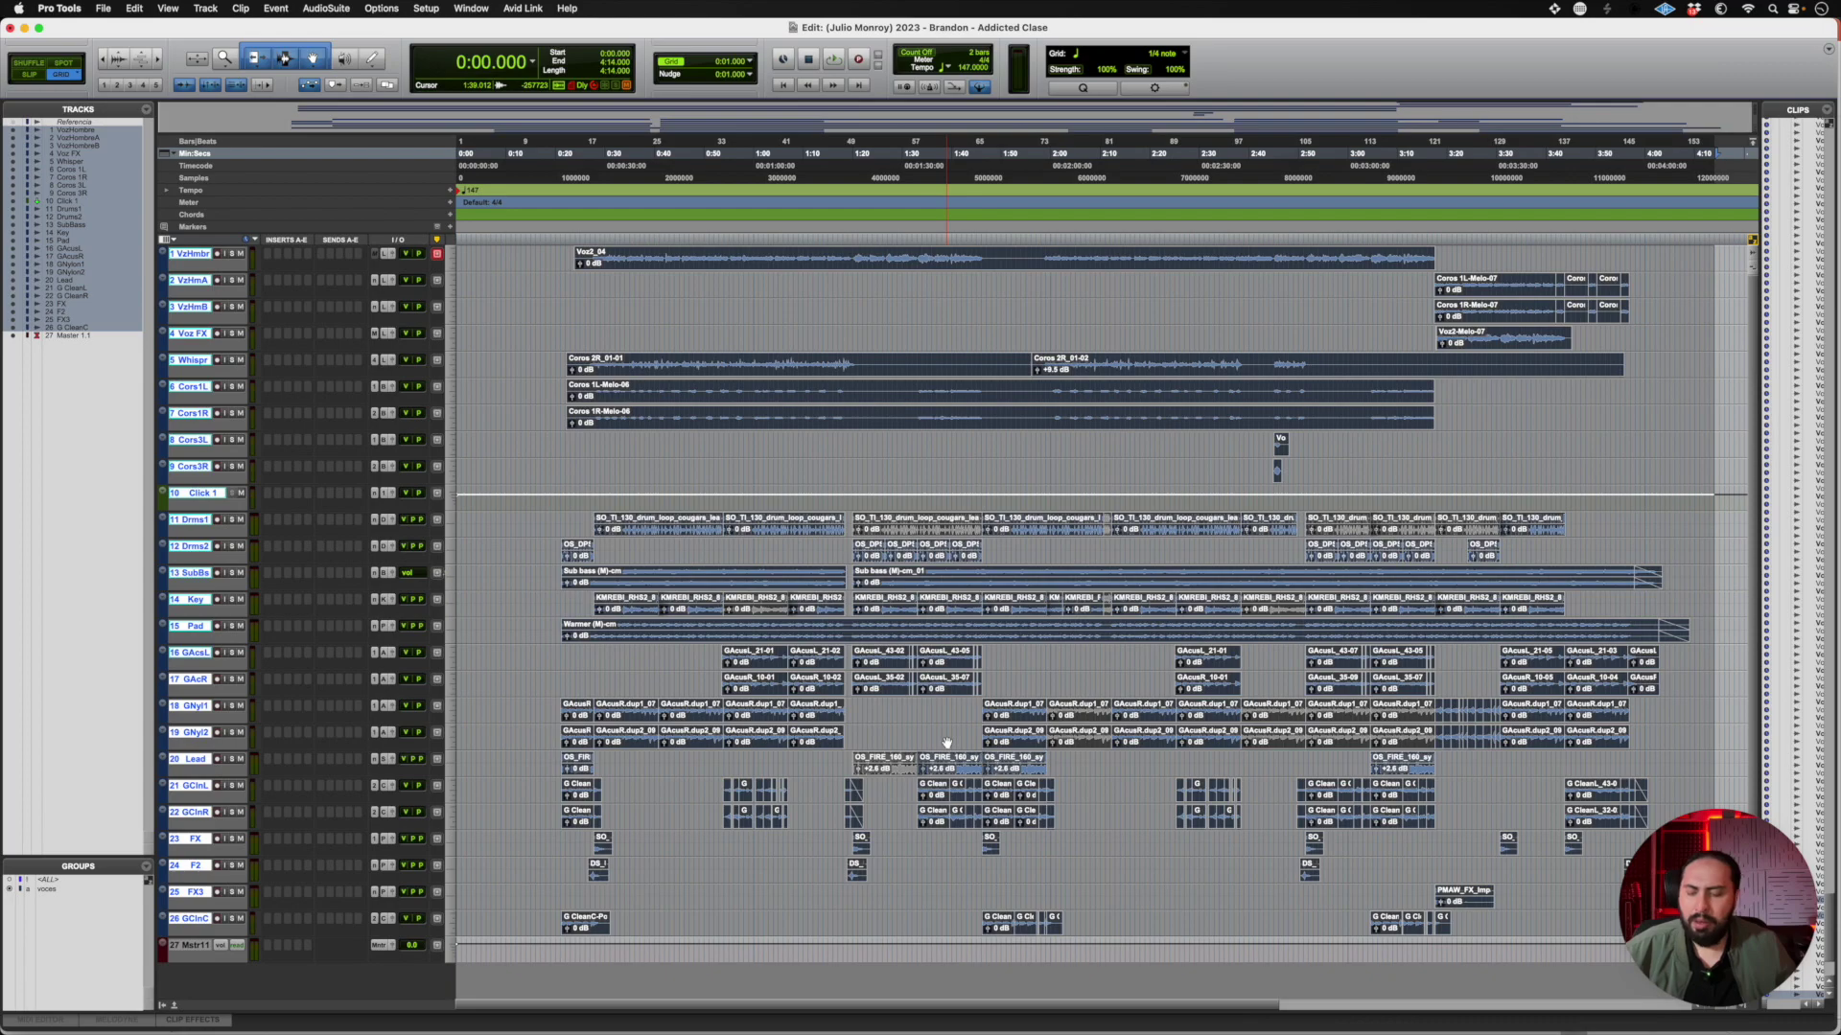
# Apply batch fades to the selected clips, creating new pre-splice equal-power crossfades and new fade-outs
pyautogui.press('super+f')
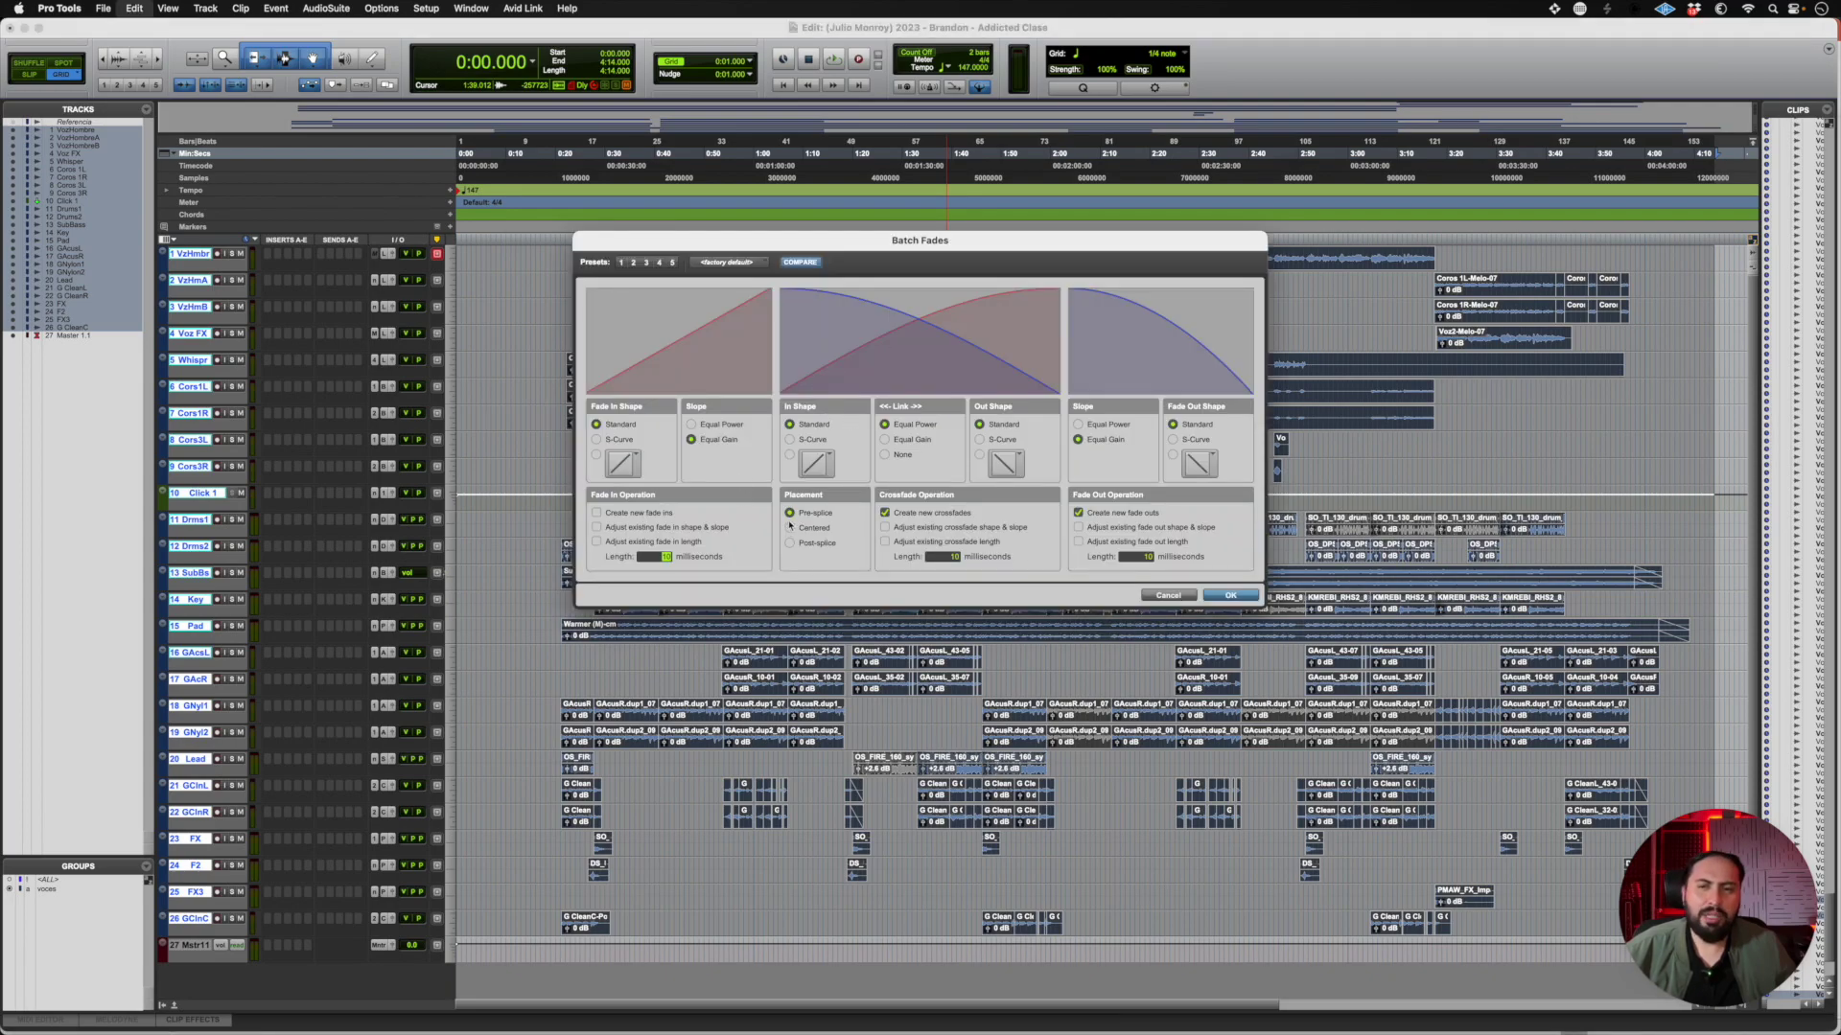
pyautogui.click(939, 558)
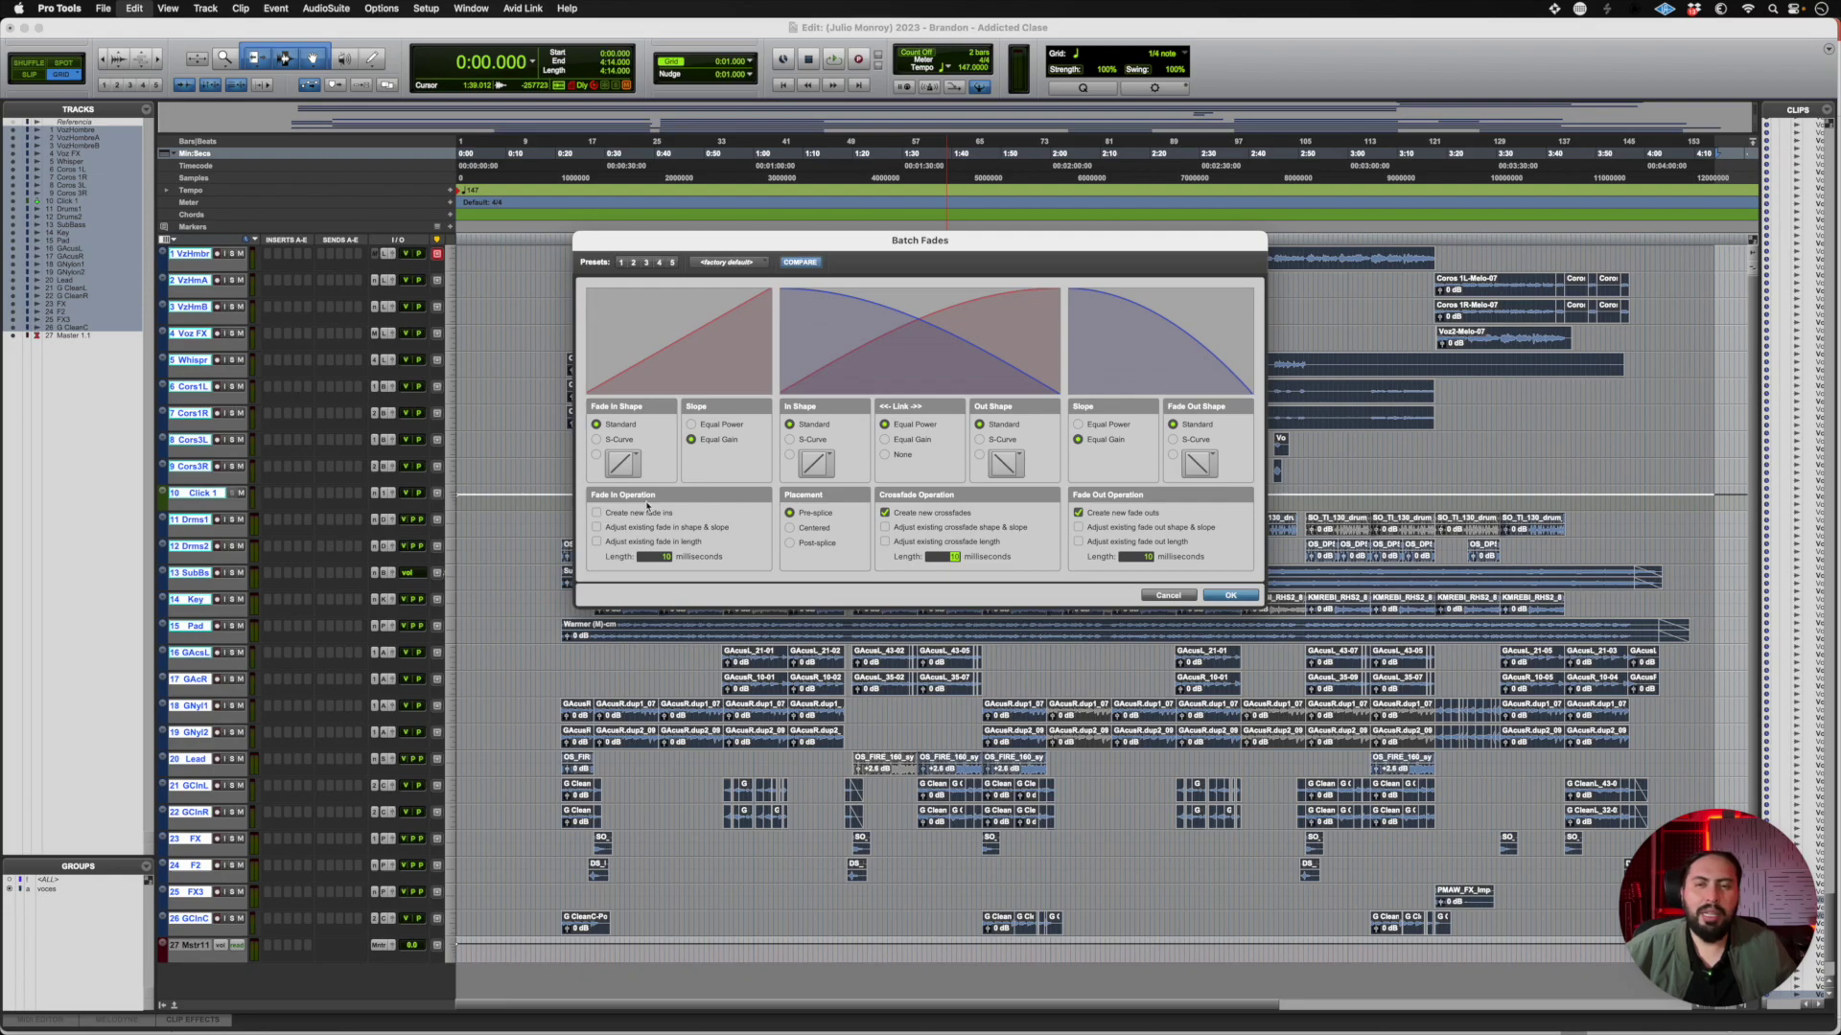
pyautogui.click(1216, 595)
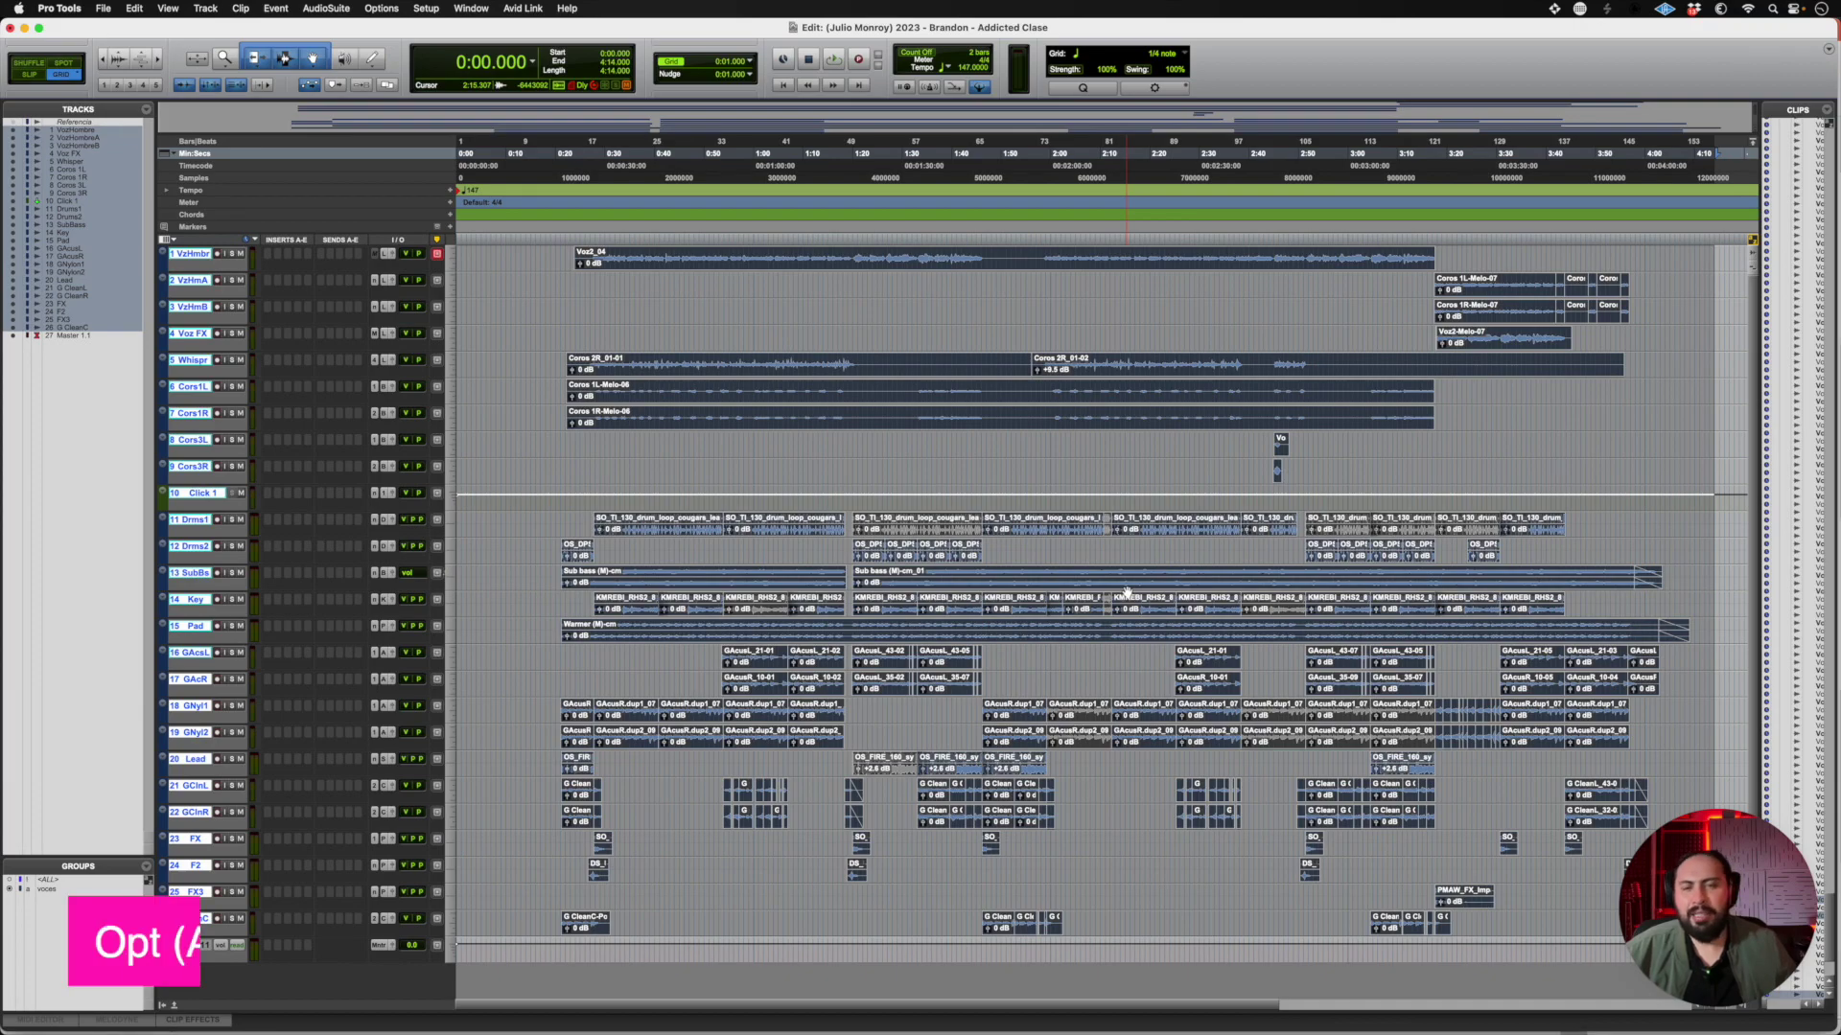
# Consolidate the selected range into one continuous clip per track and check the resulting Drums1, SubBass and VozHombre clips
pyautogui.hotkey('alt', 'shift', '3')
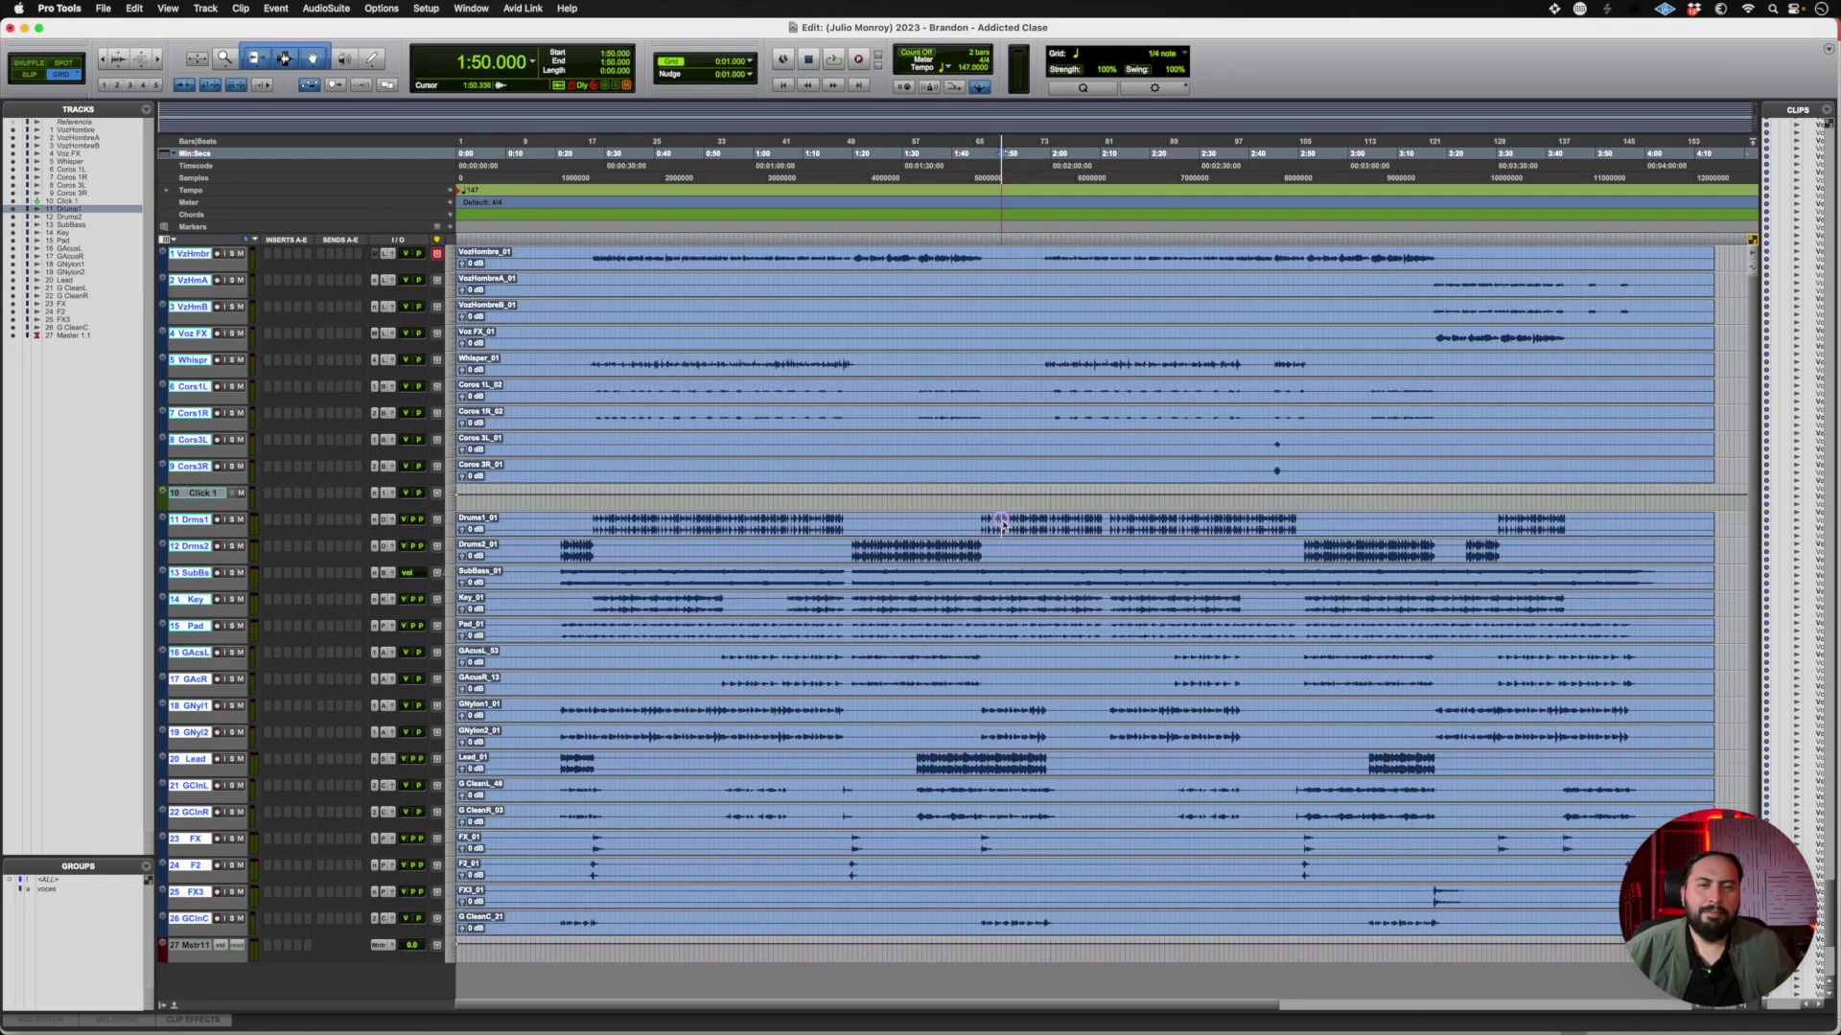
pyautogui.click(1001, 523)
pyautogui.press('super+bracketleft')
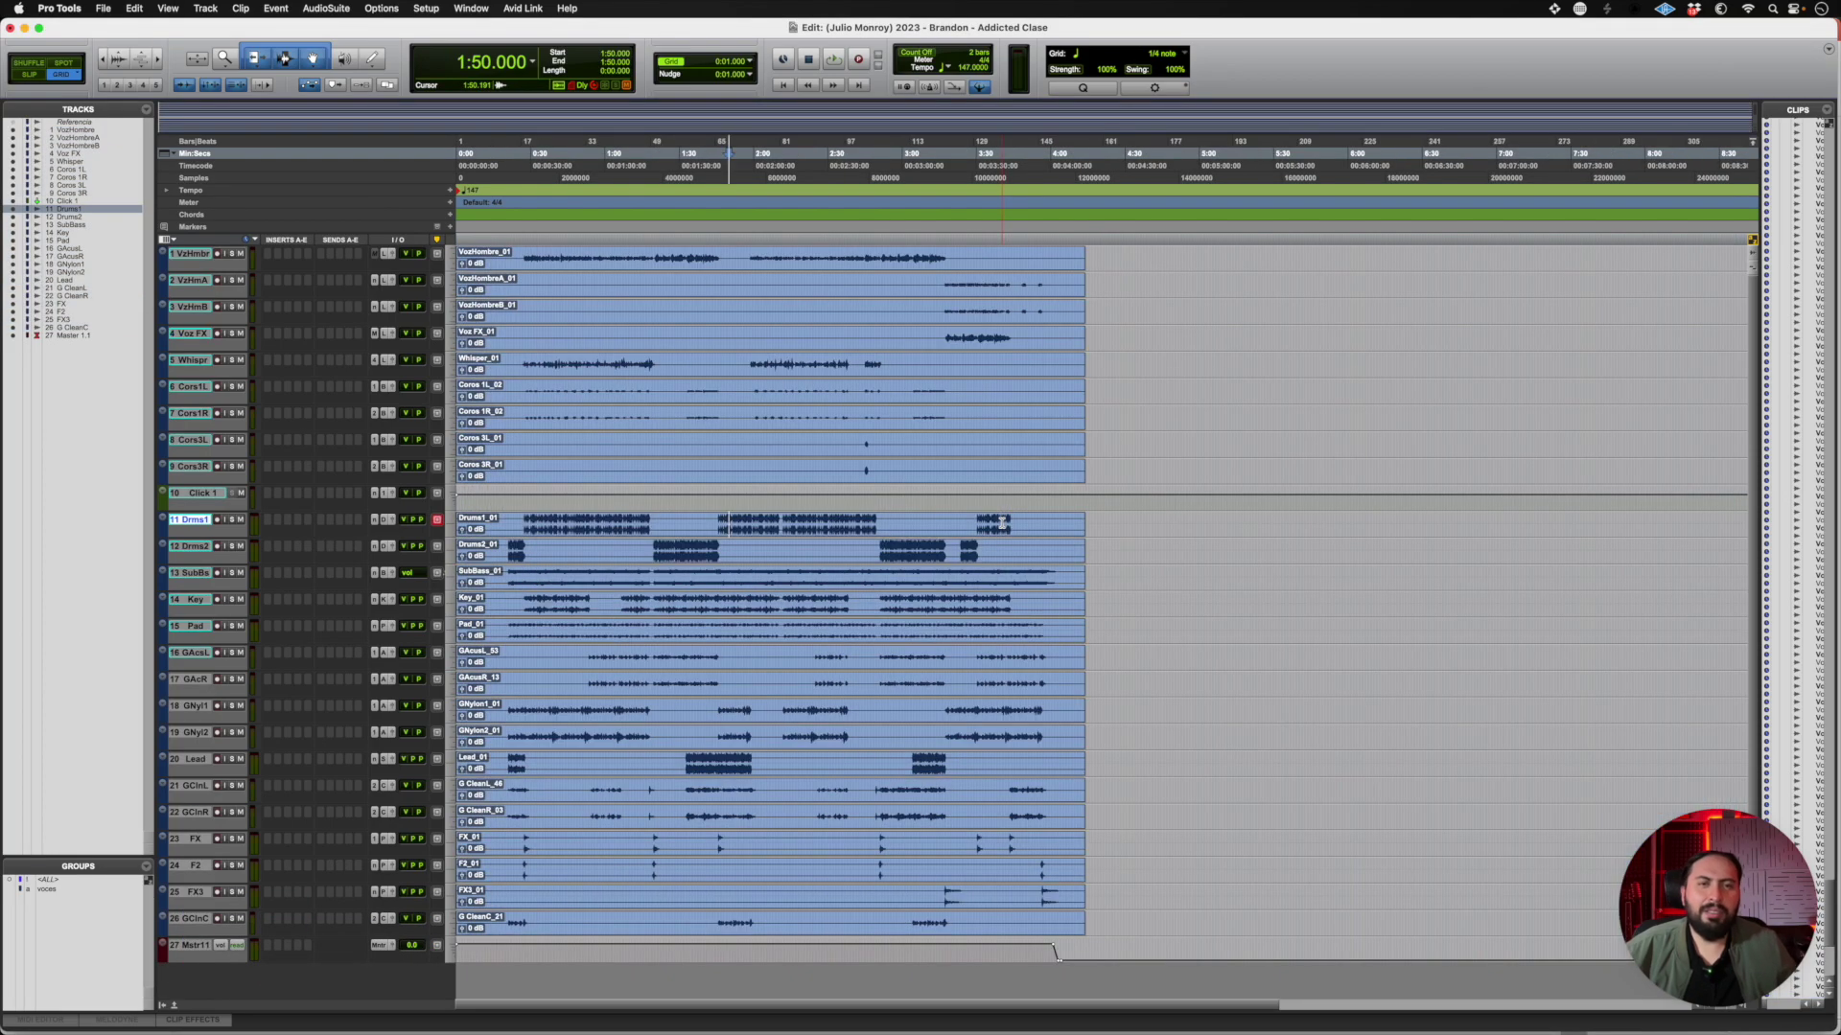
pyautogui.press('super+bracketright')
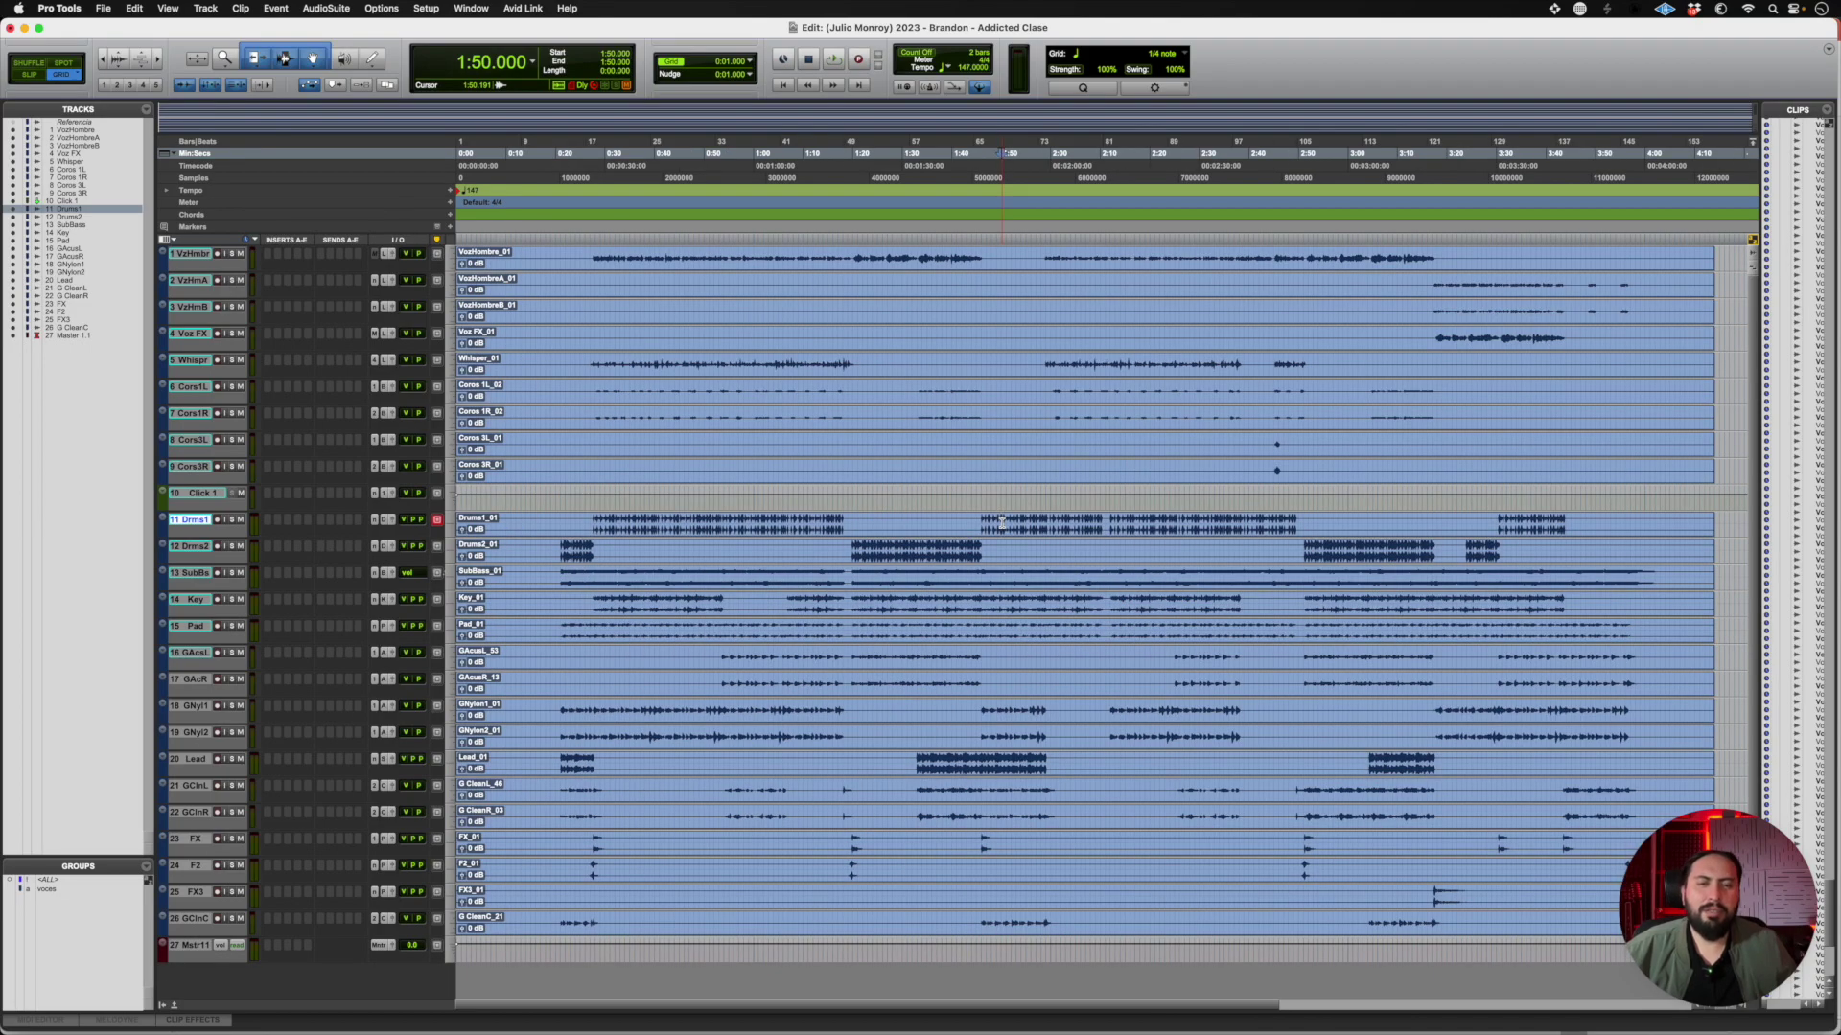
pyautogui.click(921, 586)
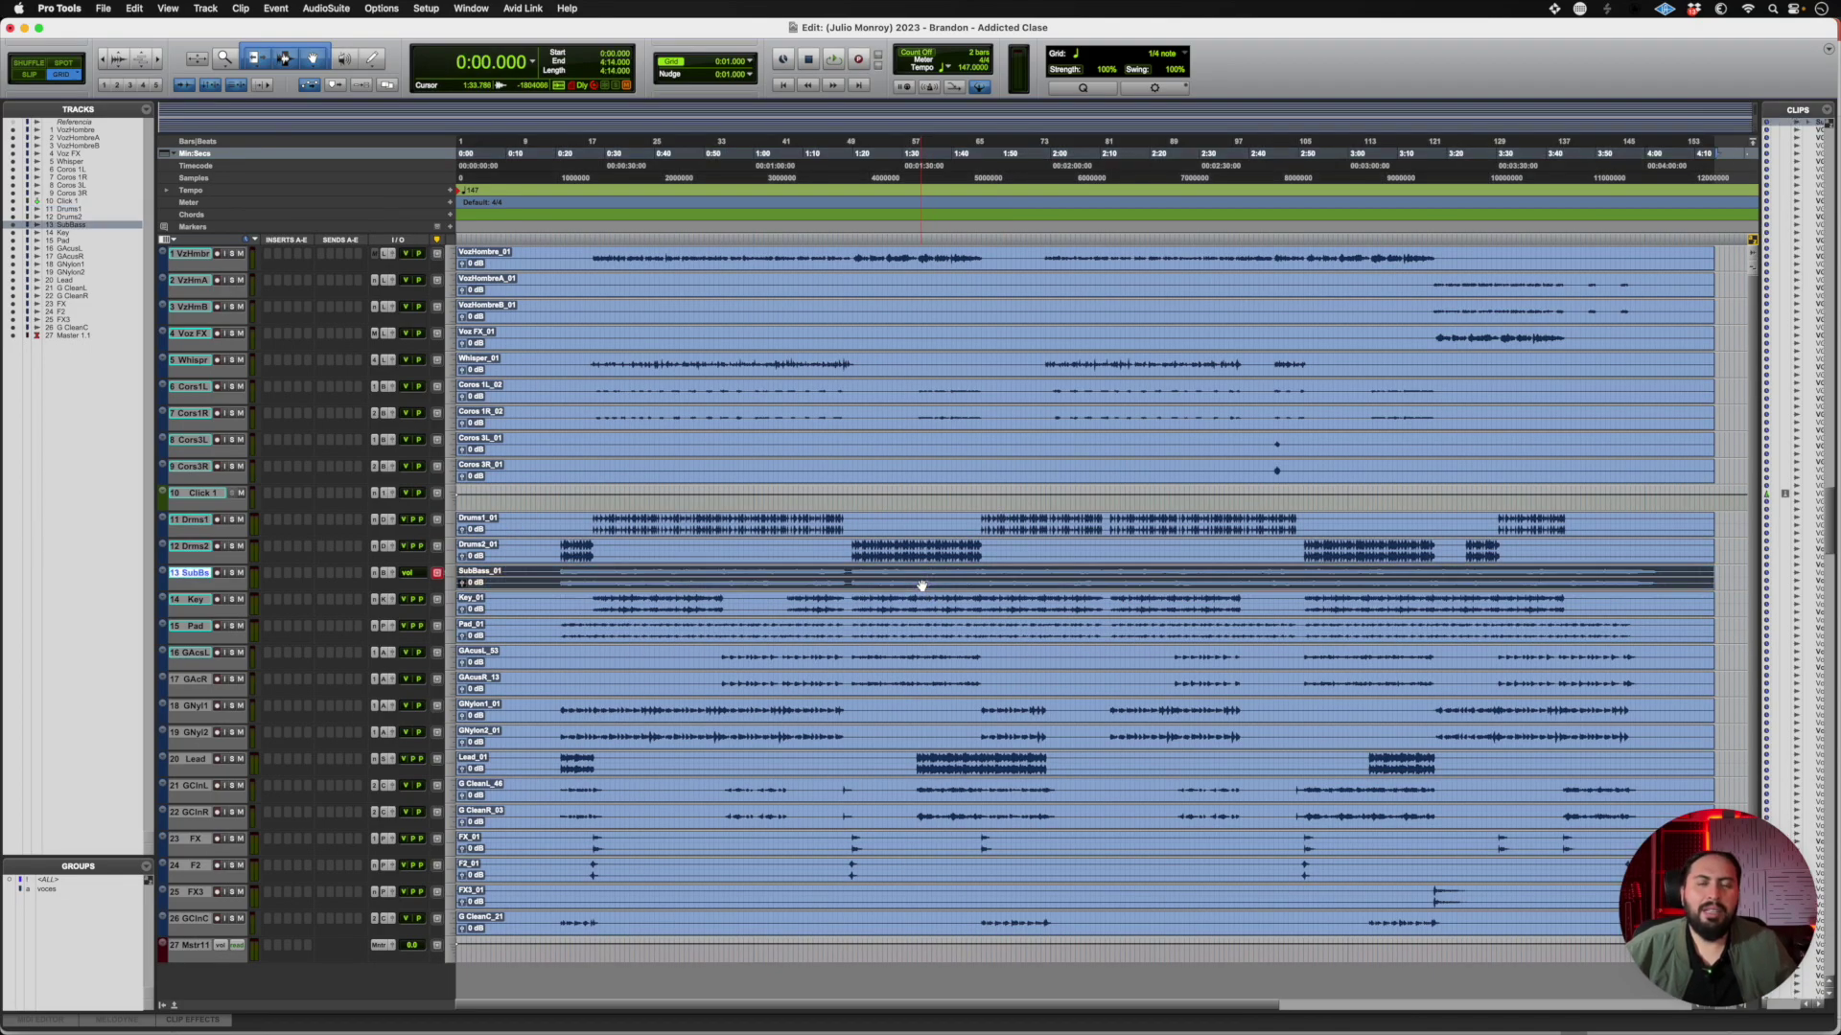
pyautogui.click(850, 258)
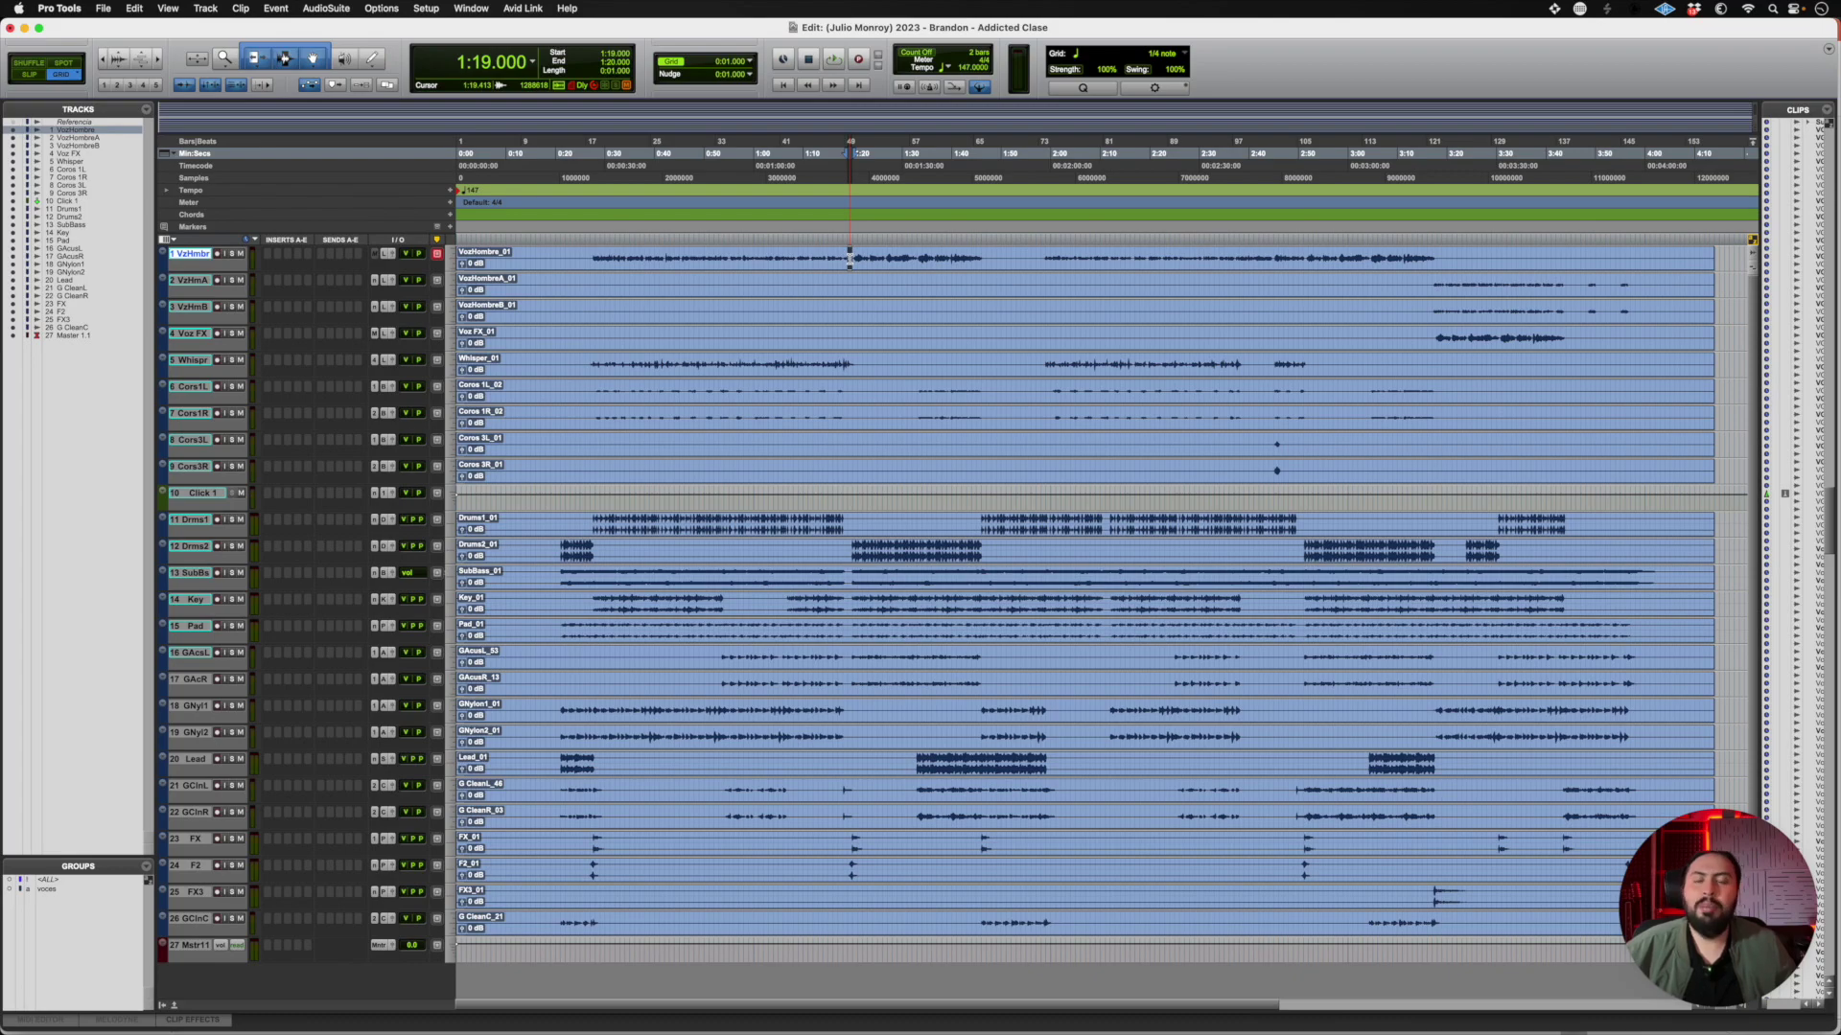
pyautogui.moveTo(851, 259); pyautogui.dragTo(997, 258)
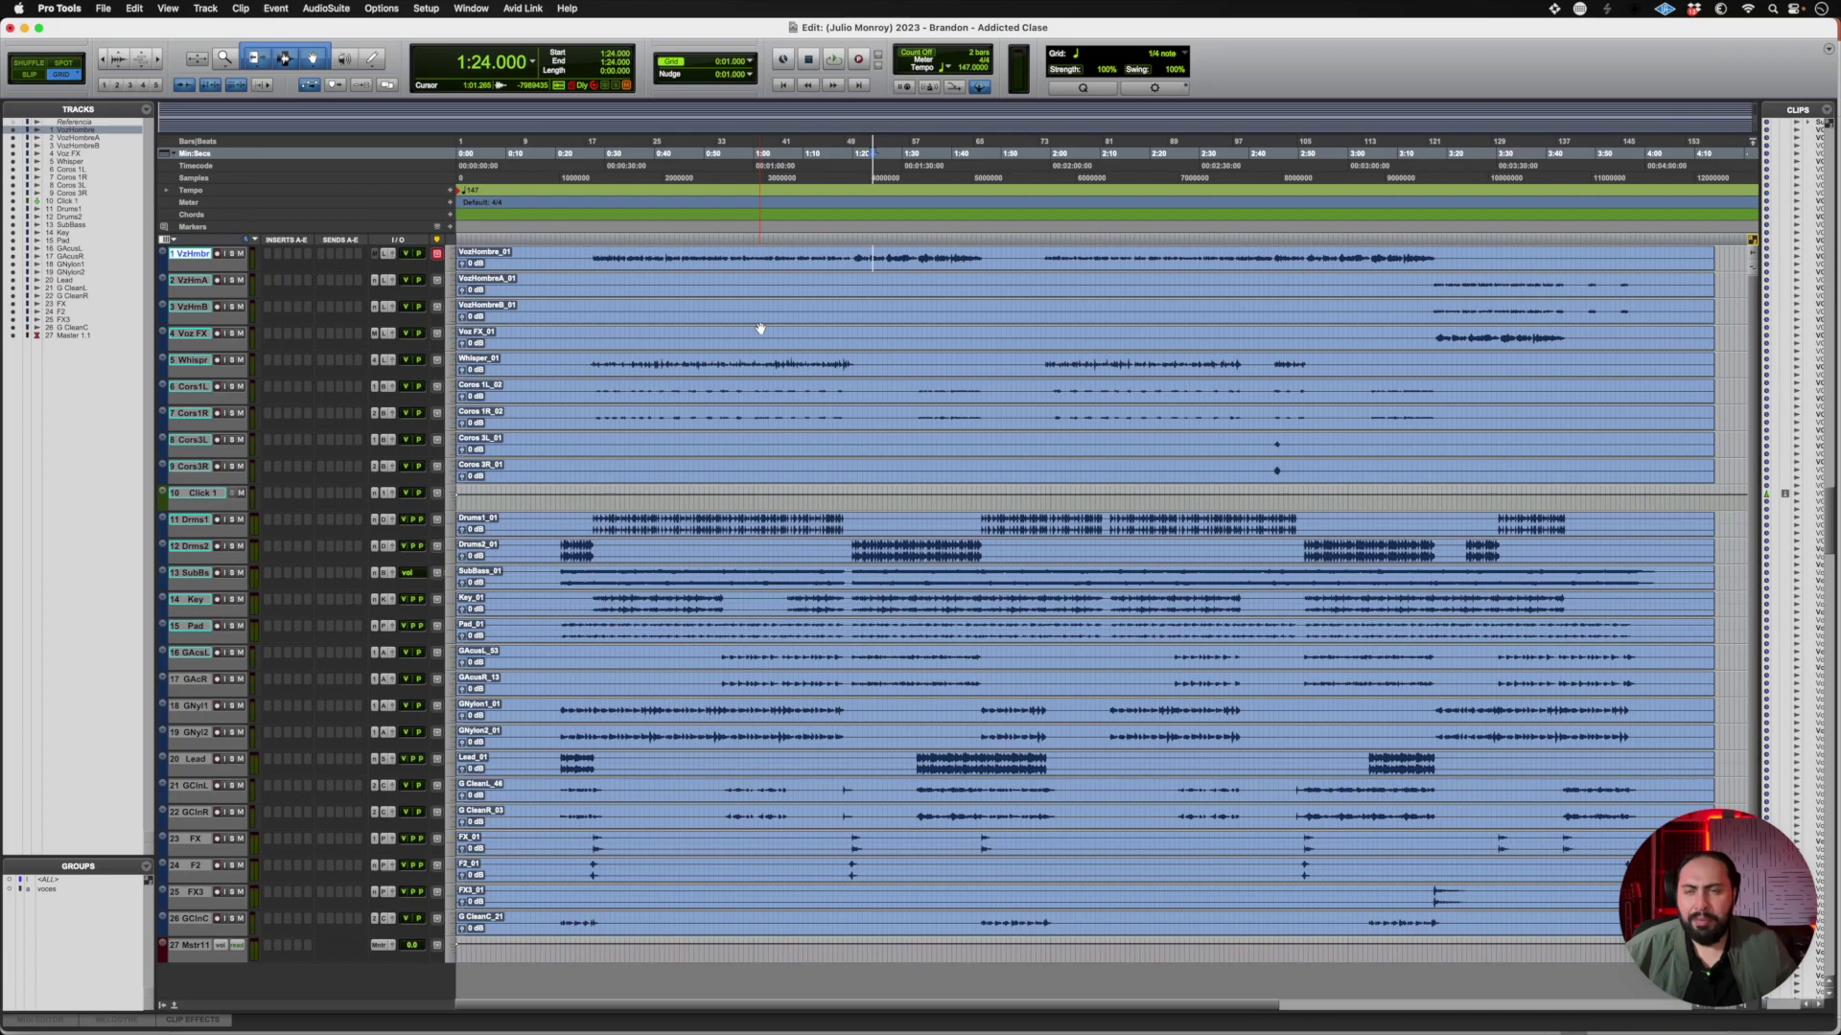
# Increase the height of all tracks and move the VozHombre, Voz FX and Coros tracks below Master 1.1, leaving Whisper in place
pyautogui.hotkey('ctrl', 'alt', 'Up')
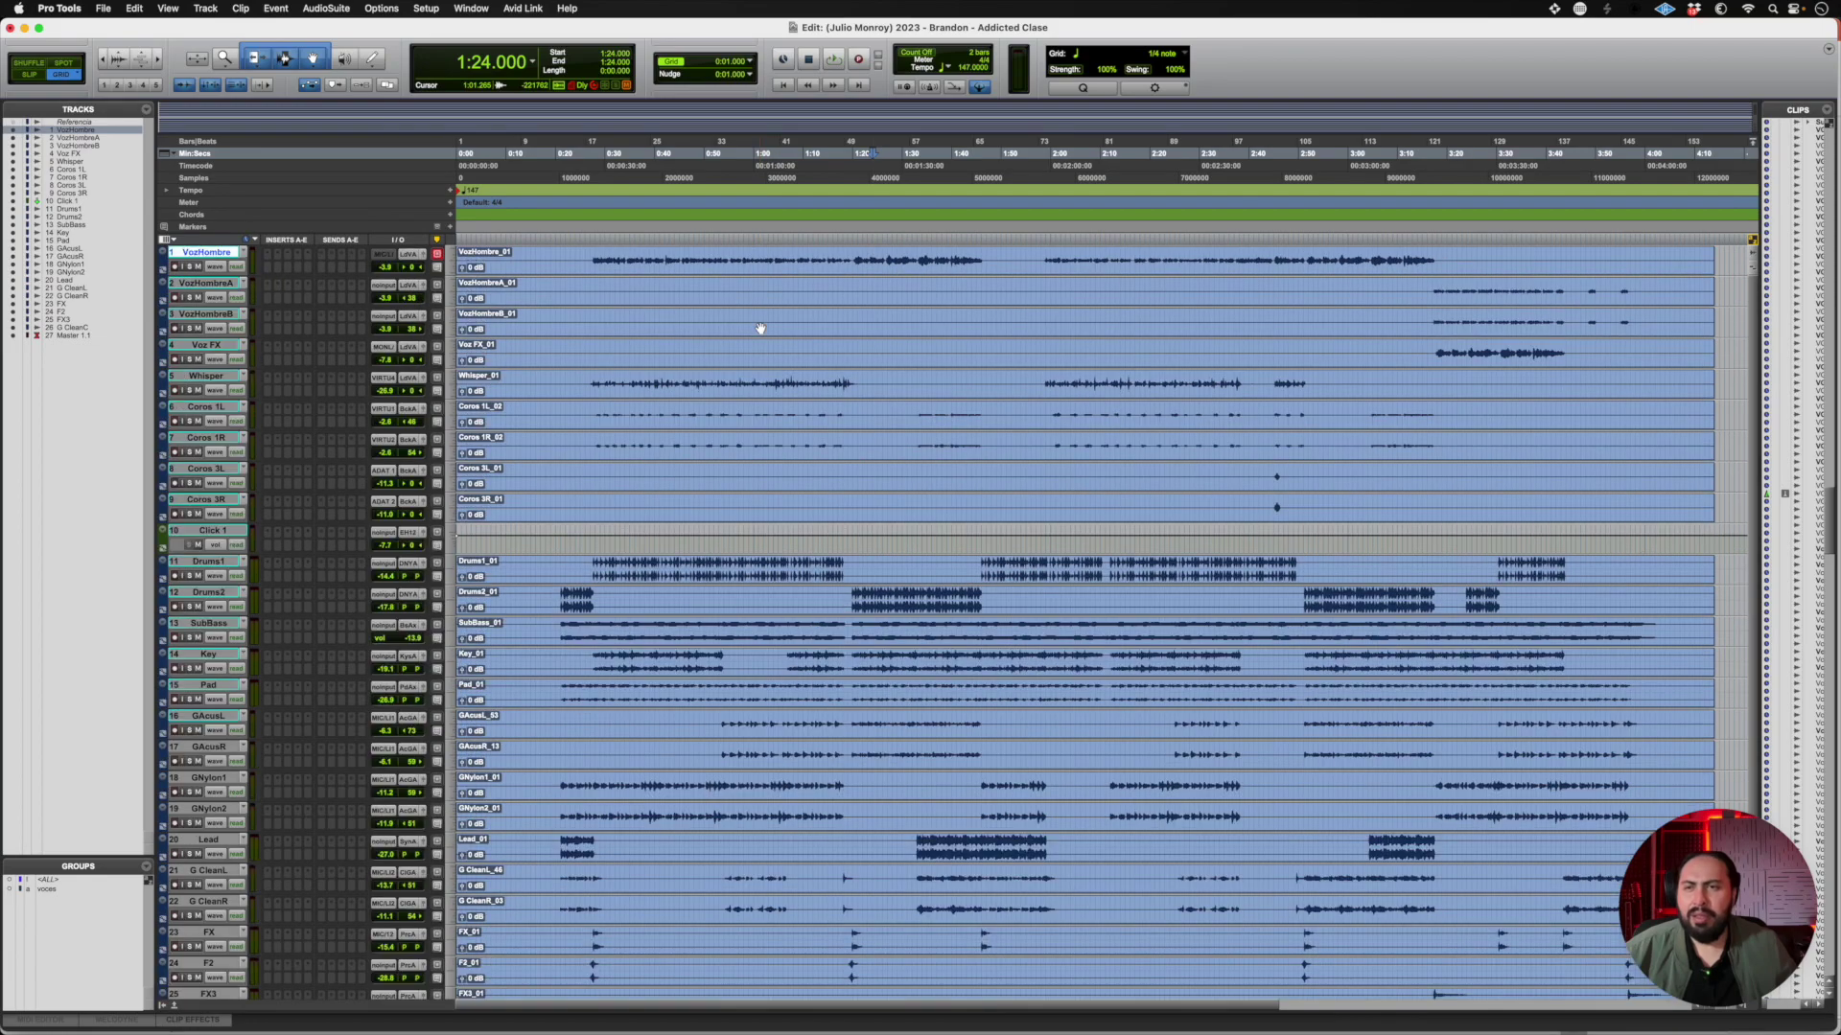
pyautogui.keyDown('shift'); pyautogui.click(201, 315); pyautogui.keyUp('shift')
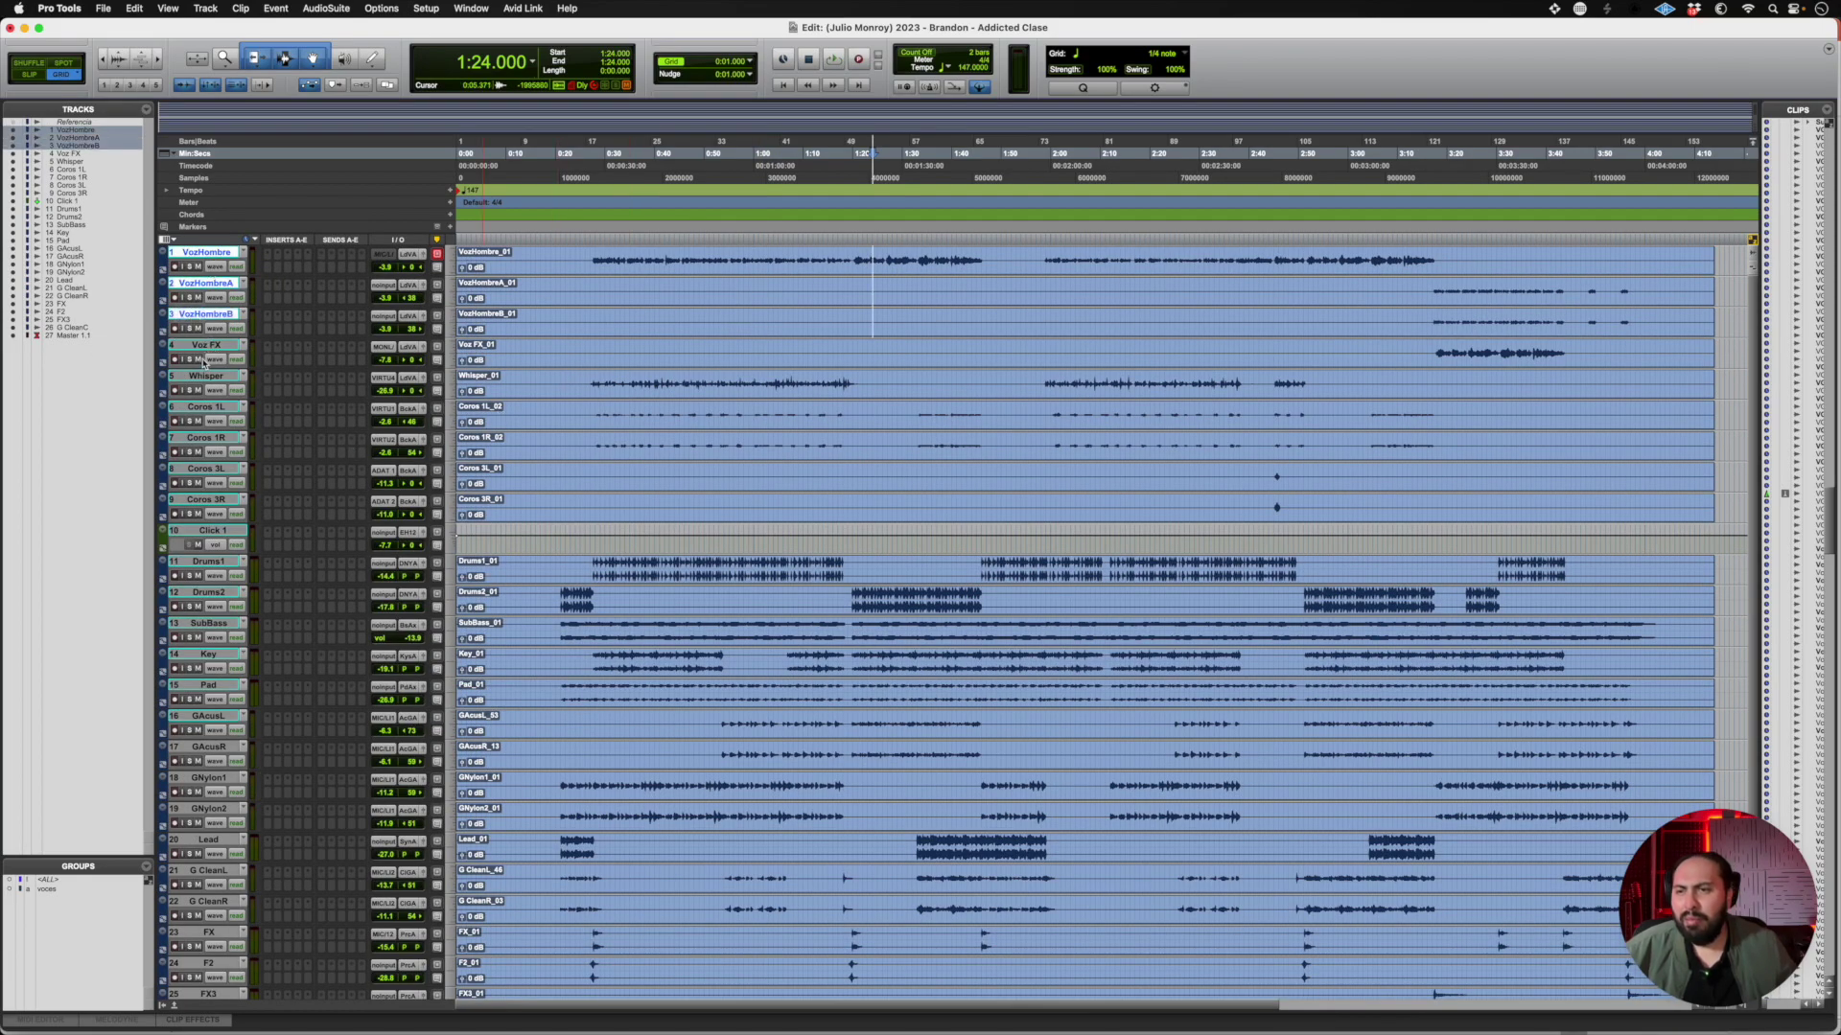
pyautogui.keyDown('super'); pyautogui.click(203, 346); pyautogui.keyUp('super')
pyautogui.keyDown('super'); pyautogui.click(207, 408); pyautogui.keyUp('super')
pyautogui.keyDown('super'); pyautogui.click(205, 439); pyautogui.keyUp('super')
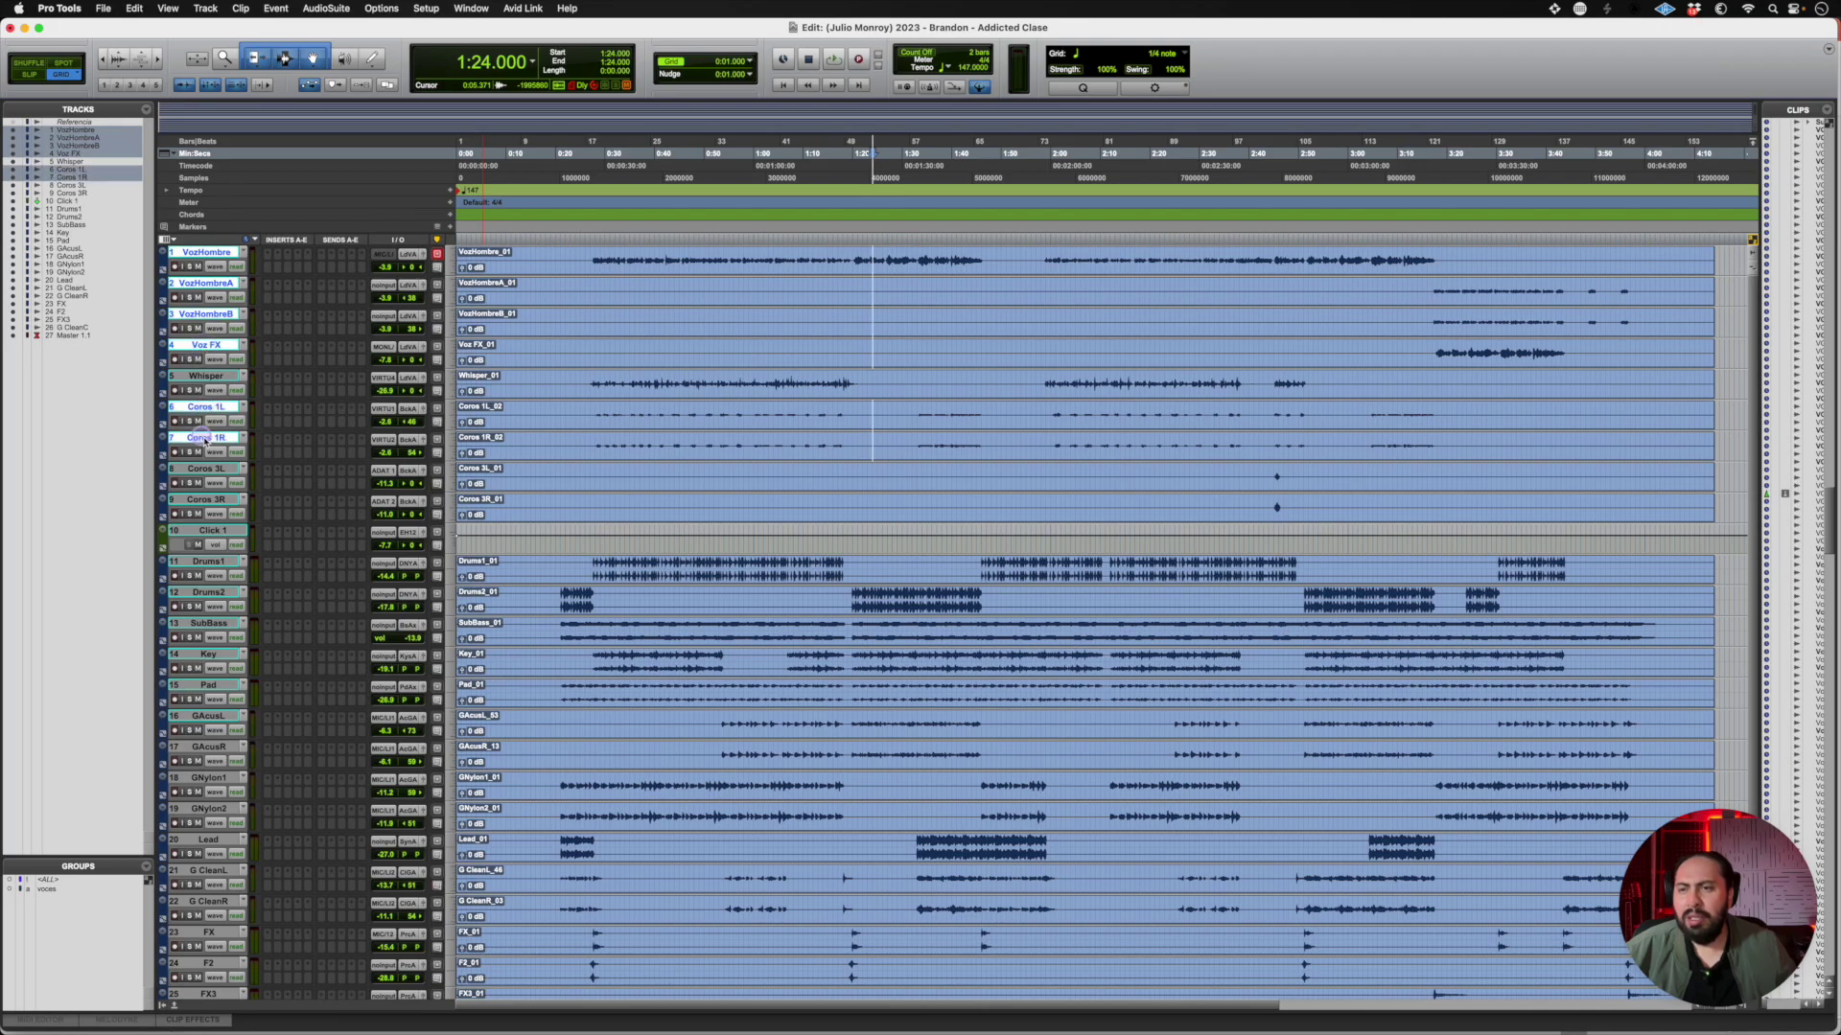
pyautogui.keyDown('super'); pyautogui.click(205, 470); pyautogui.keyUp('super')
pyautogui.keyDown('super'); pyautogui.click(205, 500); pyautogui.keyUp('super')
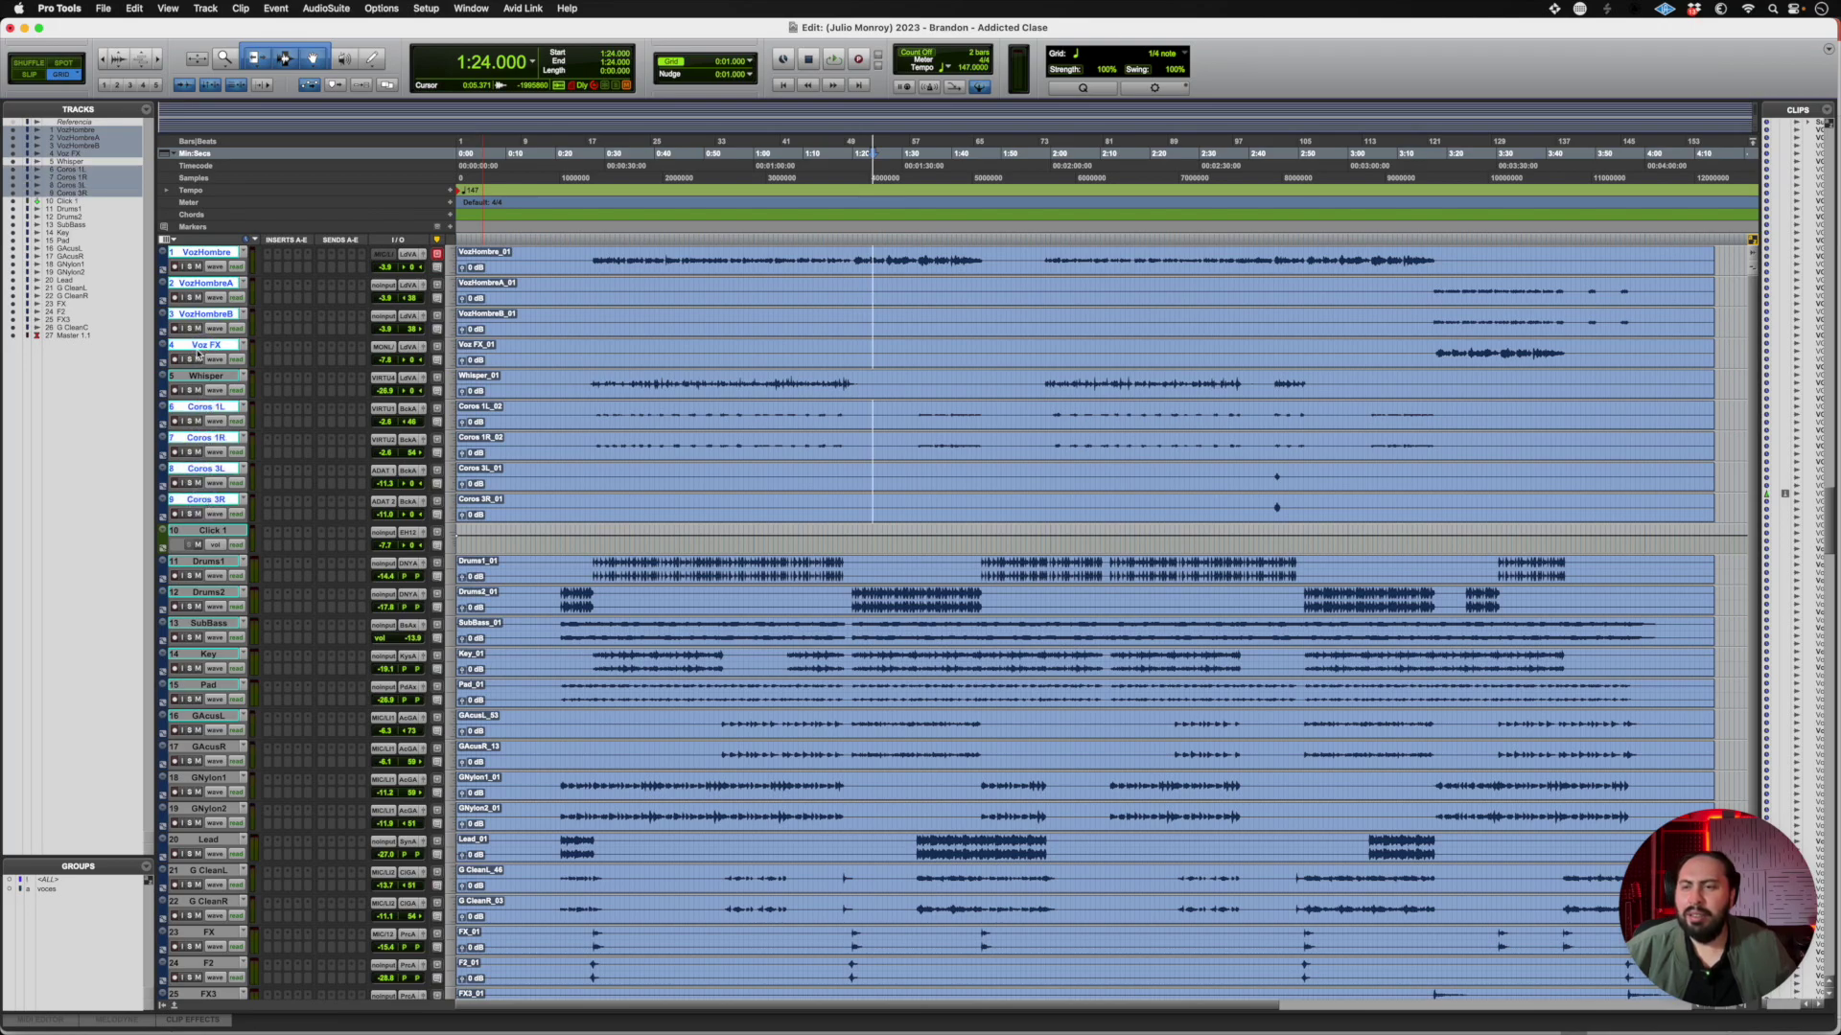
pyautogui.moveTo(207, 251); pyautogui.dragTo(224, 856)
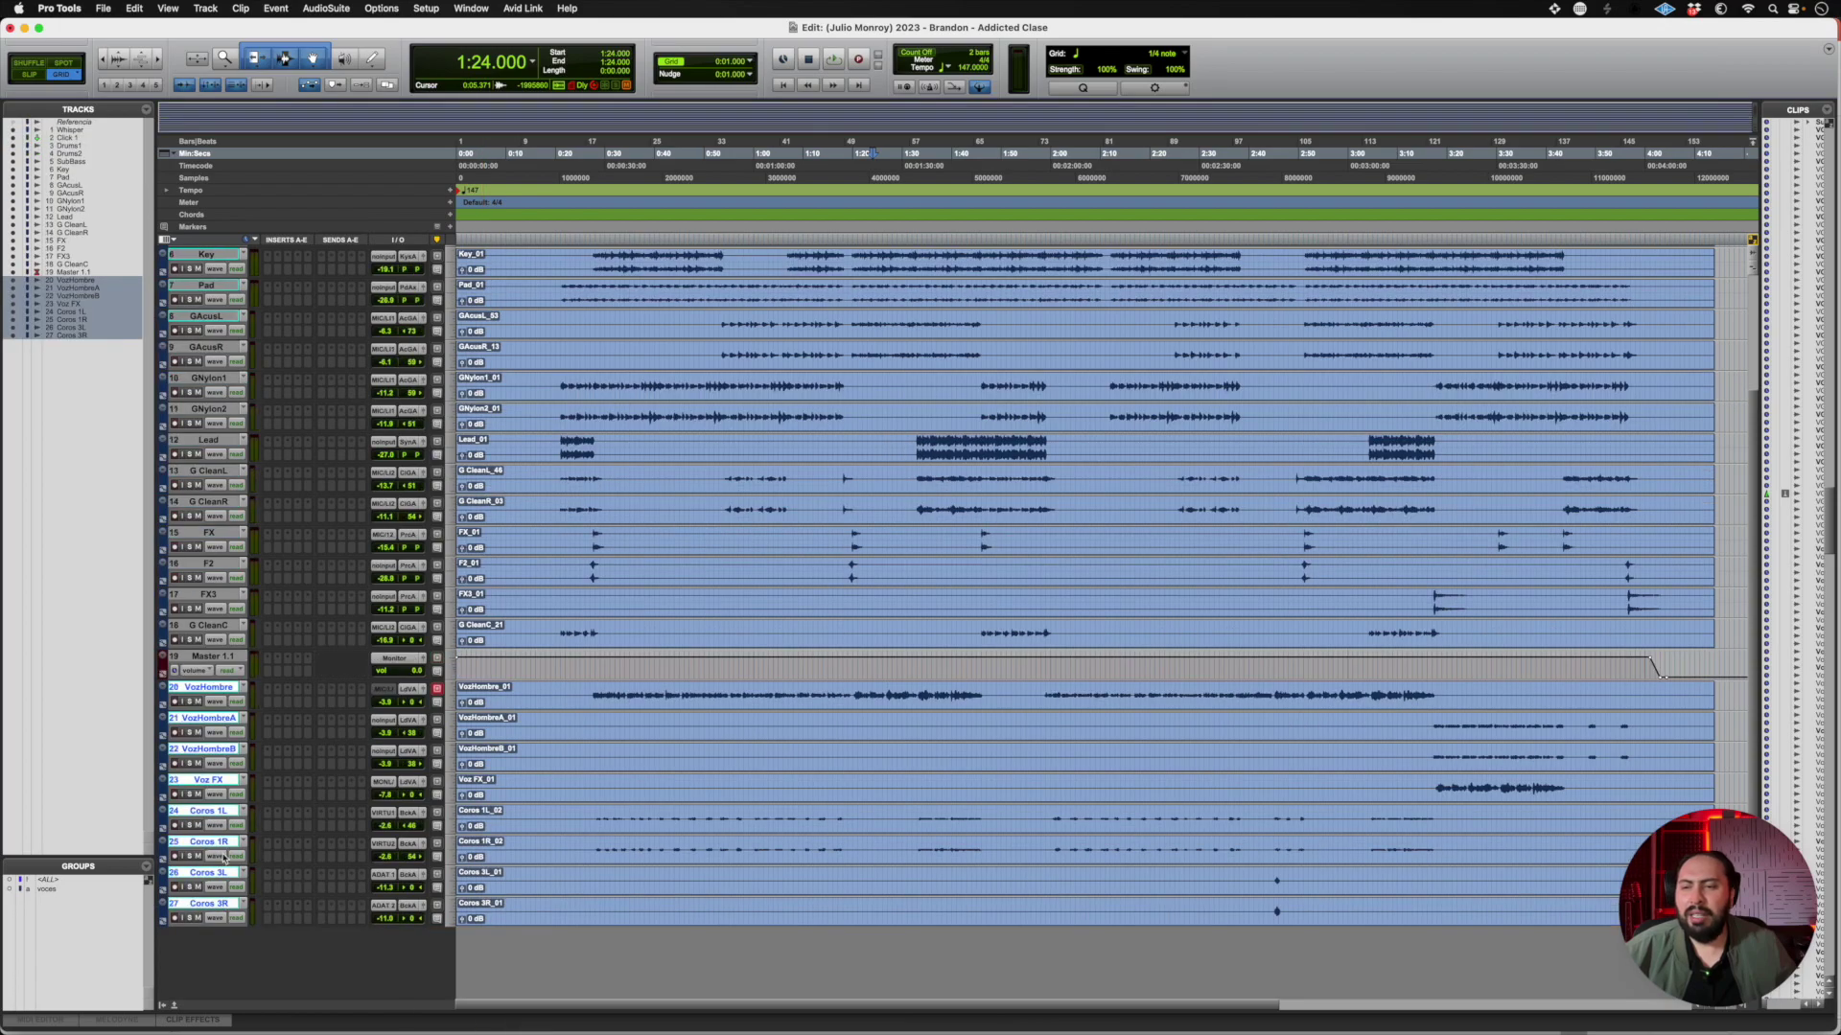
# Color the VozHombre, VozHombreA and VozHombreB tracks red
pyautogui.click(190, 691)
pyautogui.keyDown('shift'); pyautogui.click(197, 751); pyautogui.keyUp('shift')
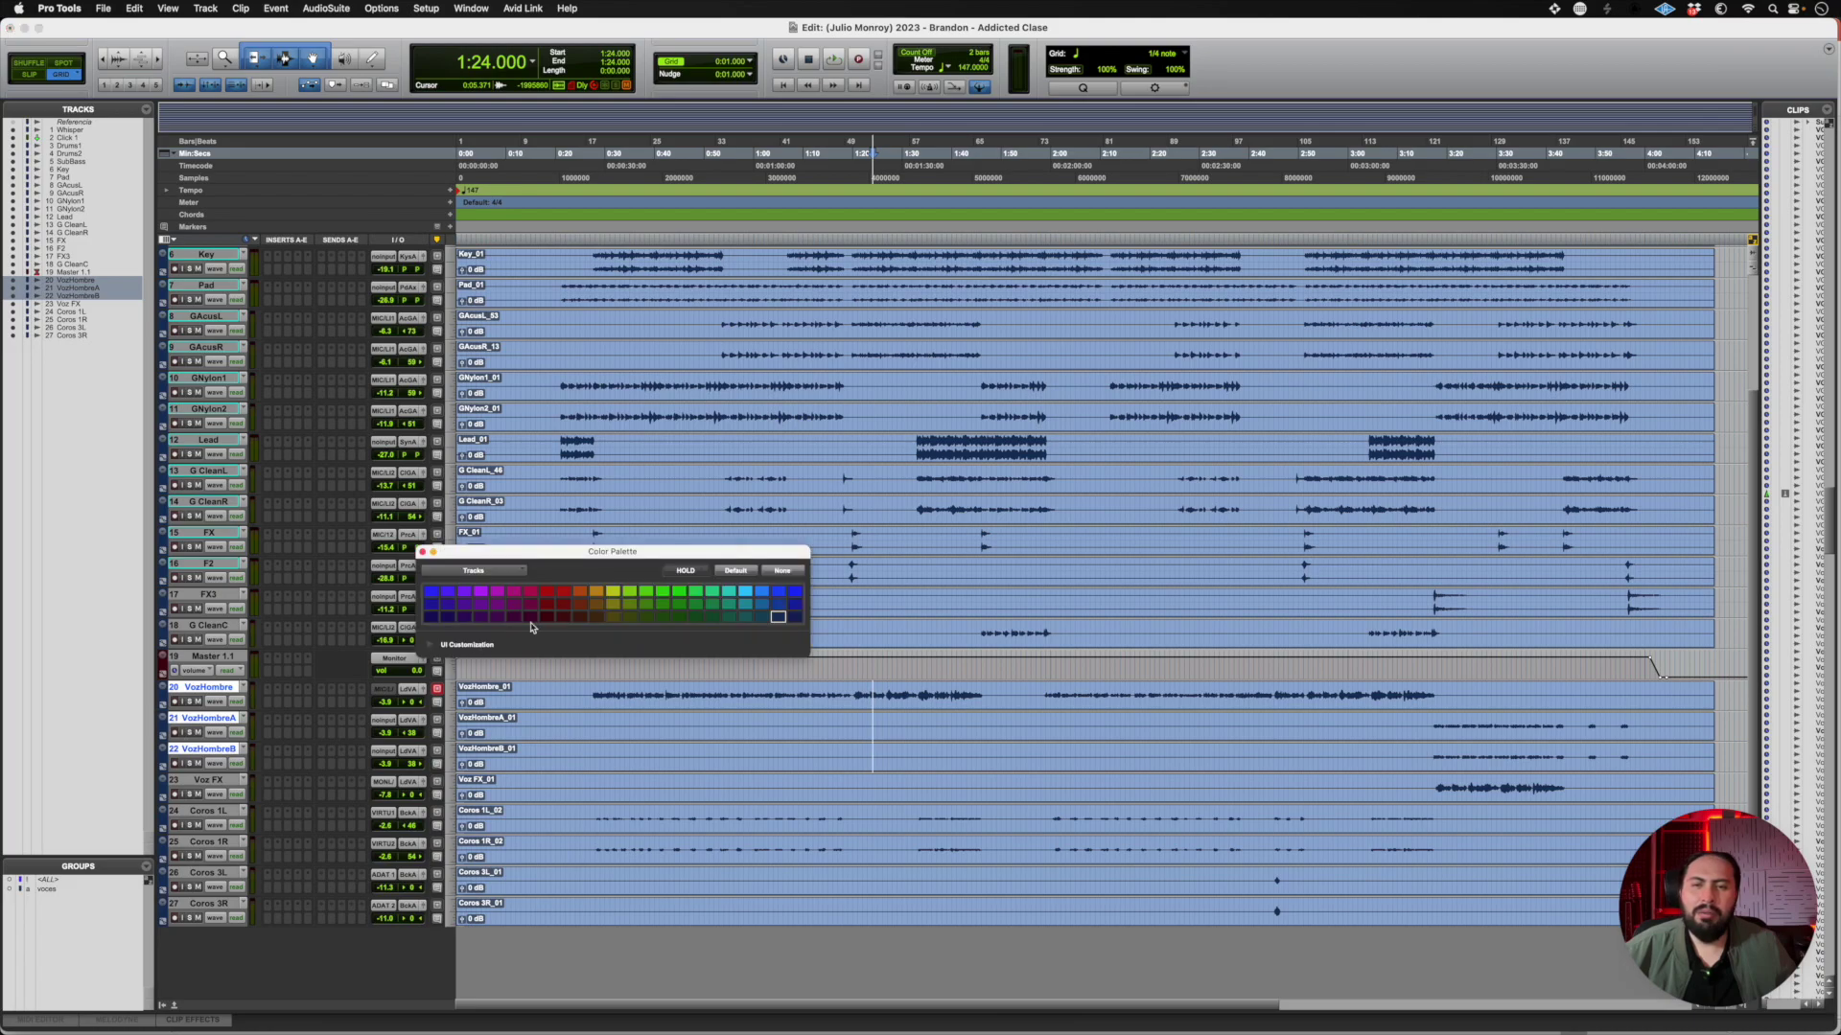
pyautogui.click(547, 591)
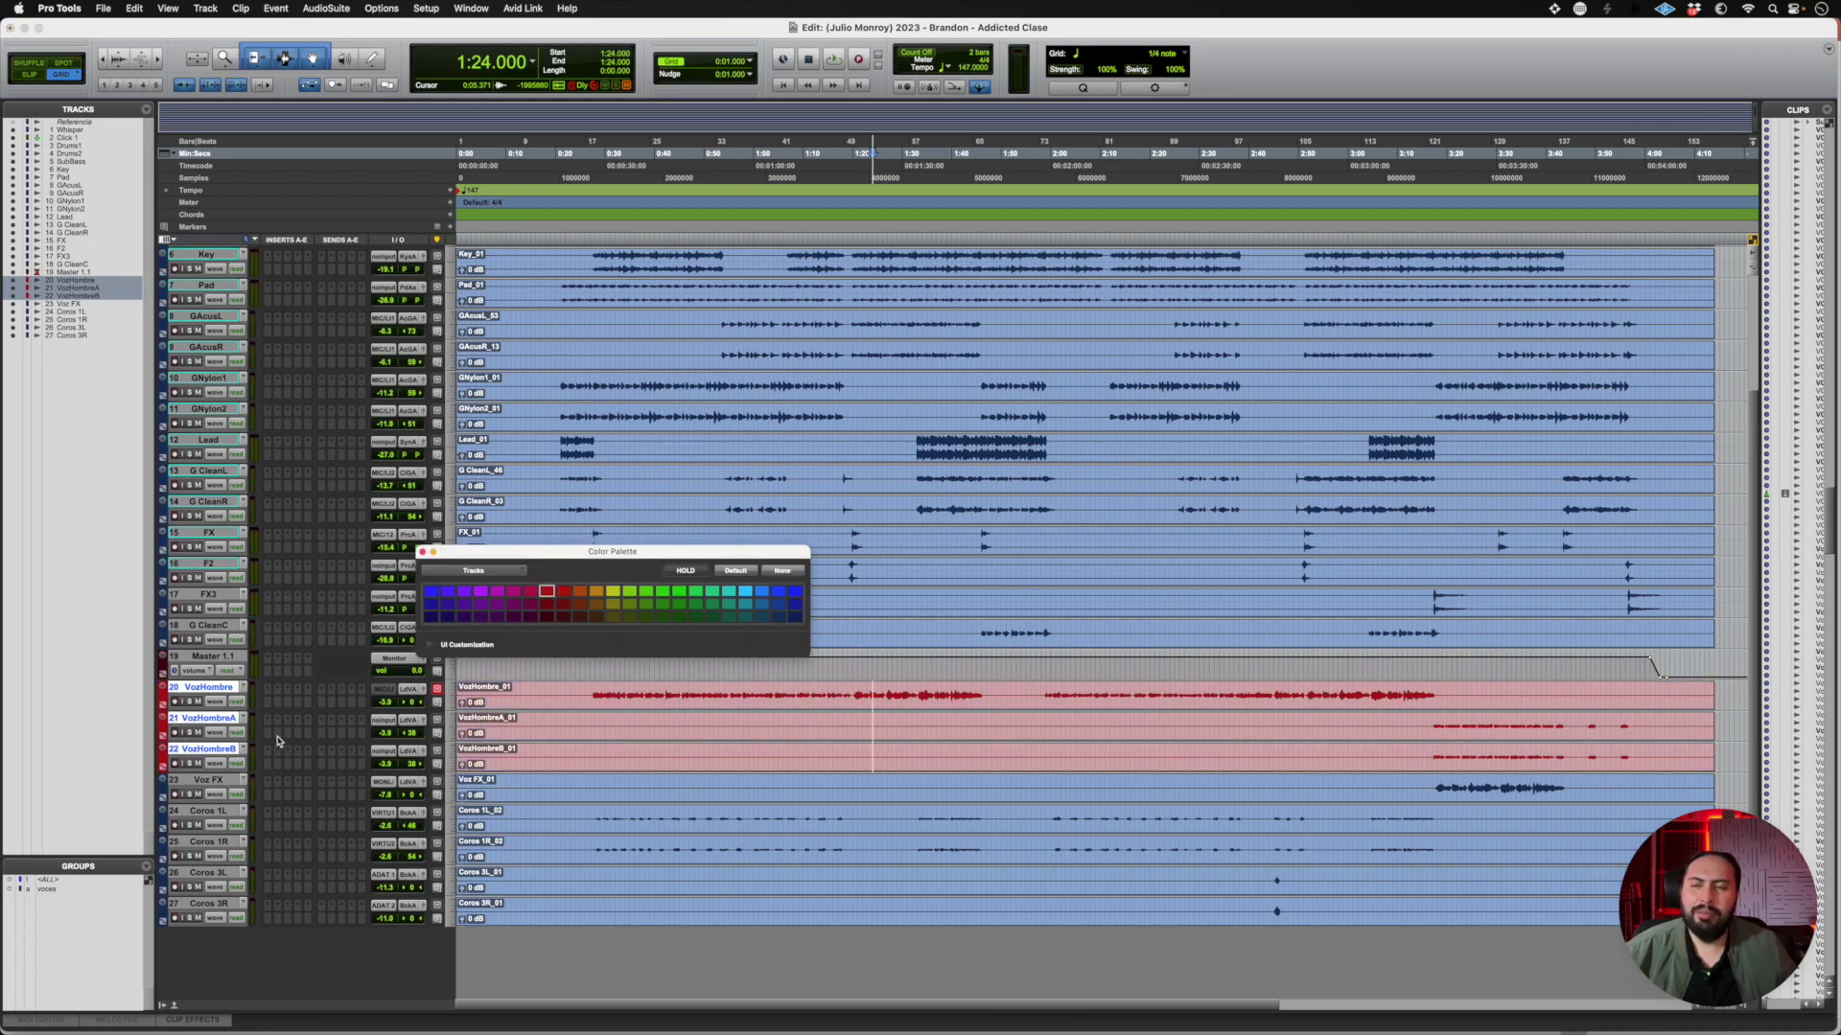
# Color the Voz FX, Coros 1L, Coros 1R, Coros 3L and Coros 3R tracks bright purple
pyautogui.click(208, 782)
pyautogui.keyDown('shift'); pyautogui.click(209, 903); pyautogui.keyUp('shift')
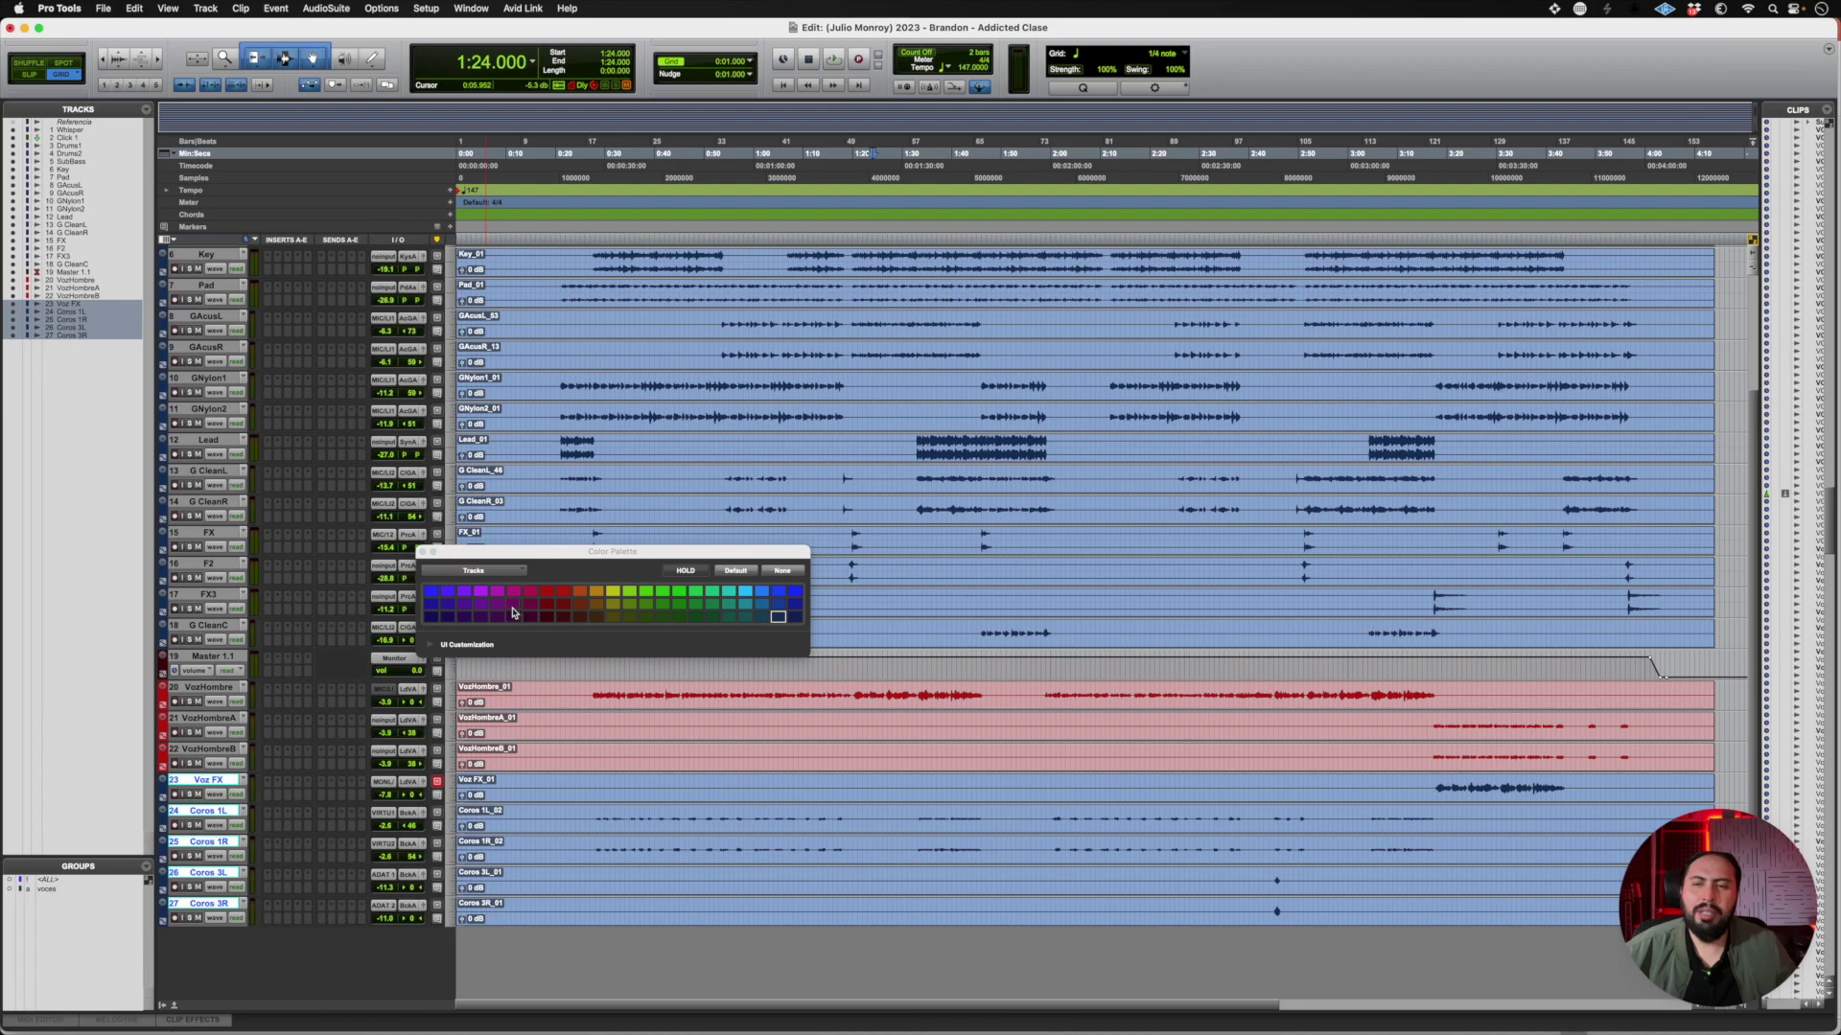
pyautogui.click(480, 590)
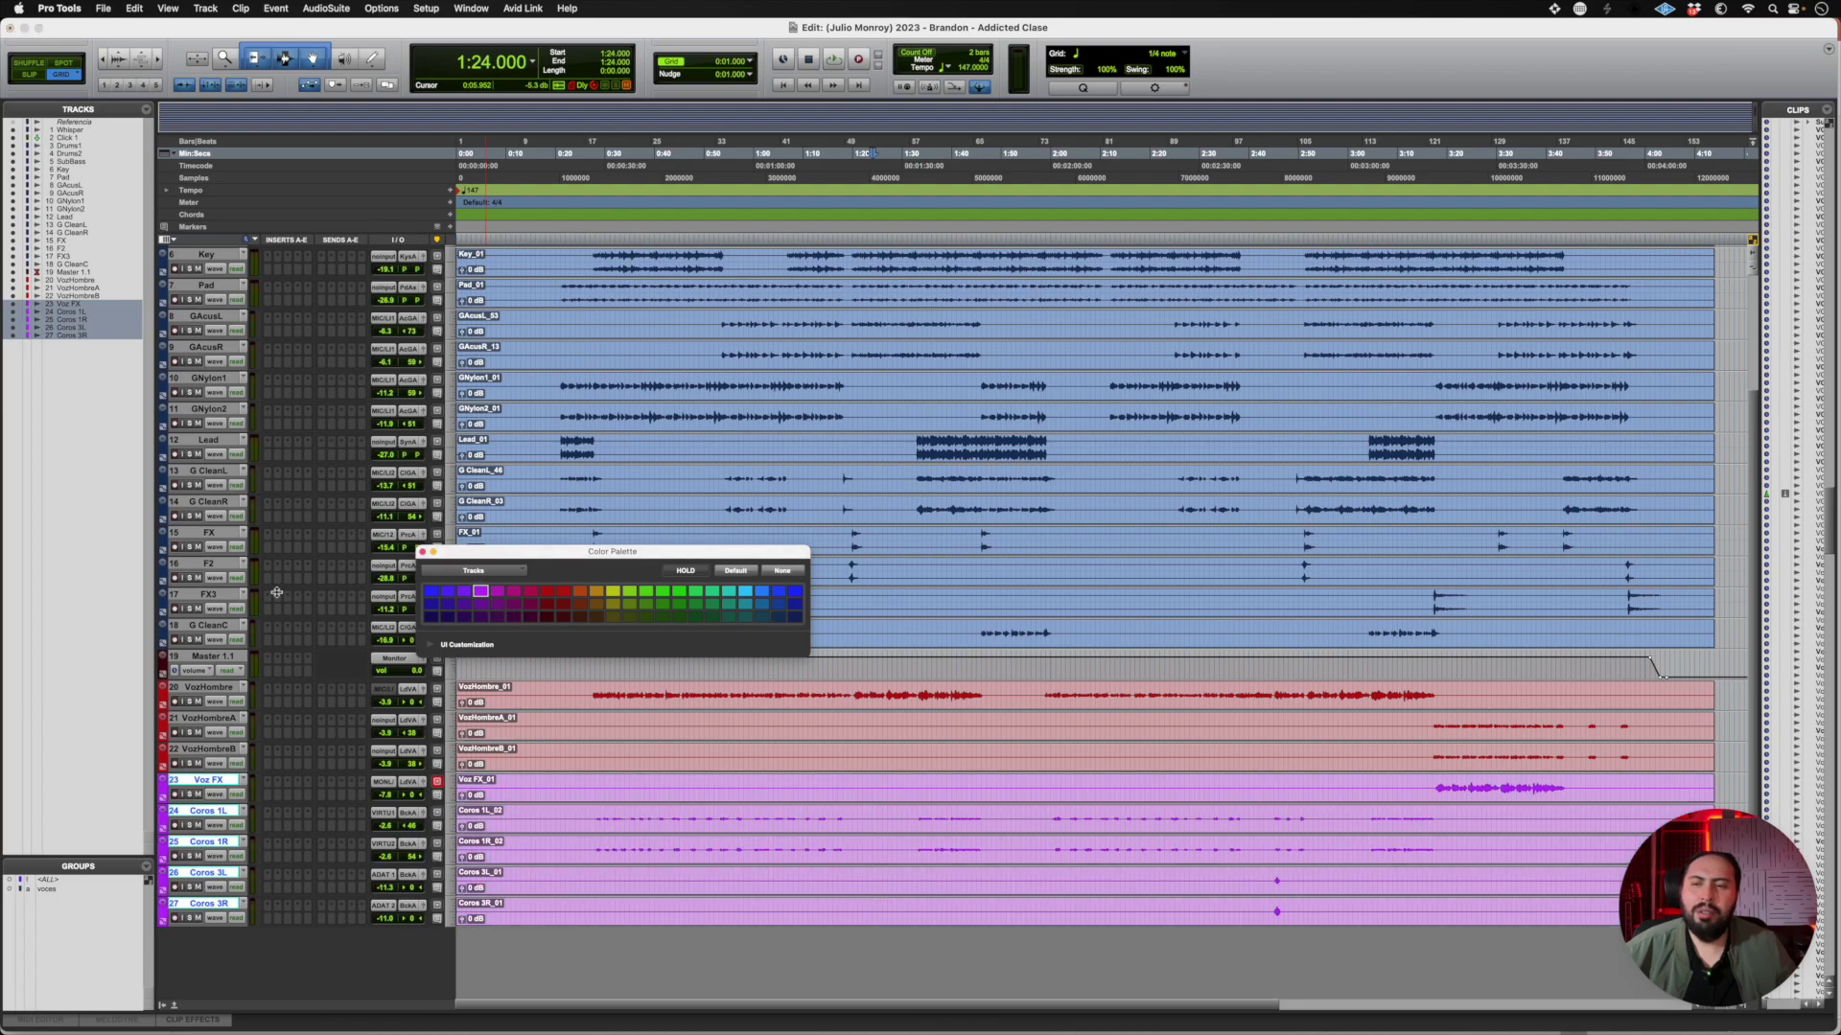
# Color the Drums1 and Drums2 tracks bright green
pyautogui.click(211, 594)
pyautogui.scroll(3, 217, 599)
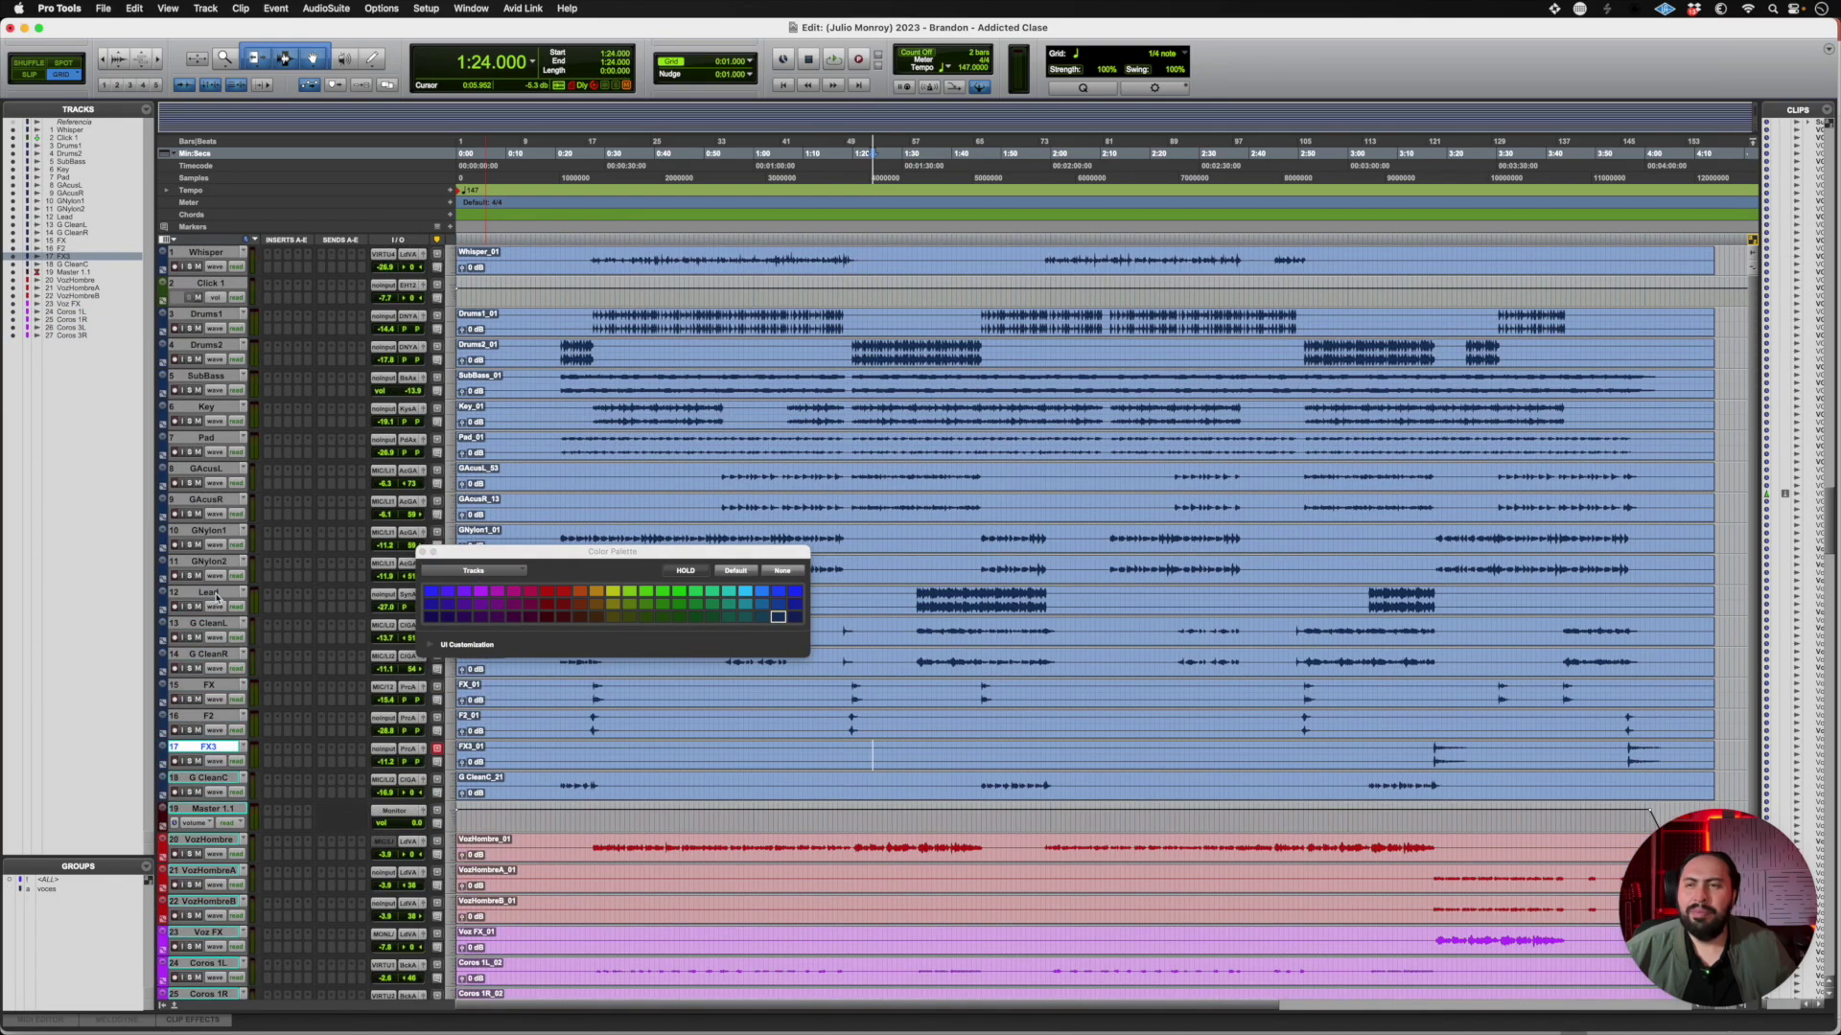
pyautogui.click(207, 316)
pyautogui.keyDown('shift'); pyautogui.click(207, 346); pyautogui.keyUp('shift')
pyautogui.scroll(-1, 222, 412)
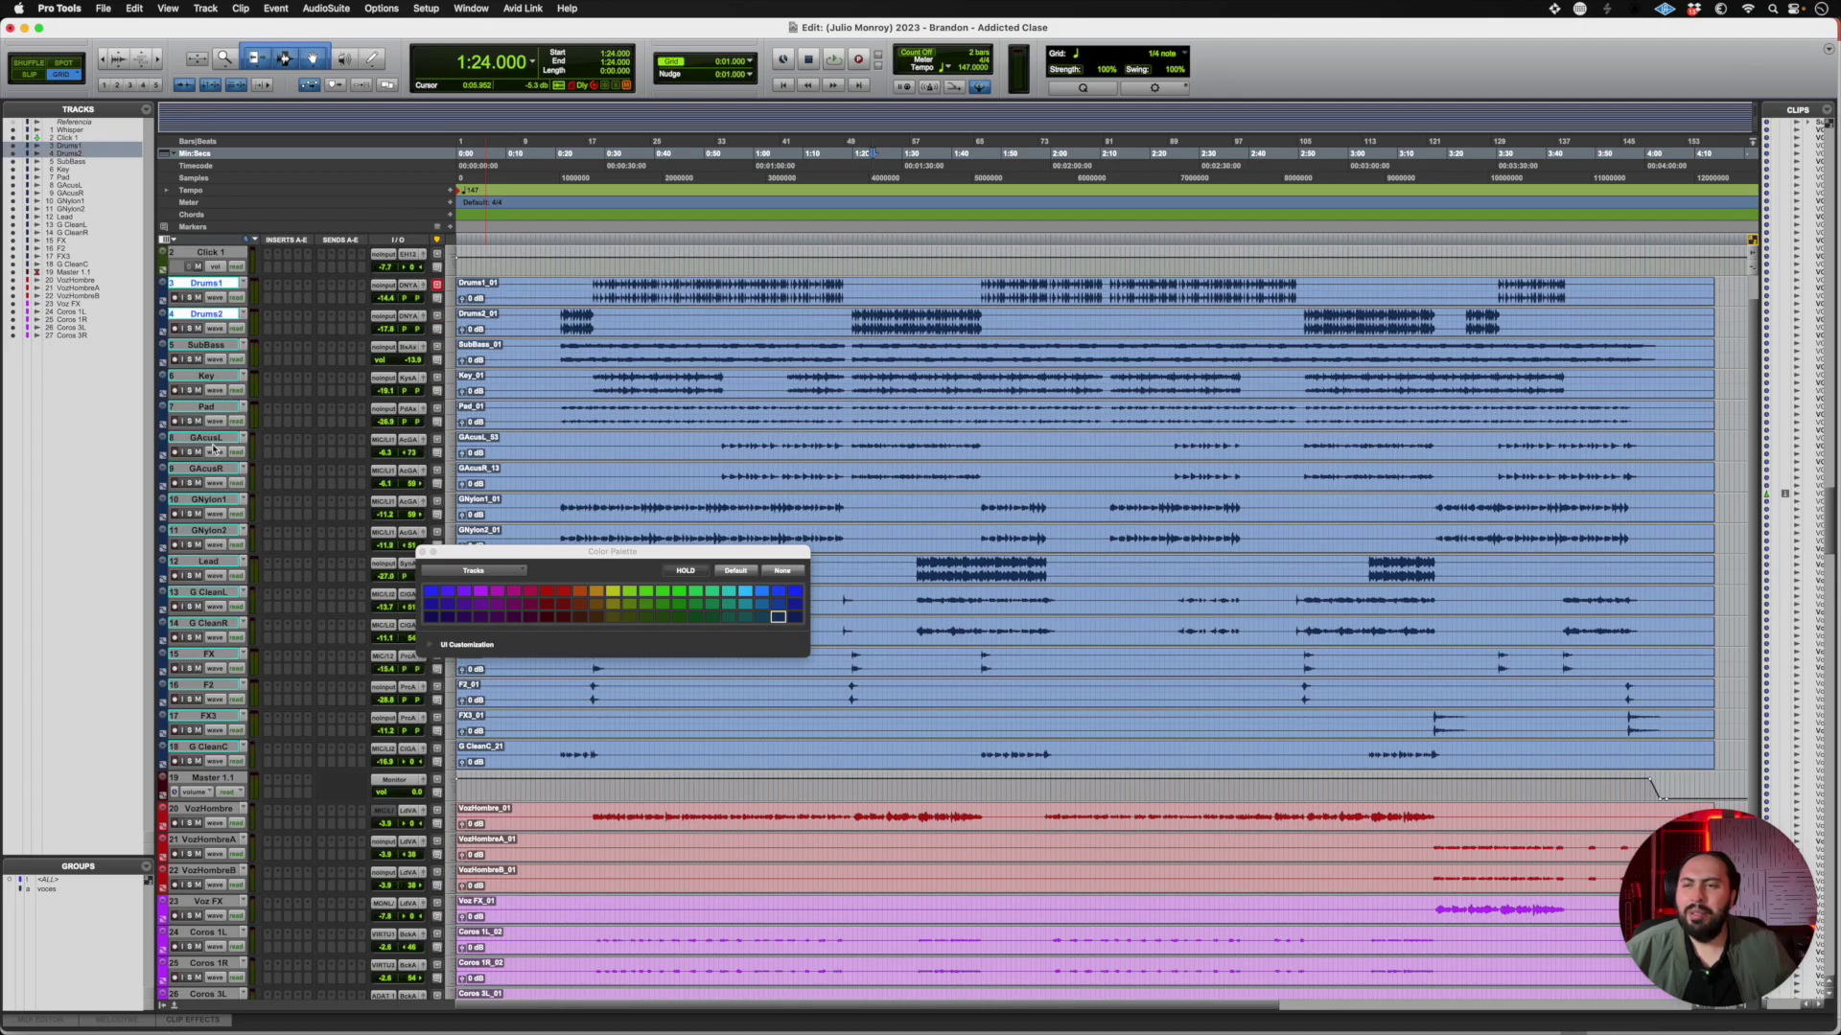
pyautogui.click(662, 592)
pyautogui.scroll(1, 280, 440)
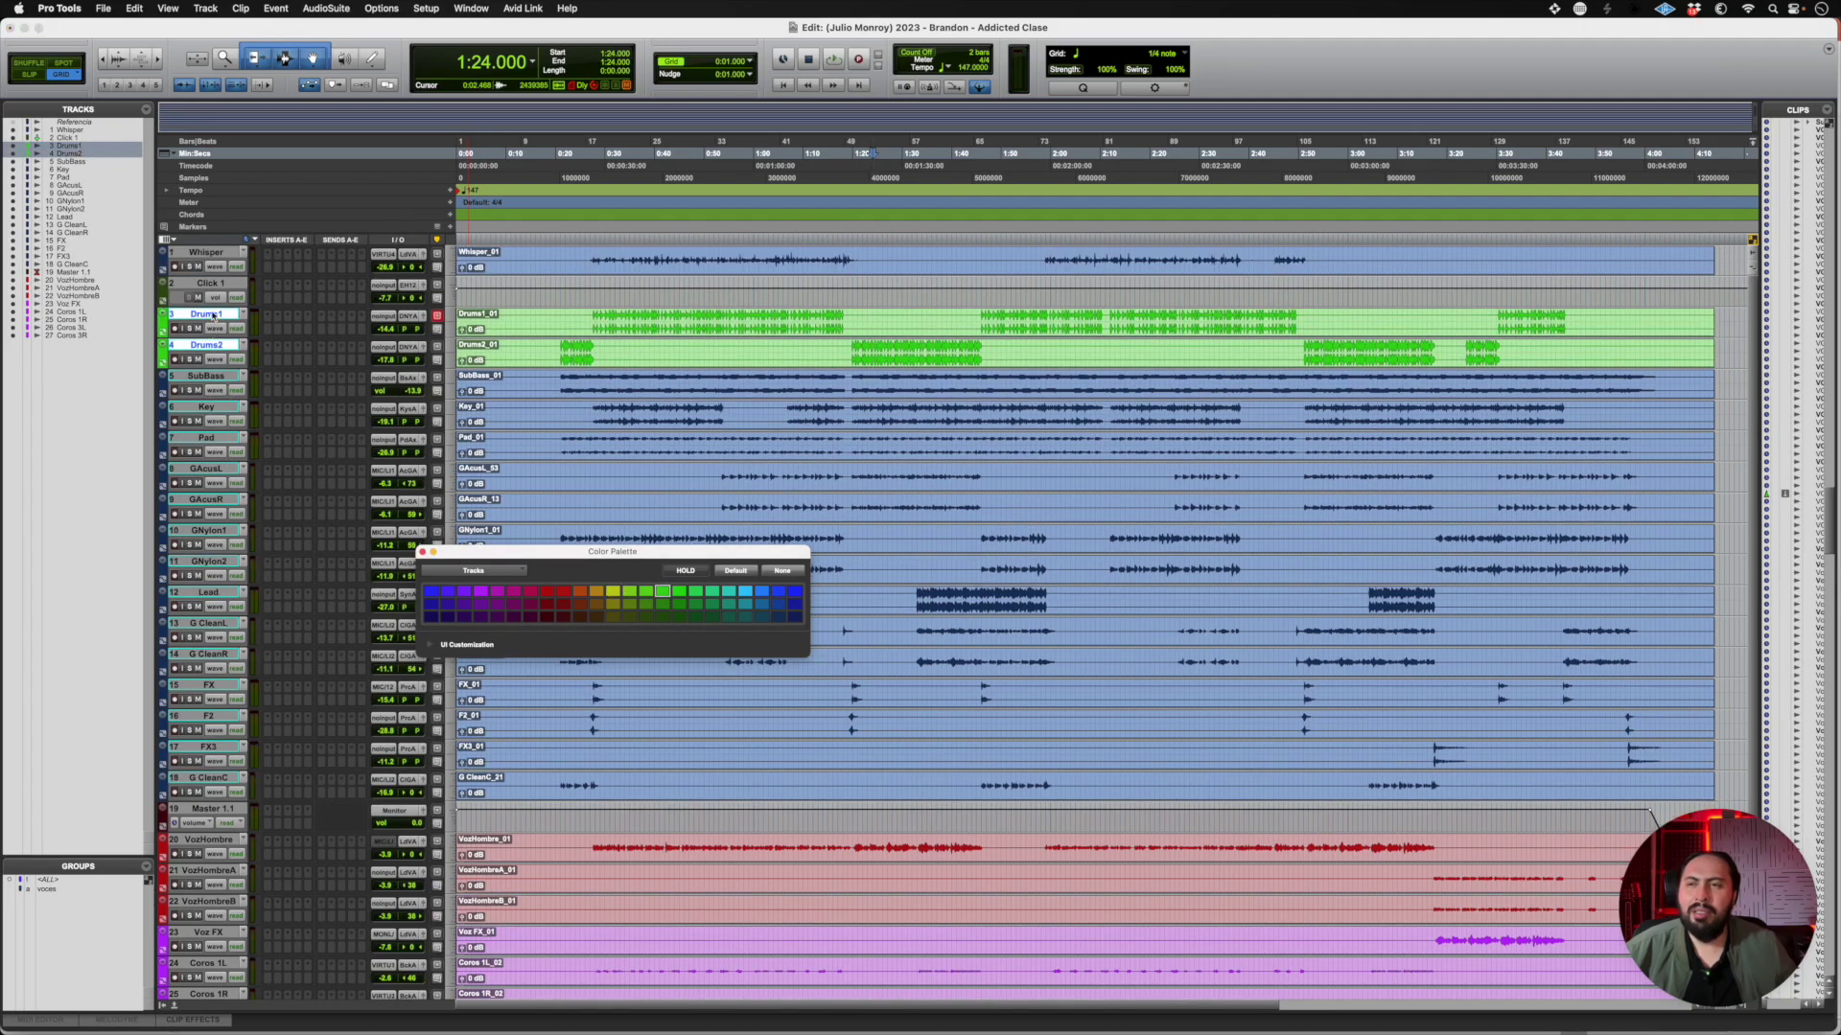
# Move the Drums1 and Drums2 tracks to the start of the track order and hide the Click 1 track
pyautogui.moveTo(213, 315); pyautogui.dragTo(203, 239)
pyautogui.click(197, 345)
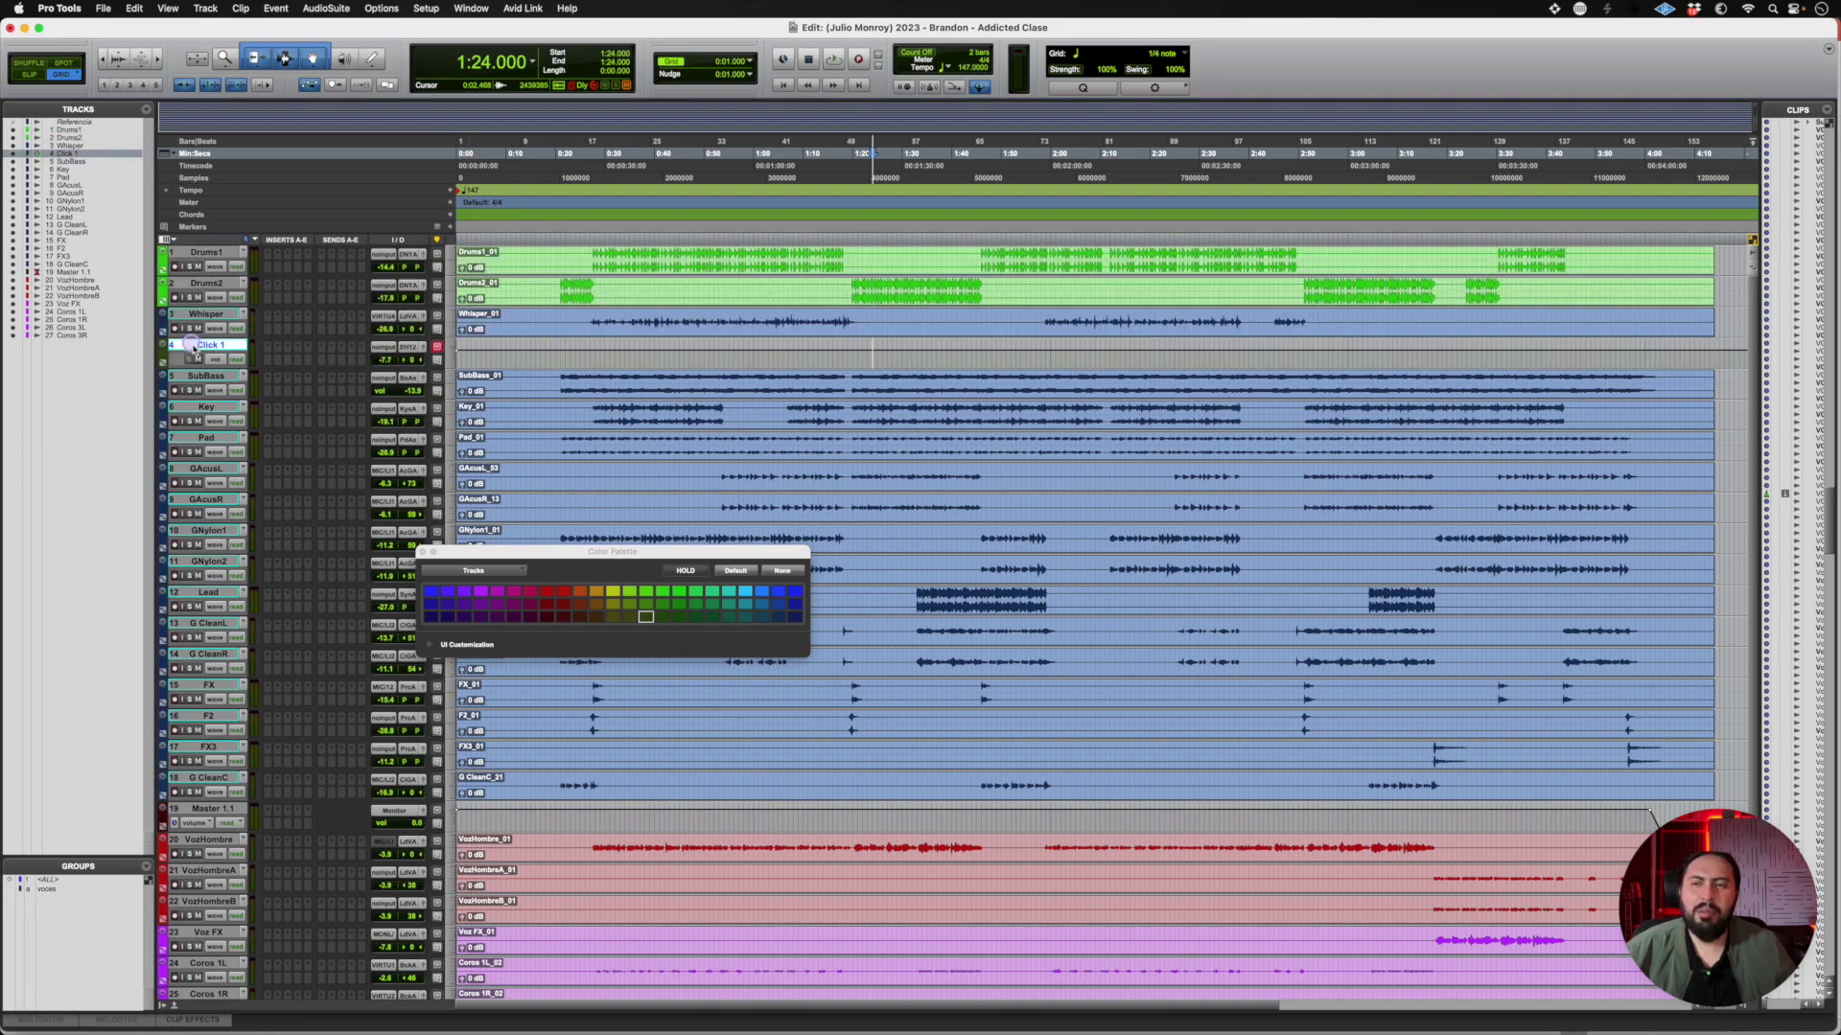
pyautogui.rightClick(196, 353)
pyautogui.click(197, 401)
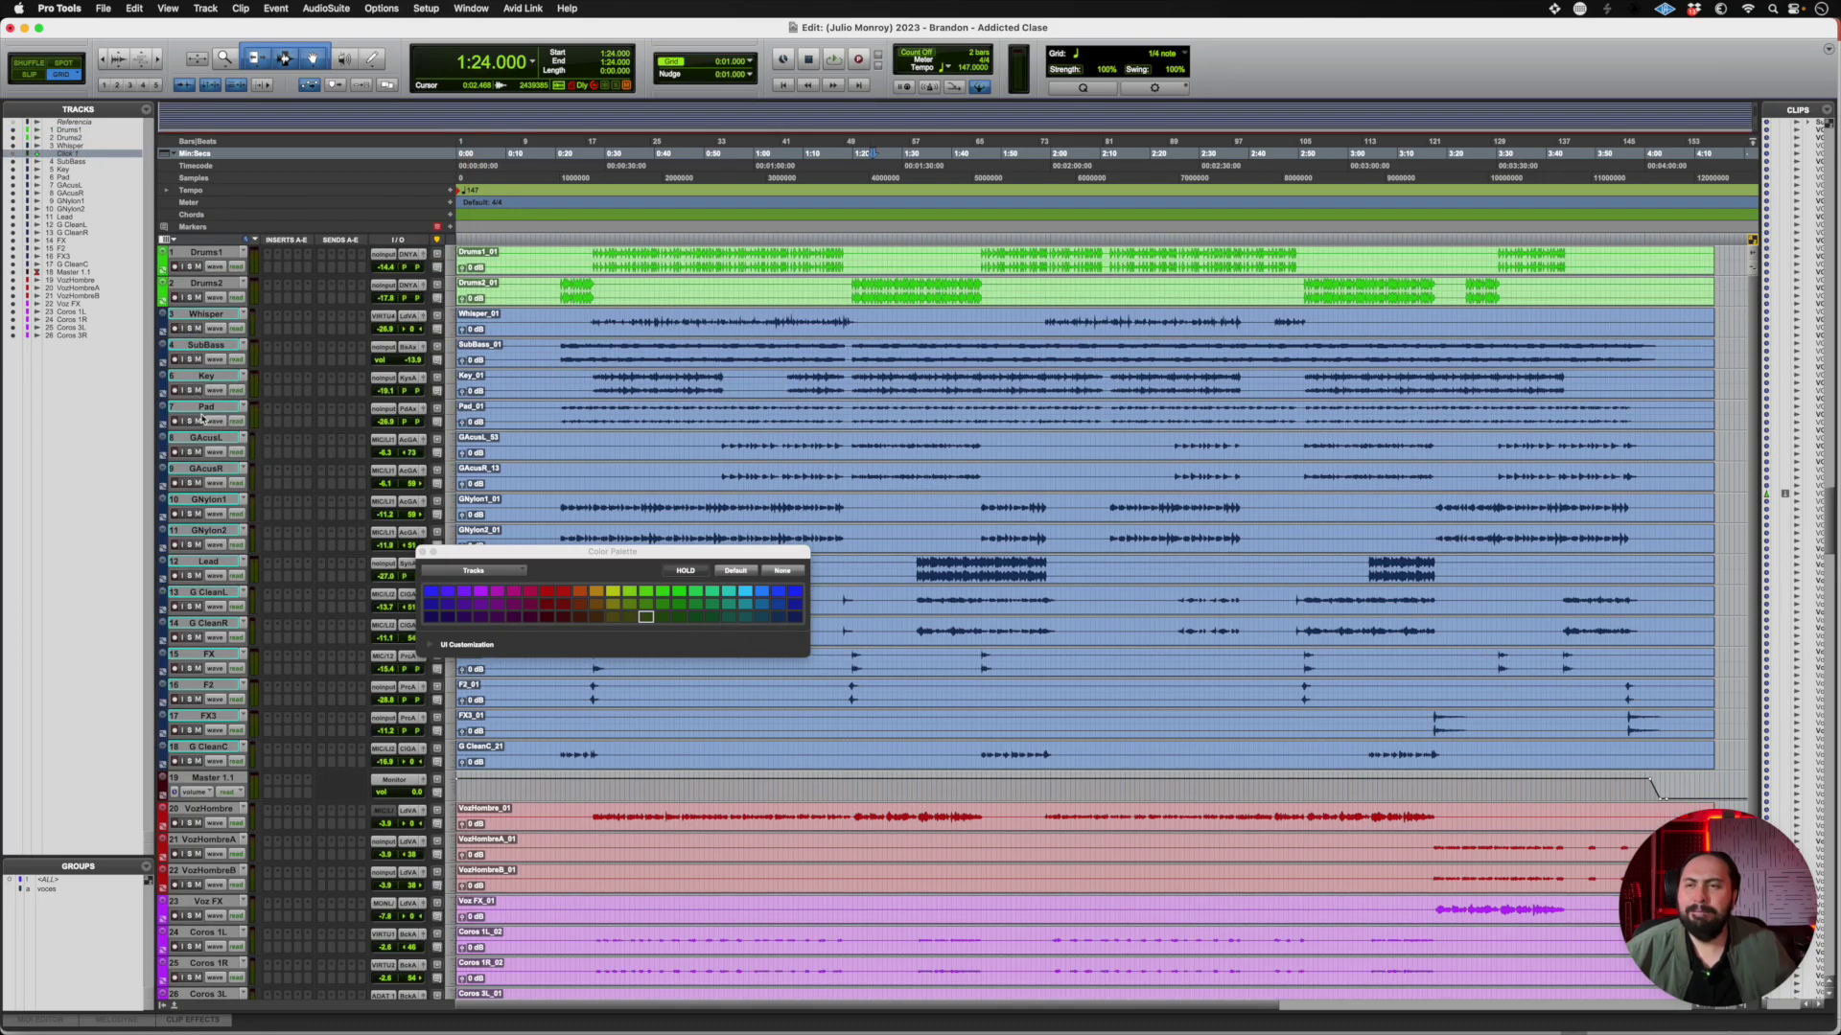
# Color the GAcusL and GAcusR tracks light blue and the GNylon1 and GNylon2 tracks bright blue
pyautogui.click(208, 439)
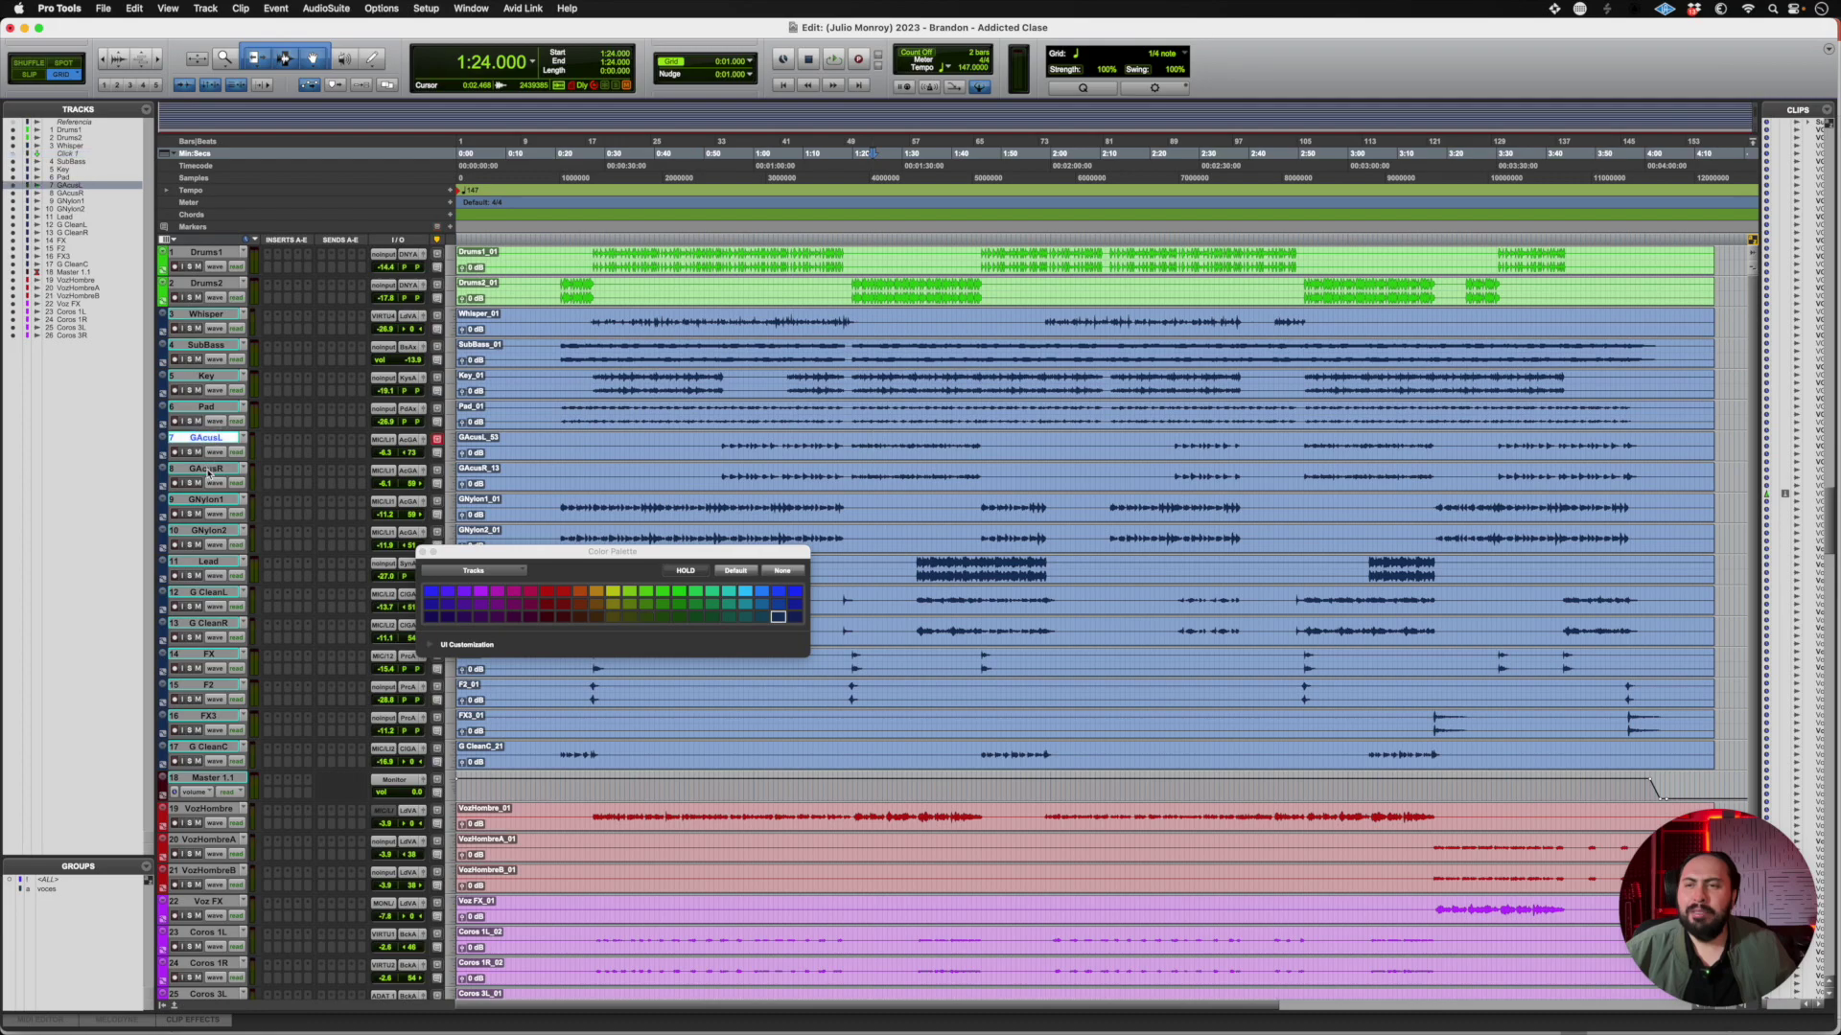
pyautogui.keyDown('shift'); pyautogui.click(209, 470); pyautogui.keyUp('shift')
pyautogui.click(745, 591)
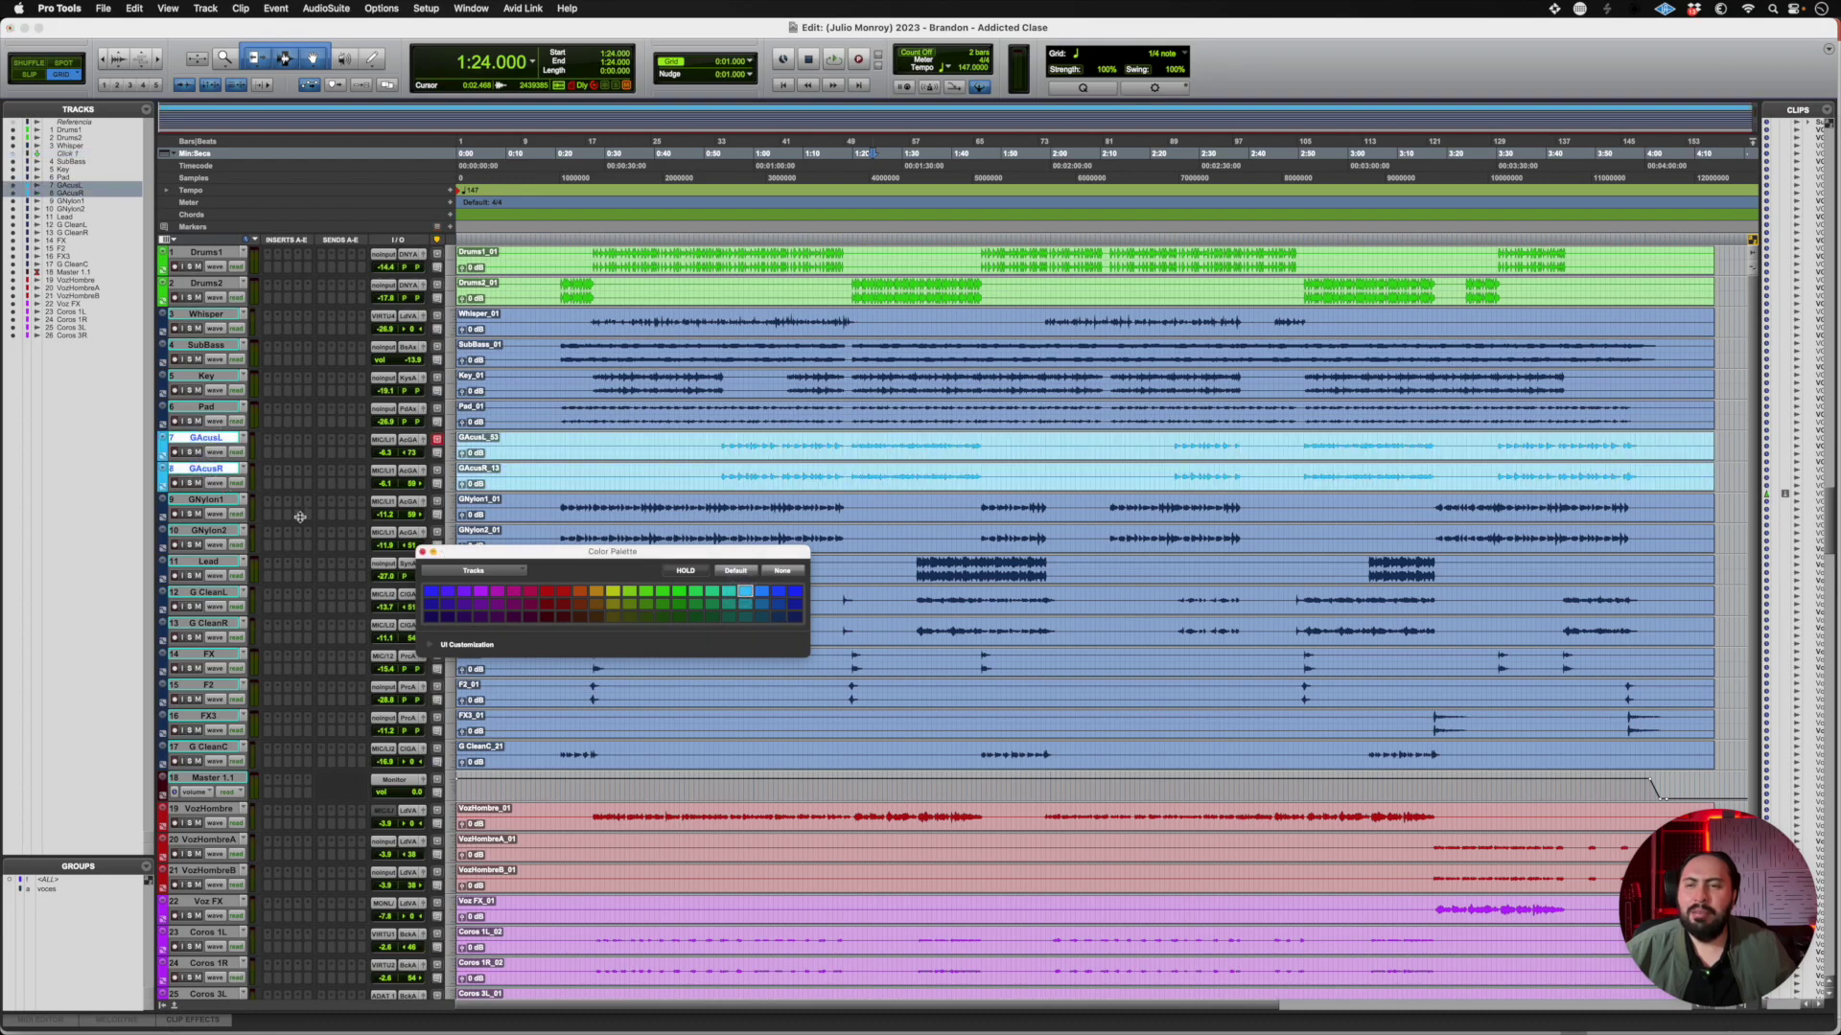
pyautogui.click(216, 499)
pyautogui.keyDown('shift'); pyautogui.click(213, 530); pyautogui.keyUp('shift')
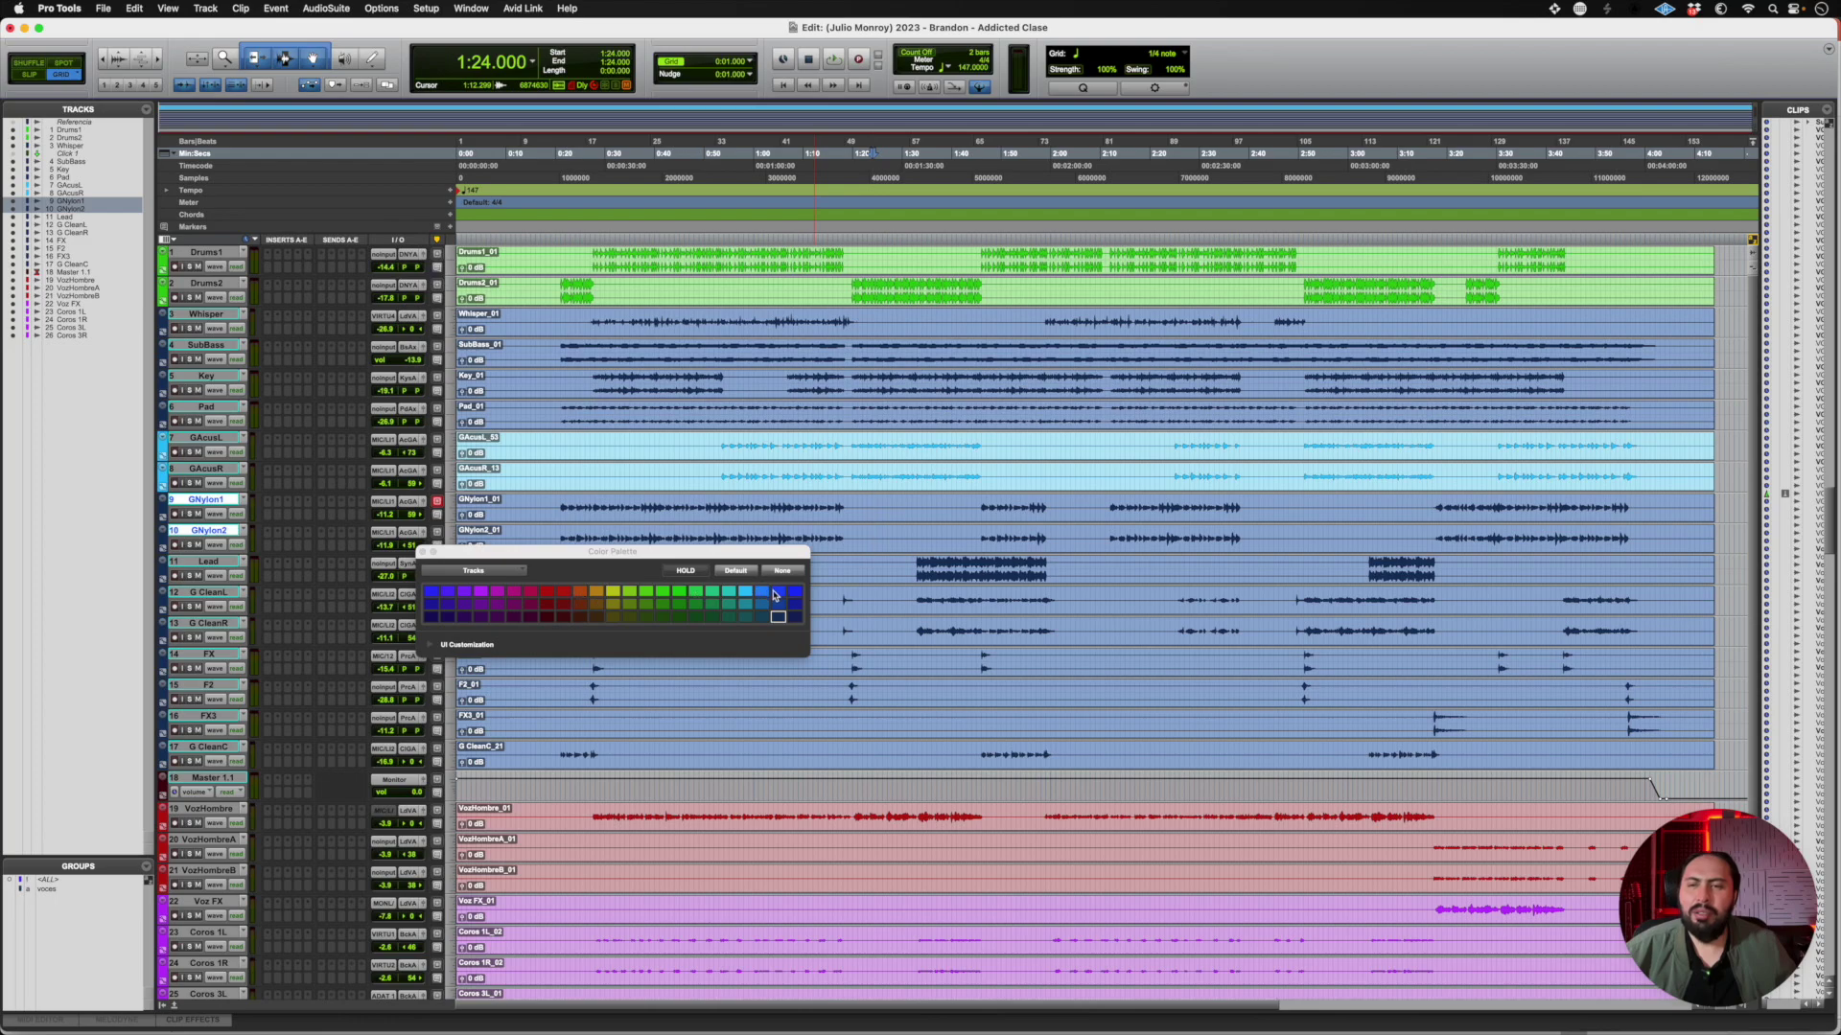
pyautogui.click(779, 592)
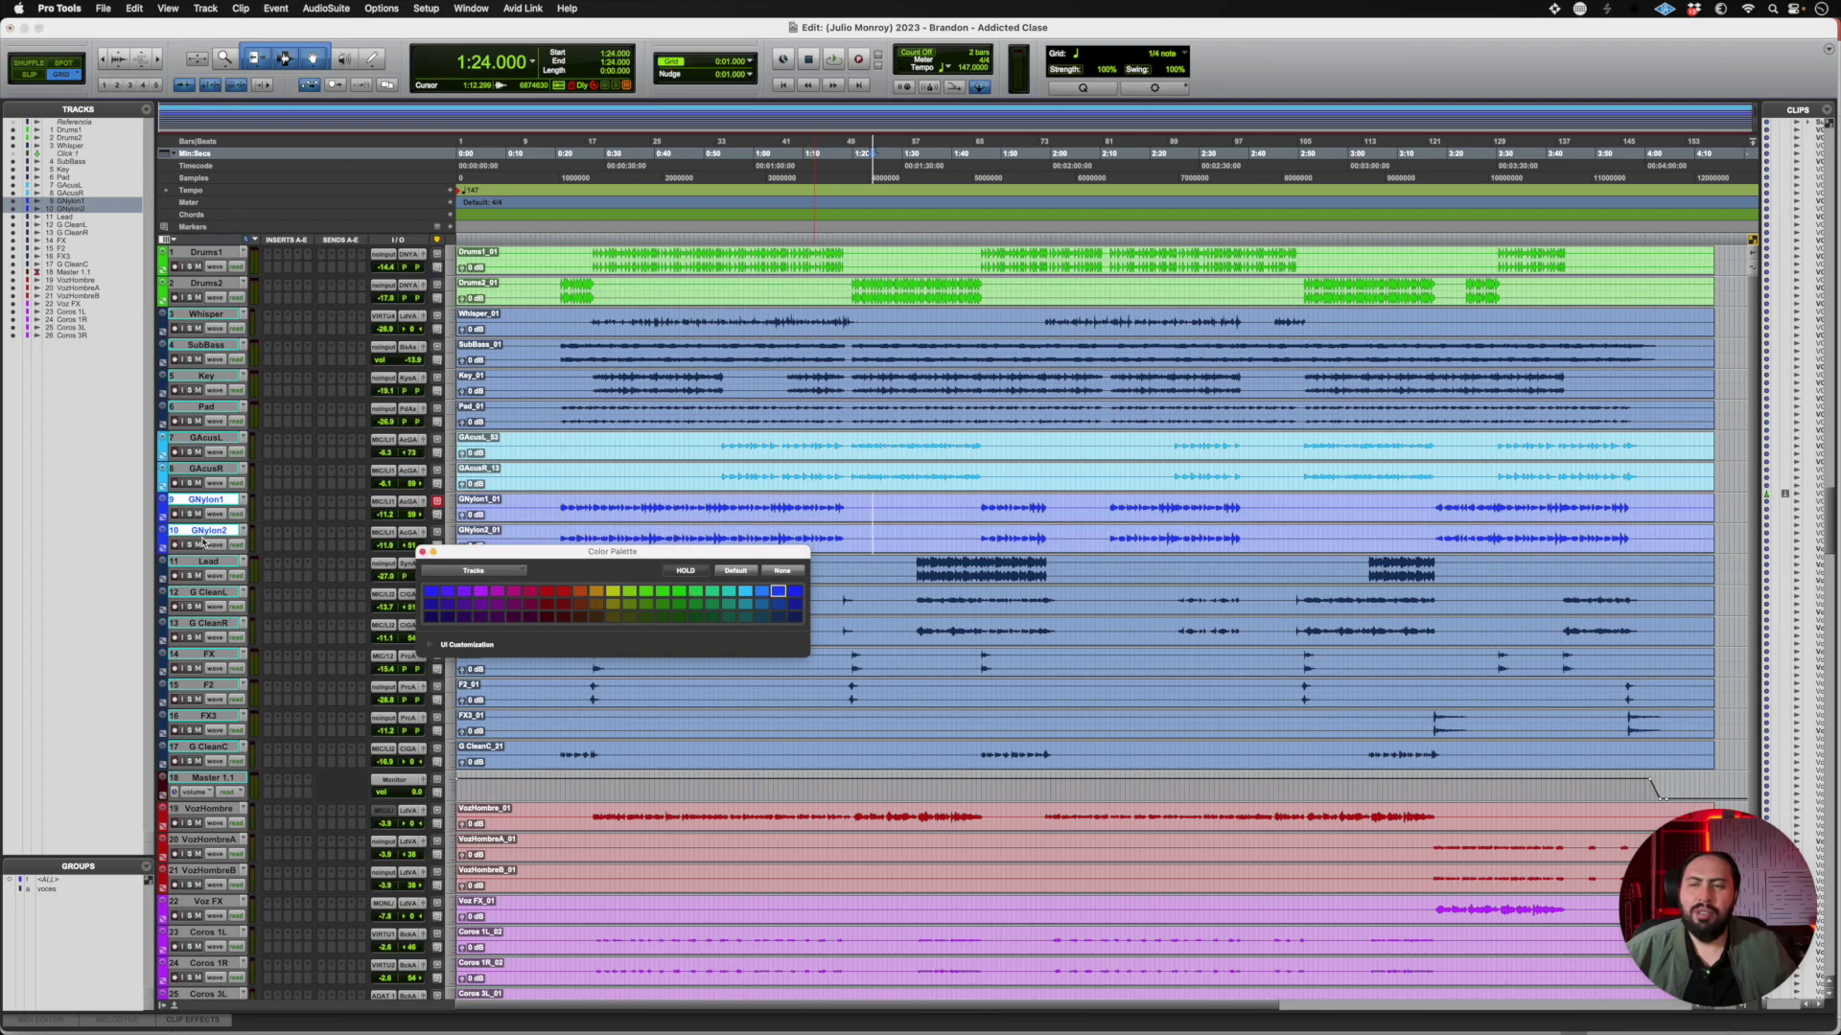
# Color the G CleanL and G CleanR tracks dark blue and place them above the Lead track
pyautogui.click(211, 596)
pyautogui.keyDown('shift'); pyautogui.click(211, 623); pyautogui.keyUp('shift')
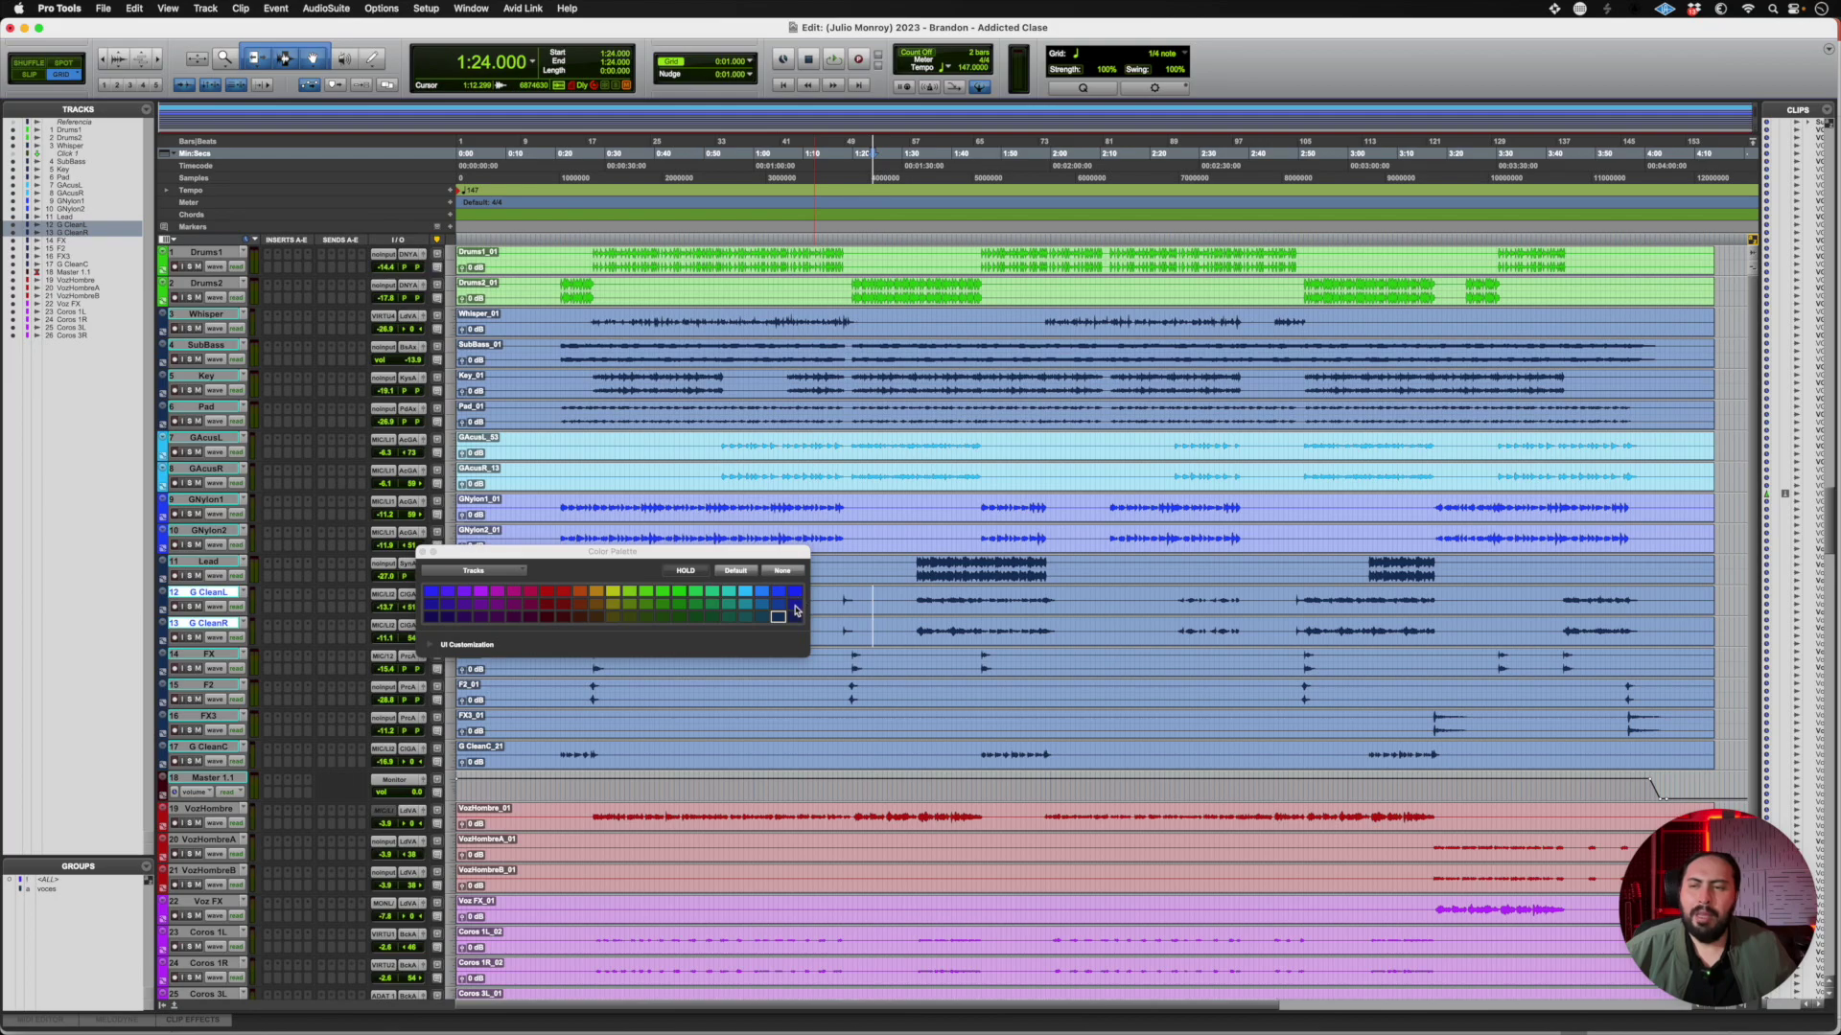
pyautogui.click(795, 605)
pyautogui.moveTo(220, 594); pyautogui.dragTo(210, 644)
pyautogui.click(203, 625)
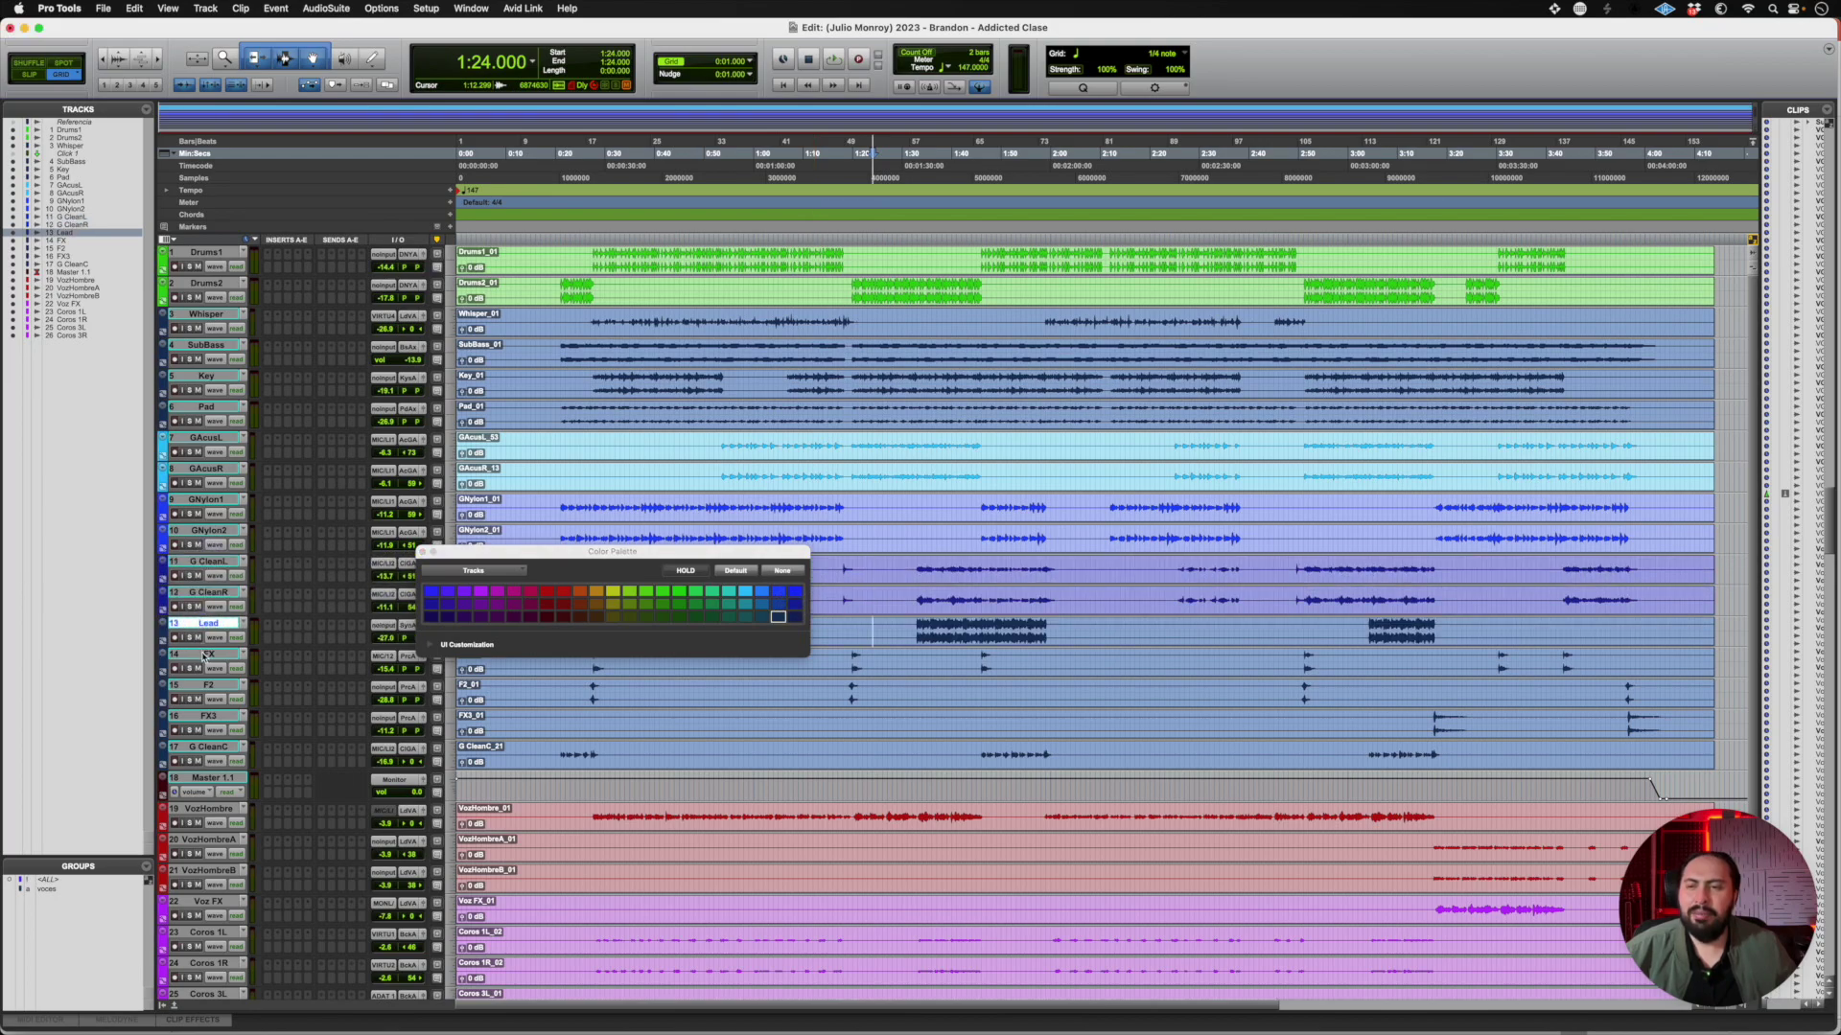
# Color the FX, F2 and FX3 tracks orange-brown
pyautogui.click(203, 656)
pyautogui.keyDown('shift'); pyautogui.click(207, 714); pyautogui.keyUp('shift')
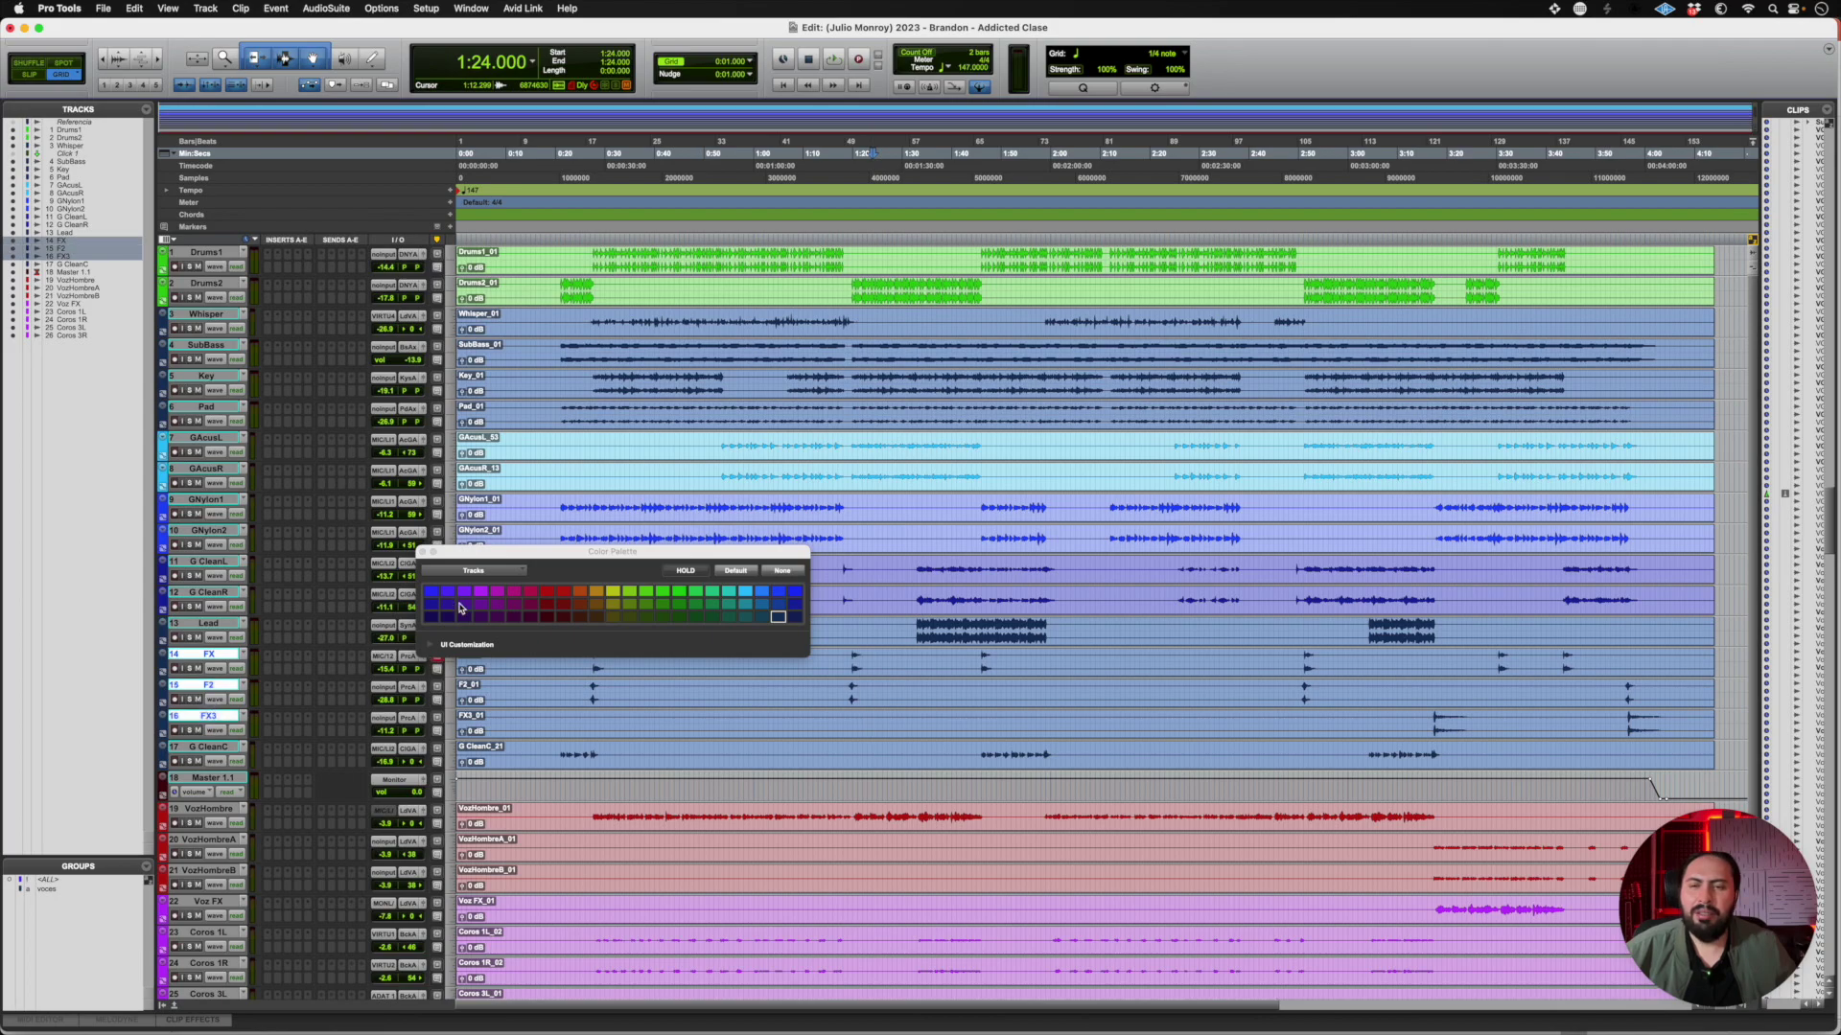
pyautogui.click(598, 610)
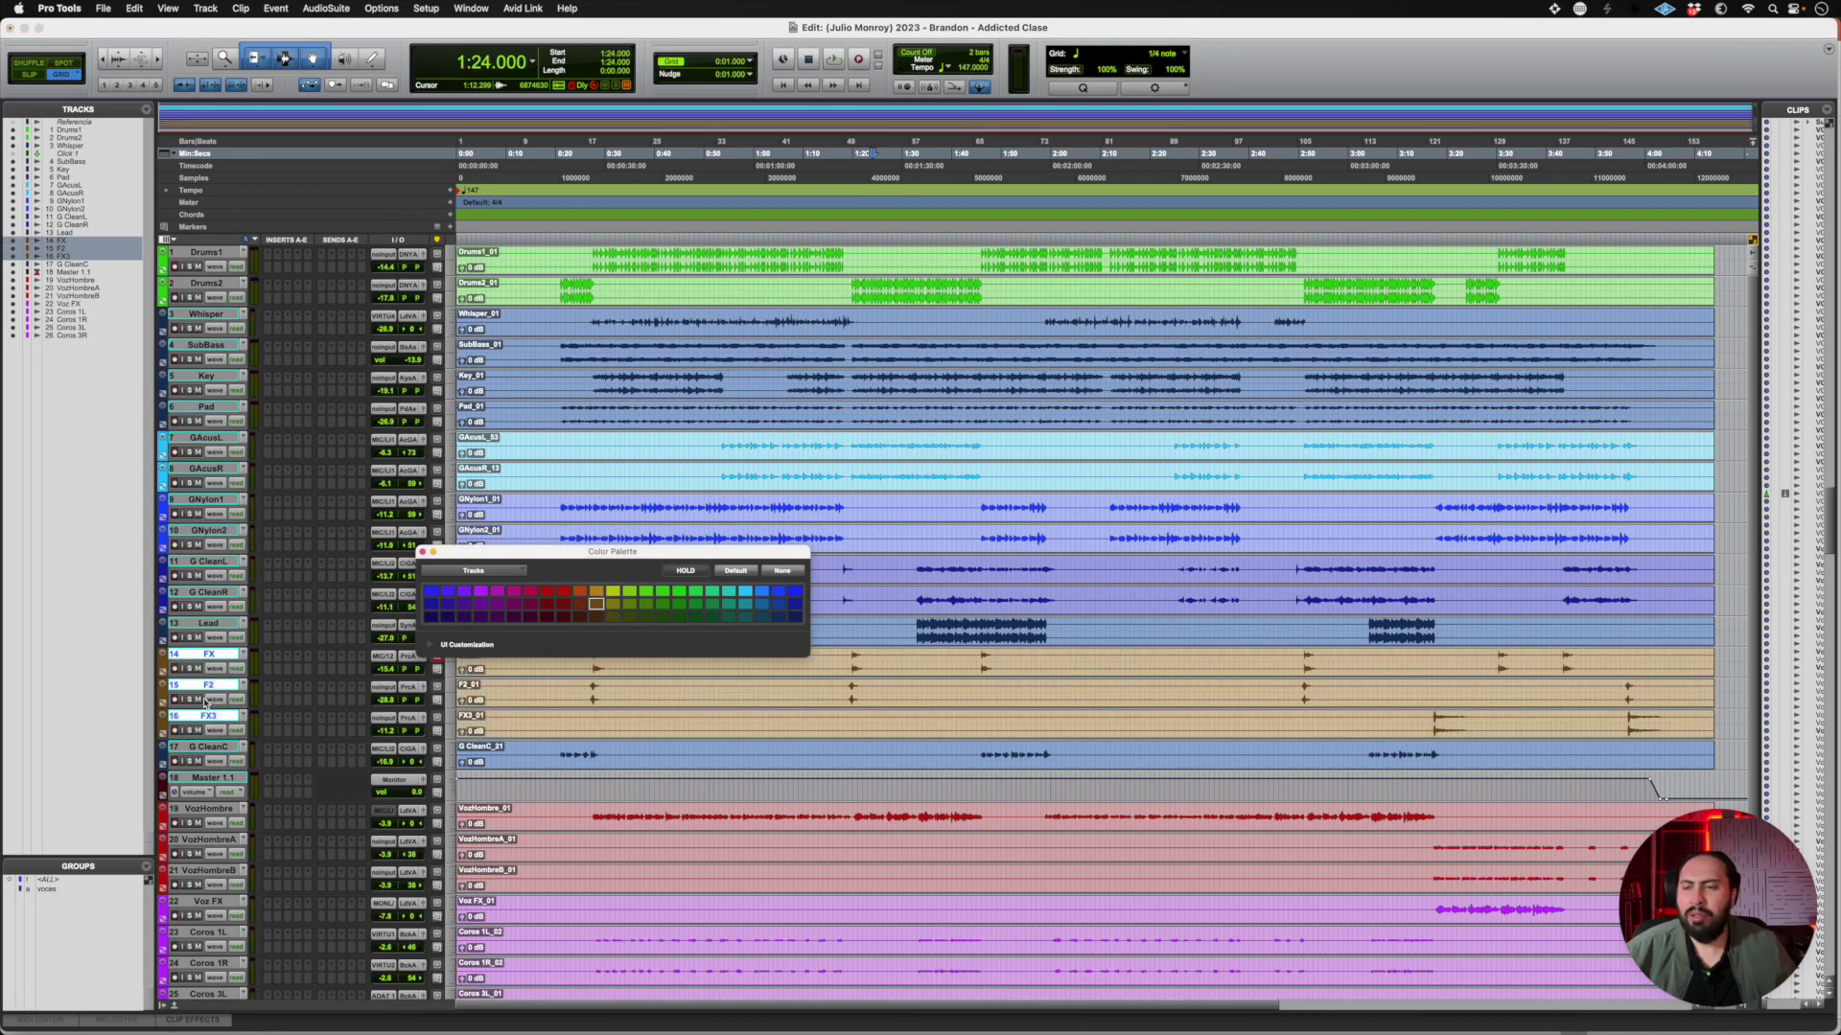
# Move the G CleanC track directly below G CleanR and color it light blue
pyautogui.click(207, 747)
pyautogui.moveTo(207, 747); pyautogui.dragTo(269, 634)
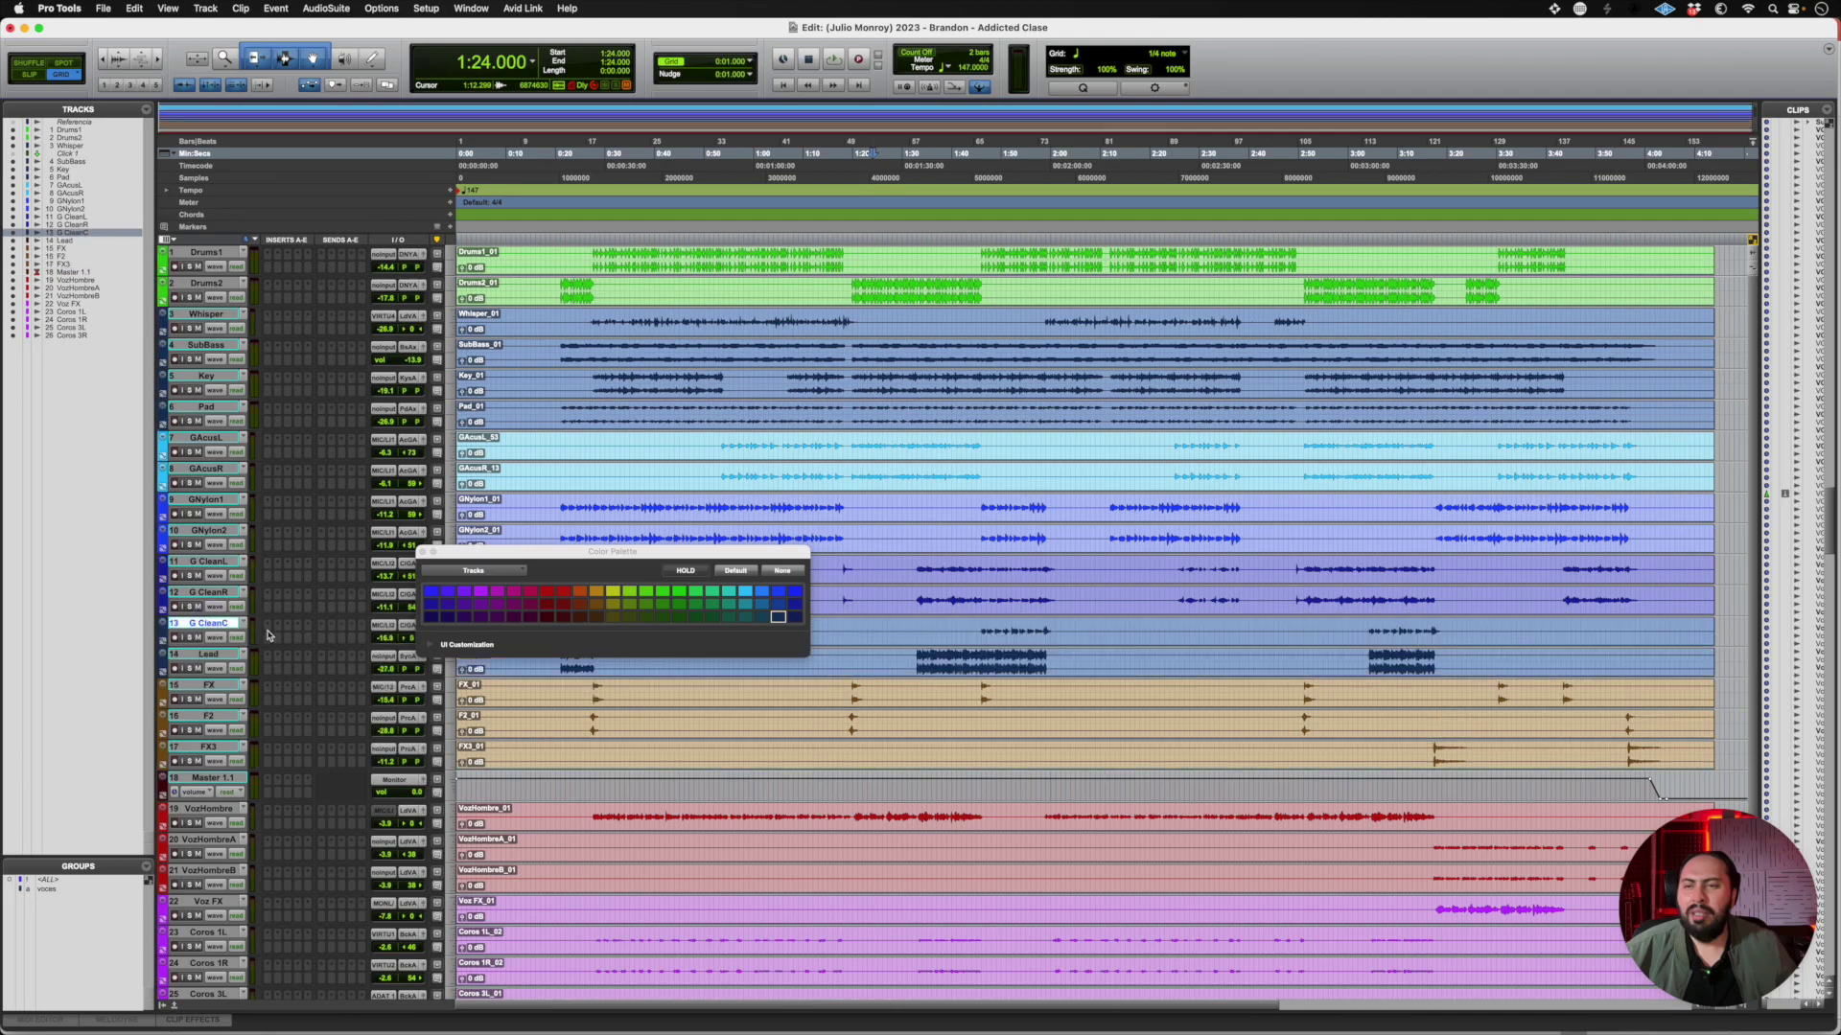
pyautogui.click(756, 595)
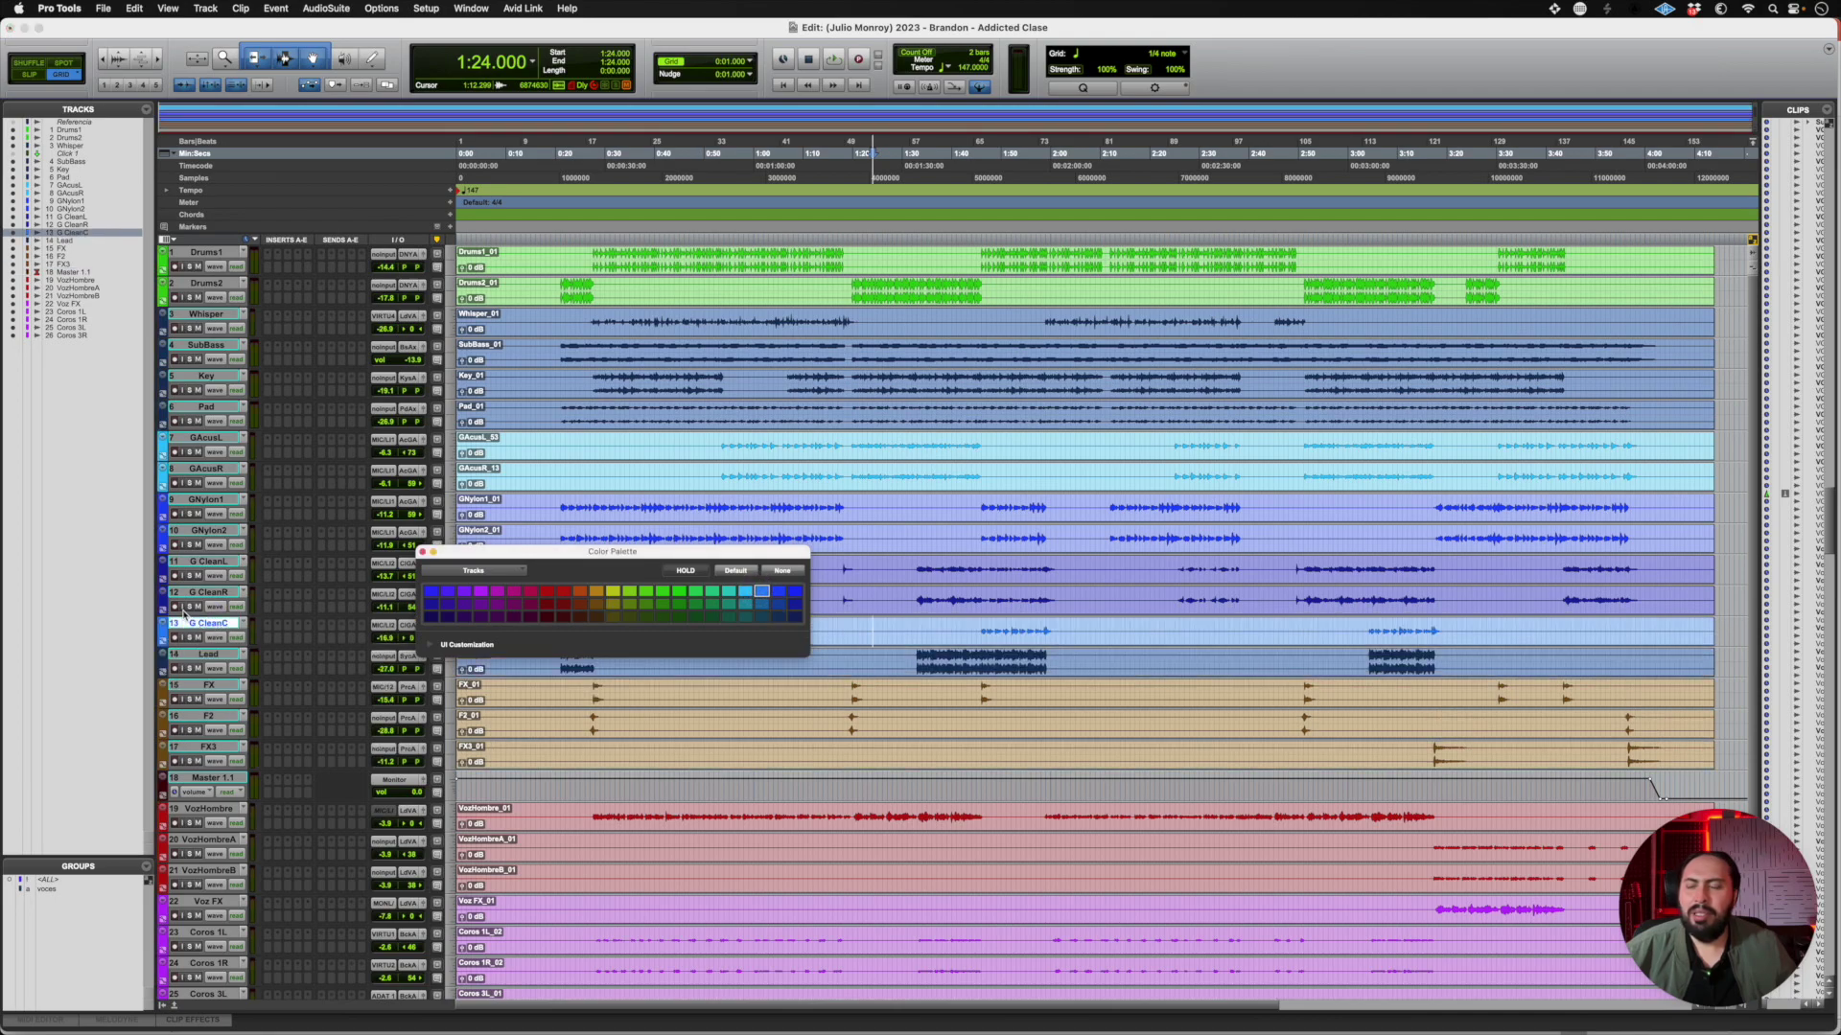
# Color the Lead track bright purple and the SubBass track red
pyautogui.scroll(-1, 198, 614)
pyautogui.click(208, 623)
pyautogui.click(480, 592)
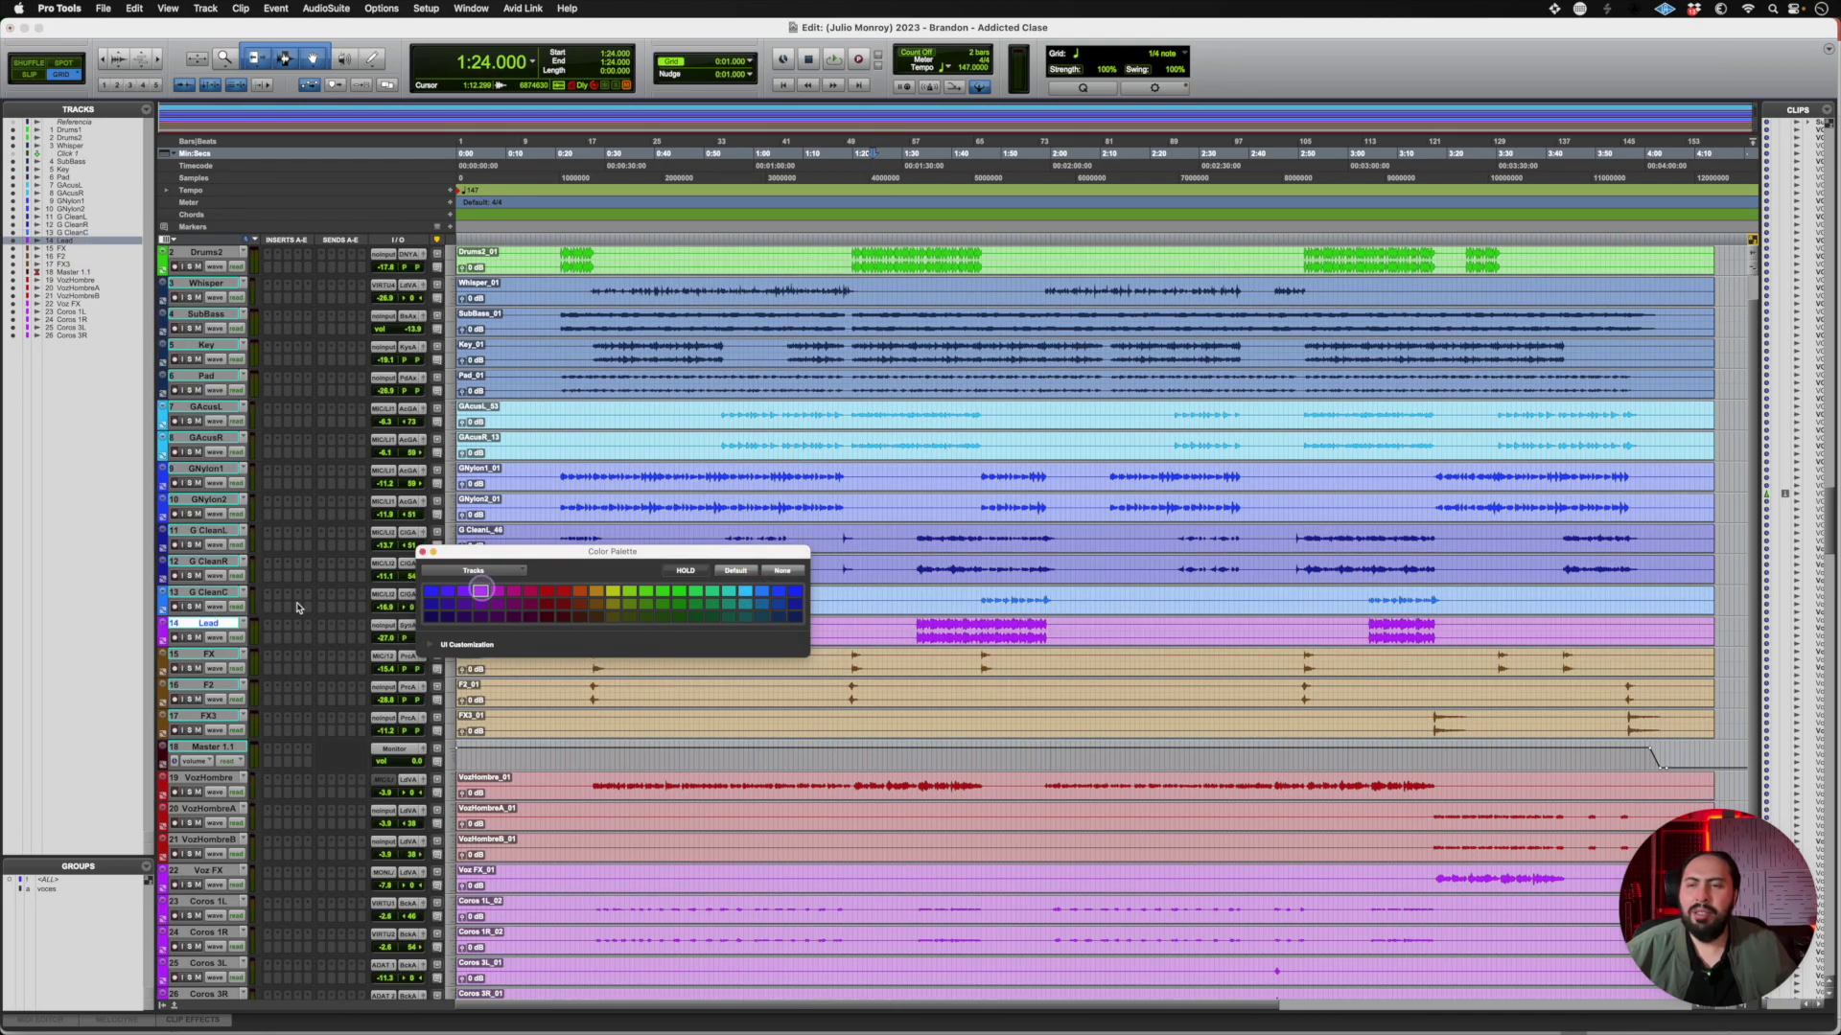
pyautogui.scroll(1, 169, 611)
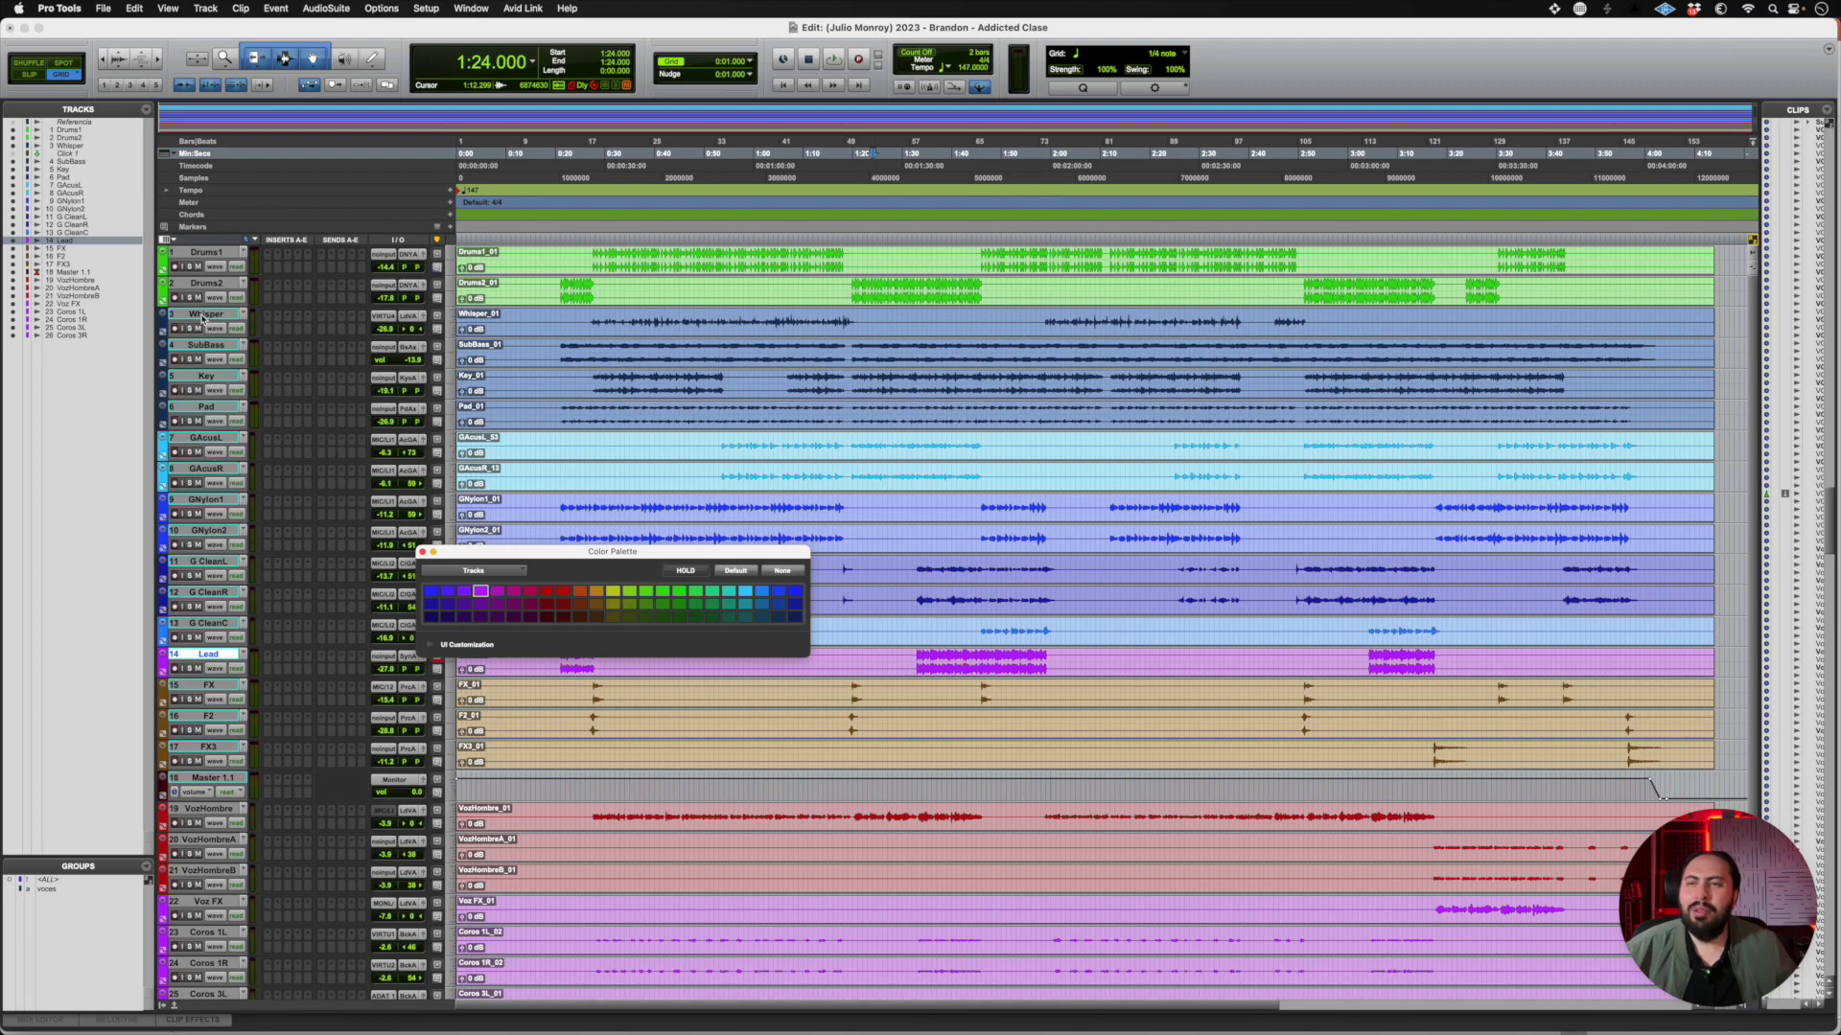
pyautogui.click(202, 344)
pyautogui.click(563, 592)
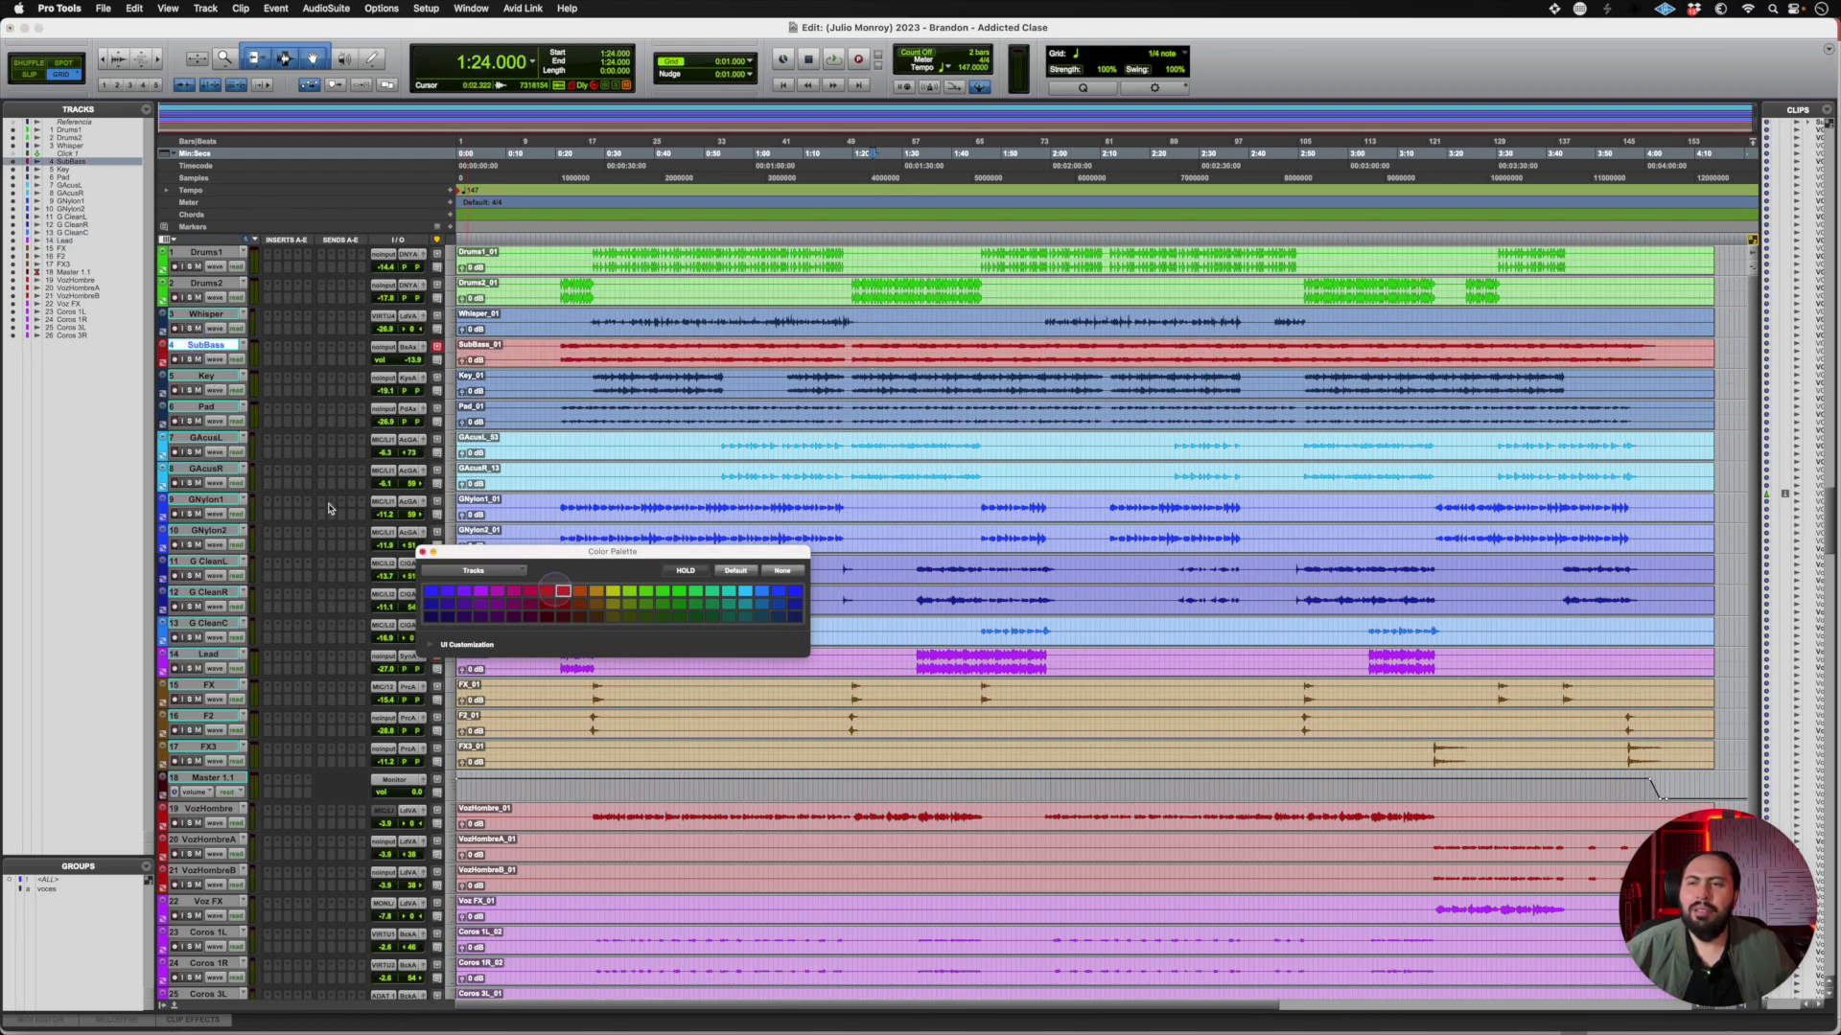
# Move the Whisper track below Coros 3R and rename it VozWhisper
pyautogui.moveTo(201, 314); pyautogui.dragTo(216, 912)
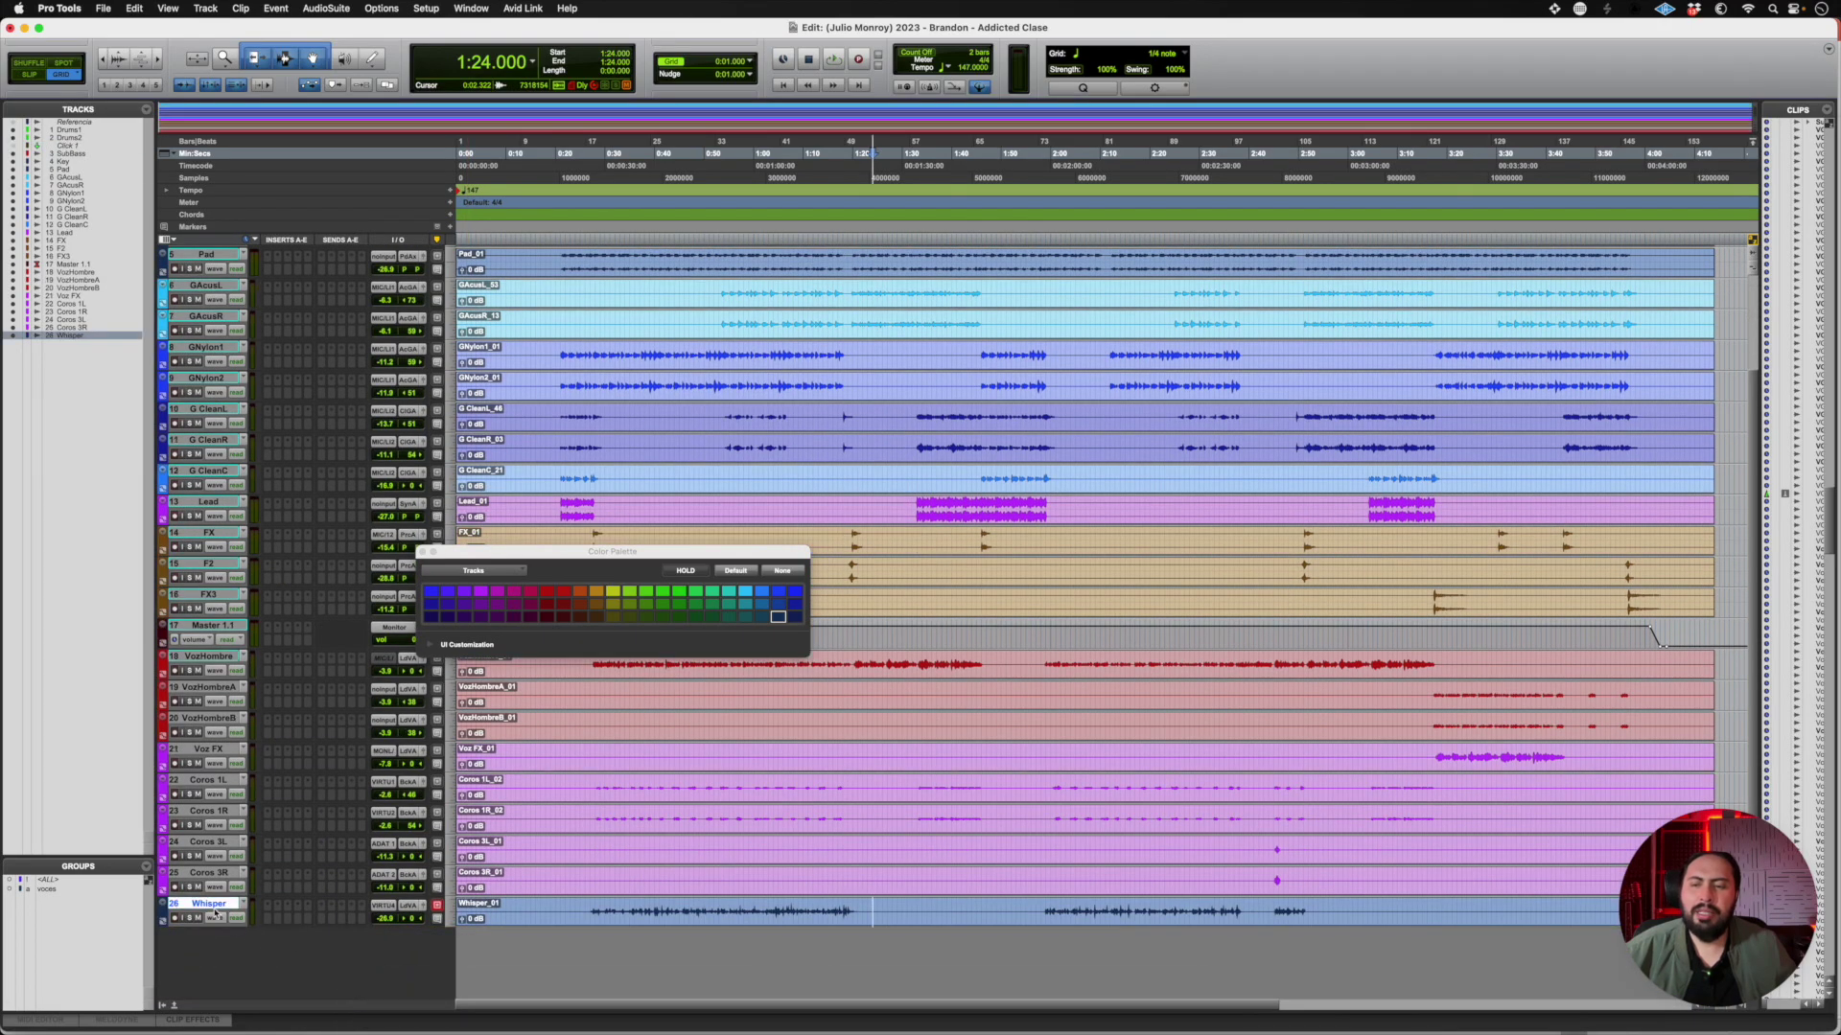
pyautogui.doubleClick(209, 903)
pyautogui.press('Left')
pyautogui.write('Voz')
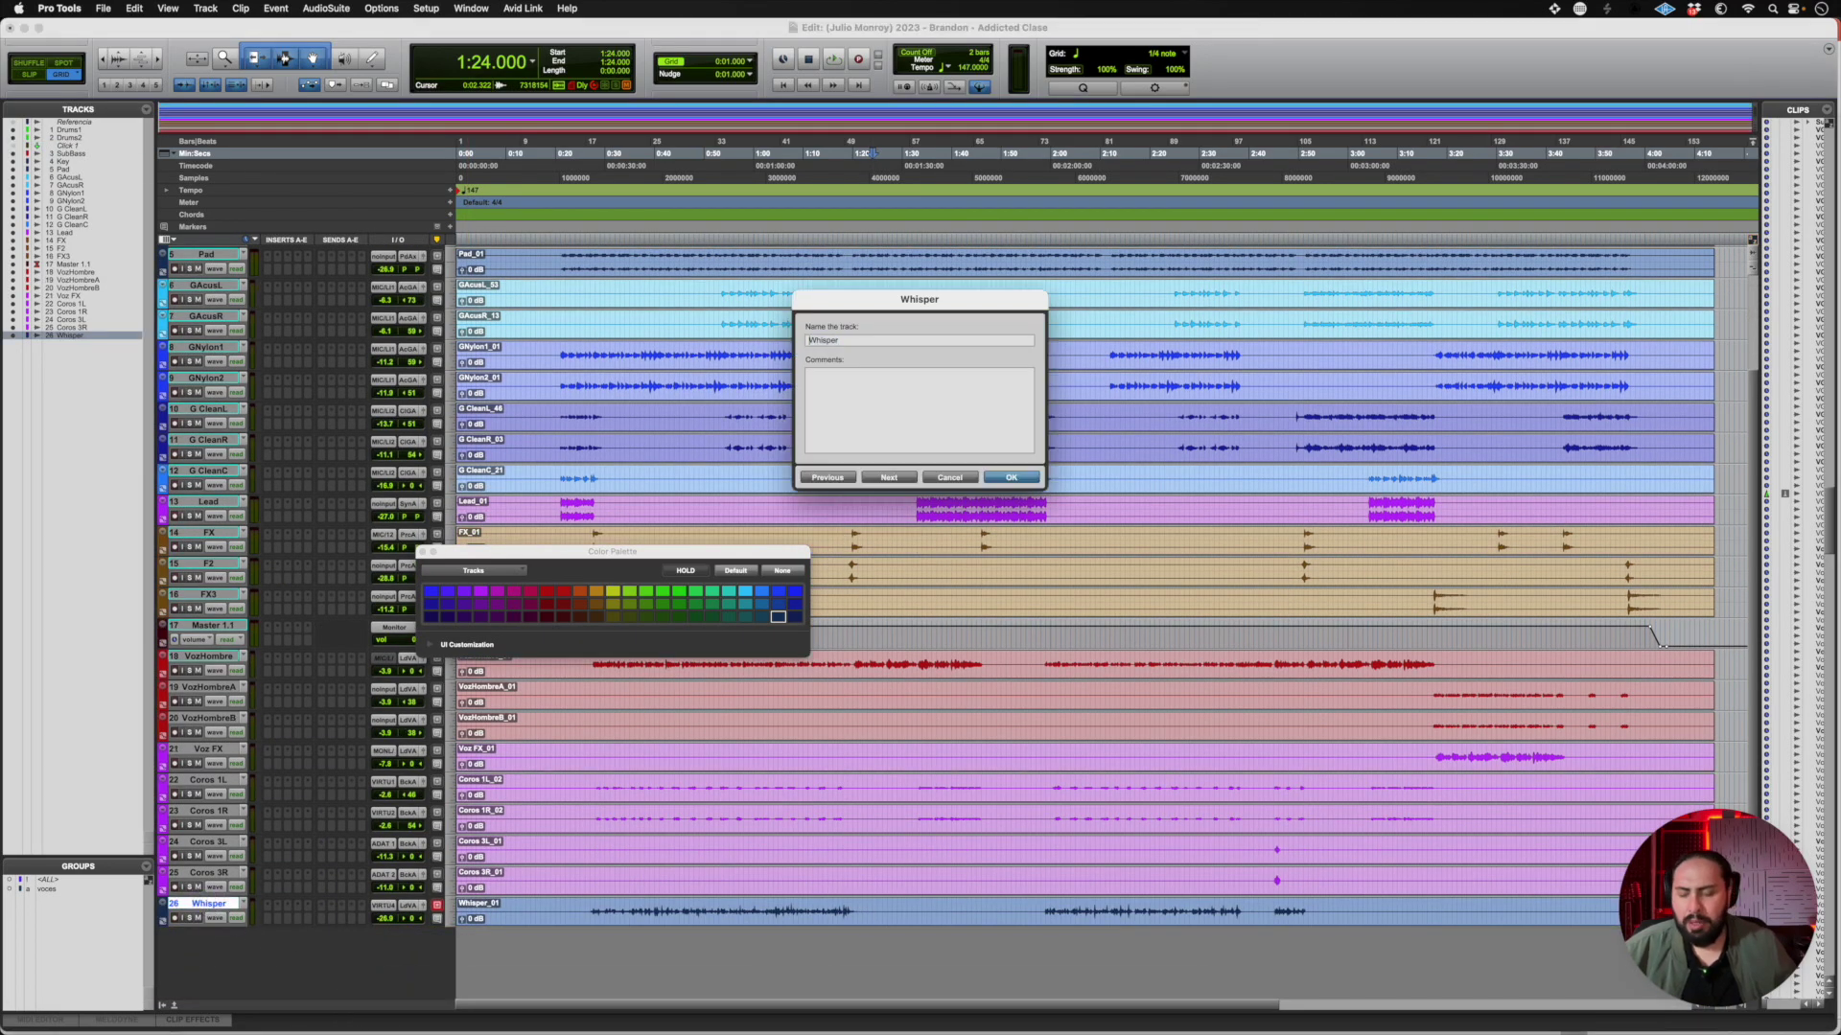
pyautogui.press('Return')
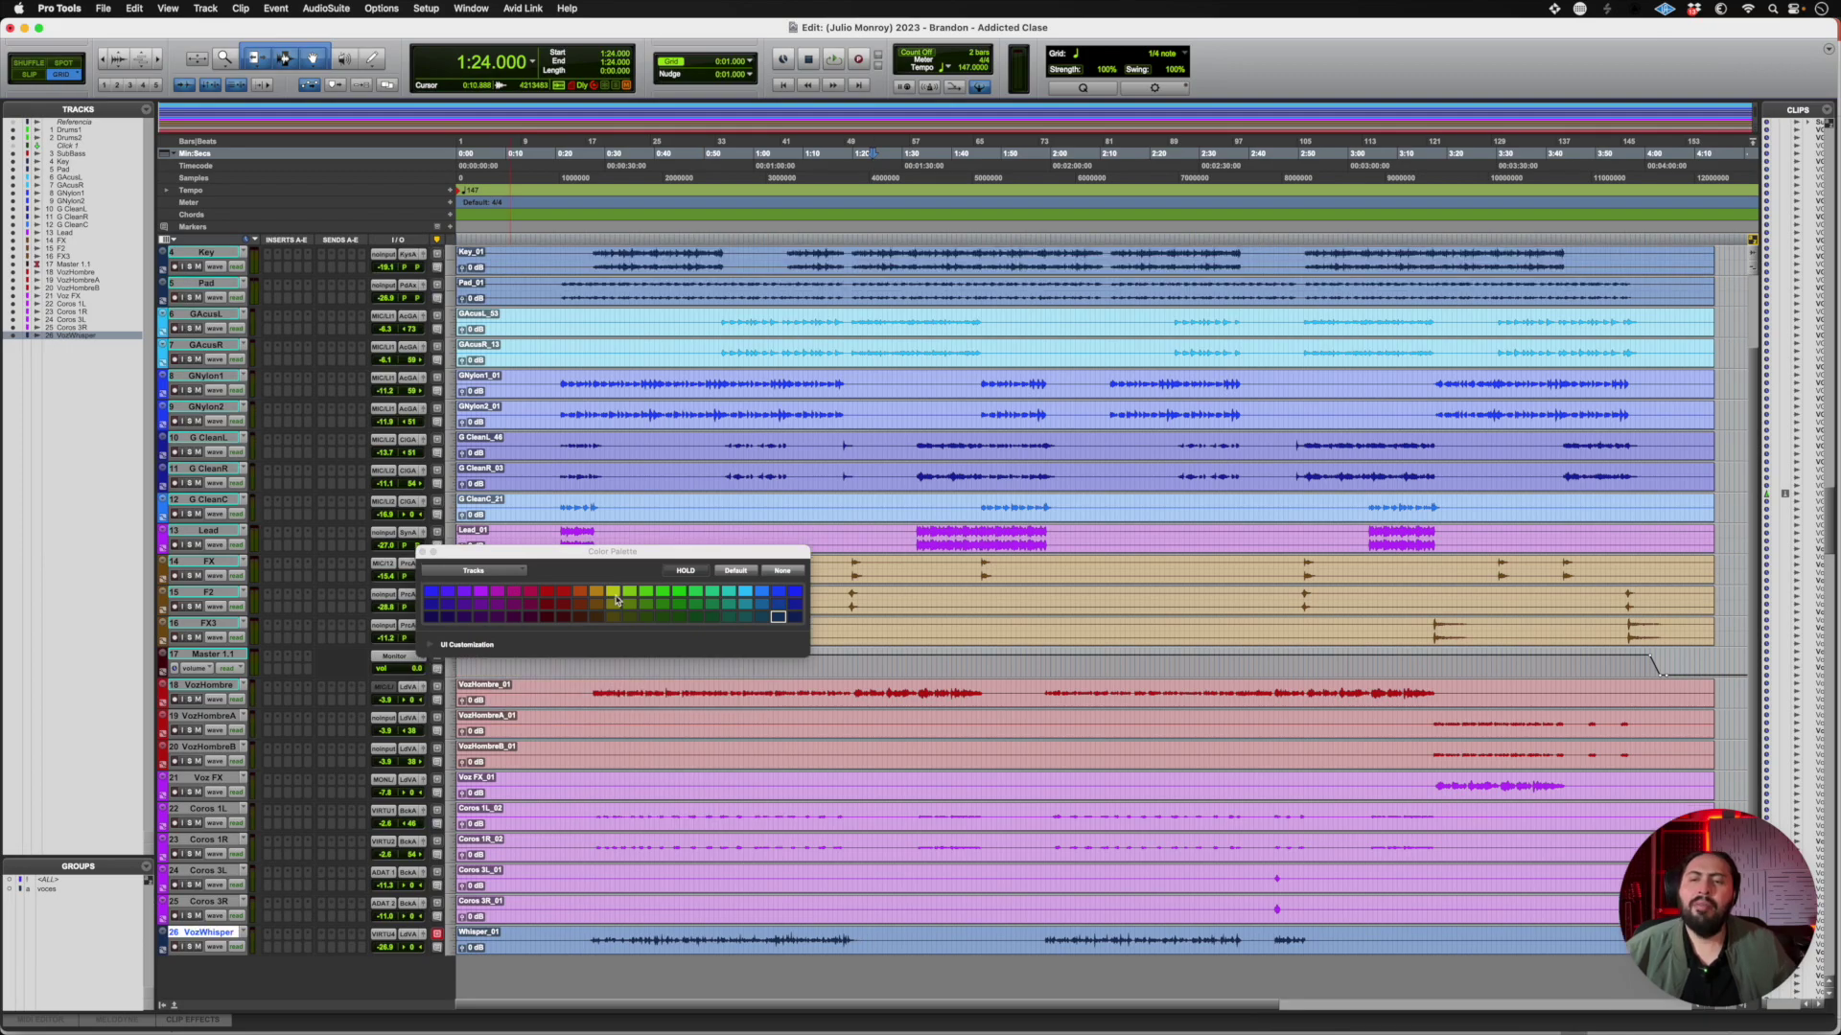
# Color the VozWhisper track bright purple, the Key track light blue and the Pad track green
pyautogui.click(481, 591)
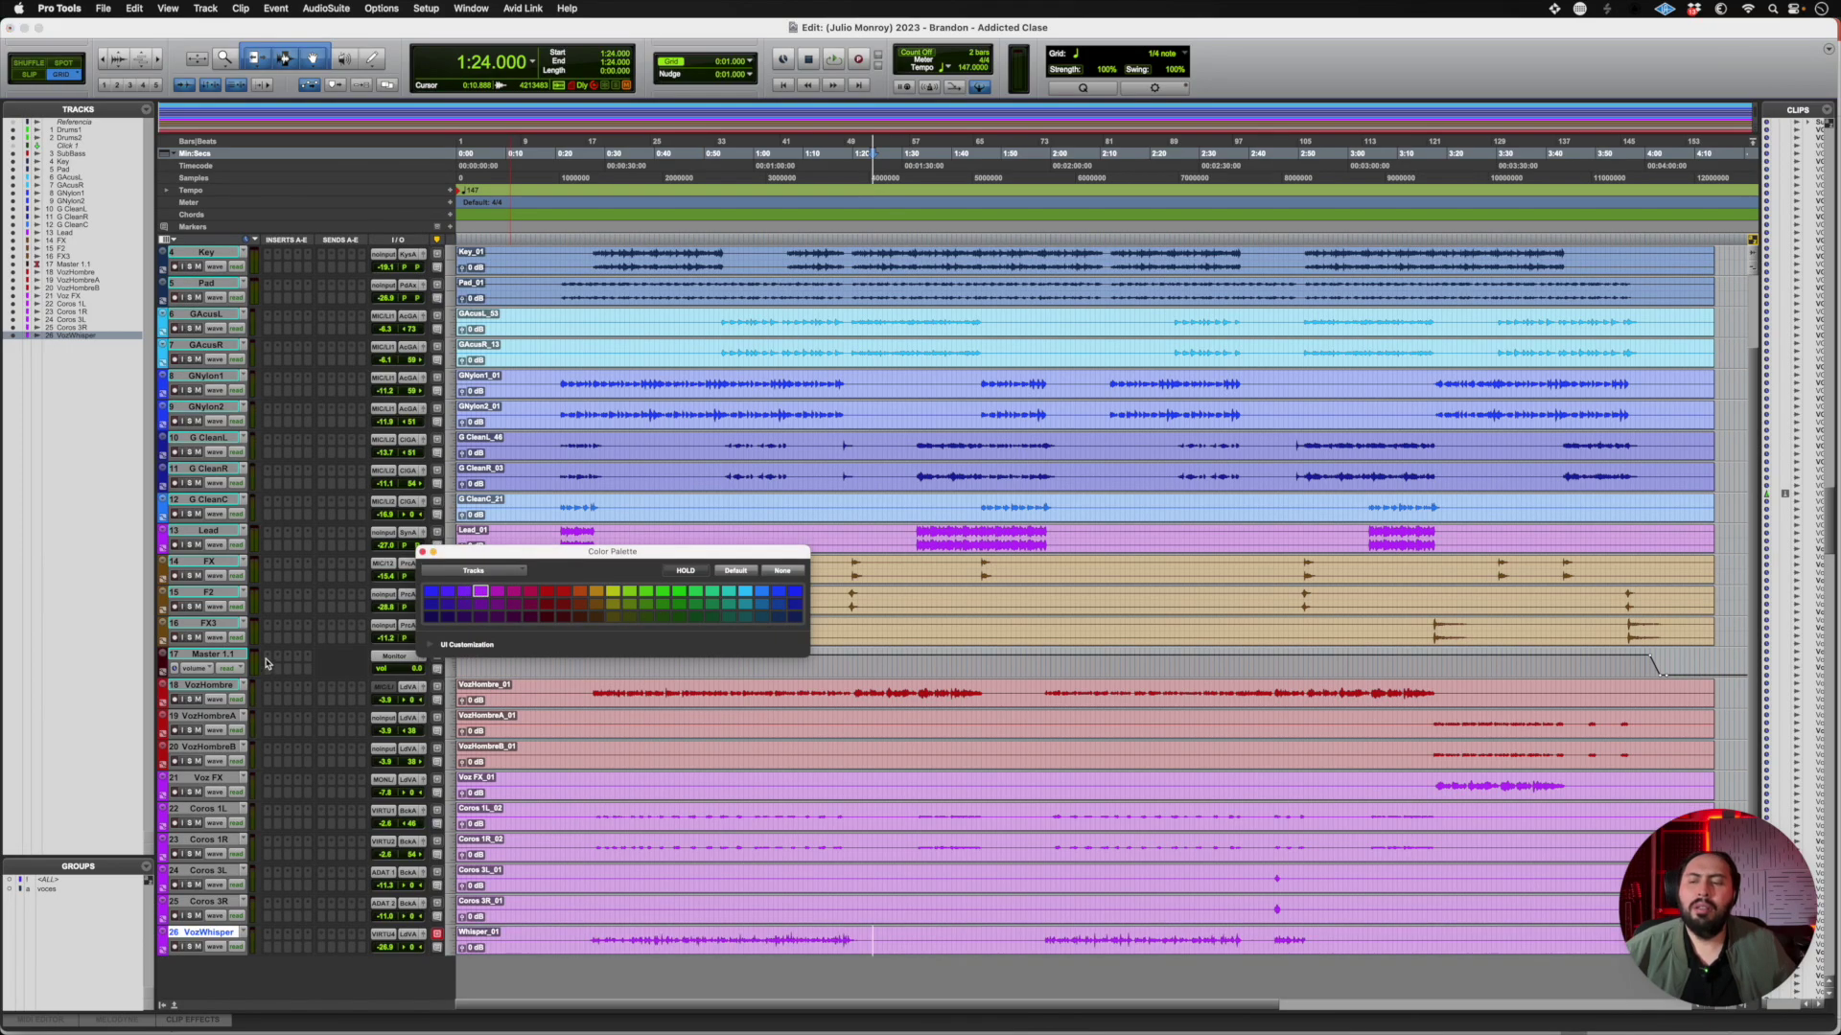
pyautogui.scroll(3, 268, 659)
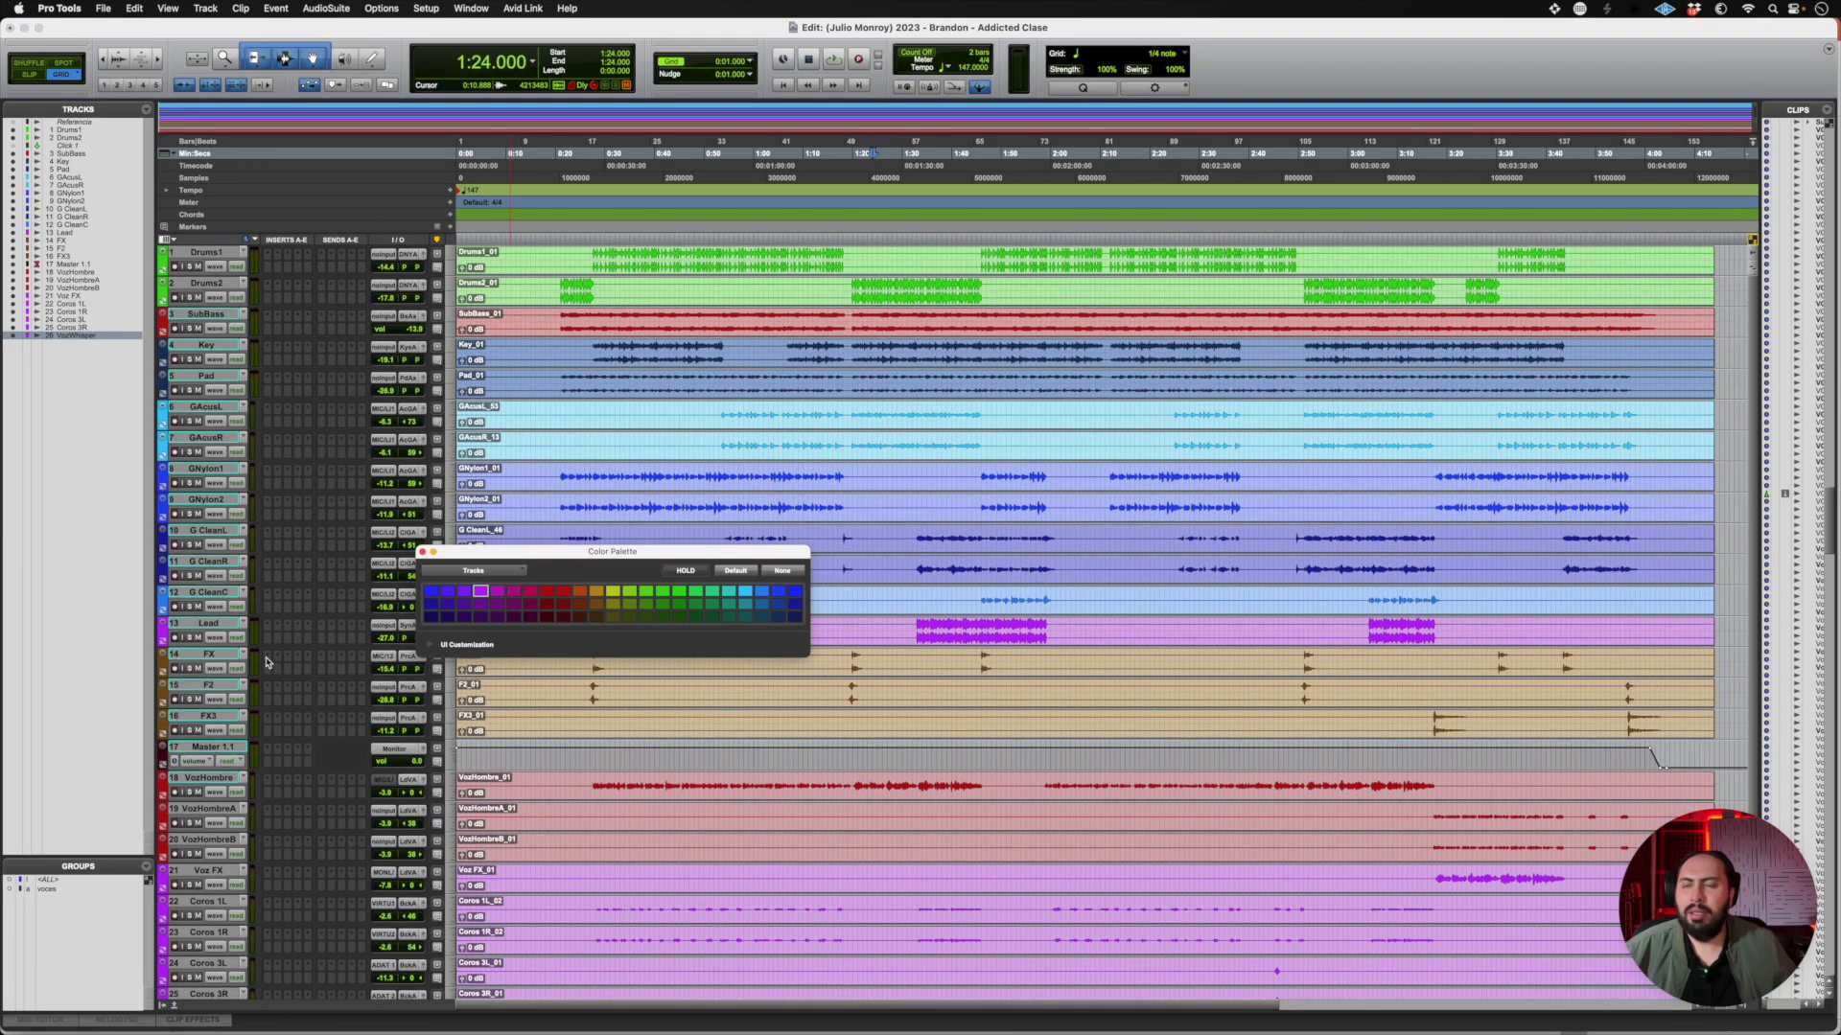
pyautogui.click(209, 345)
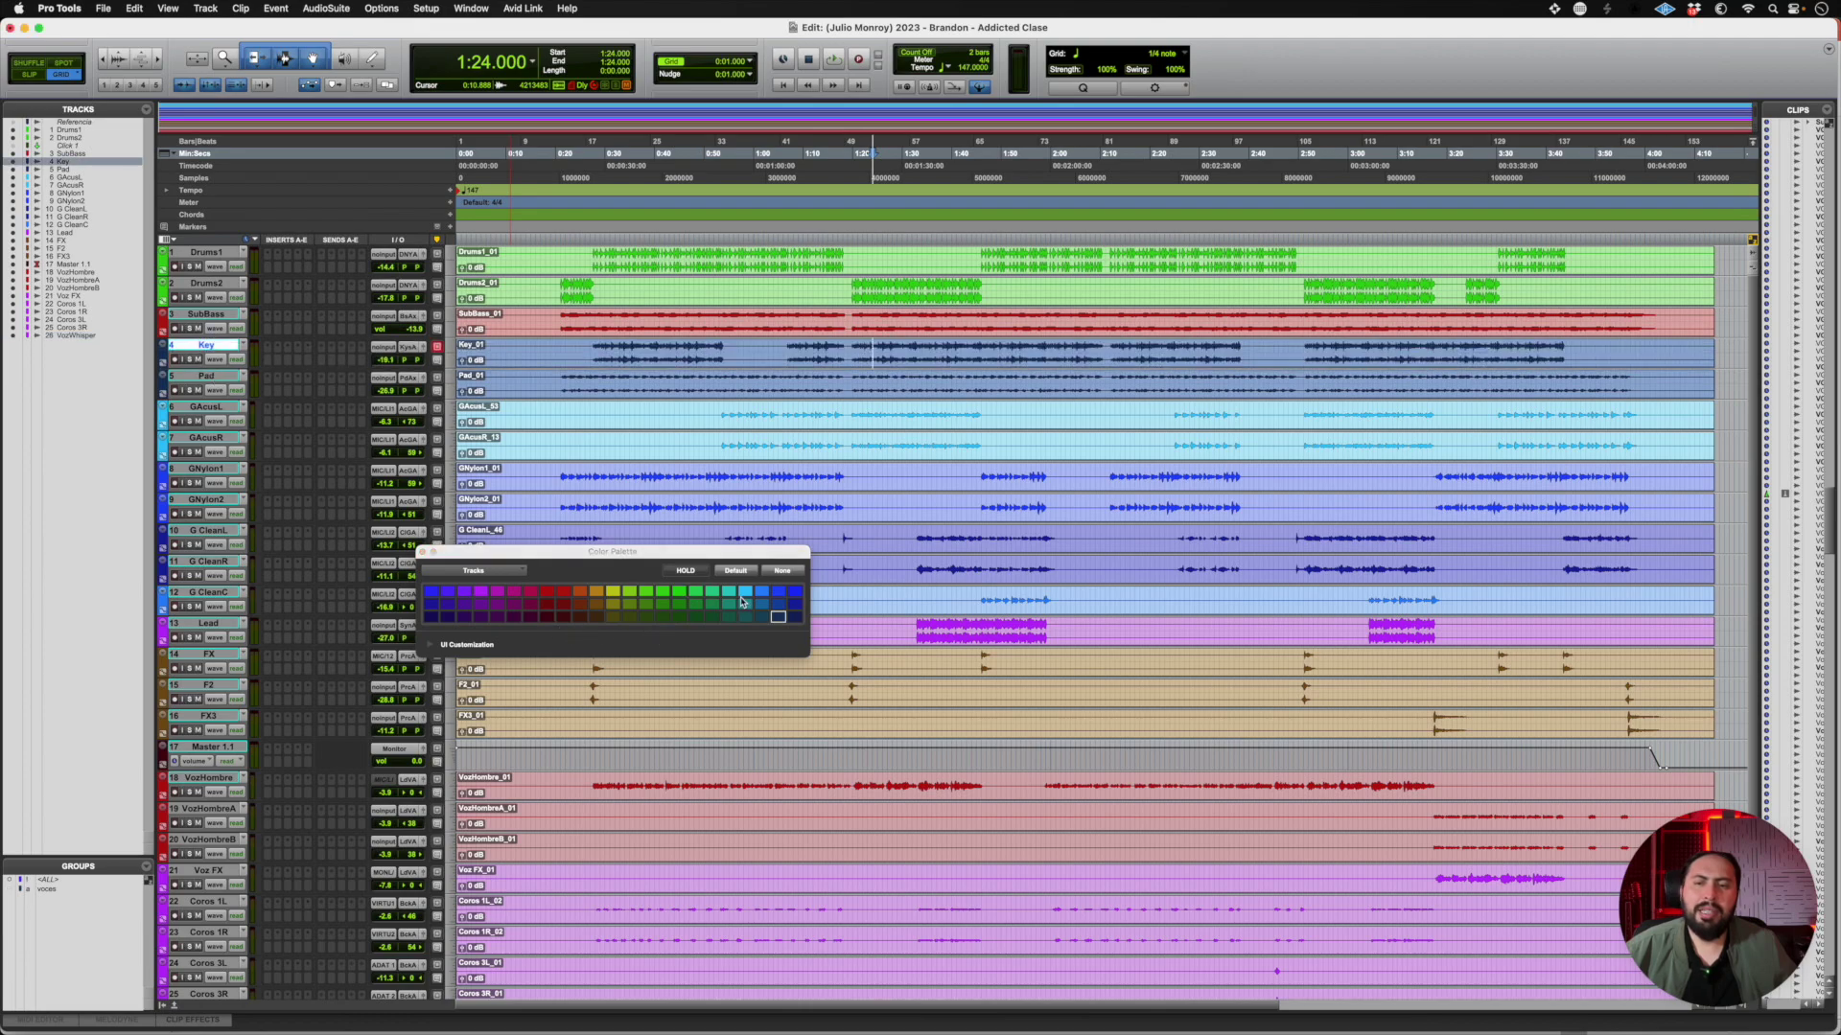
pyautogui.click(743, 601)
pyautogui.click(202, 376)
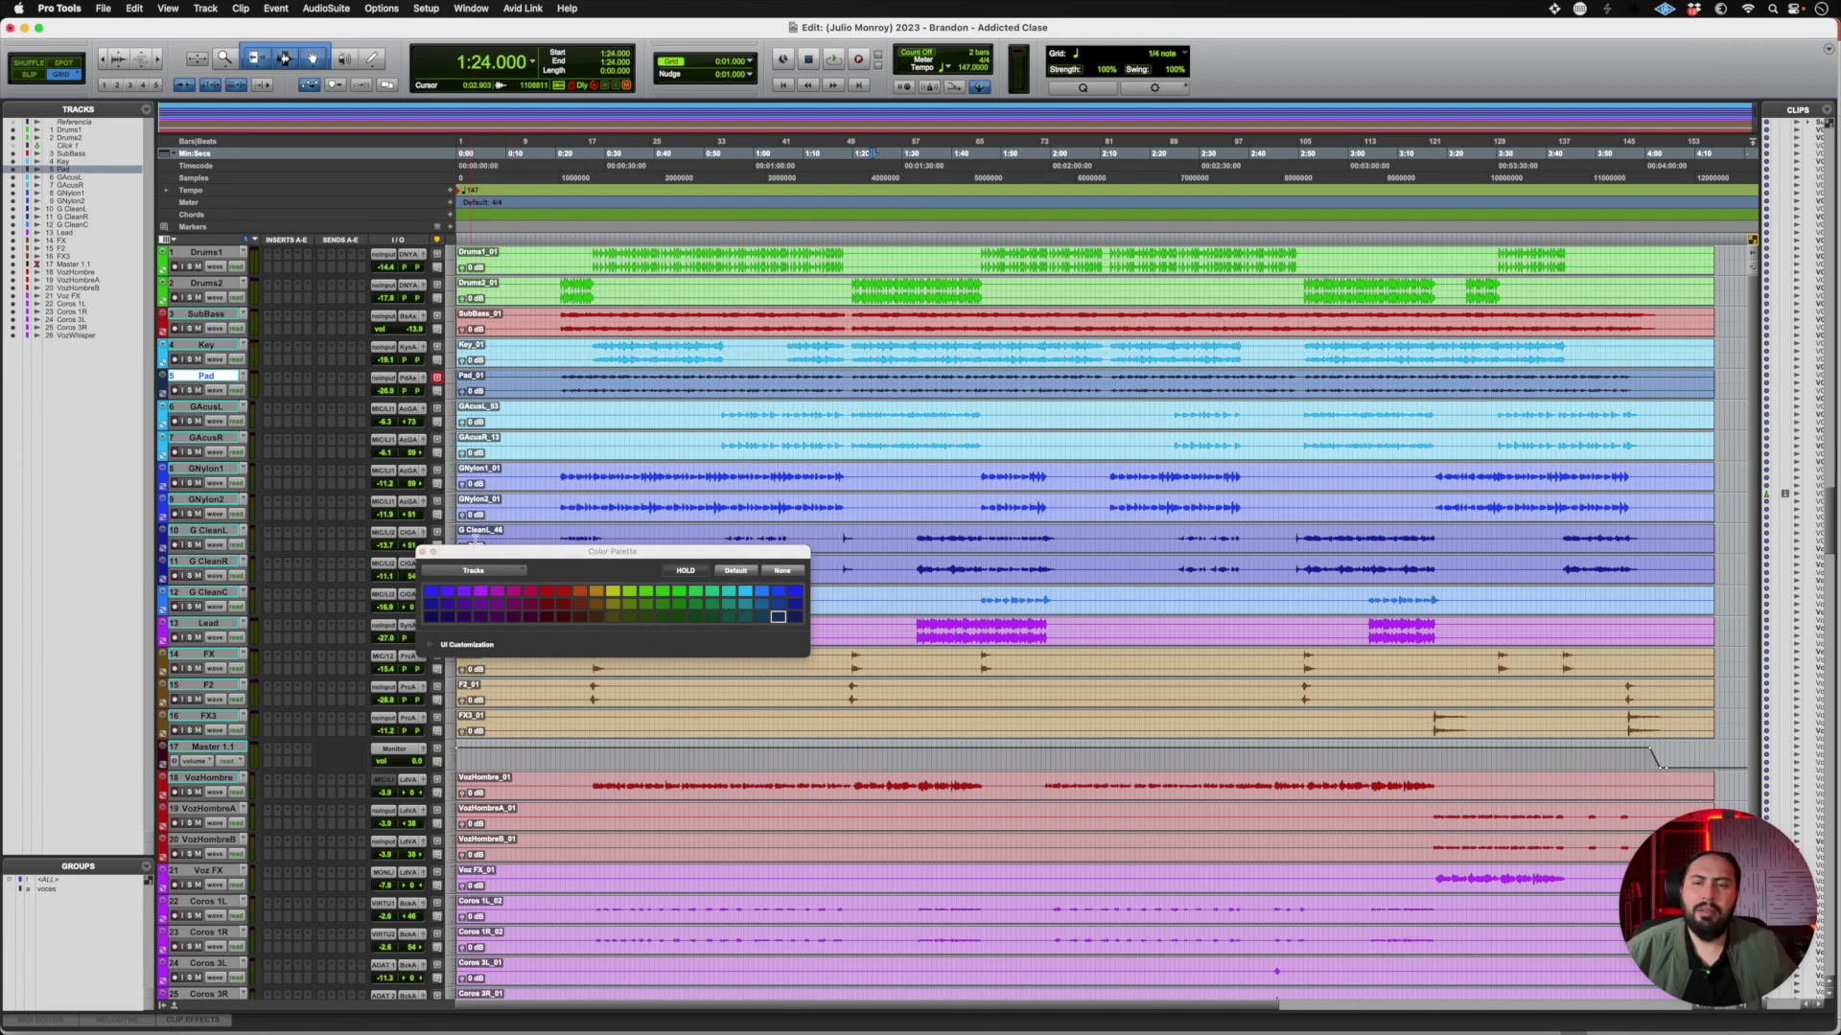
pyautogui.click(695, 604)
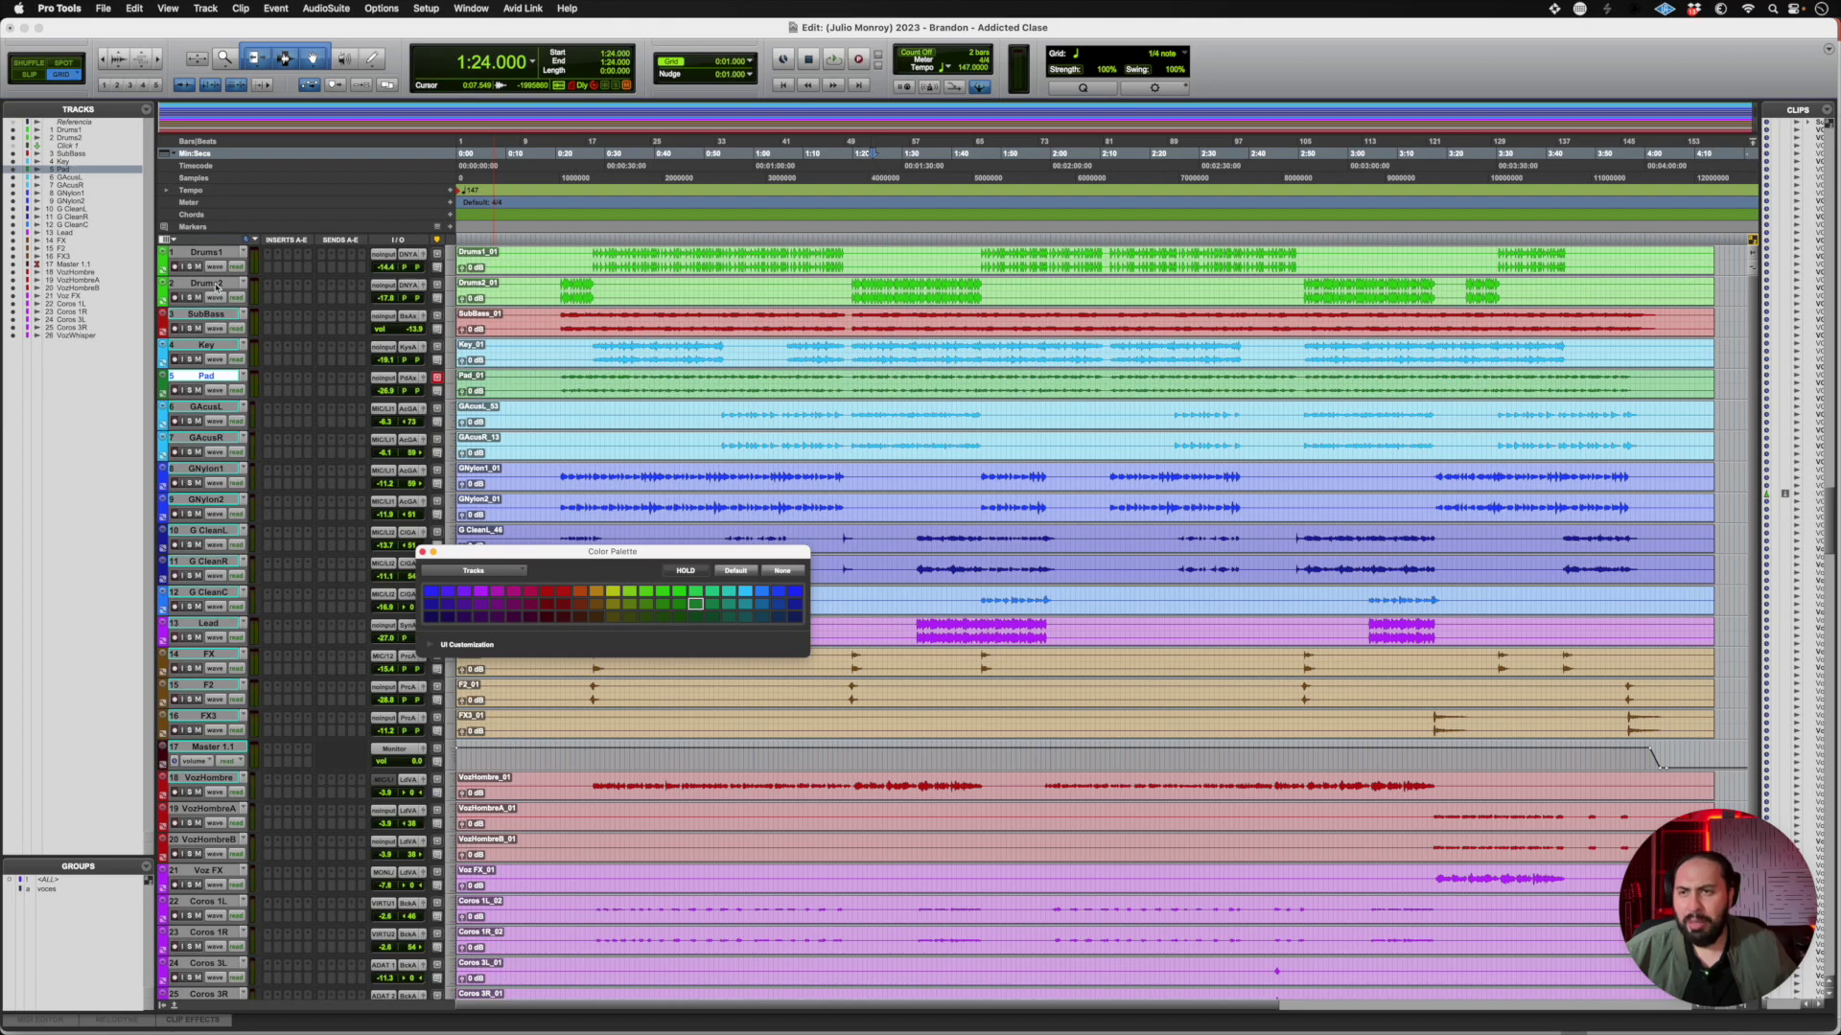
# Move the guitar tracks GAcusL through G CleanC directly below SubBass, and place the Key track below Pad
pyautogui.click(203, 314)
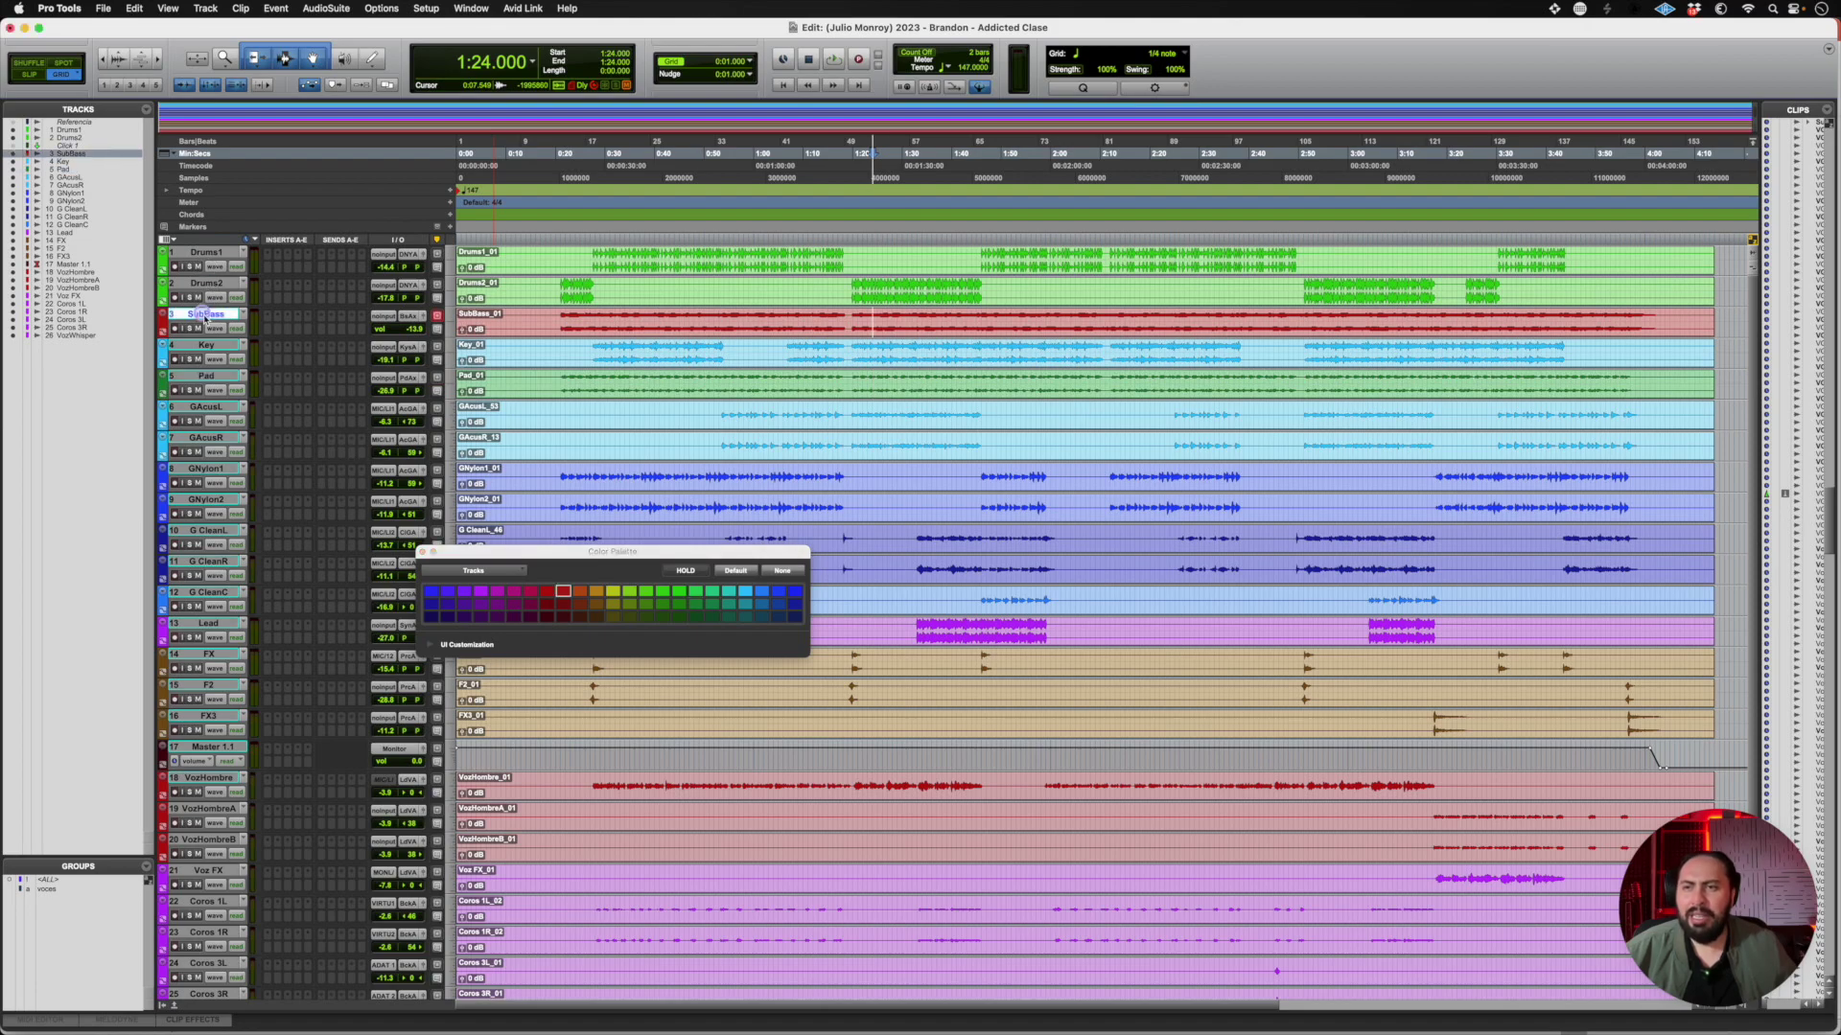
pyautogui.click(206, 408)
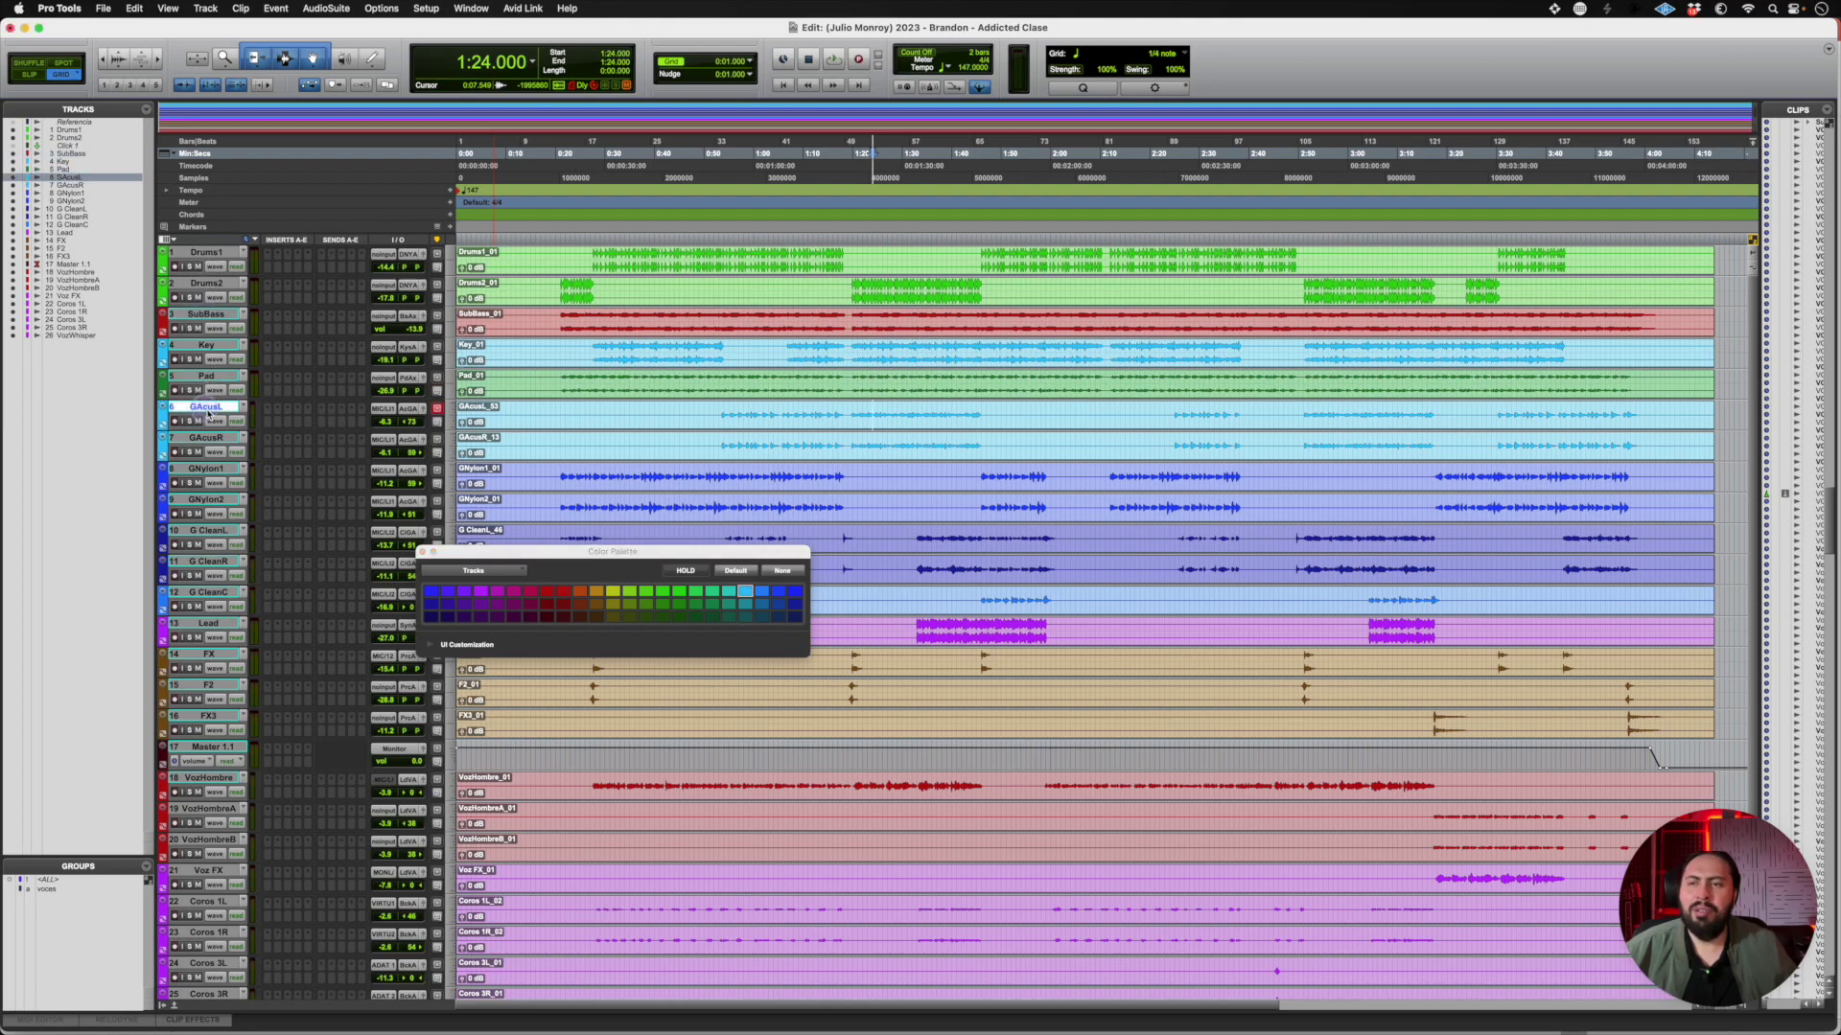
pyautogui.keyDown('shift'); pyautogui.click(219, 596); pyautogui.keyUp('shift')
pyautogui.moveTo(201, 408); pyautogui.dragTo(199, 347)
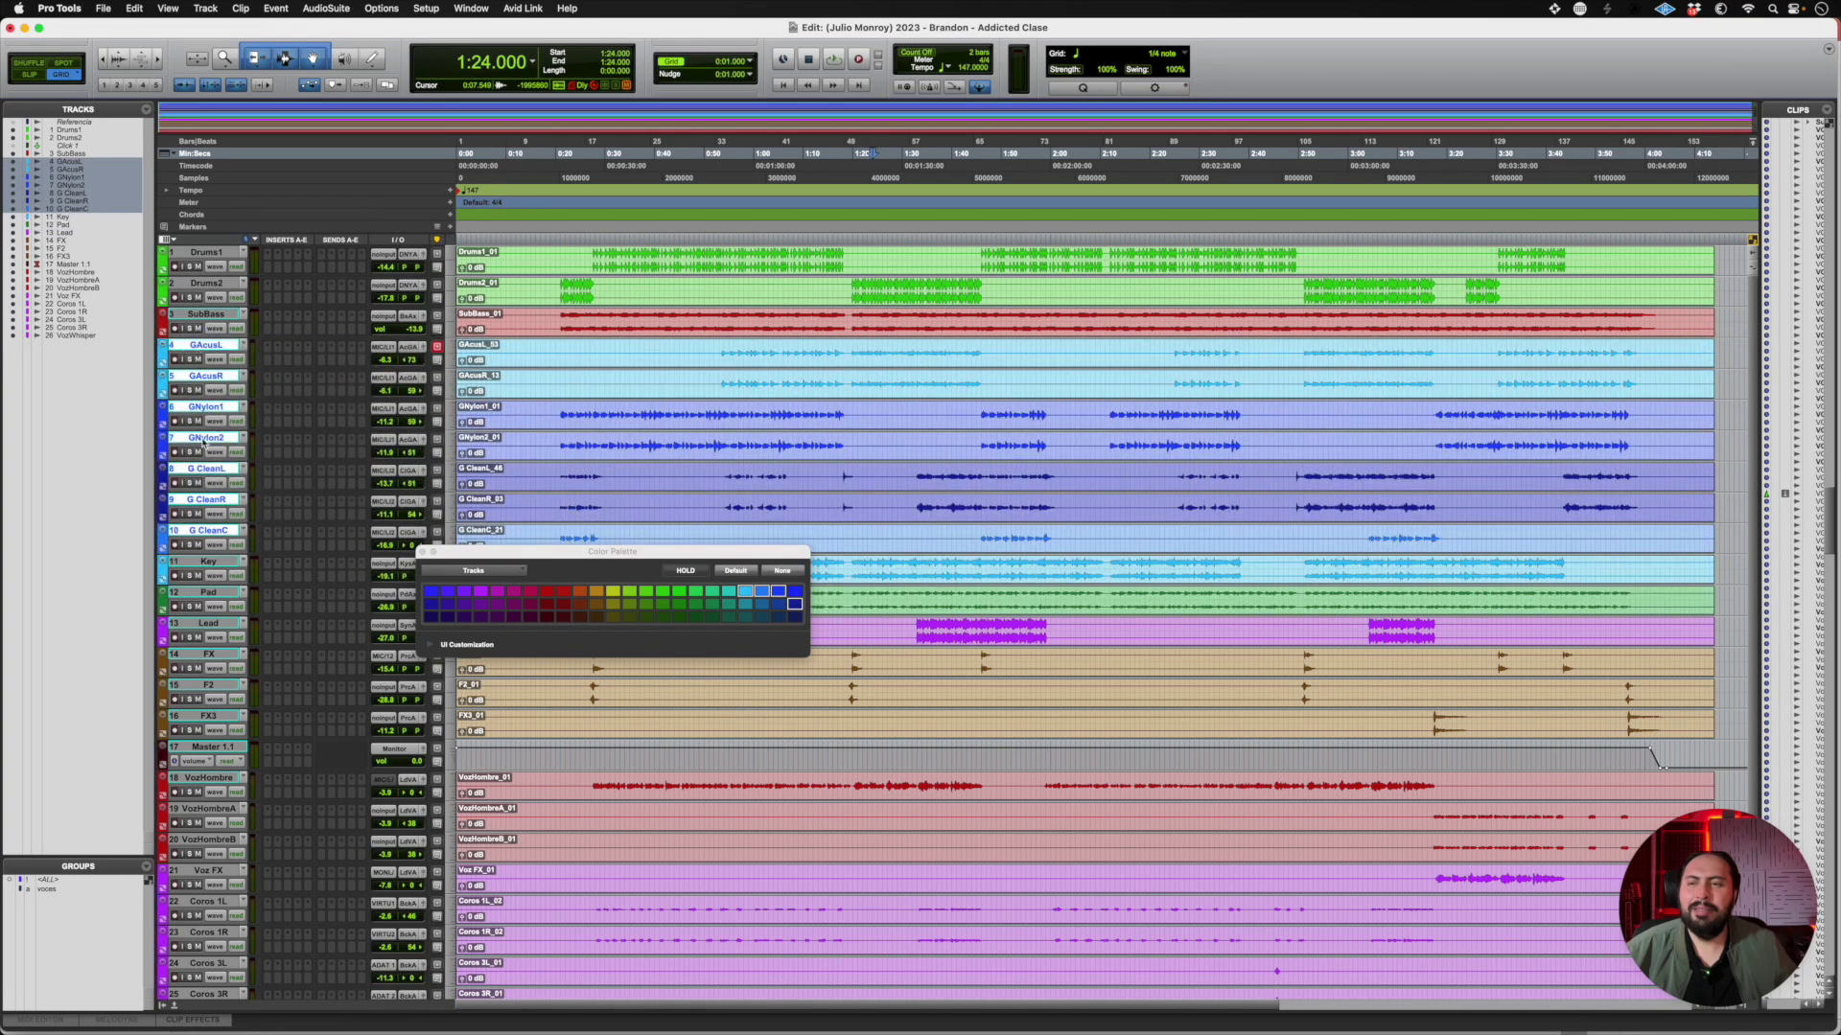
pyautogui.click(210, 563)
pyautogui.moveTo(210, 565); pyautogui.dragTo(219, 602)
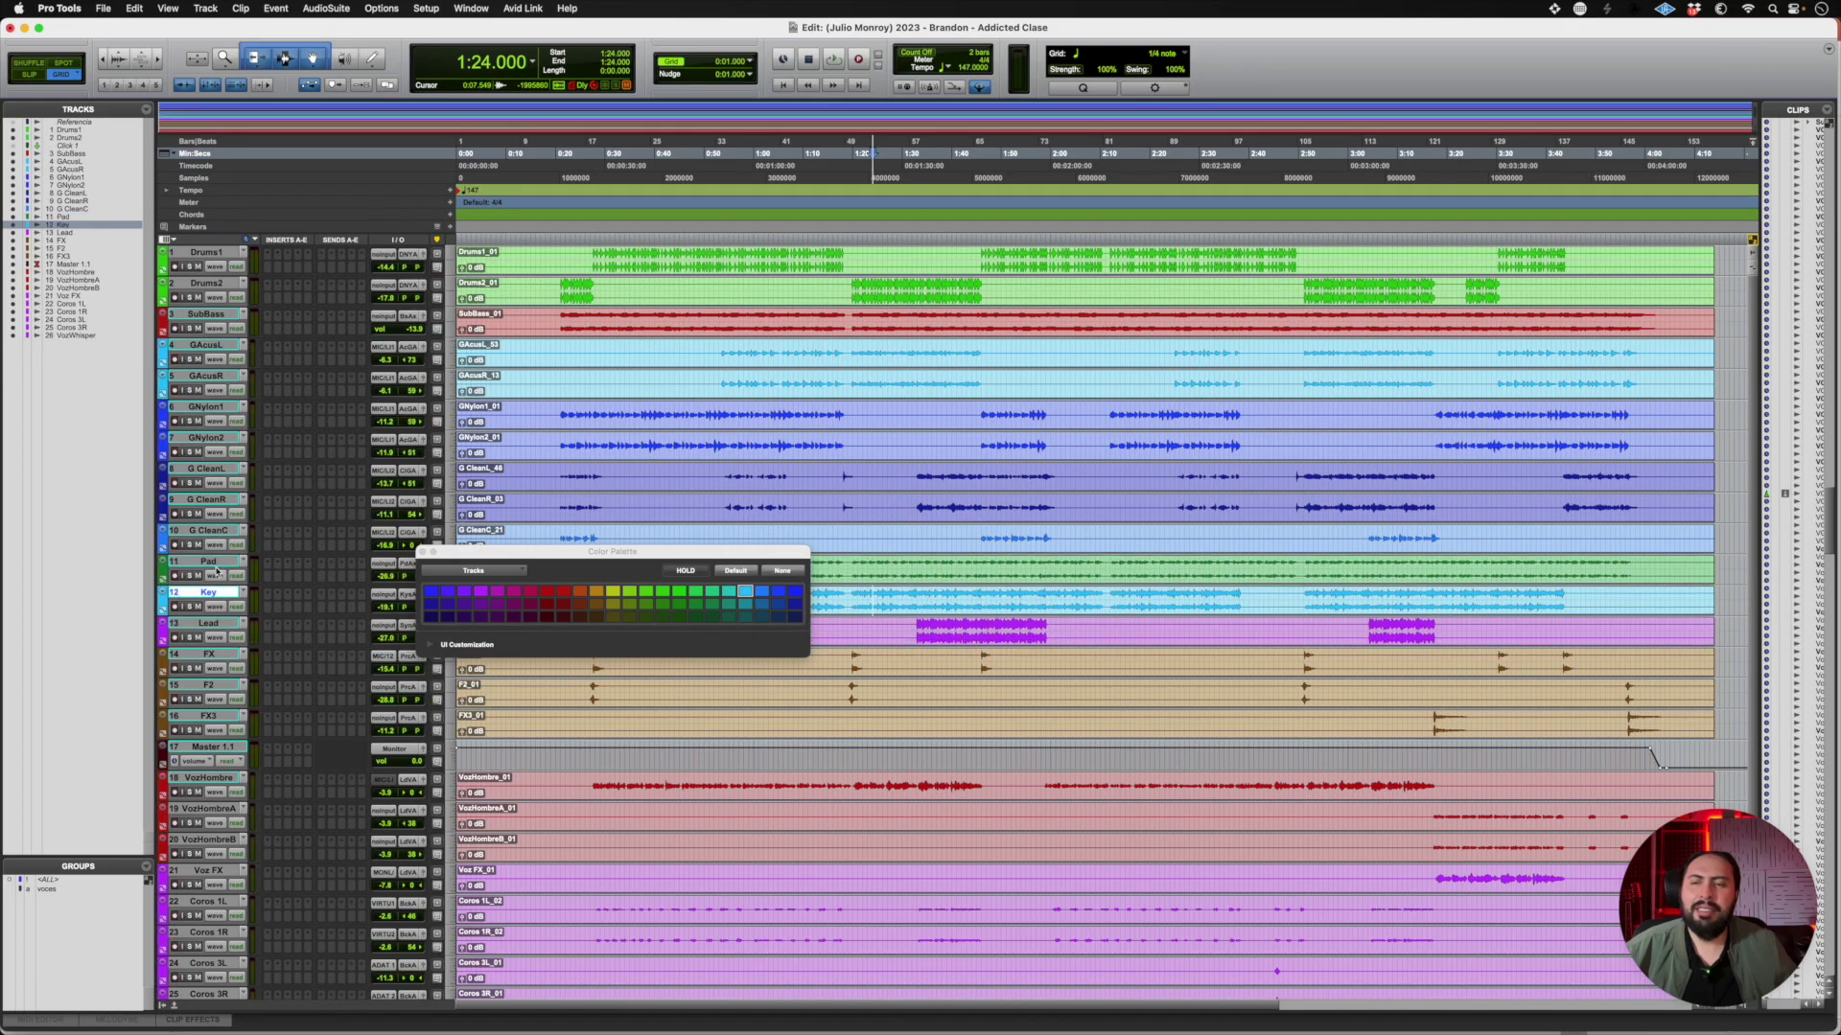
# Move the FX, F2 and FX3 tracks directly below Drums2
pyautogui.click(218, 657)
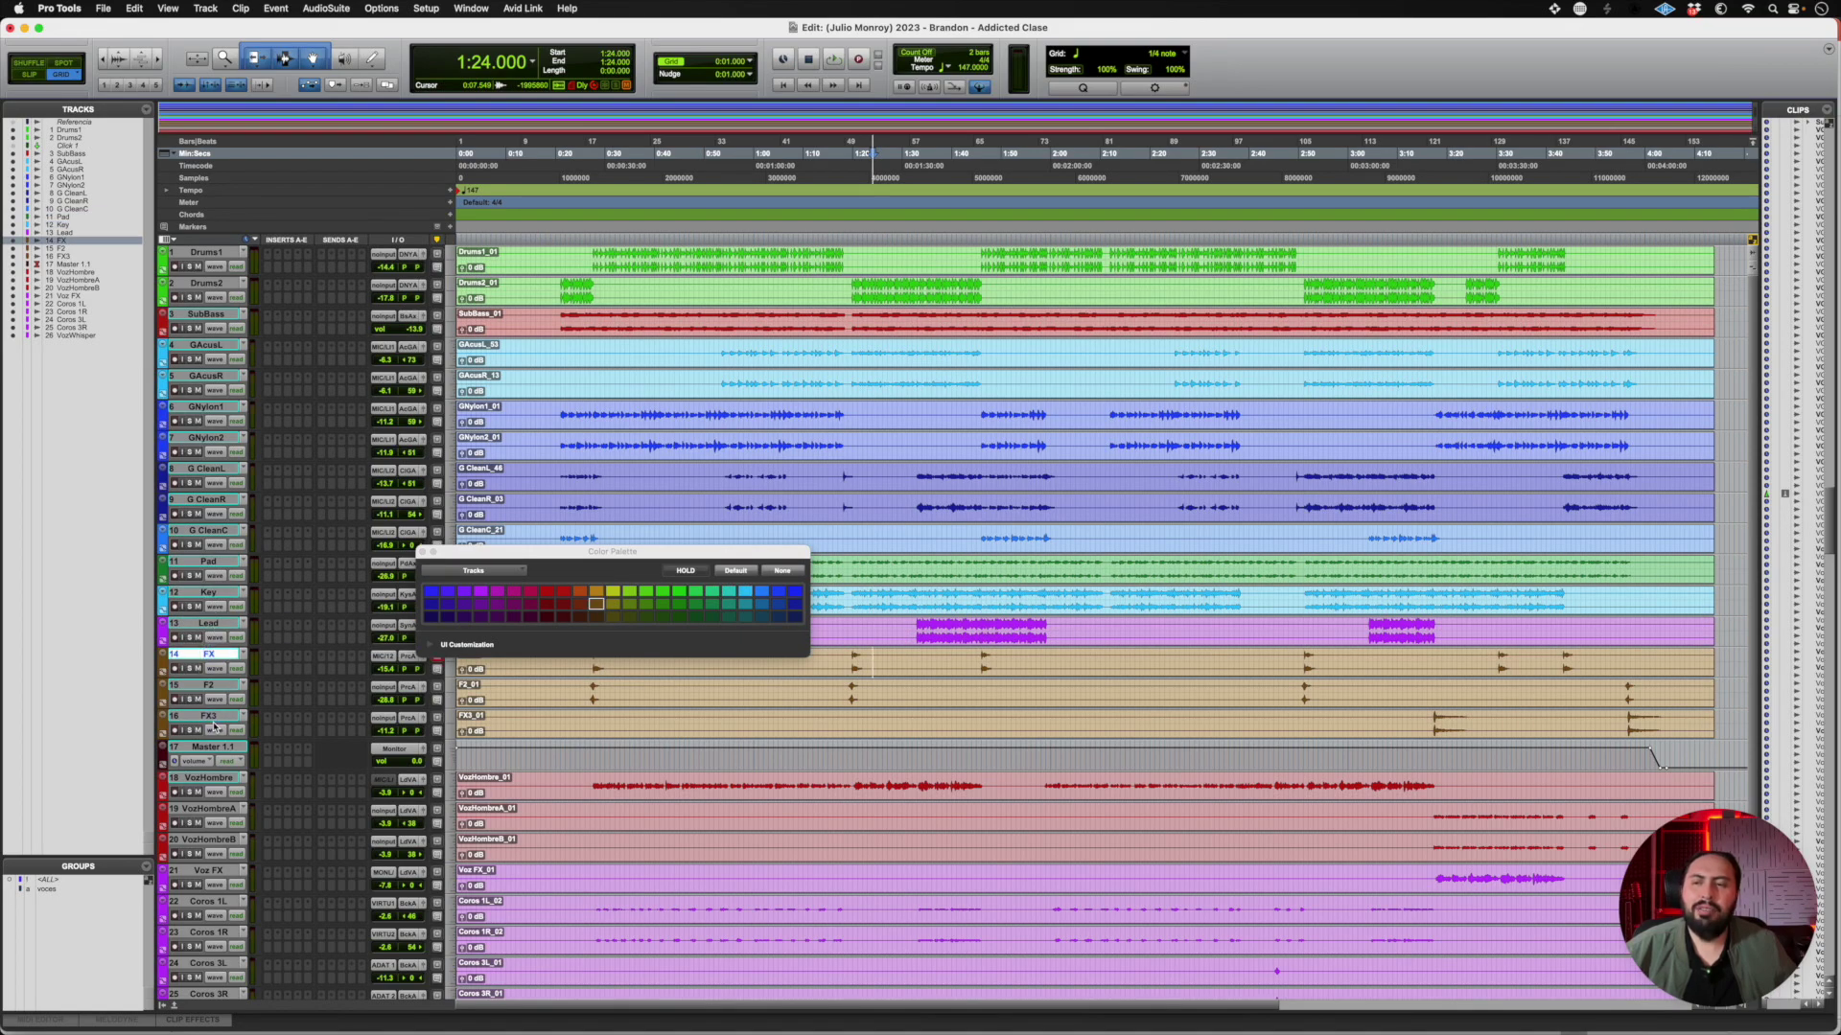
pyautogui.click(213, 719)
pyautogui.keyDown('shift'); pyautogui.click(213, 657); pyautogui.keyUp('shift')
pyautogui.moveTo(212, 657); pyautogui.dragTo(218, 313)
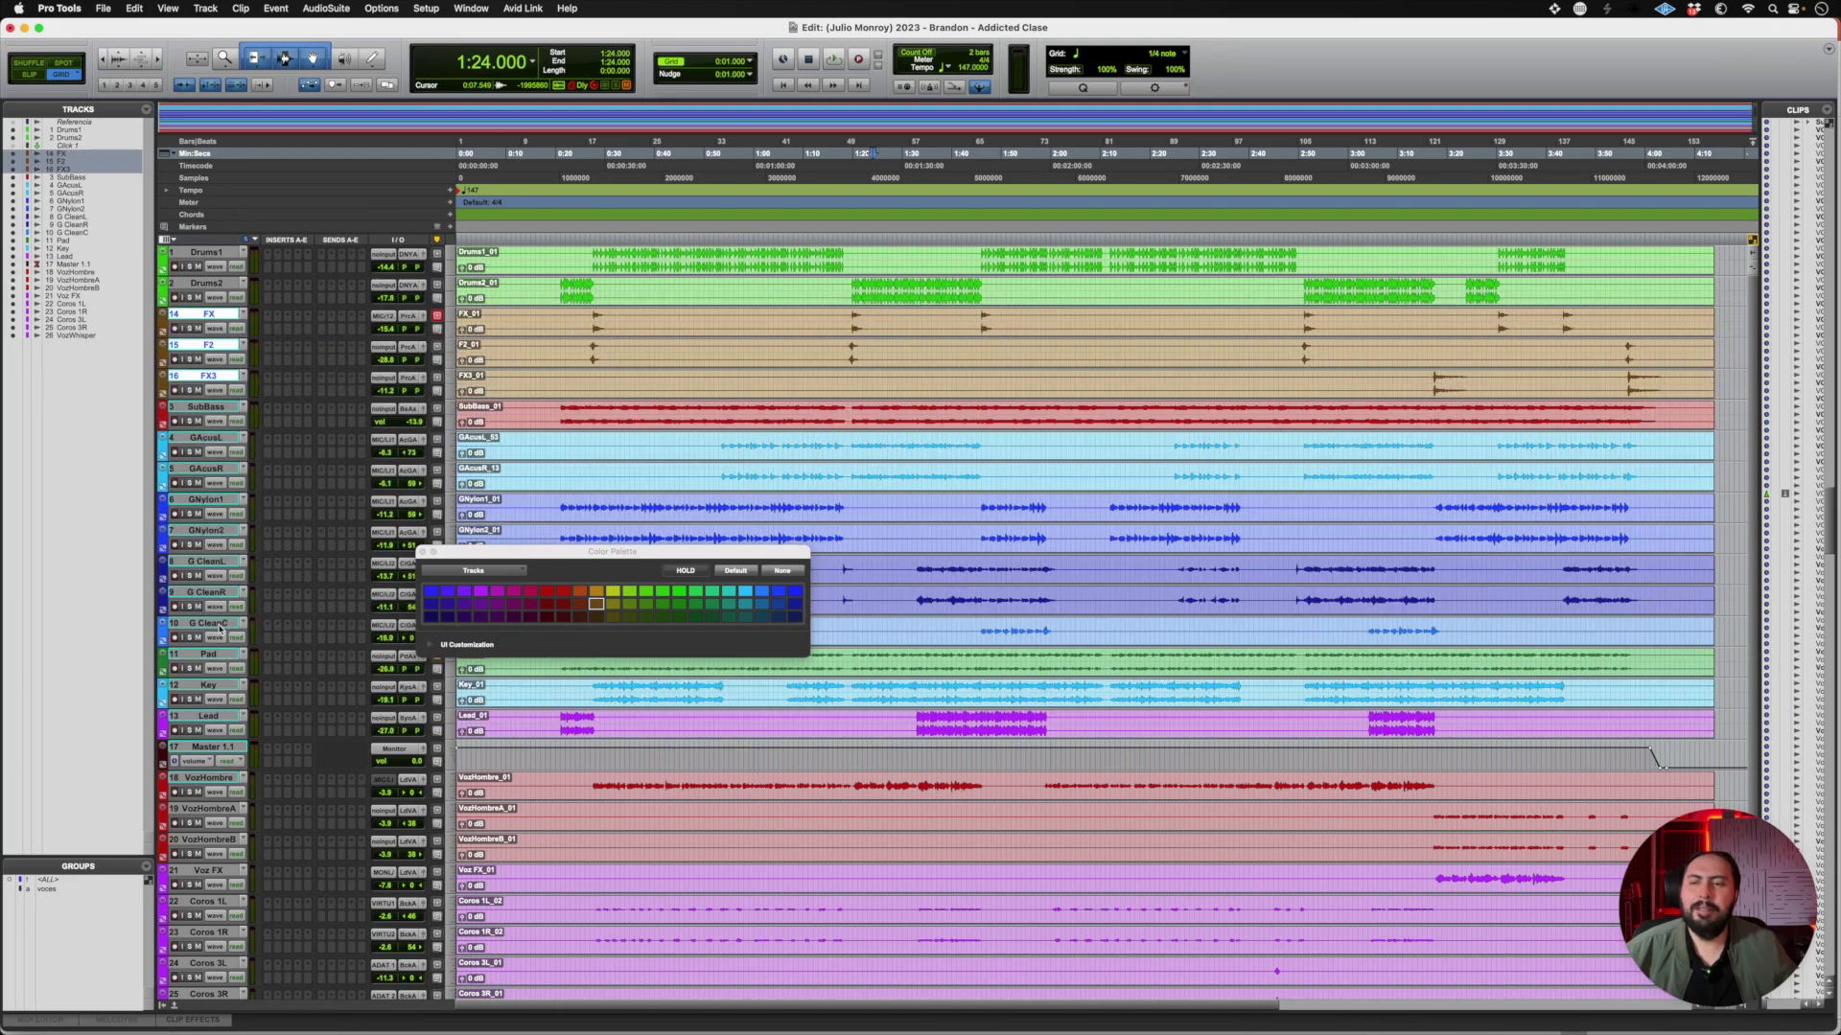
# Move the Master 1.1 track below VozWhisper and place the edit cursor at 0:21.000 in the SubBass track
pyautogui.click(221, 749)
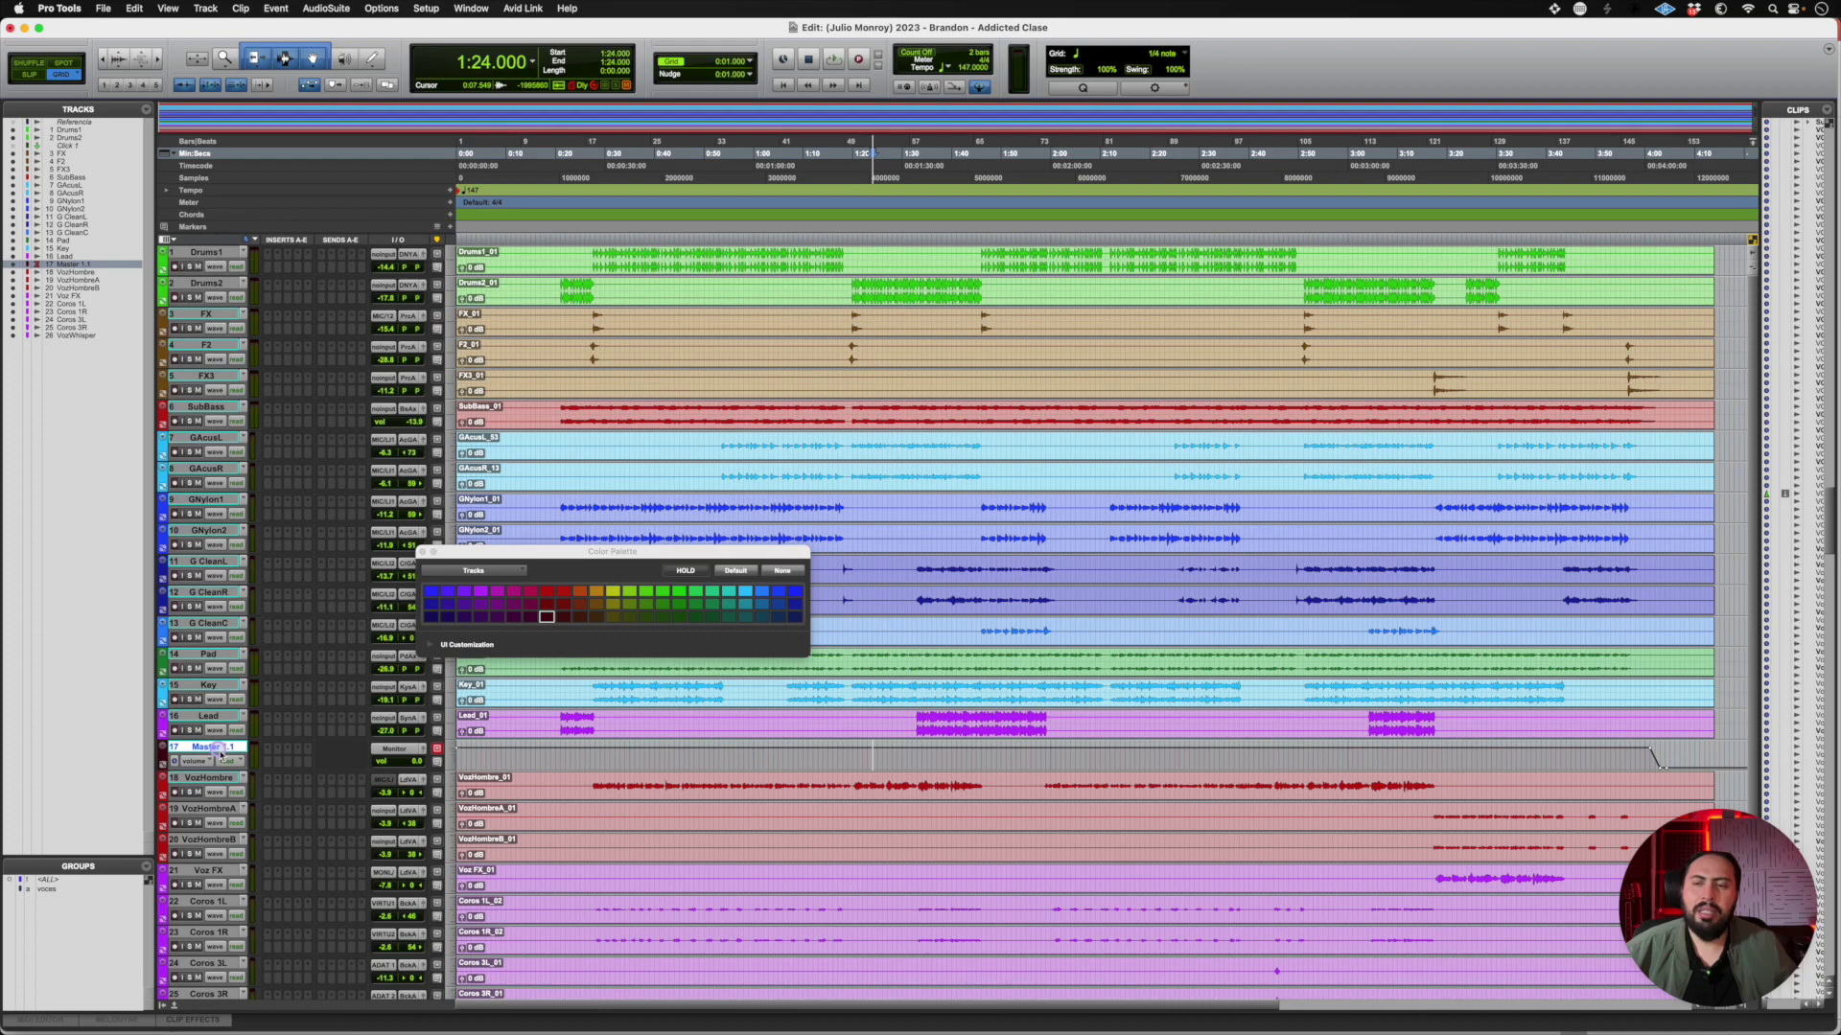
pyautogui.moveTo(220, 748); pyautogui.dragTo(297, 906)
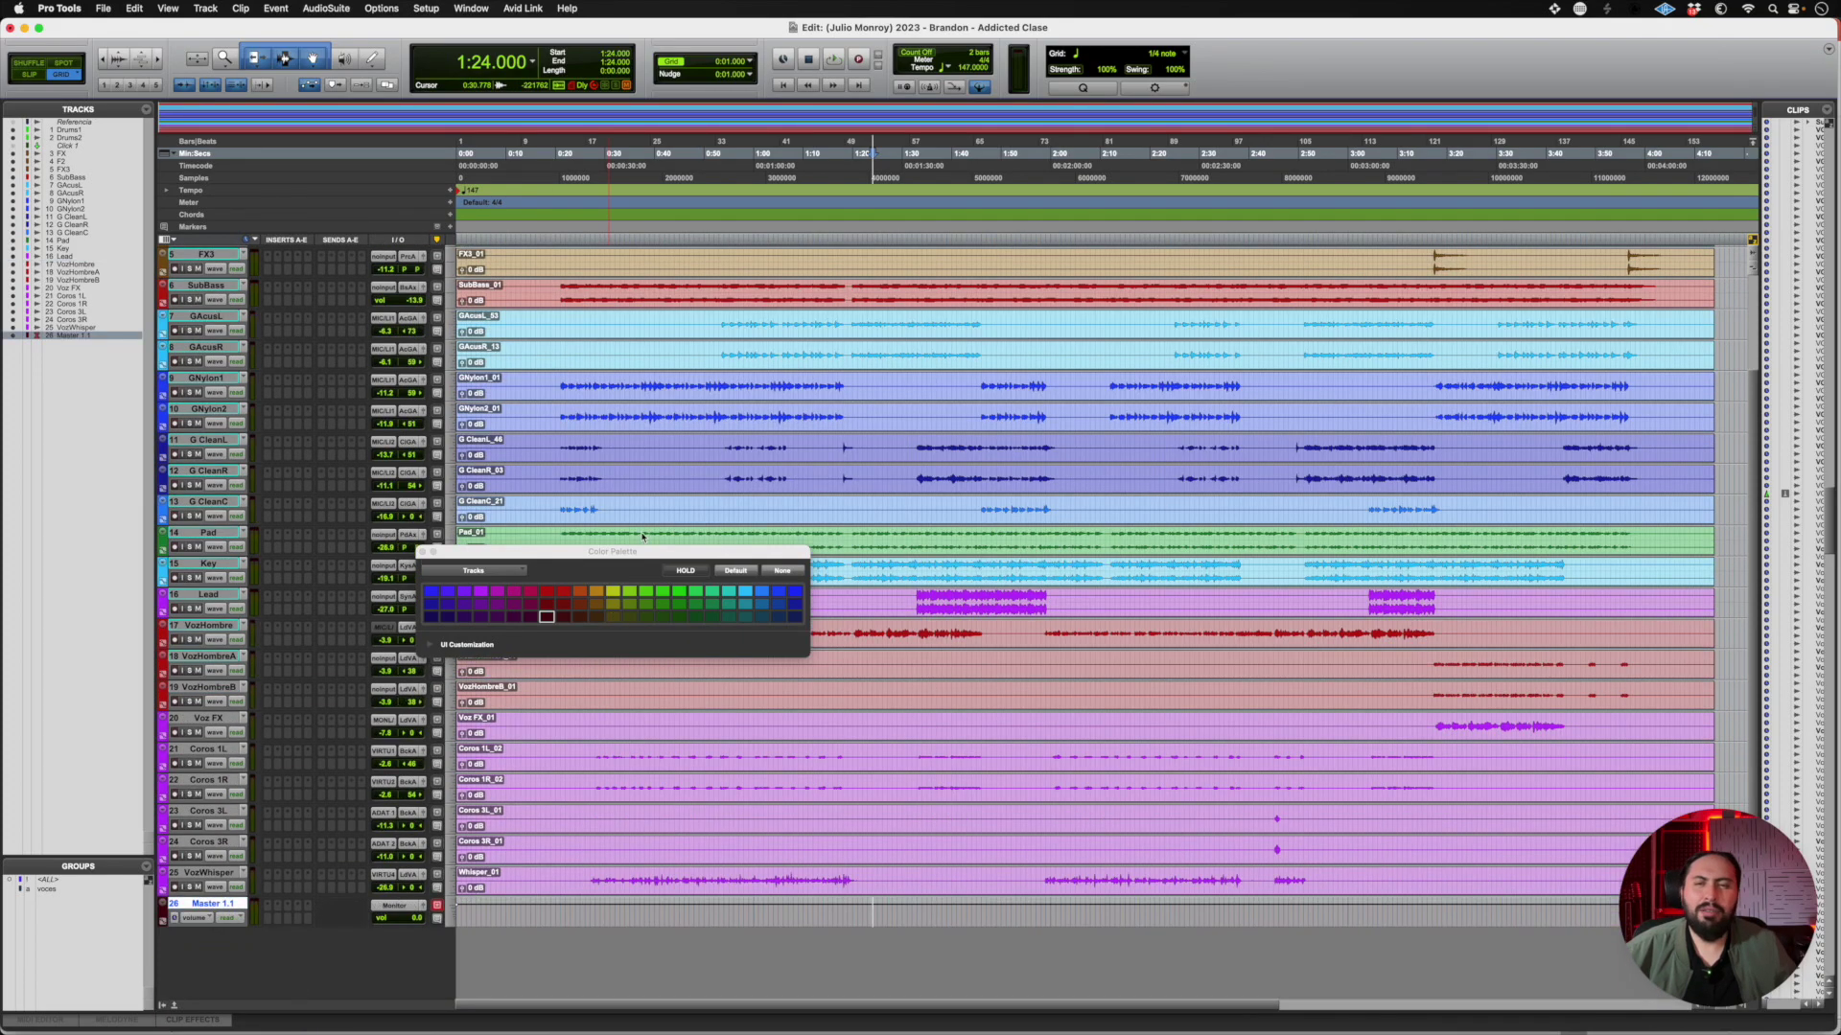
pyautogui.click(561, 286)
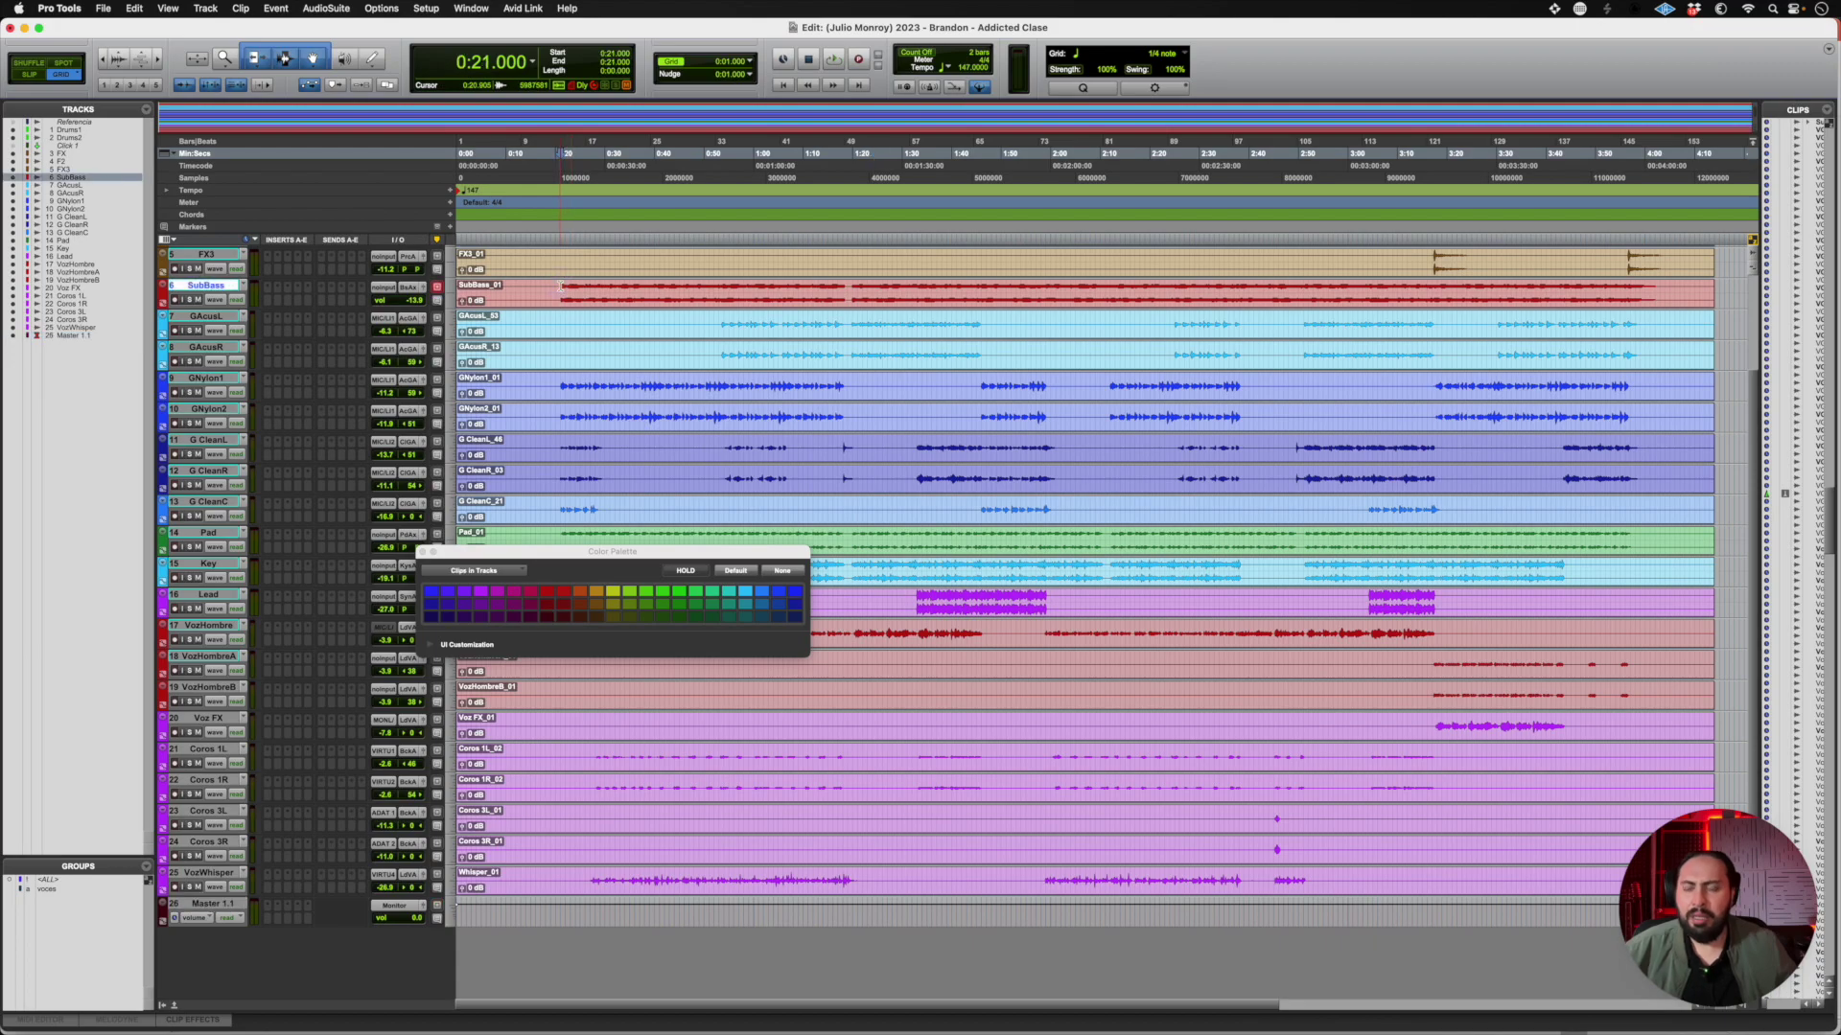
# Add main-ruler markers named V1 at 0:21.000 and P1 at 0:43.000
pyautogui.press('KP_Enter')
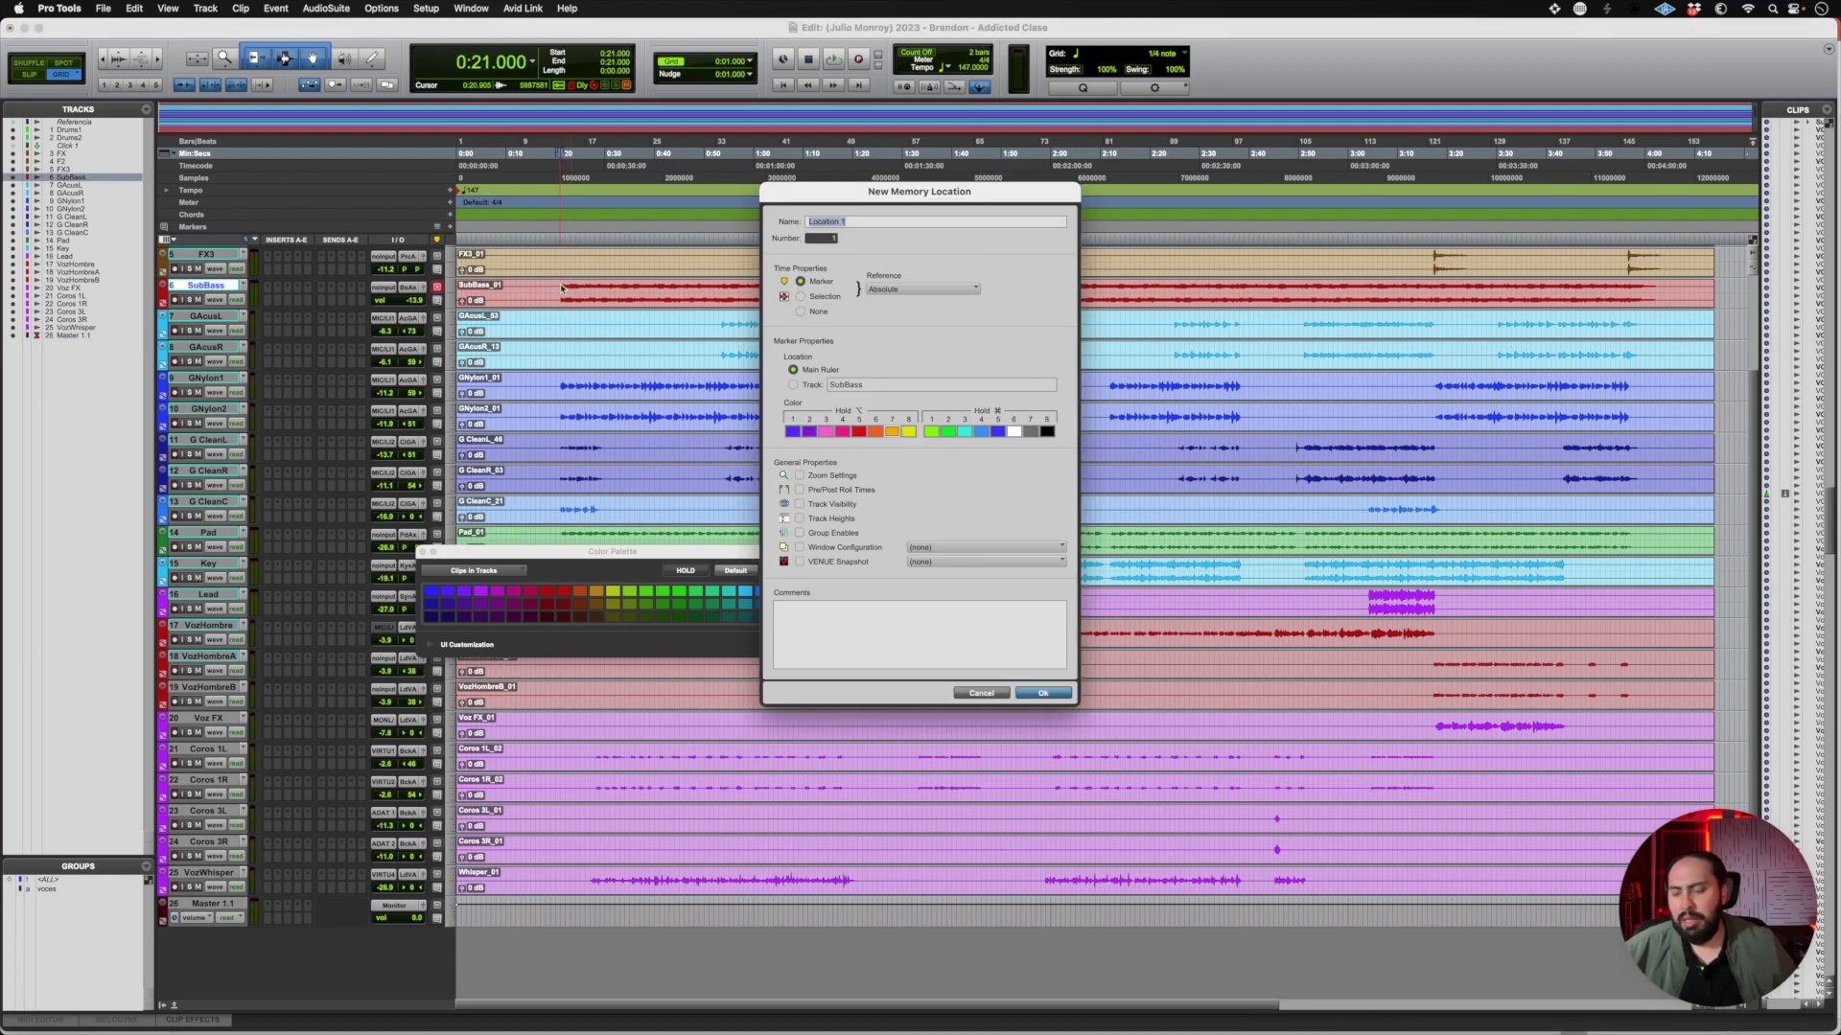
pyautogui.write('V1')
pyautogui.press('Return')
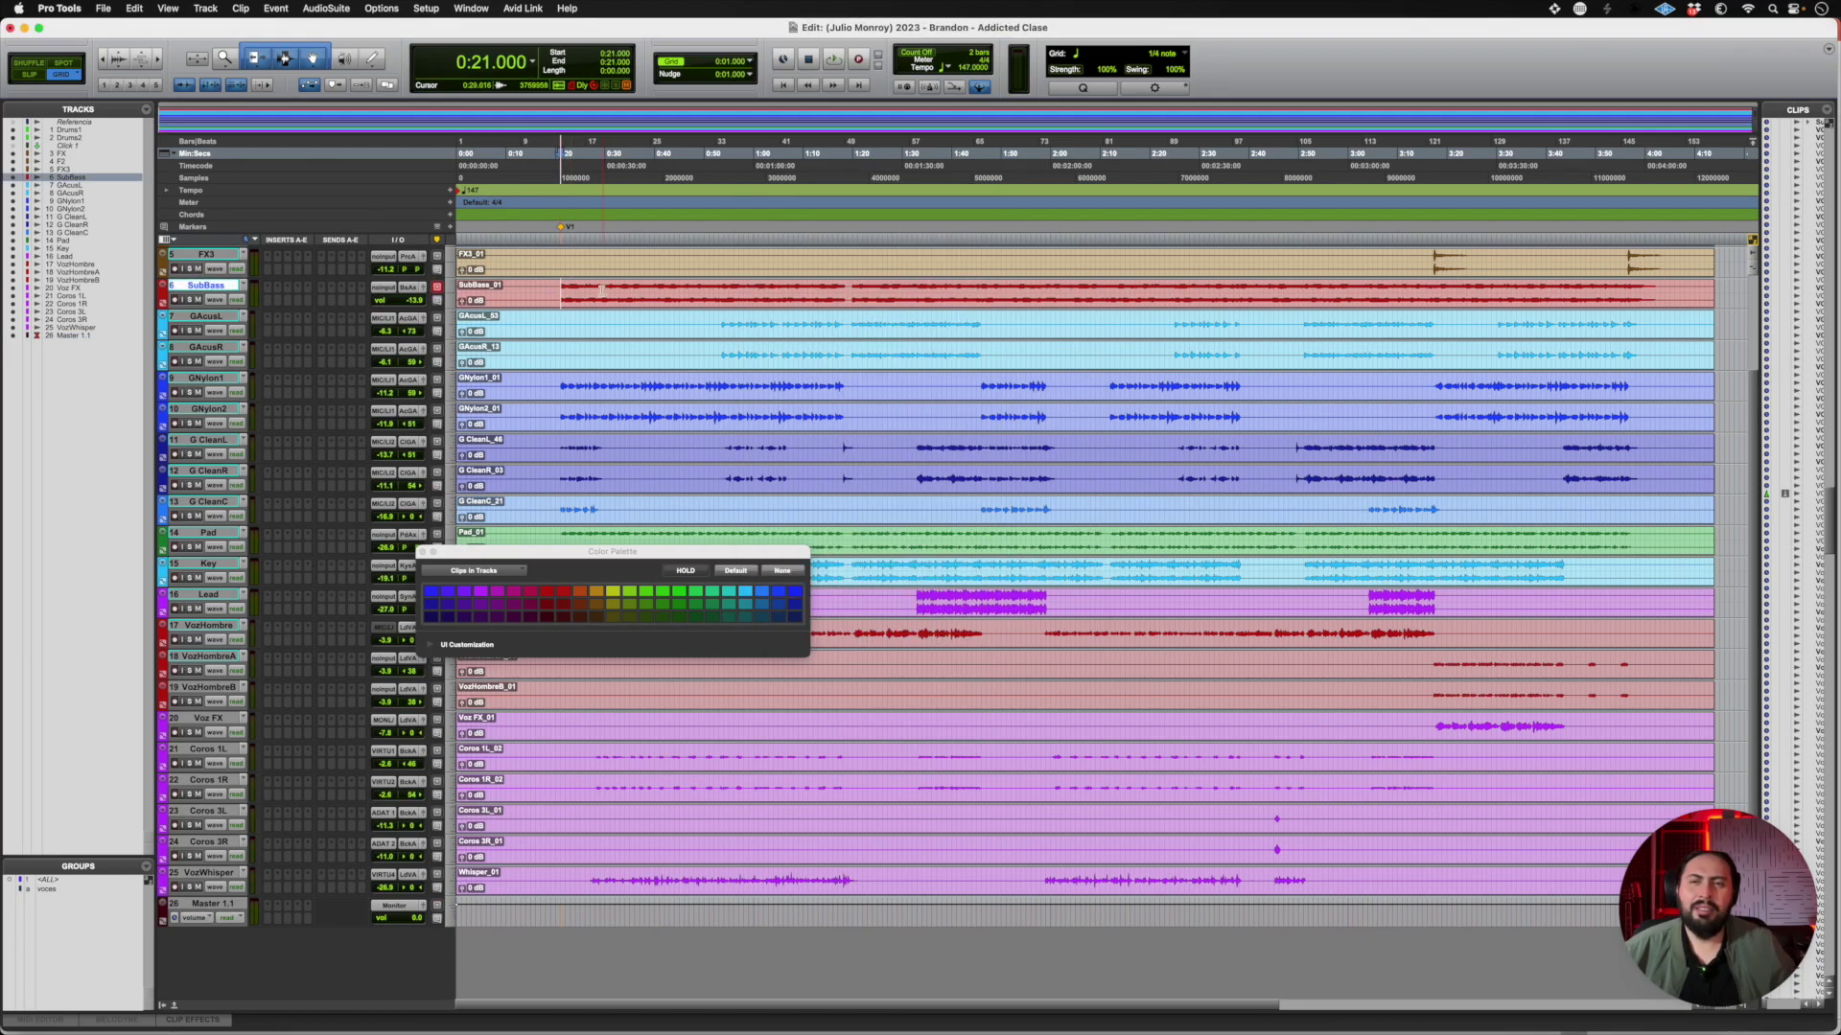
pyautogui.click(667, 285)
pyautogui.press('KP_Enter')
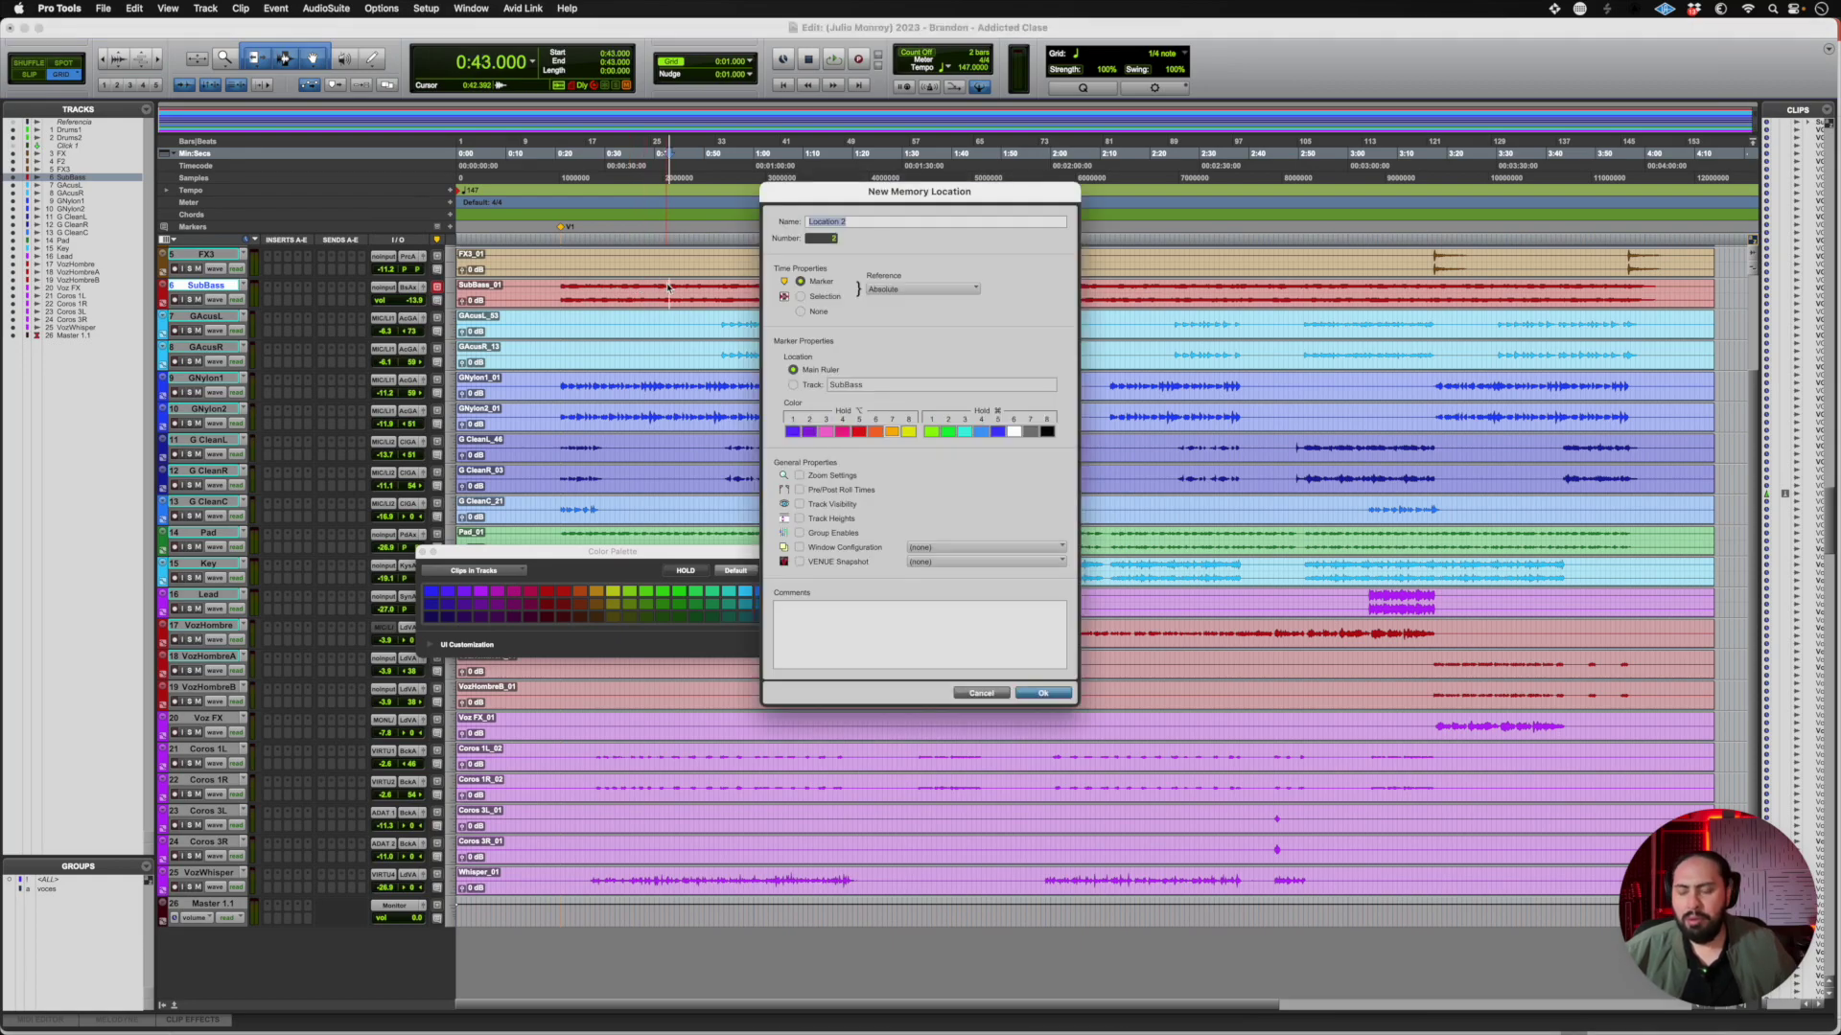
pyautogui.write('P1')
pyautogui.press('Return')
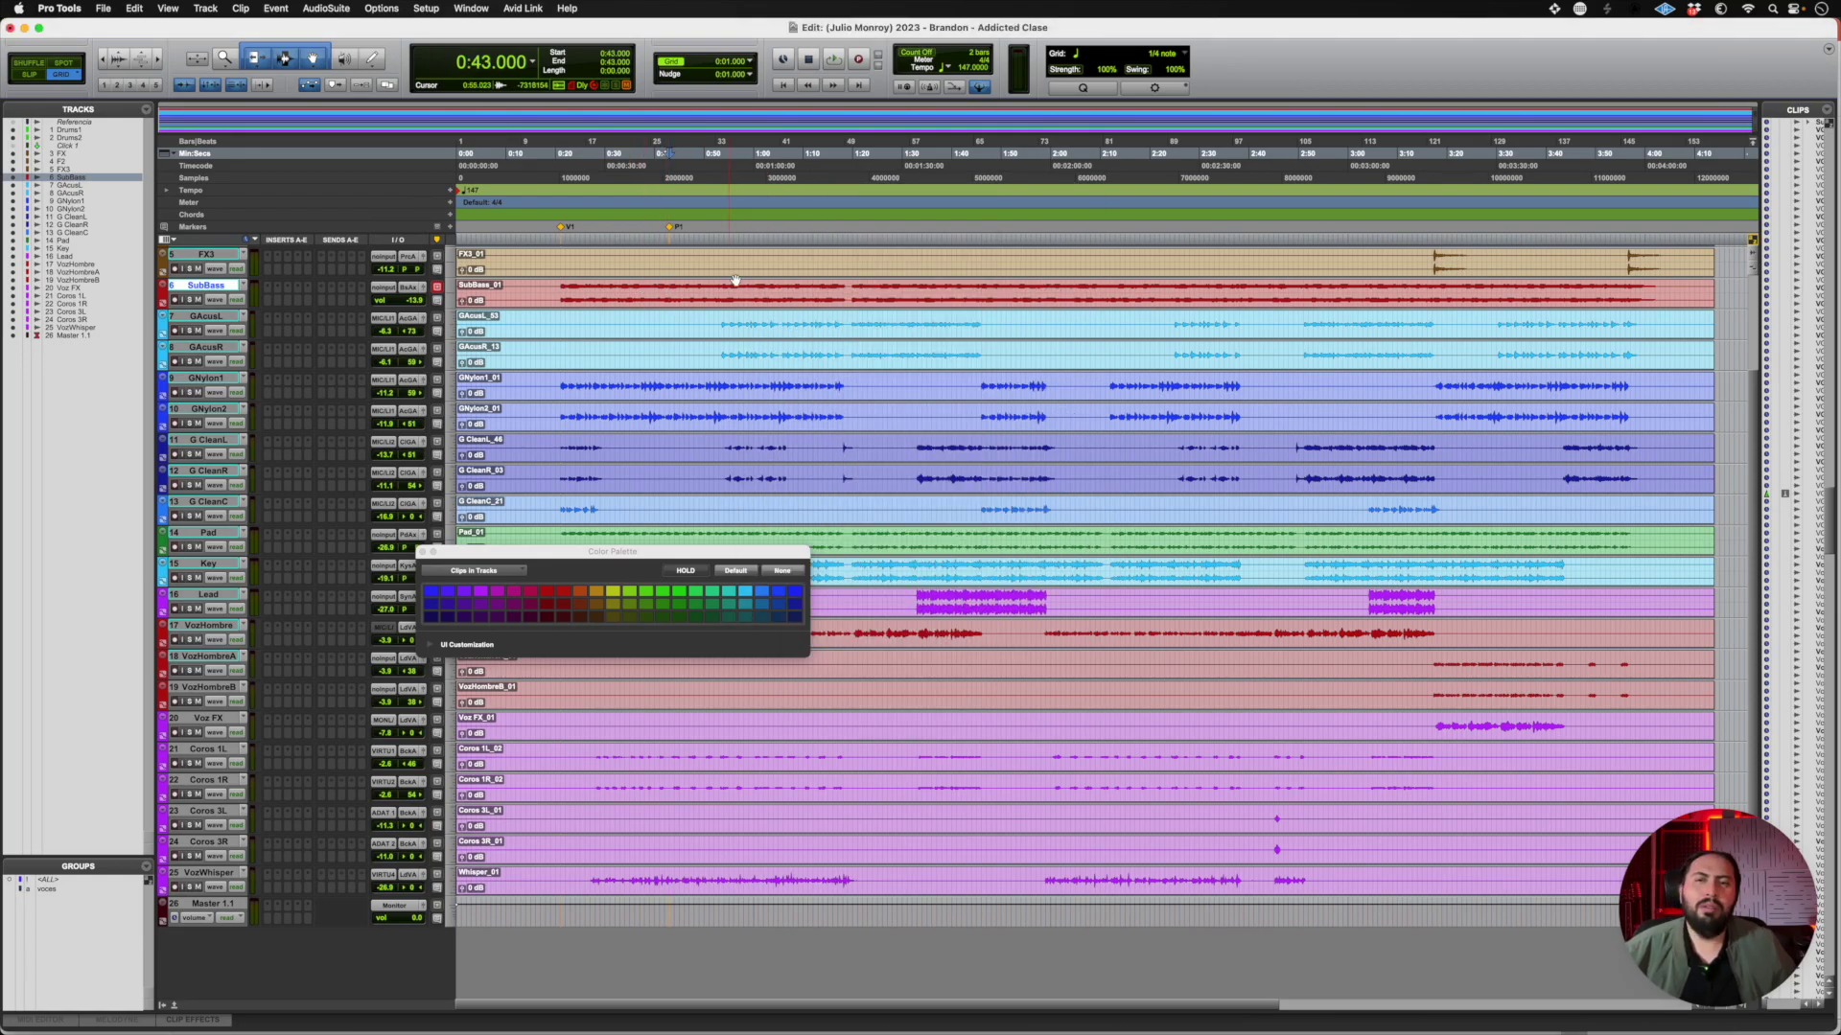
# Add a main-ruler marker named C1 at 1:01.000
pyautogui.click(759, 257)
pyautogui.press('KP_Enter')
pyautogui.write('C1')
pyautogui.press('Return')
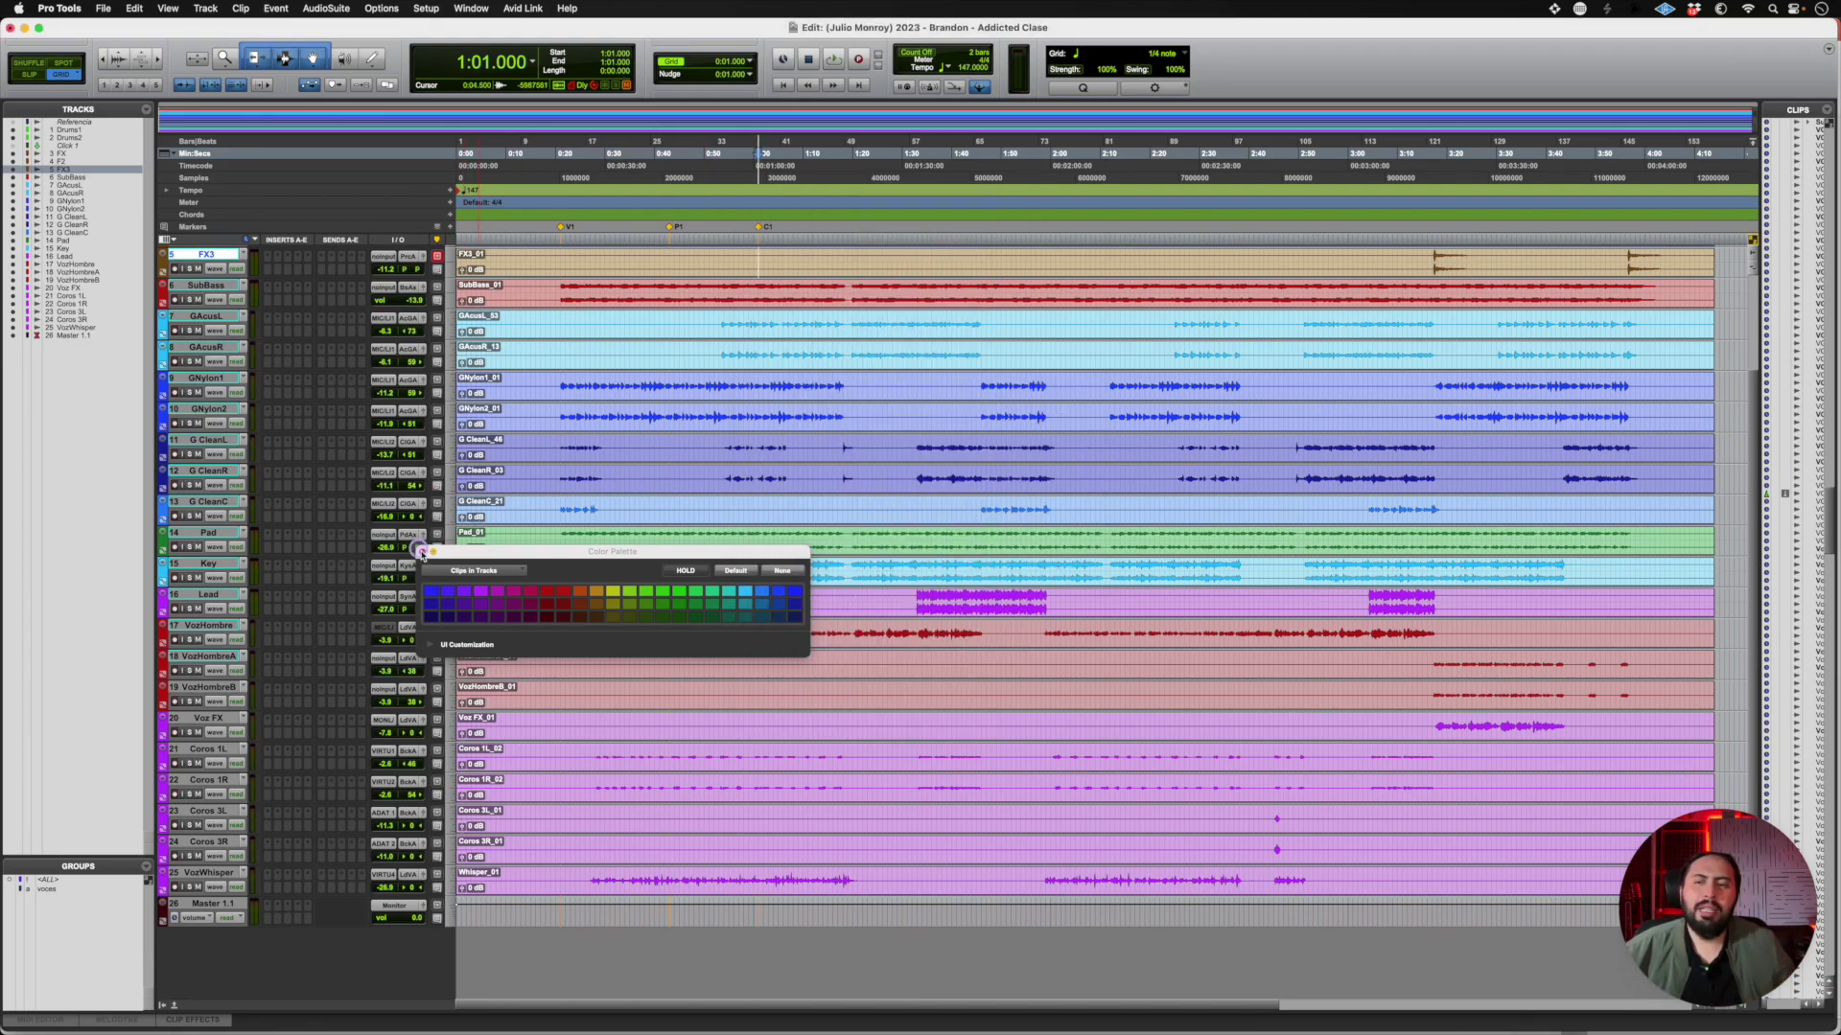
# Close the Color Palette and select the Master 1.1 track
pyautogui.click(425, 552)
pyautogui.click(204, 905)
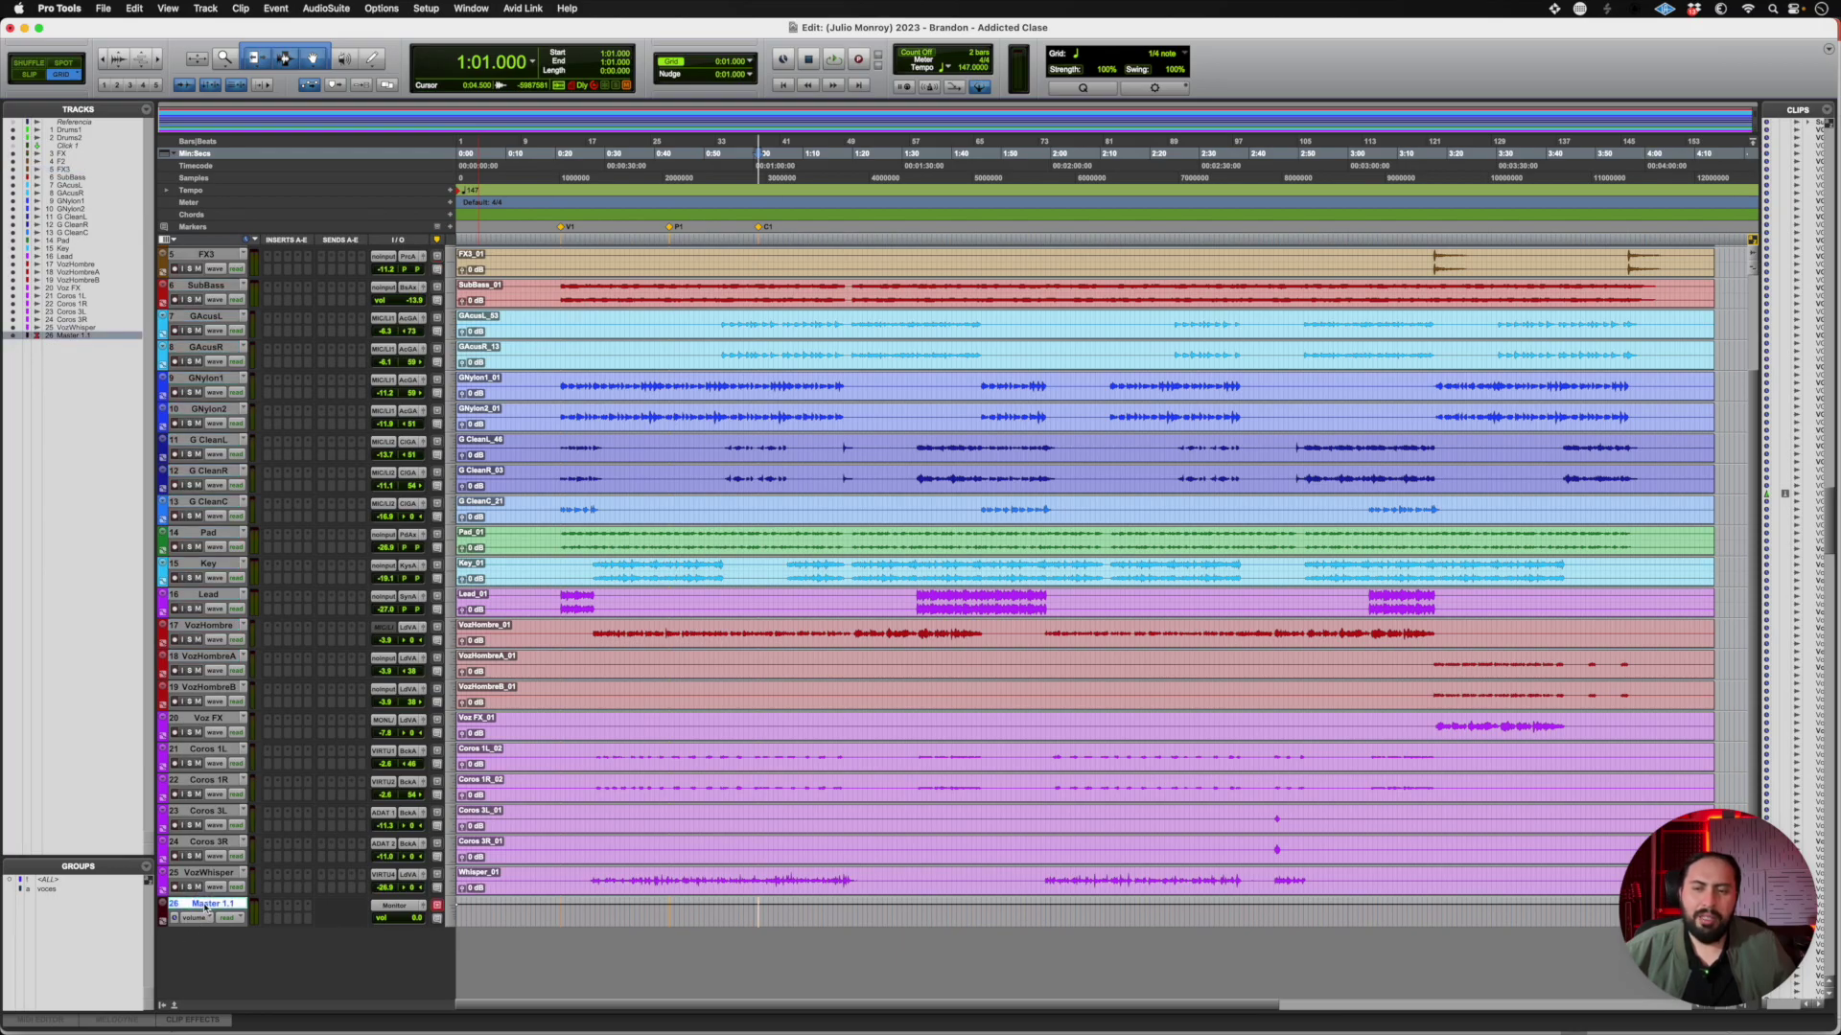